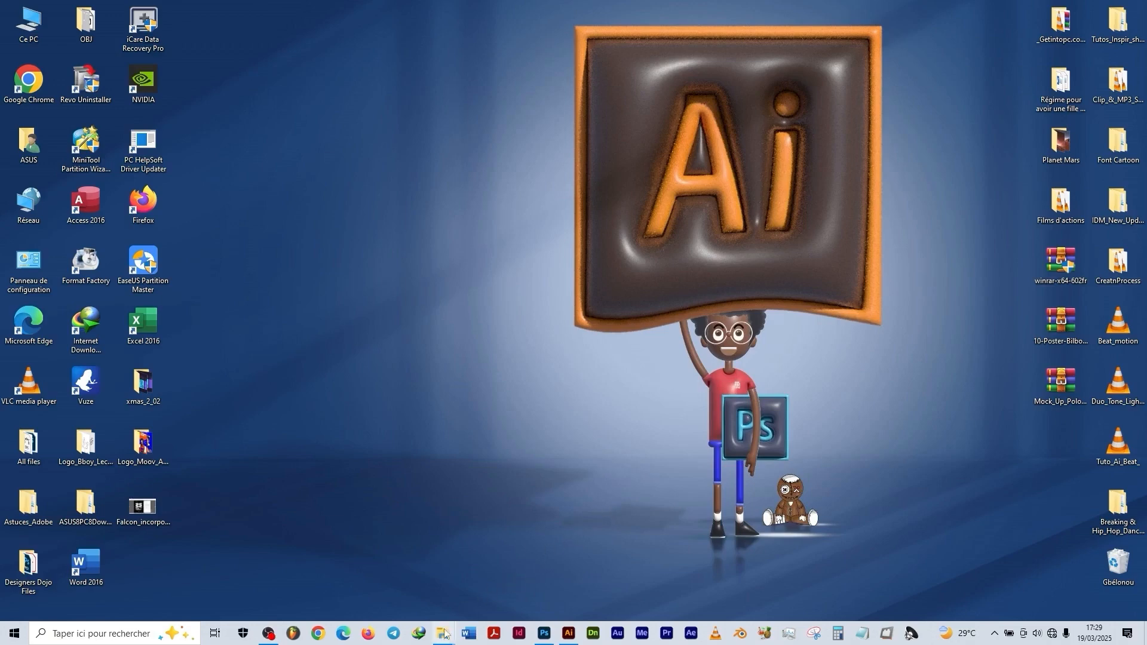
Step: Bring up the source logo documents Logo_Powerful_Man.eps and Logo_Powerful_Woman.eps in Illustrator from their project folders
mouse_move(445, 634)
left_click(456, 560)
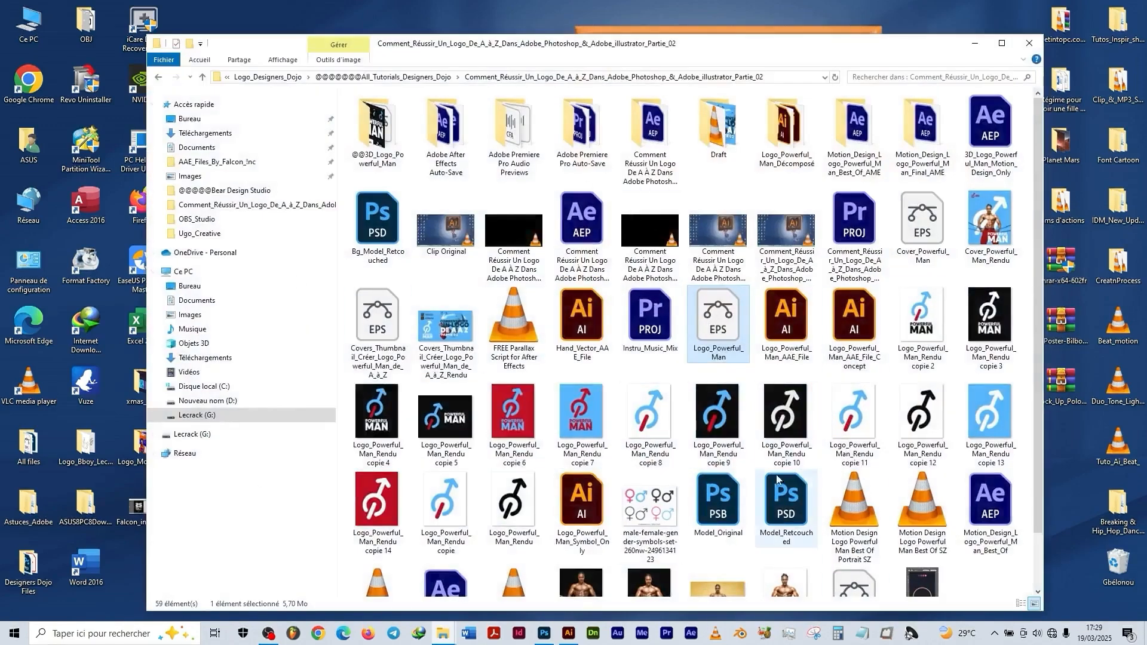
left_click(569, 633)
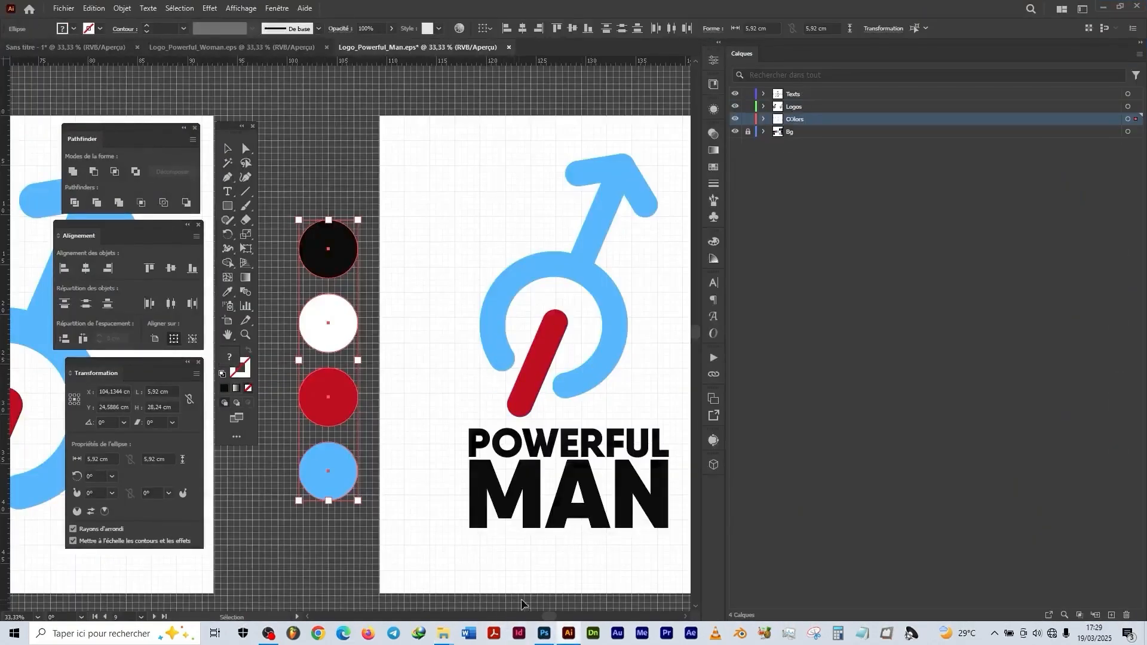
mouse_move(448, 637)
left_click(448, 588)
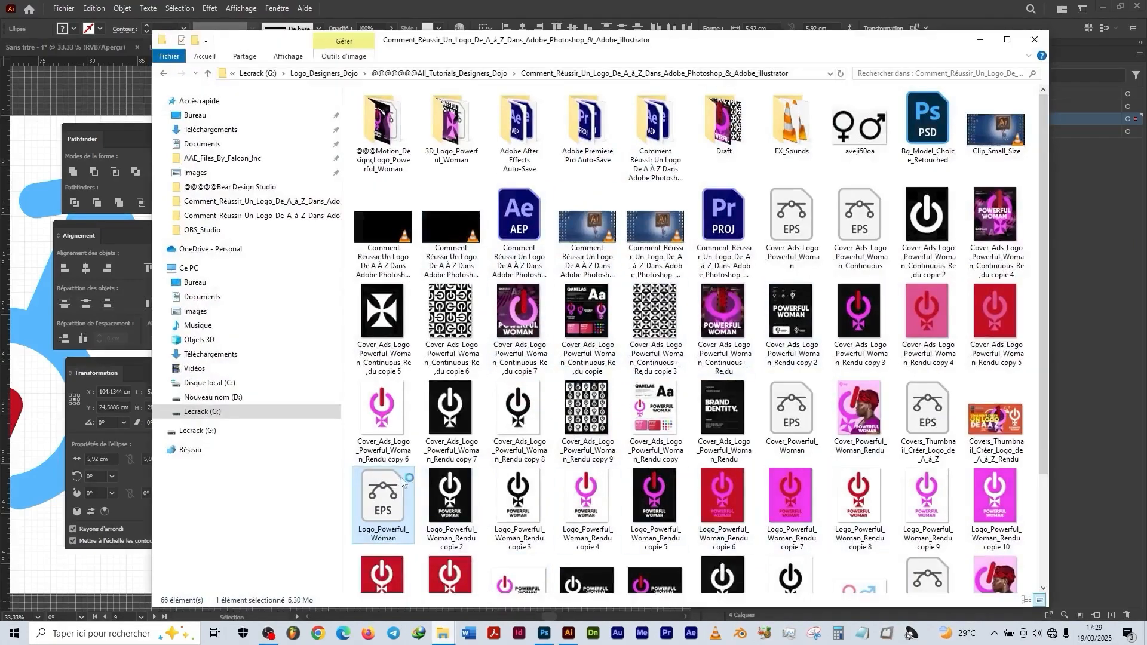
double_click(386, 496)
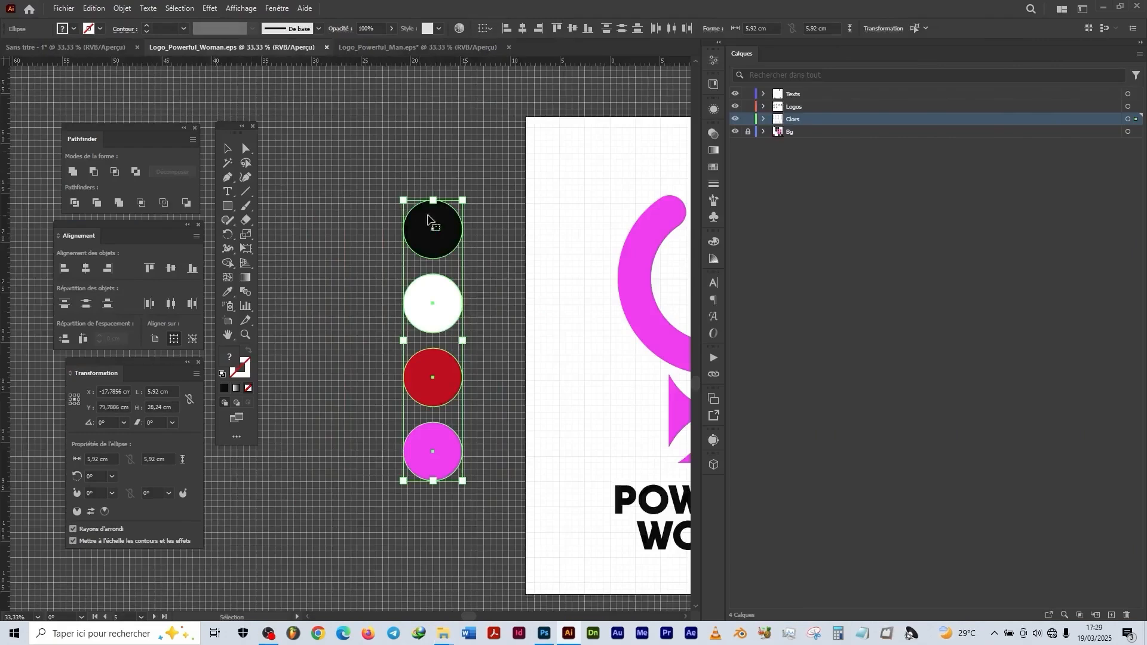
key("space")
left_click_drag(551, 250, 396, 242)
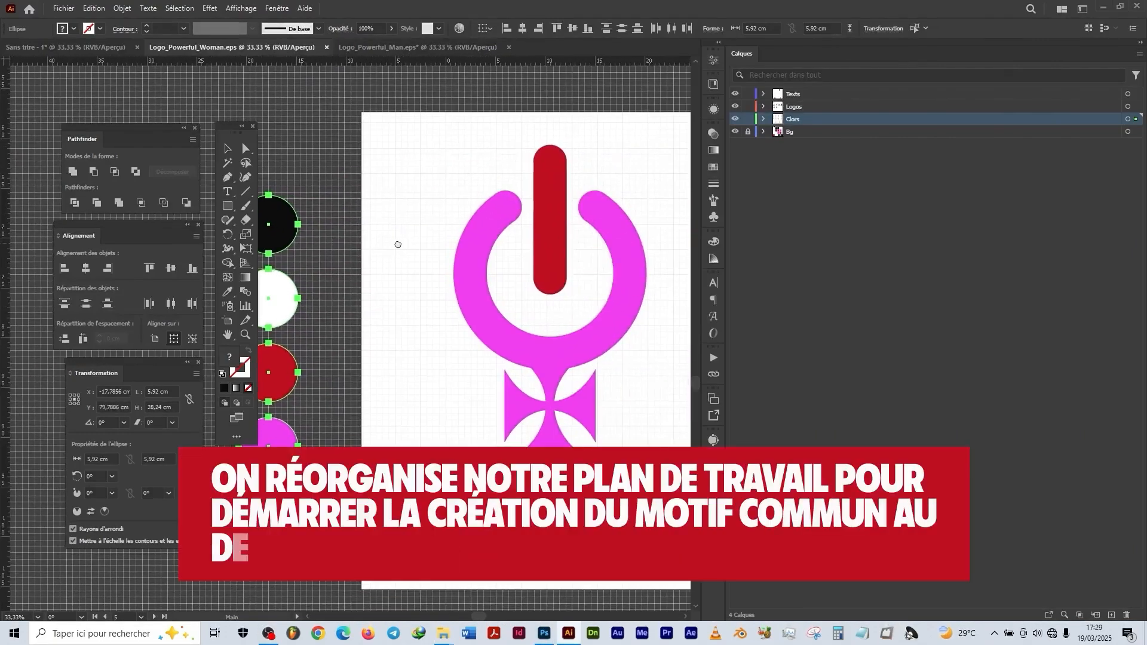
Step: Copy the four colour circles from Logo_Powerful_Woman.eps to the Colors layer of the untitled document, beside its artboard
left_click(42, 48)
left_click(806, 134)
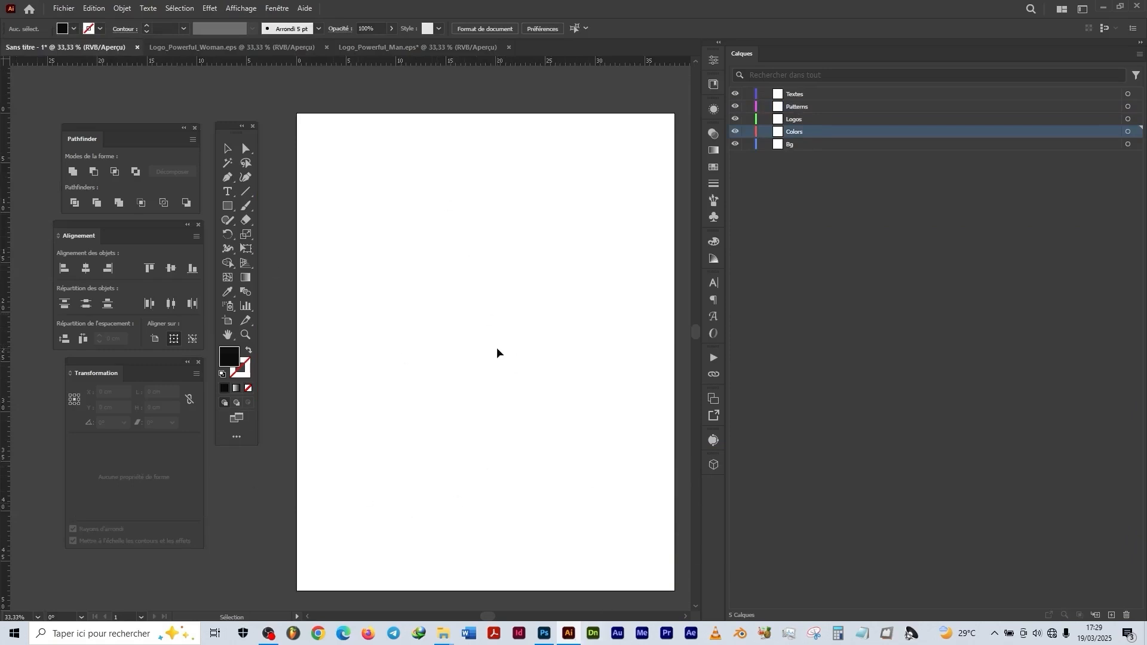
left_click(275, 47)
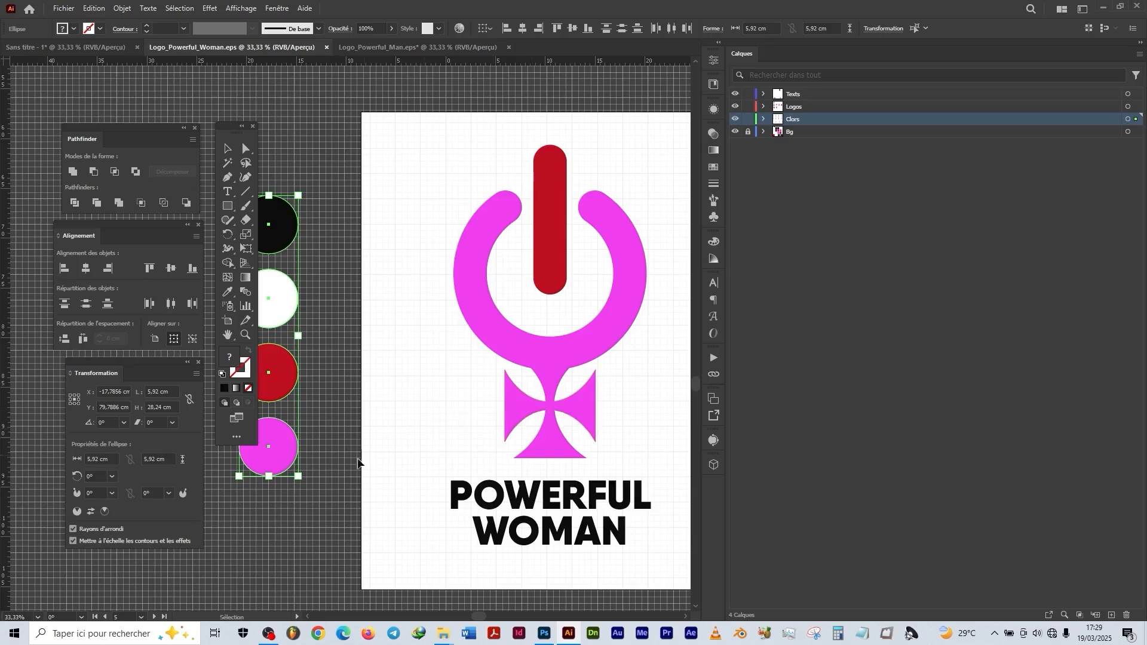
left_click_drag(276, 368, 324, 388)
scroll(402, 463, "down", 2)
Step: Copy the black, white, red and blue circles from Logo_Powerful_Man.eps into the untitled document, aligned beside the first colour column
left_click(427, 47)
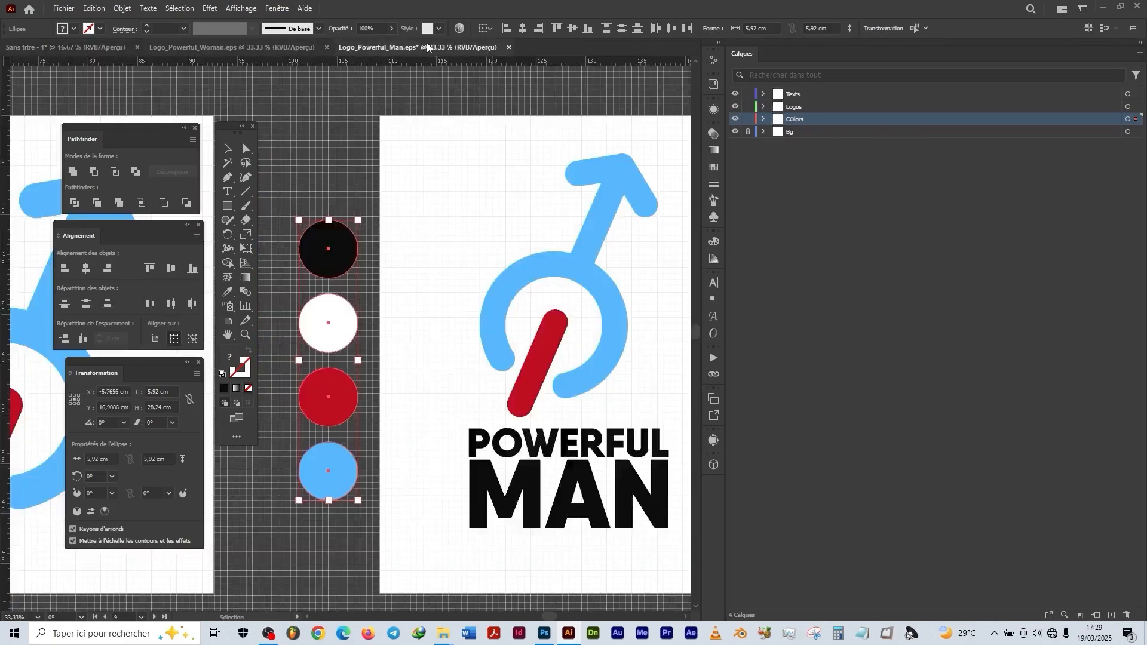
left_click(415, 177)
left_click_drag(306, 174, 382, 598)
left_click_drag(343, 367, 397, 345)
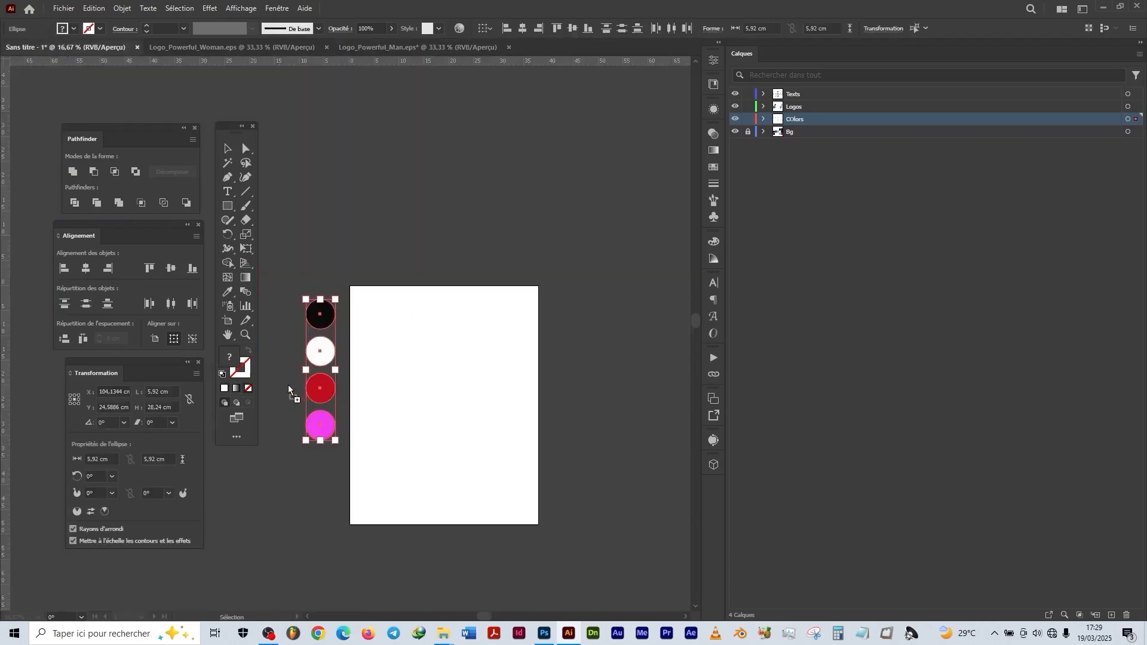
left_click_drag(283, 383, 284, 383)
left_click_drag(285, 334, 286, 353)
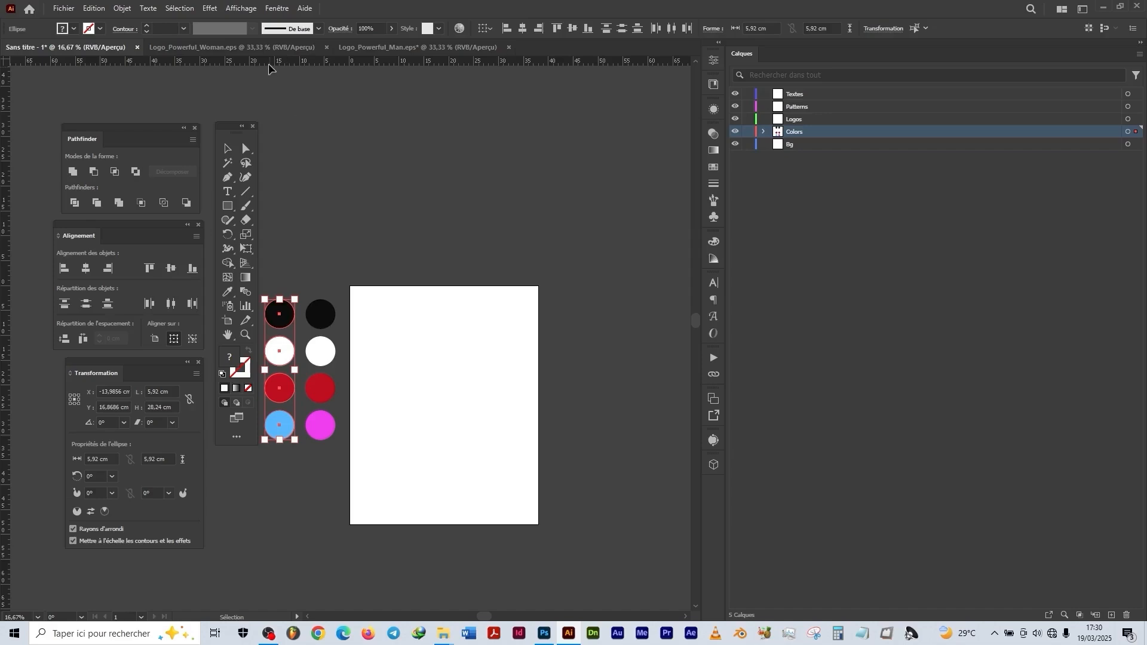
left_click(269, 47)
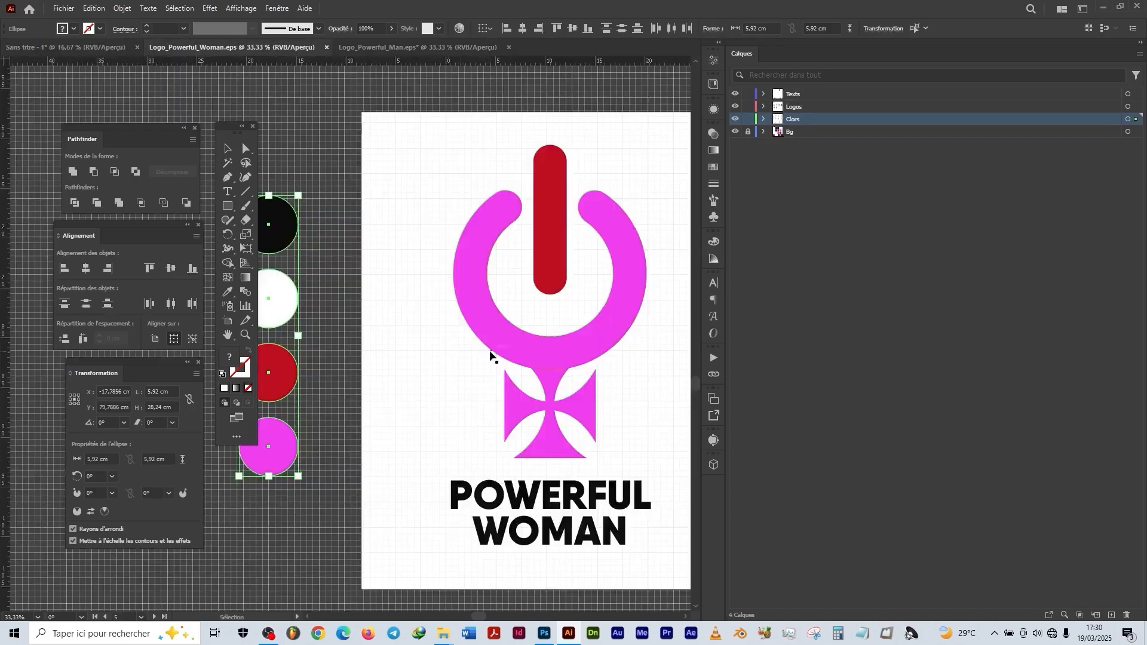
left_click_drag(548, 369, 482, 395)
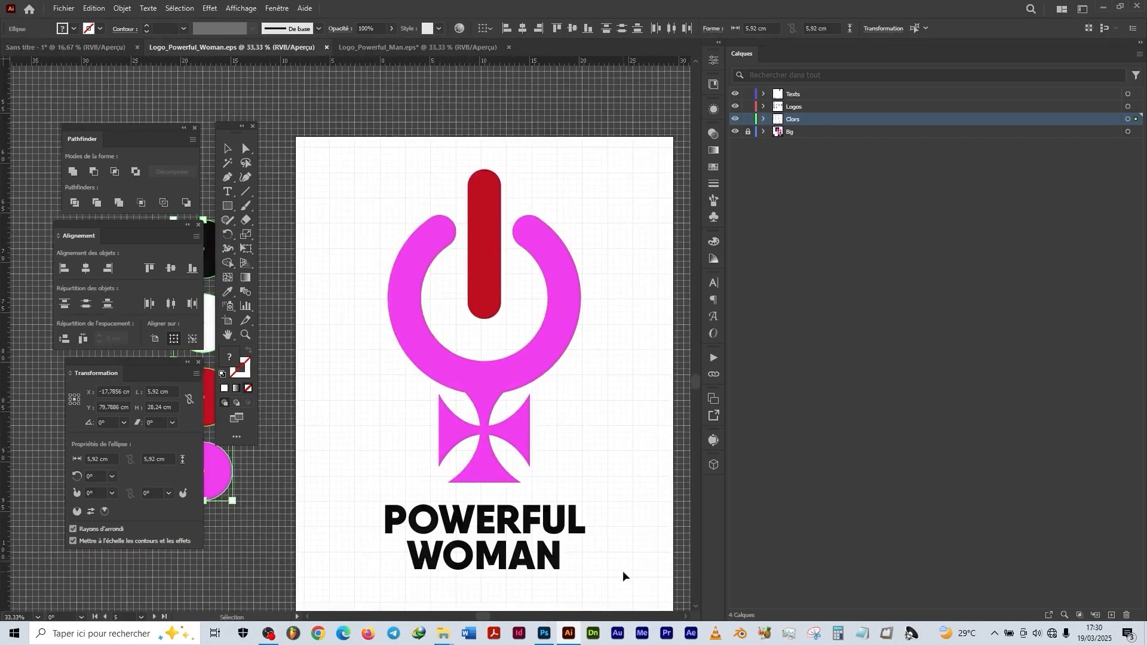
left_click(418, 48)
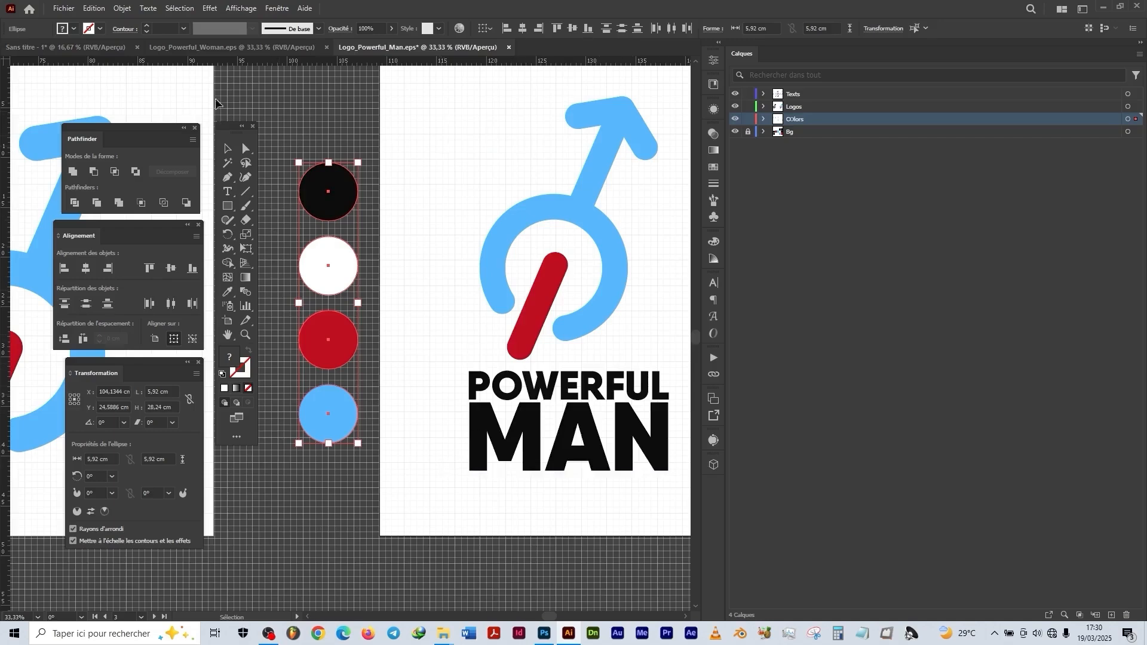
left_click(233, 48)
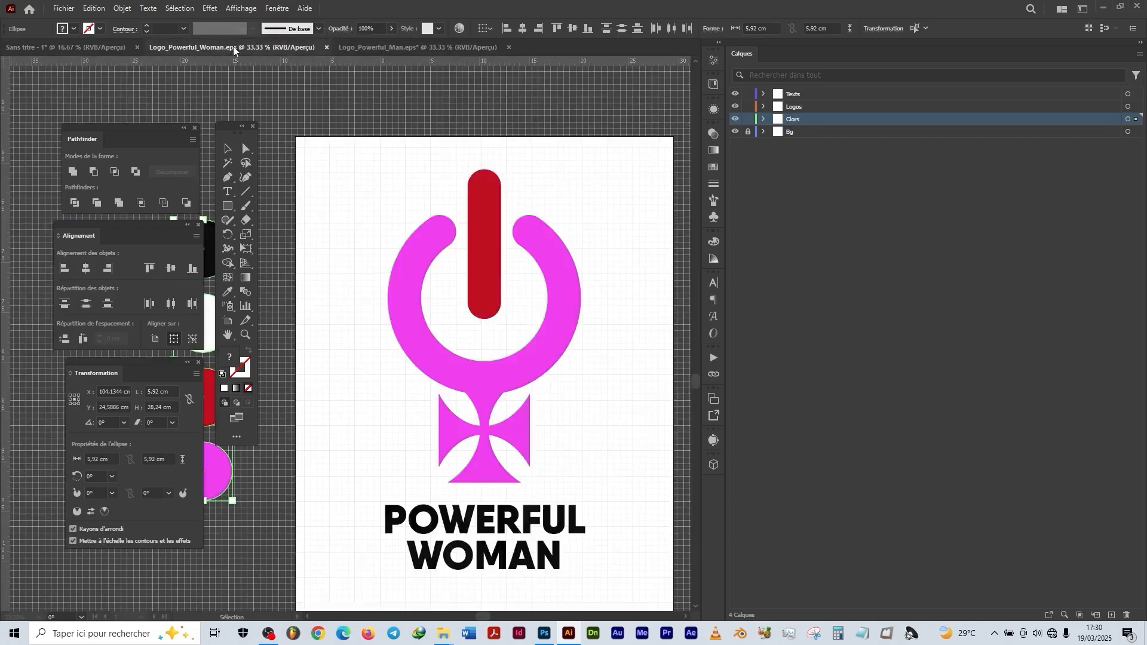
Step: Copy the blue and red man symbol, without its text, from Logo_Powerful_Man.eps into the untitled document above the artboard
left_click(378, 49)
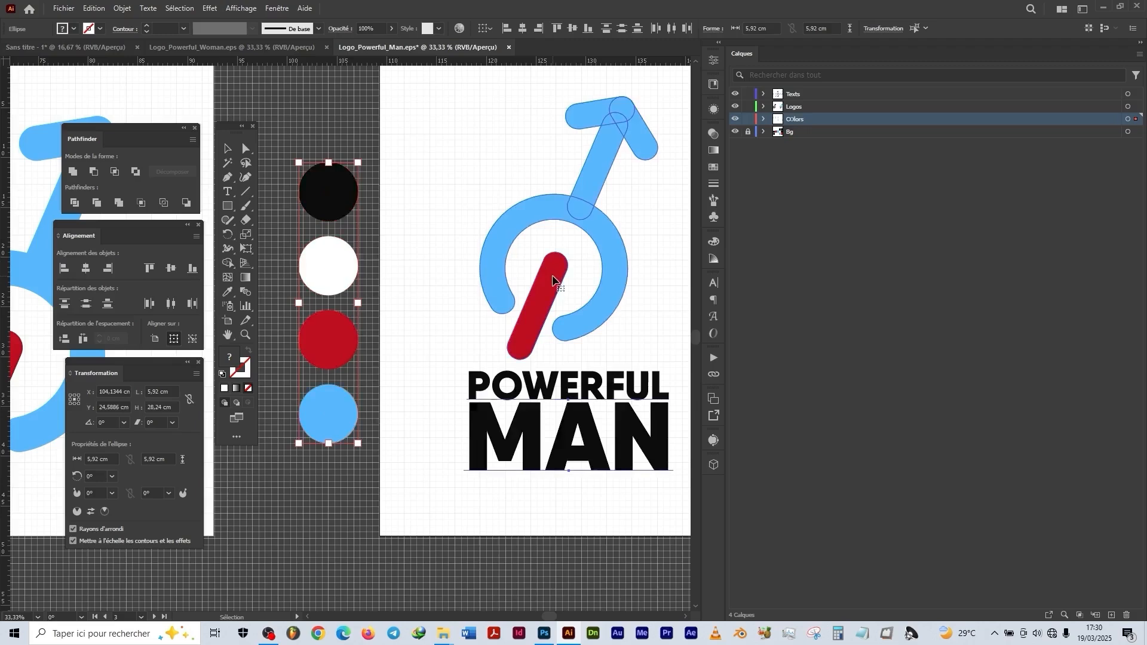
left_click(554, 278)
key("ctrl+c")
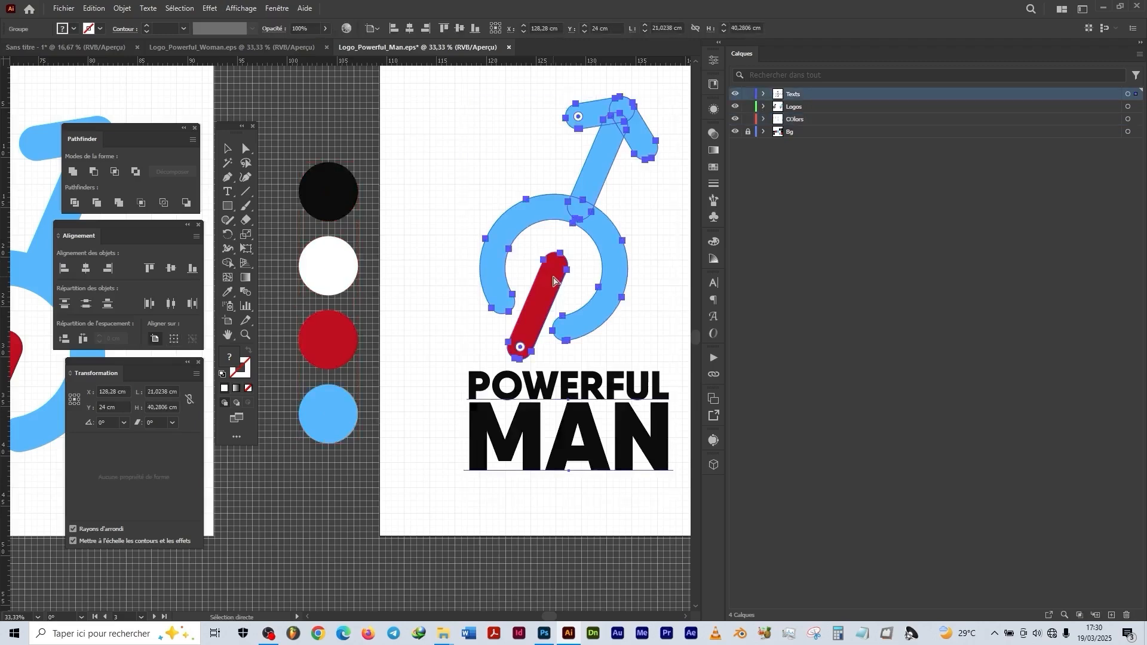
left_click(622, 358)
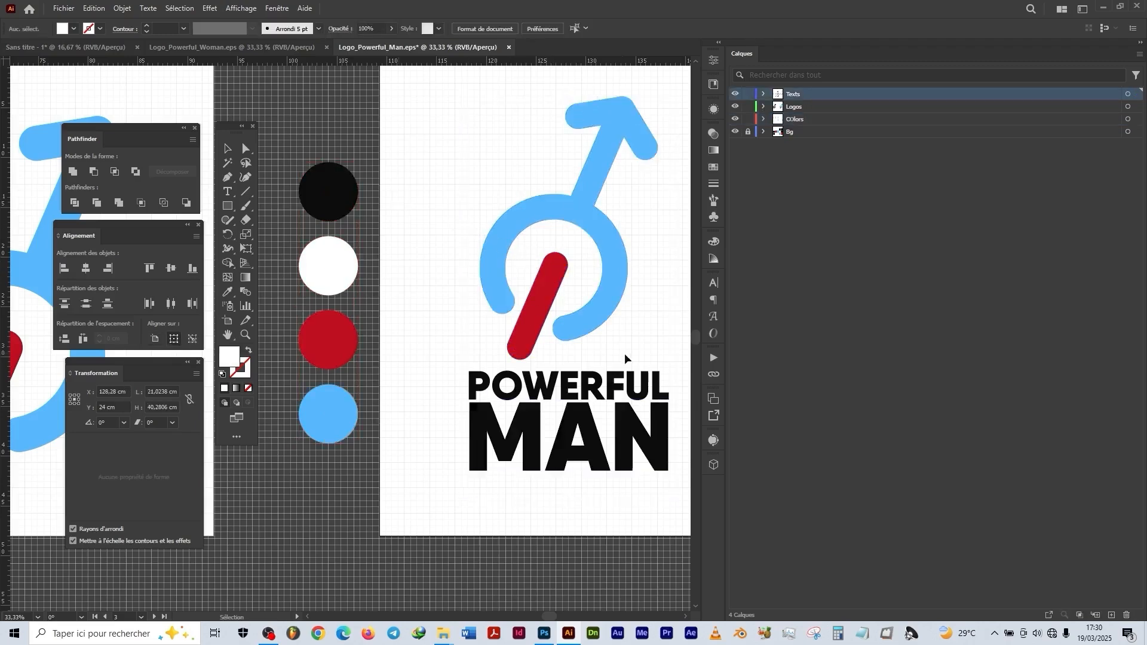
left_click(536, 312)
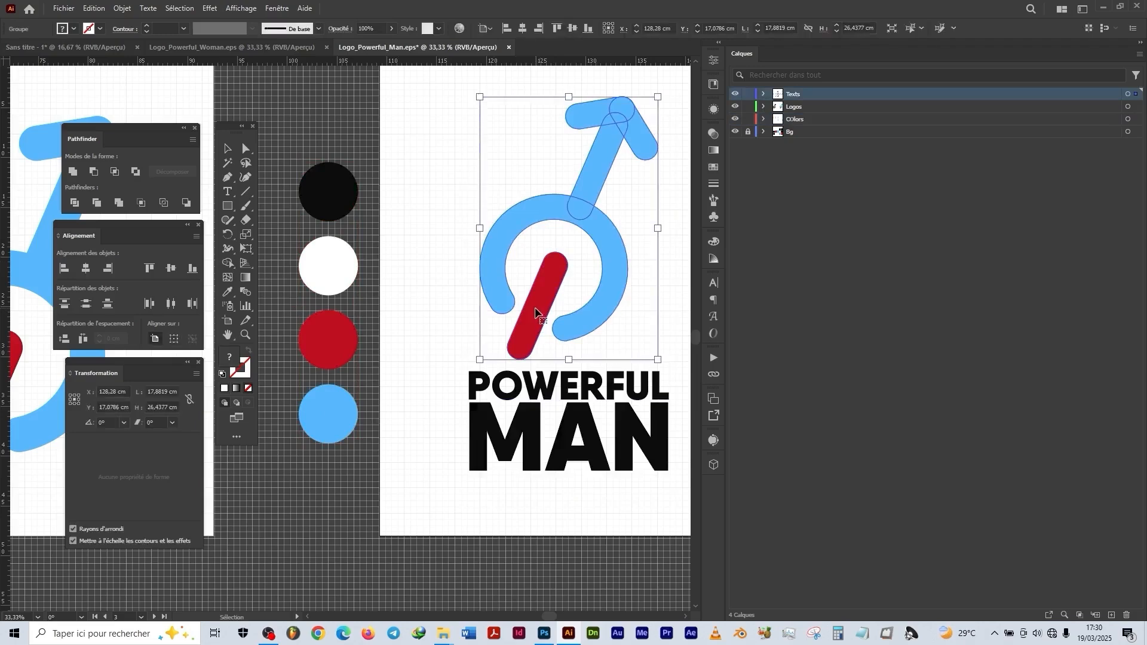
key("ctrl+x")
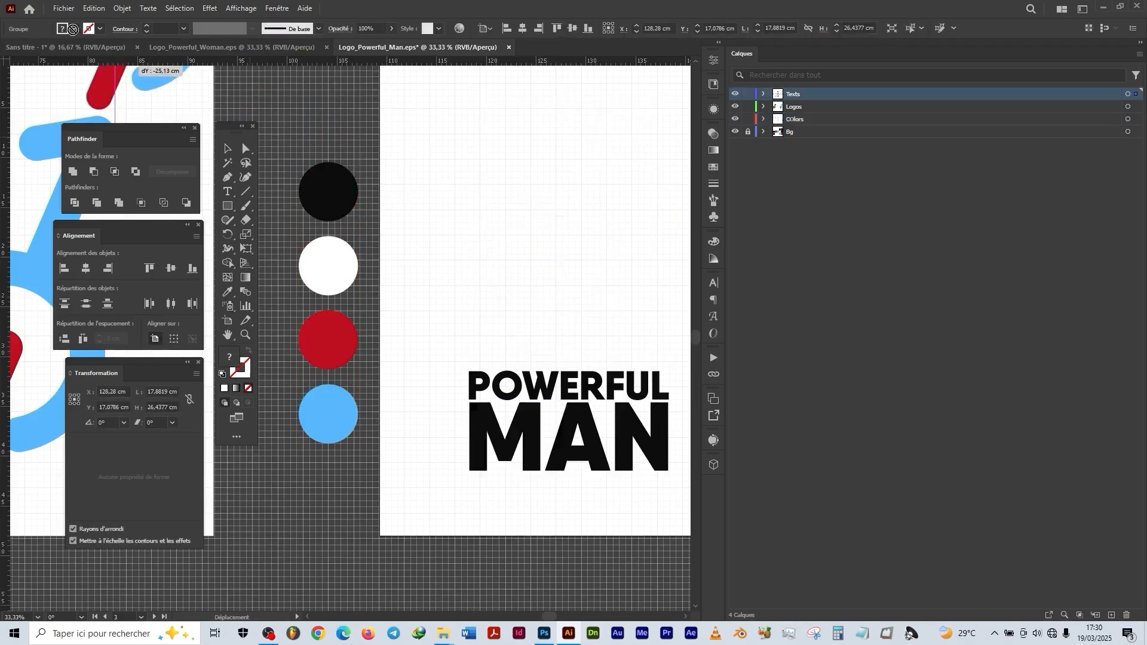
left_click(195, 47)
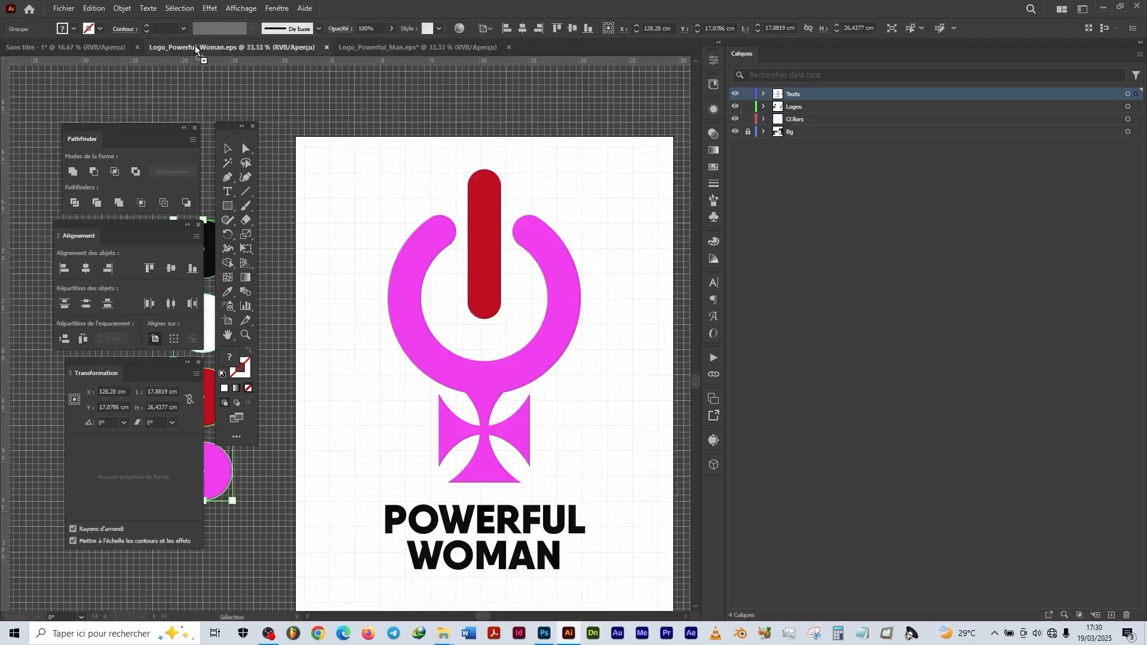
left_click(120, 47)
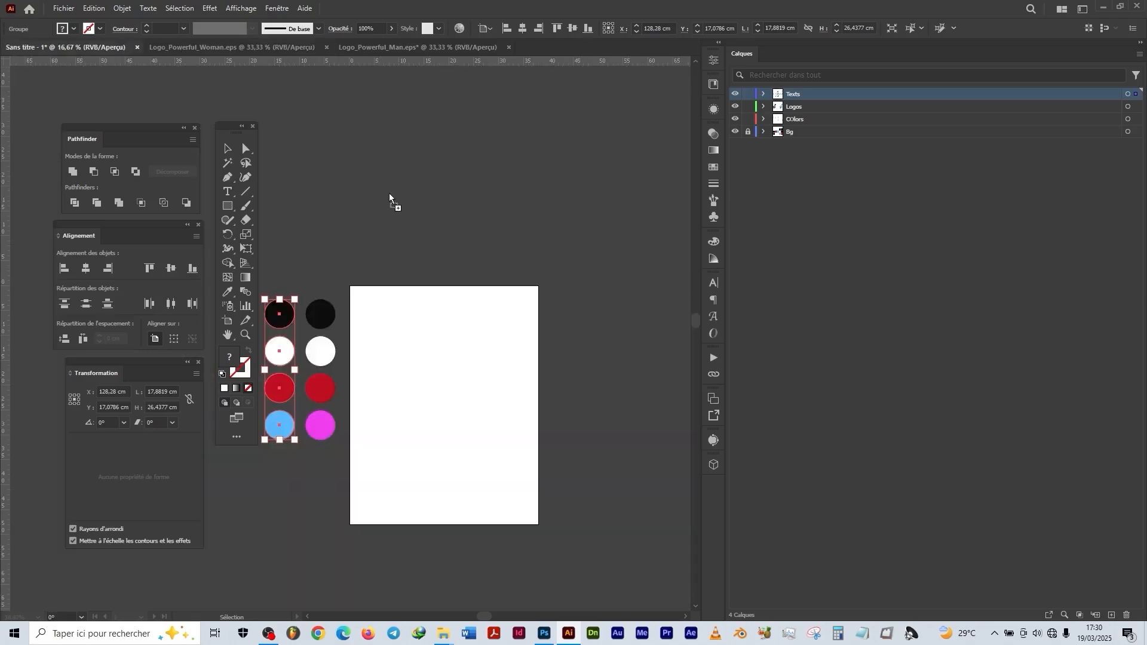
key("ctrl+v")
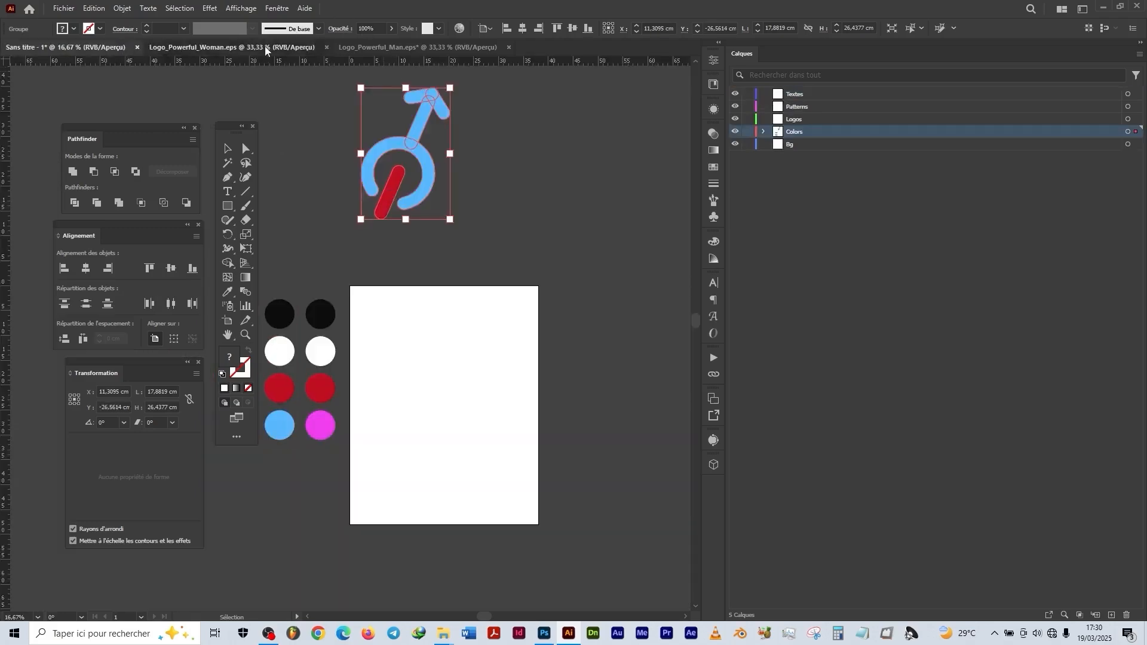
Step: Copy the pink and red woman symbol, without its text, from Logo_Powerful_Woman.eps into the untitled document beside the man symbol
left_click(266, 48)
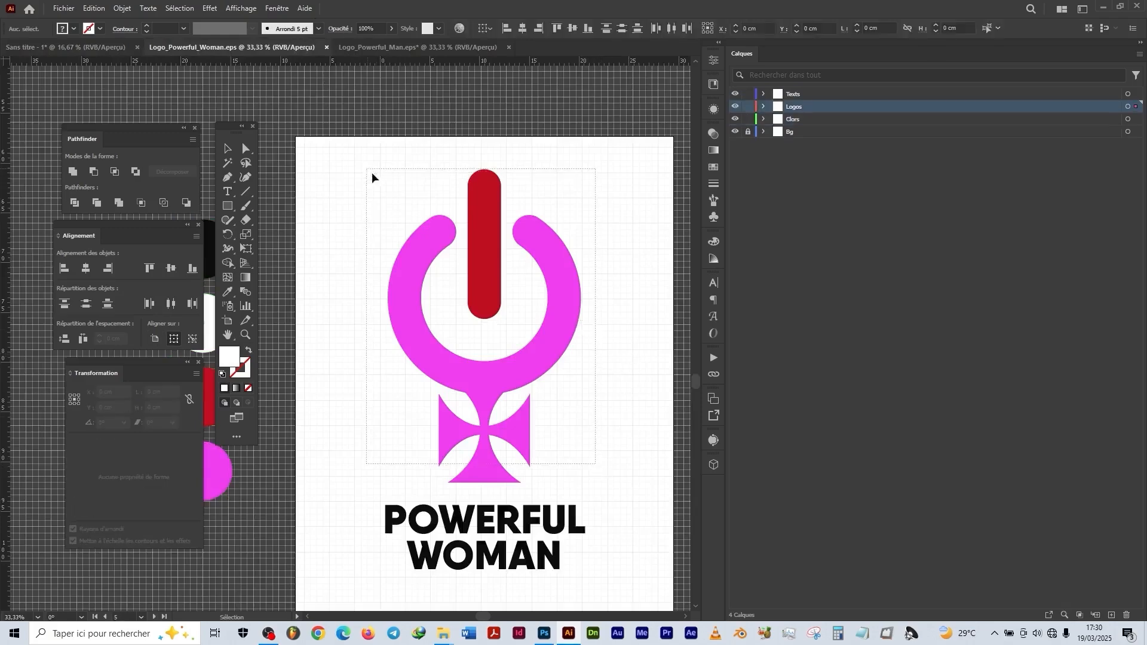
left_click(453, 359)
left_click_drag(453, 358, 487, 175)
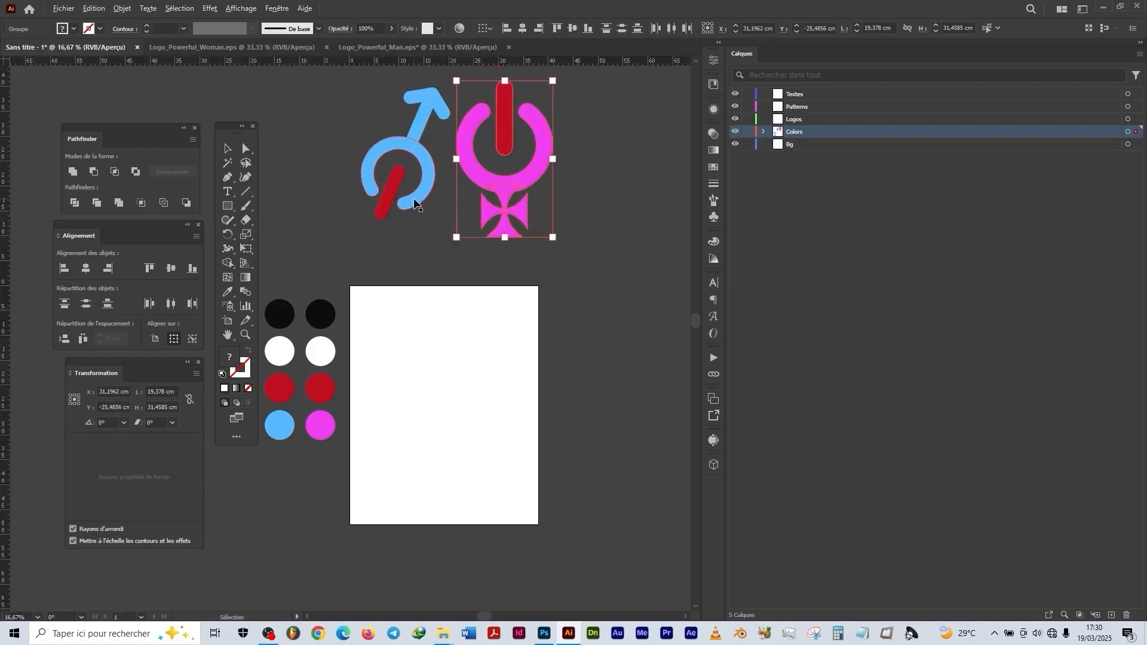
Step: Transfer both symbols from the Colors layer to the Logos layer and place them above the artboard
scroll(416, 203, "up", 1)
scroll(409, 251, "up", 2)
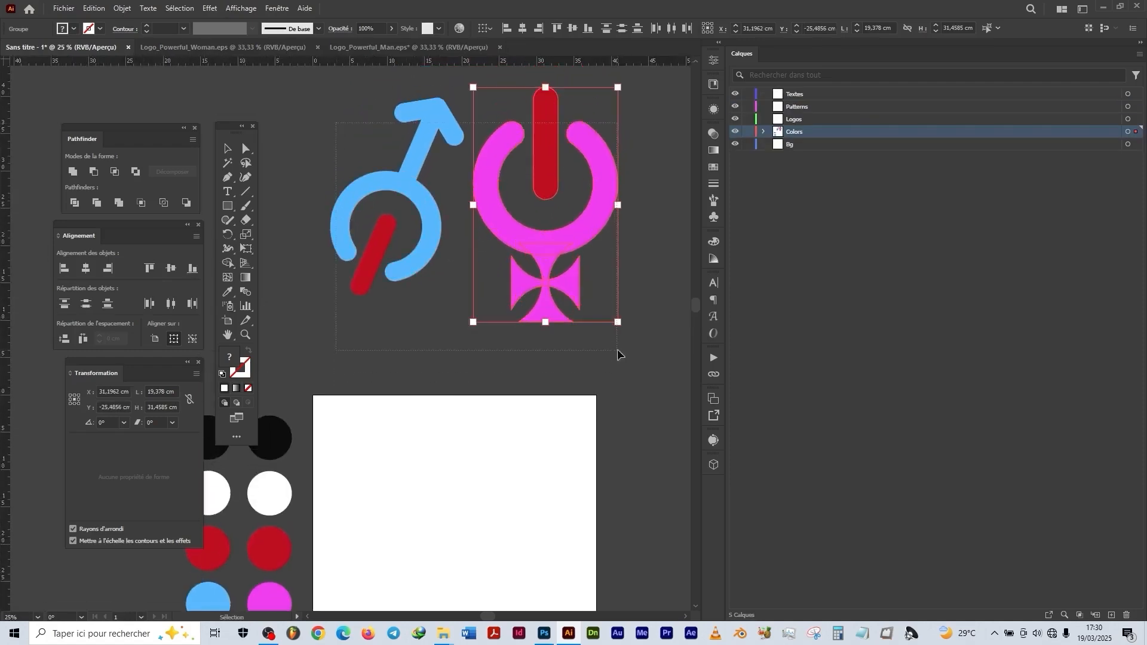
key("ctrl+a")
key("a")
key("ctrl+x")
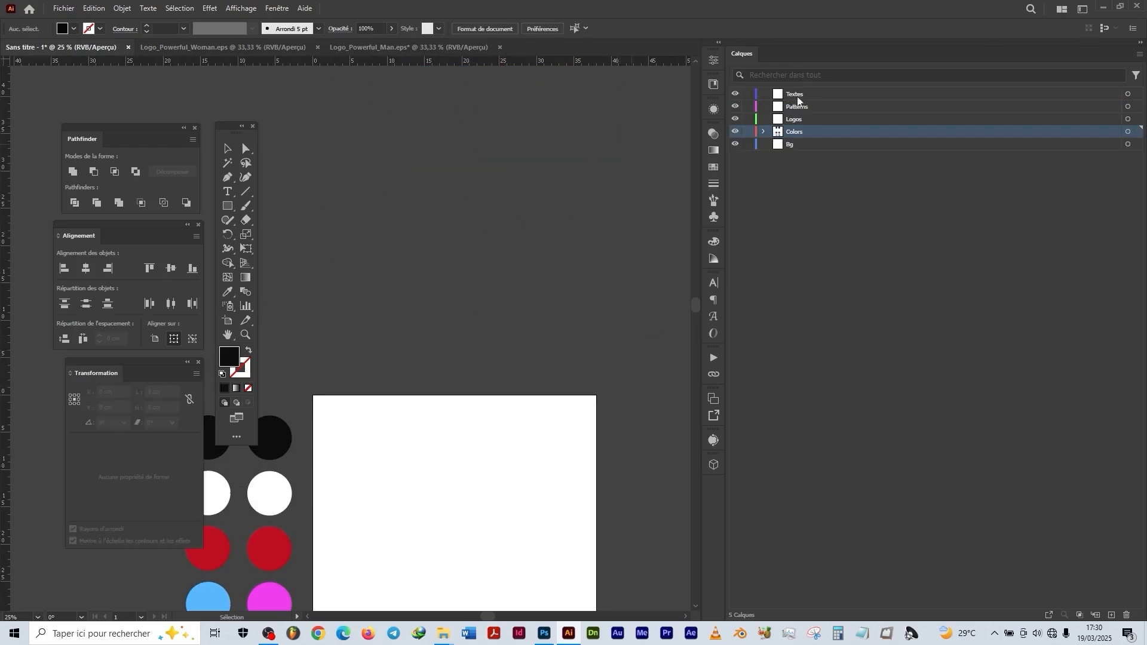
left_click(800, 119)
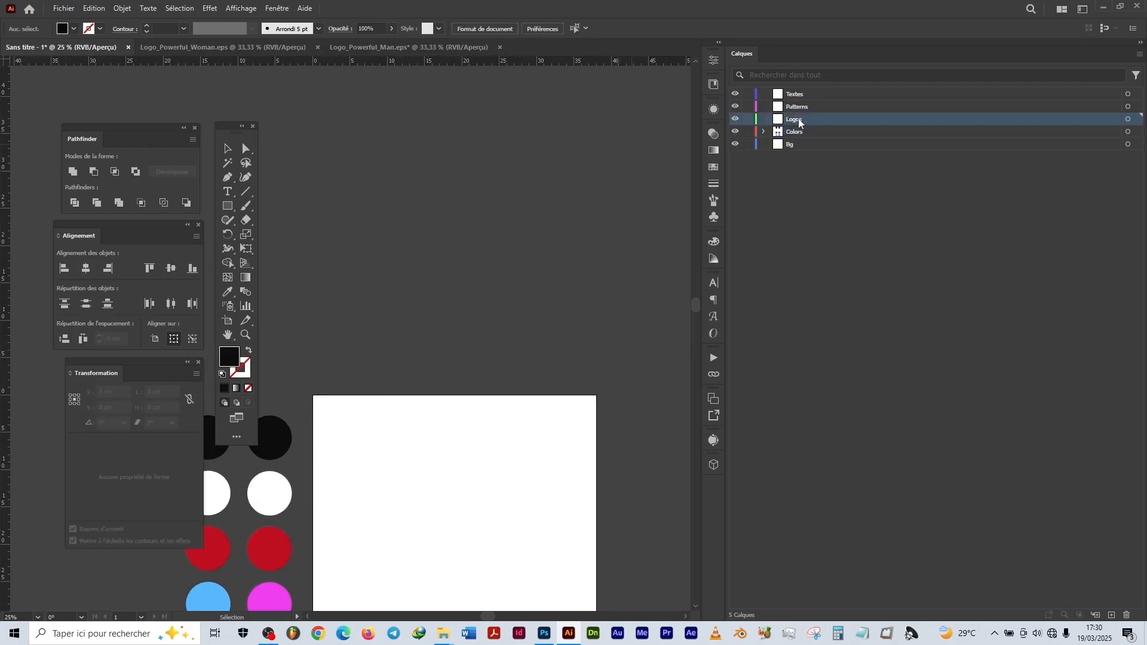
key("ctrl+v")
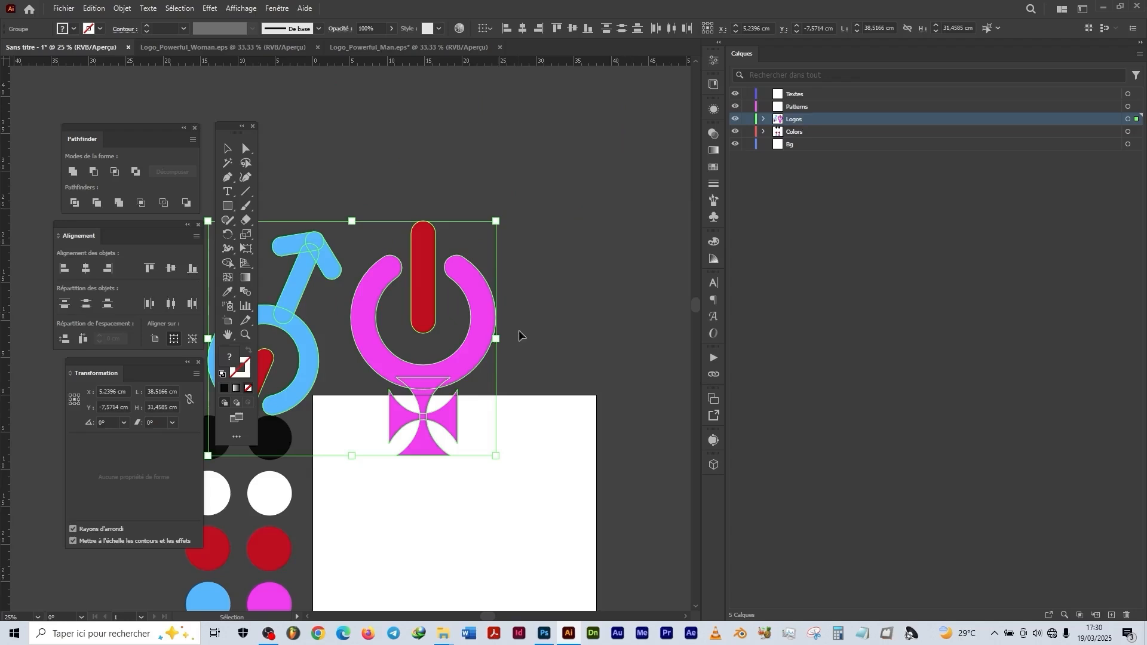
left_click_drag(426, 386, 522, 302)
left_click(634, 252)
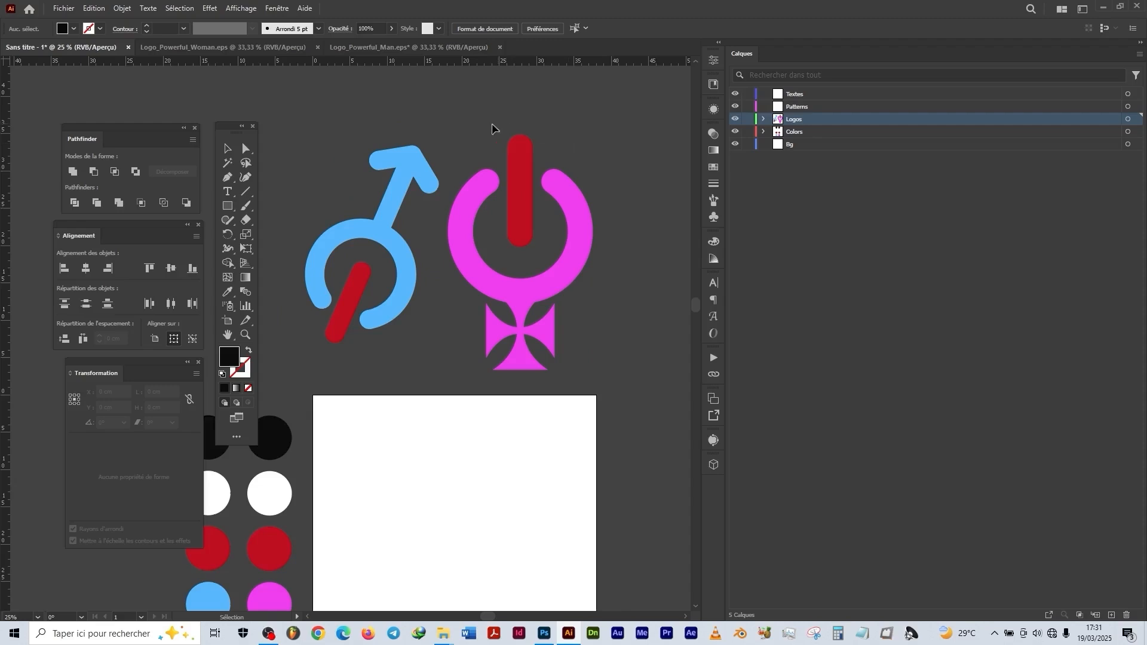
Step: Duplicate only the woman symbol's pink ring and red bar onto the artboard, at about X 21 cm, Y 25 cm
left_click_drag(460, 132, 612, 258)
scroll(526, 392, "down", 3)
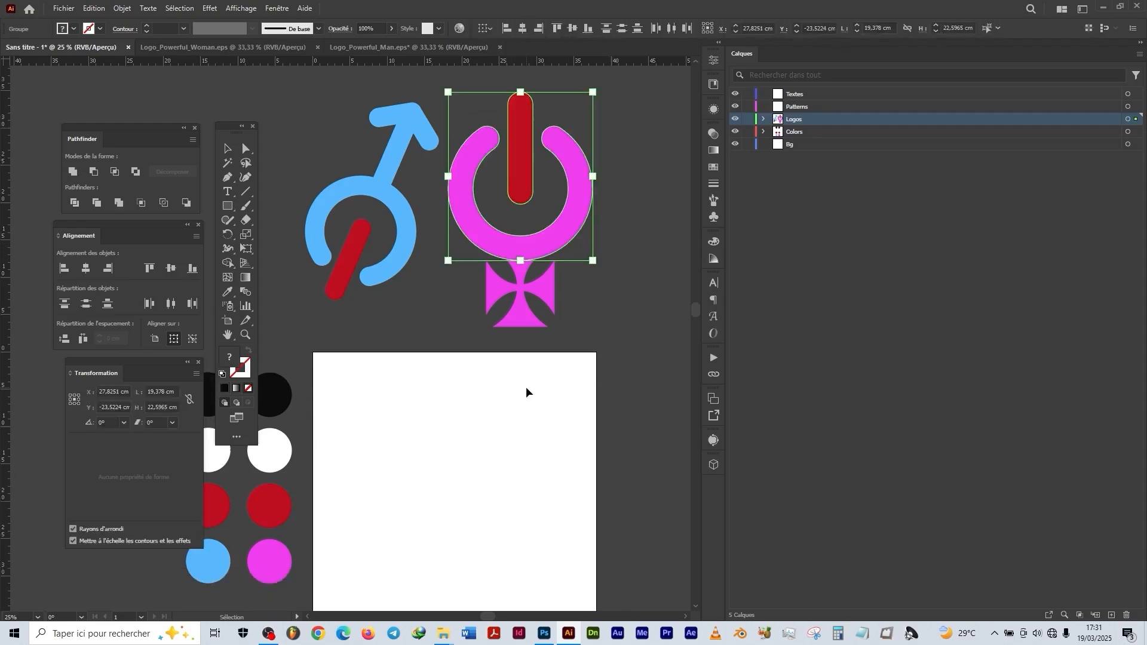
scroll(526, 392, "down", 2)
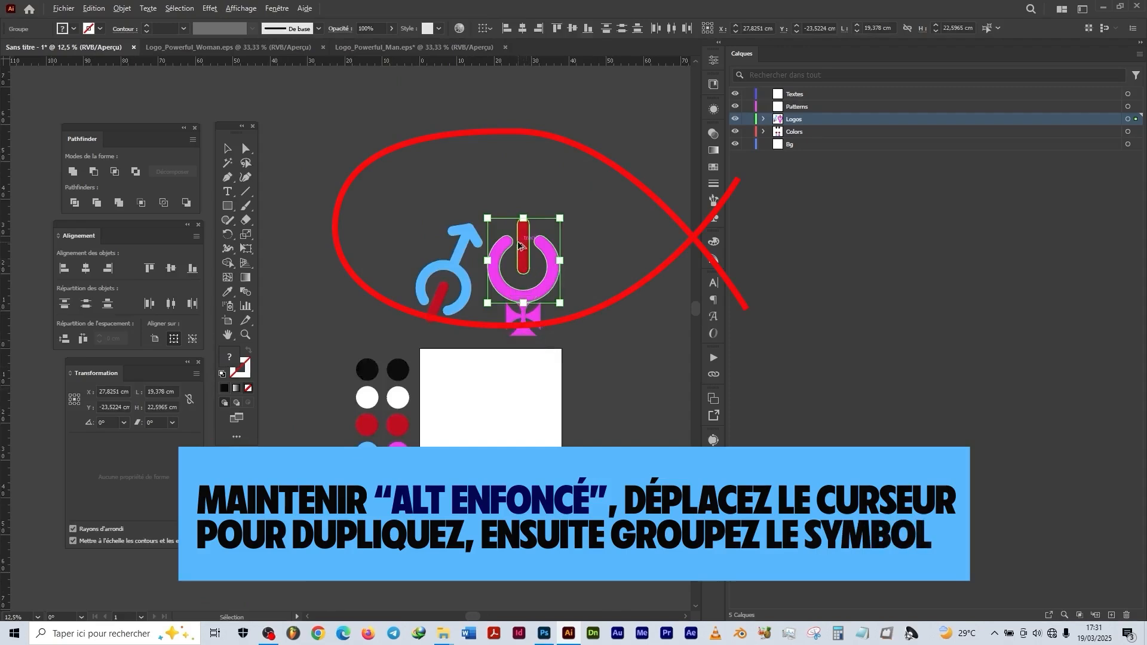
mouse_move(519, 245)
left_mouse_down()
mouse_move(528, 317)
mouse_move(478, 425)
mouse_move(489, 424)
mouse_move(420, 327)
mouse_move(505, 432)
left_mouse_up()
scroll(489, 424, "up", 2)
left_click_drag(569, 344, 503, 236)
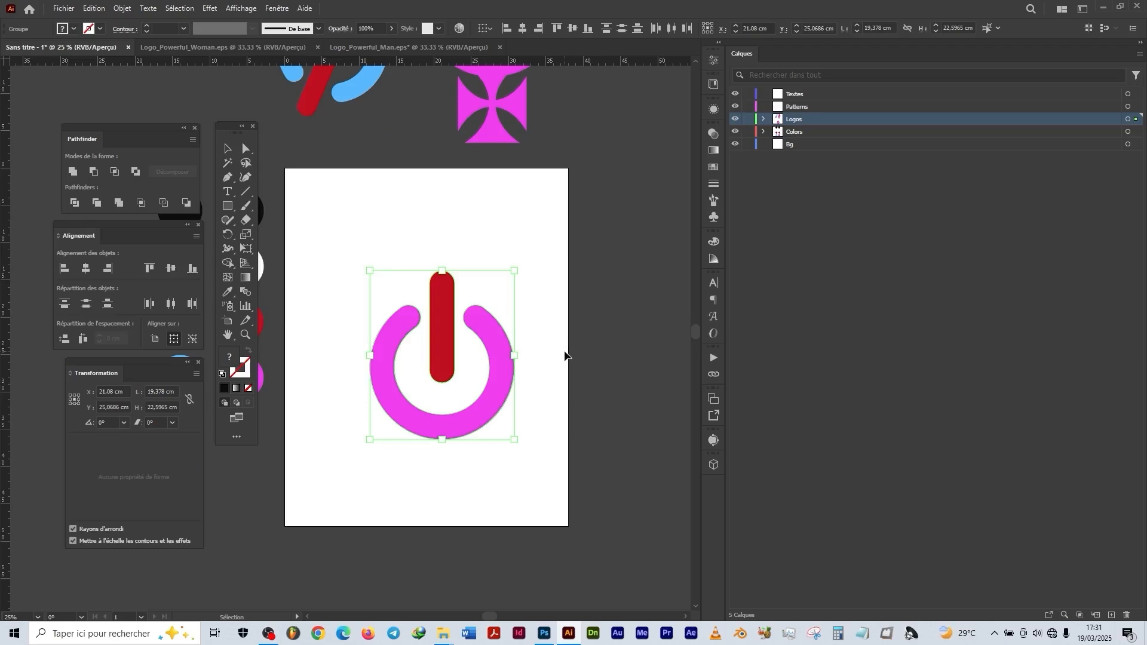
Step: Group the duplicated ring and bar and move the group to about X 18.6 cm, Y 24.4 cm on the artboard
key("a")
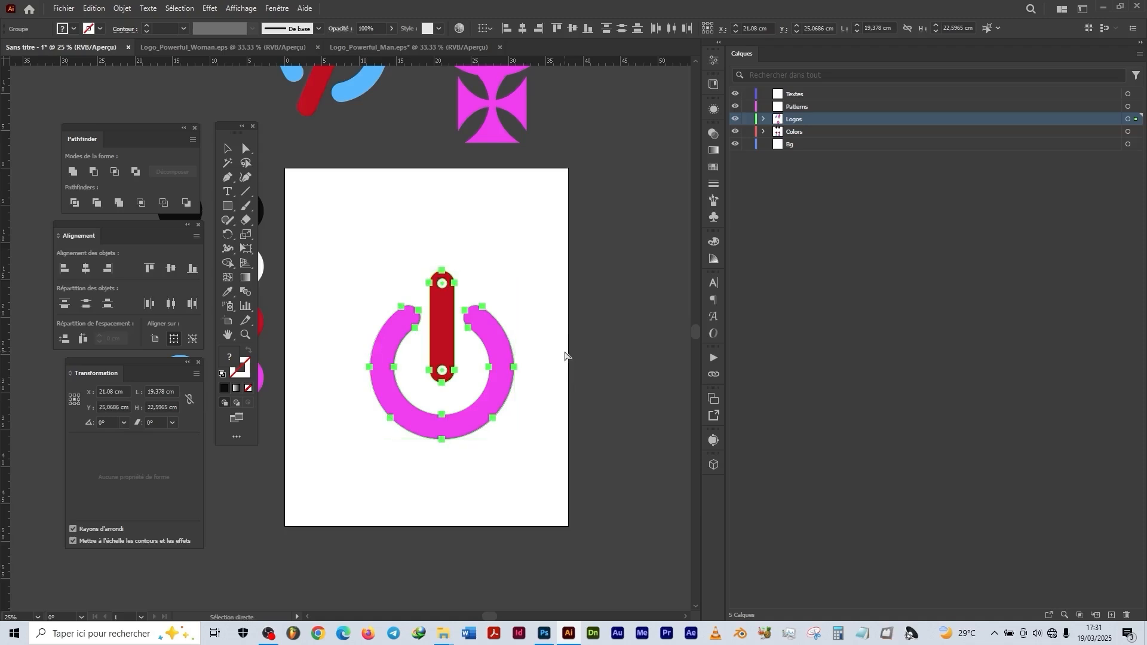
key("v")
left_click(473, 377)
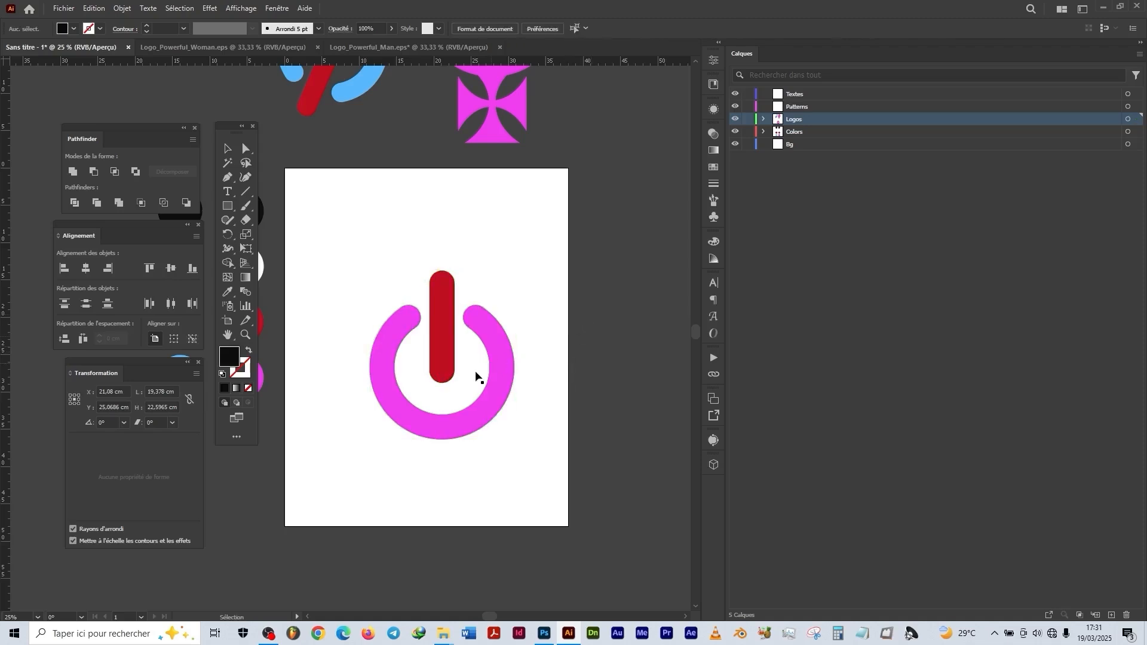
mouse_move(511, 371)
left_mouse_down()
mouse_move(629, 287)
mouse_move(505, 336)
mouse_move(472, 366)
mouse_move(492, 362)
left_mouse_up()
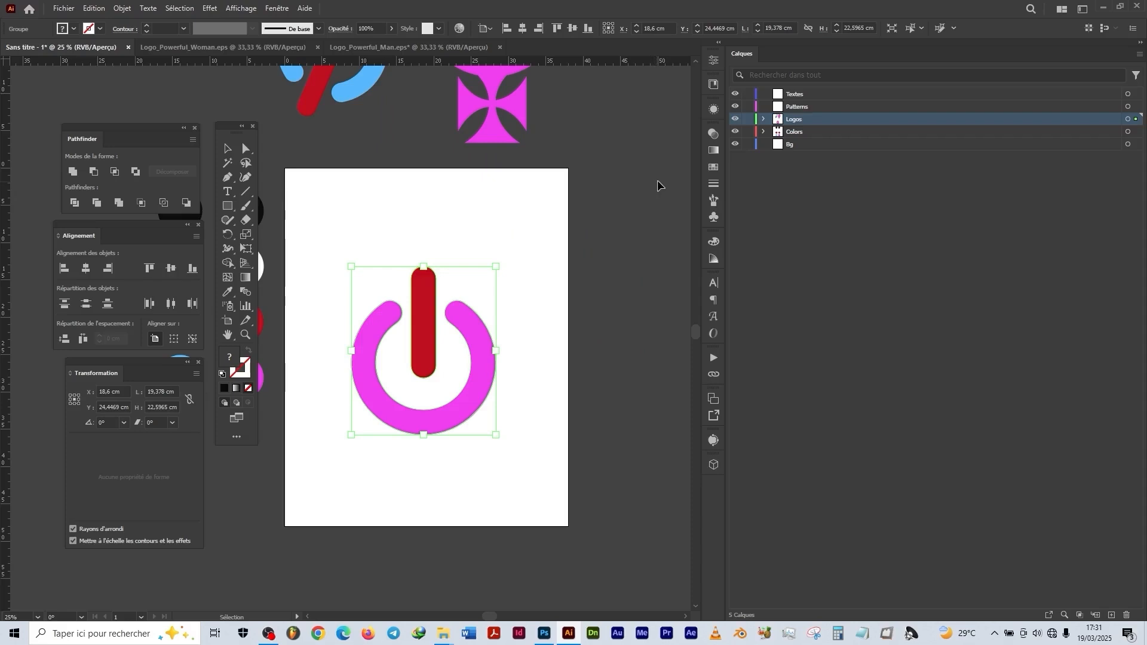
Step: Transfer the ring-and-bar group from the Logos layer to the Patterns layer, keeping its position on the artboard
key("a")
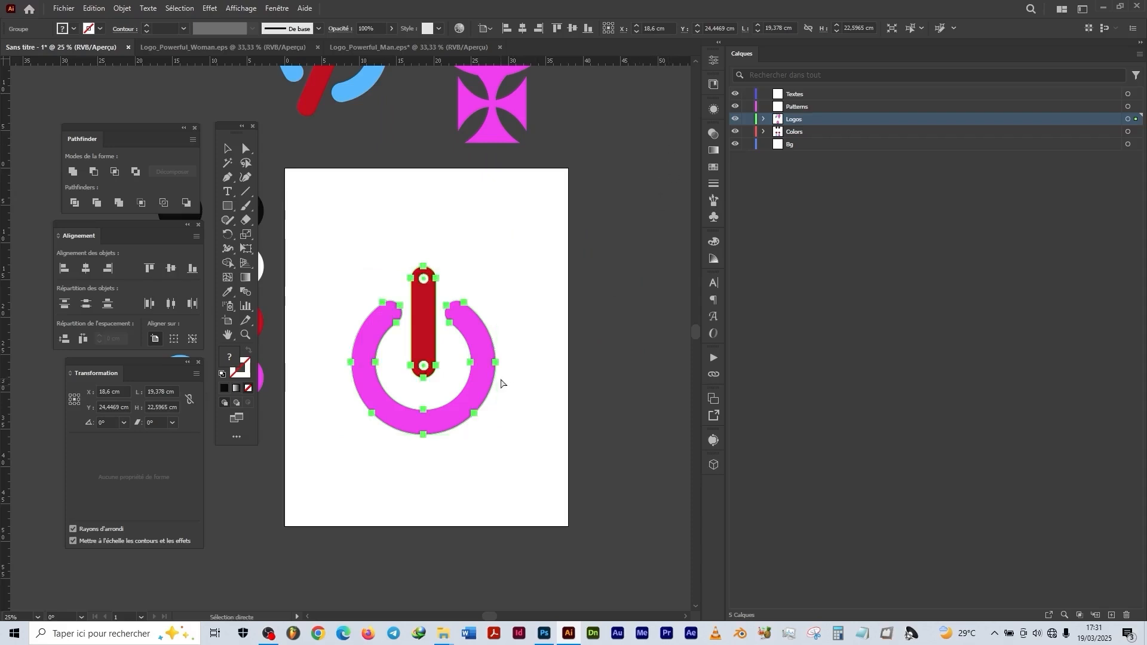
key("Delete")
key("v")
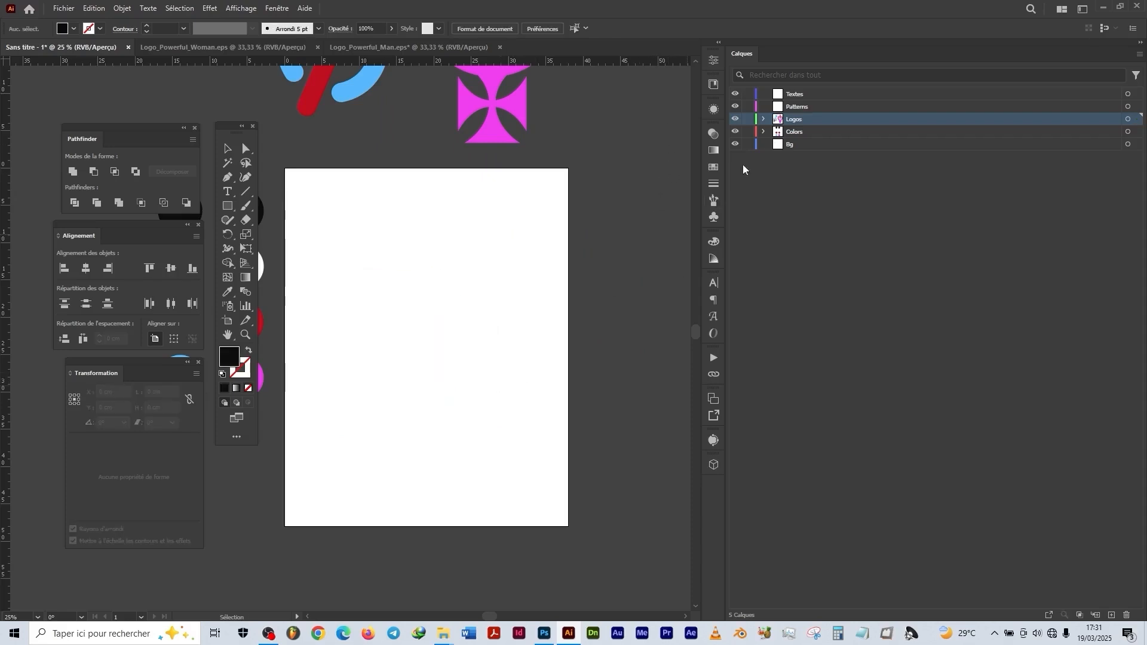
left_click(805, 108)
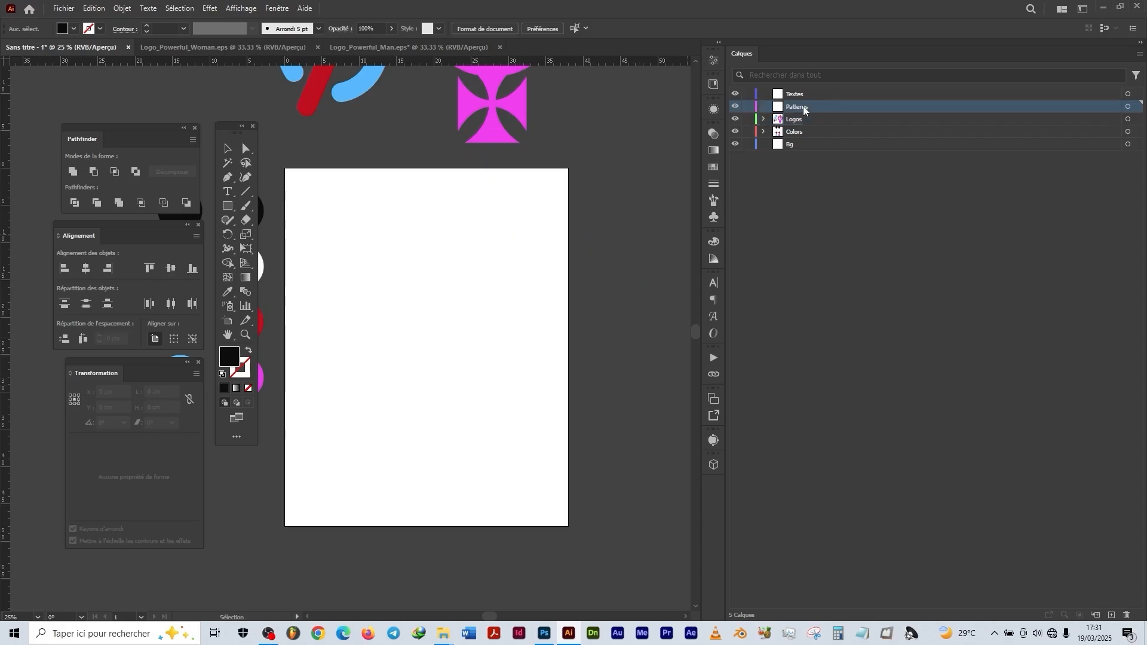
key("ctrl+f")
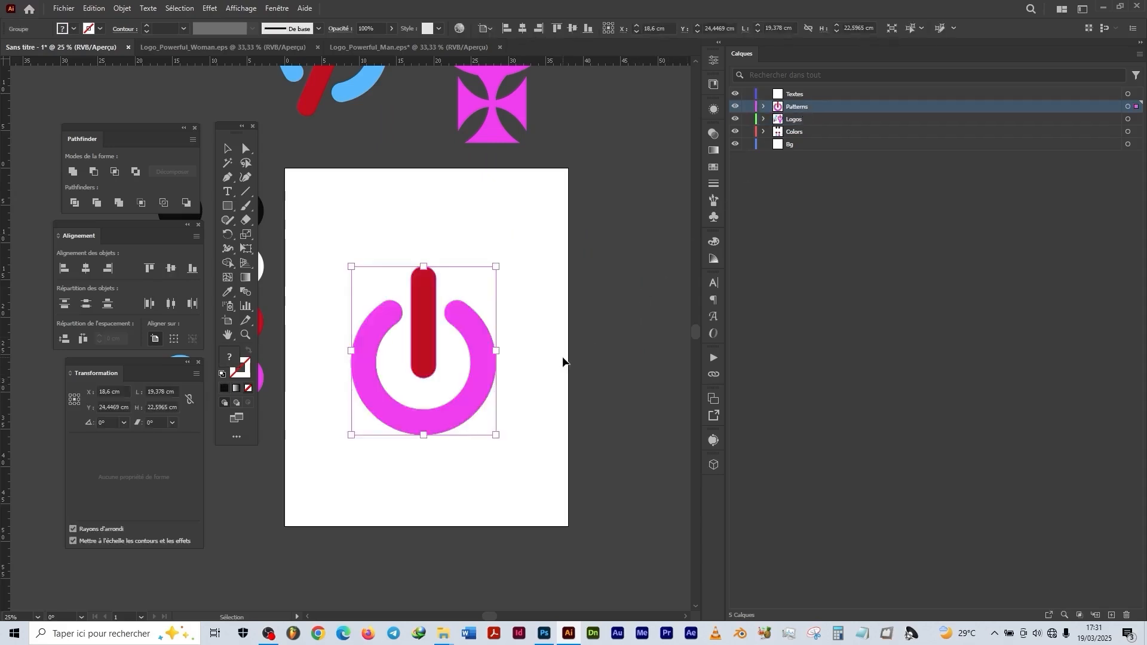
left_click(562, 362)
left_click_drag(555, 326, 486, 335)
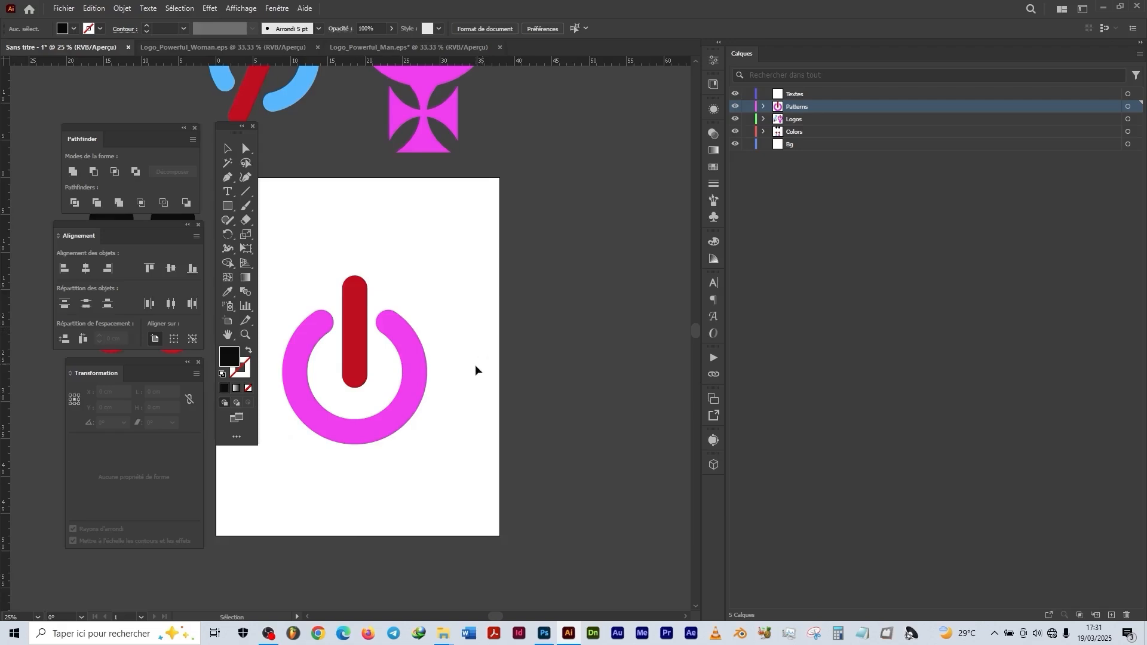
Step: Duplicate the ring-and-bar group outside the artboard beside the woman symbol, at about X 51.7 cm, Y -18.8 cm
scroll(475, 370, "down", 2)
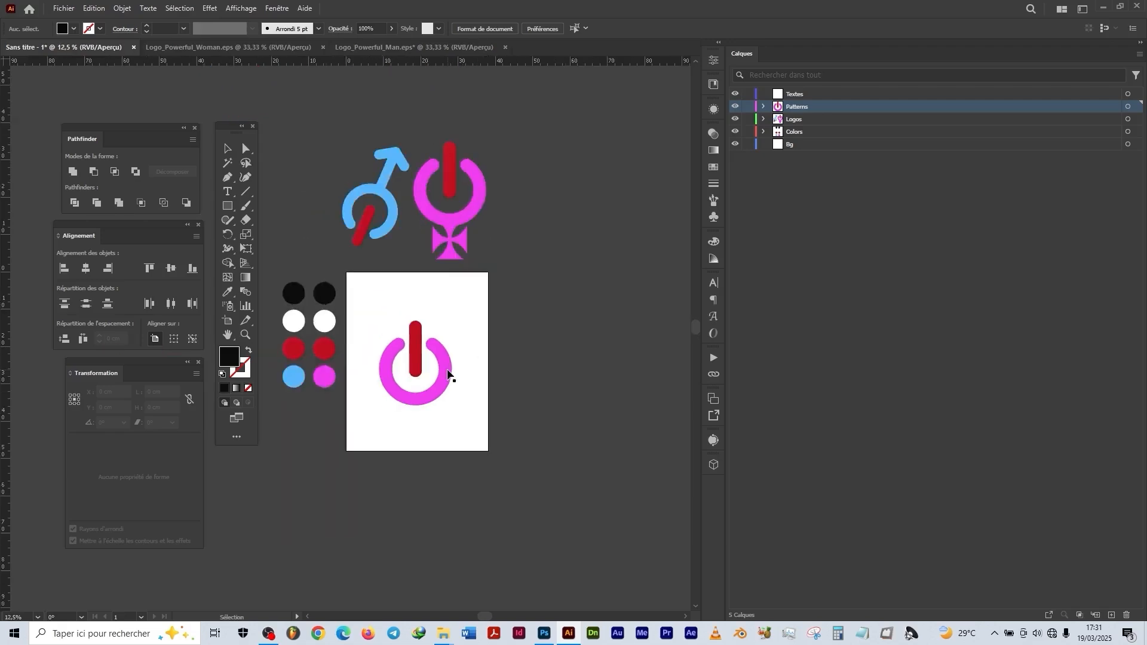
left_click_drag(448, 374, 572, 213)
left_click_drag(571, 213, 570, 213)
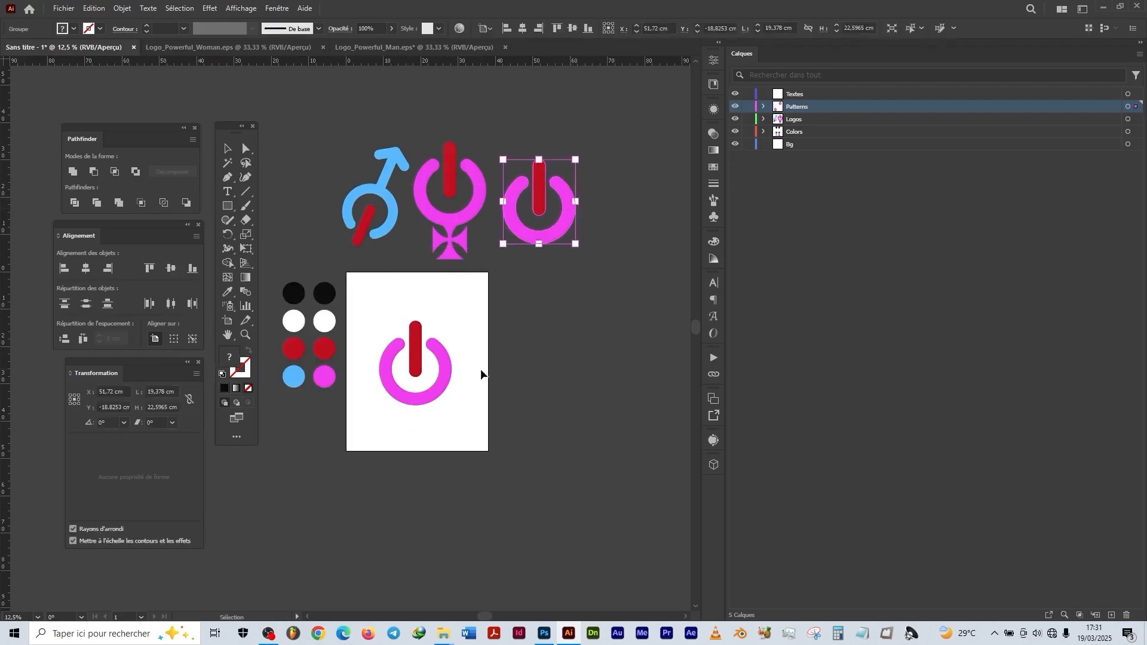
Step: Give the artboard's ring-and-bar group a Transform effect with Y-axis mirroring, 1 copy and the top-centre reference point
scroll(443, 396, "up", 2)
left_click_drag(486, 360, 528, 397)
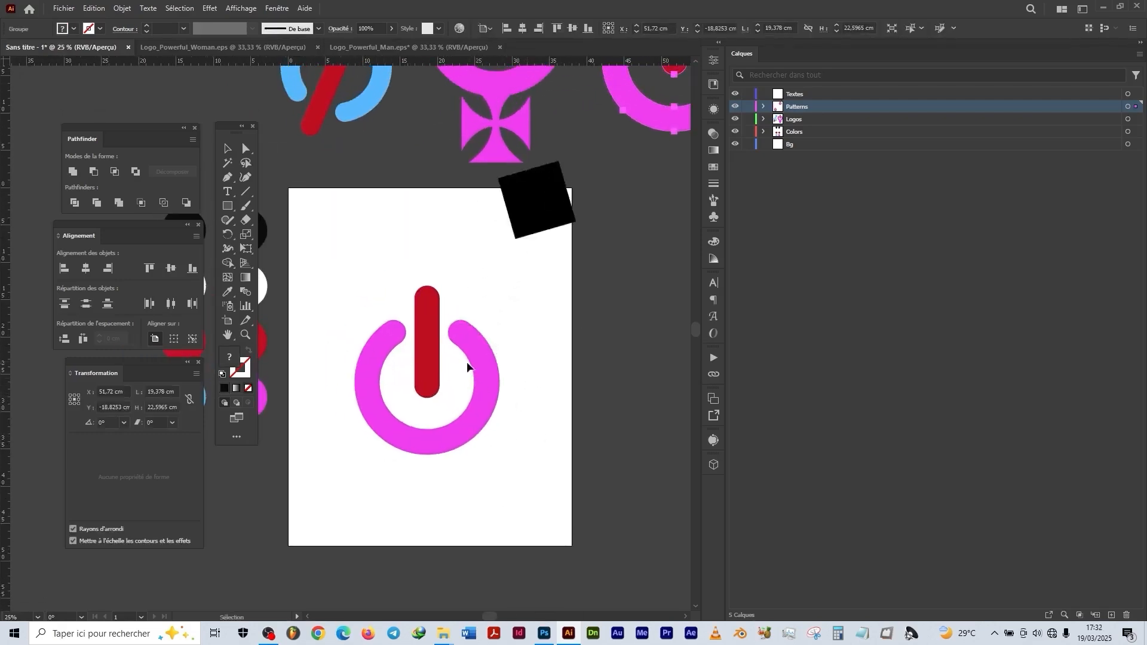
left_click(487, 352)
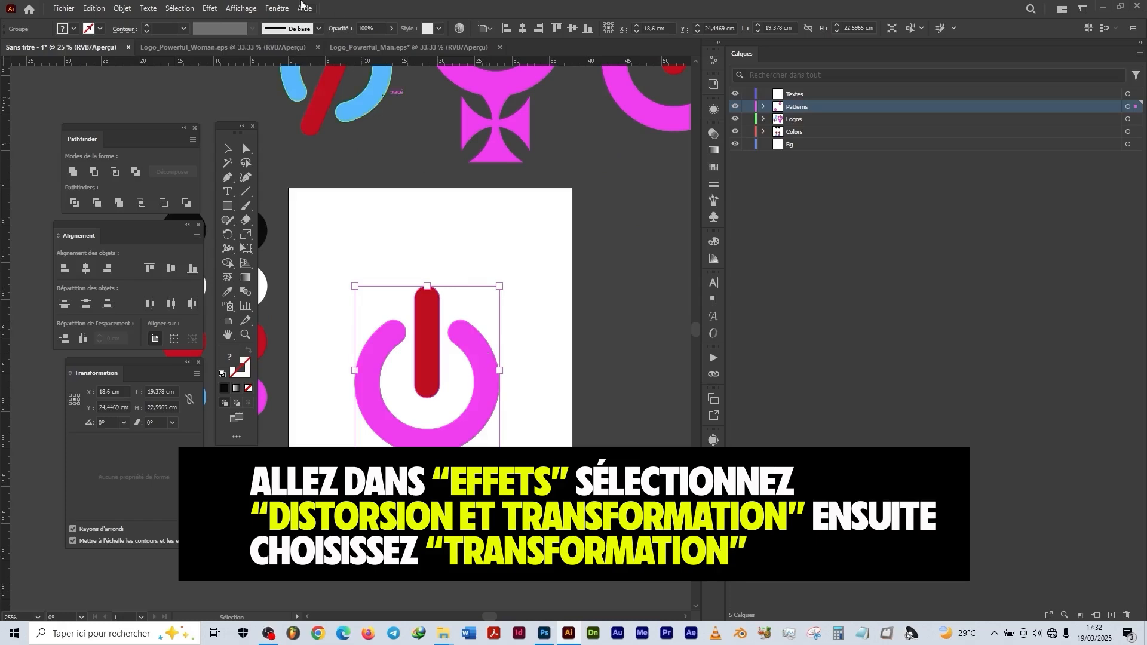
left_click(210, 9)
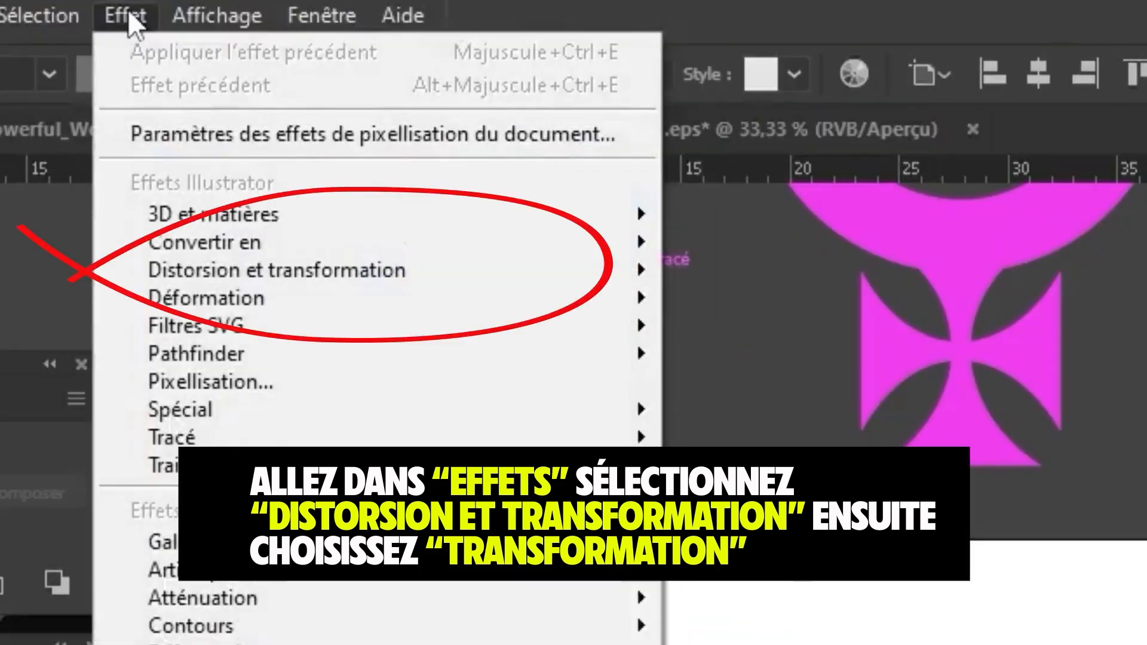
mouse_move(228, 265)
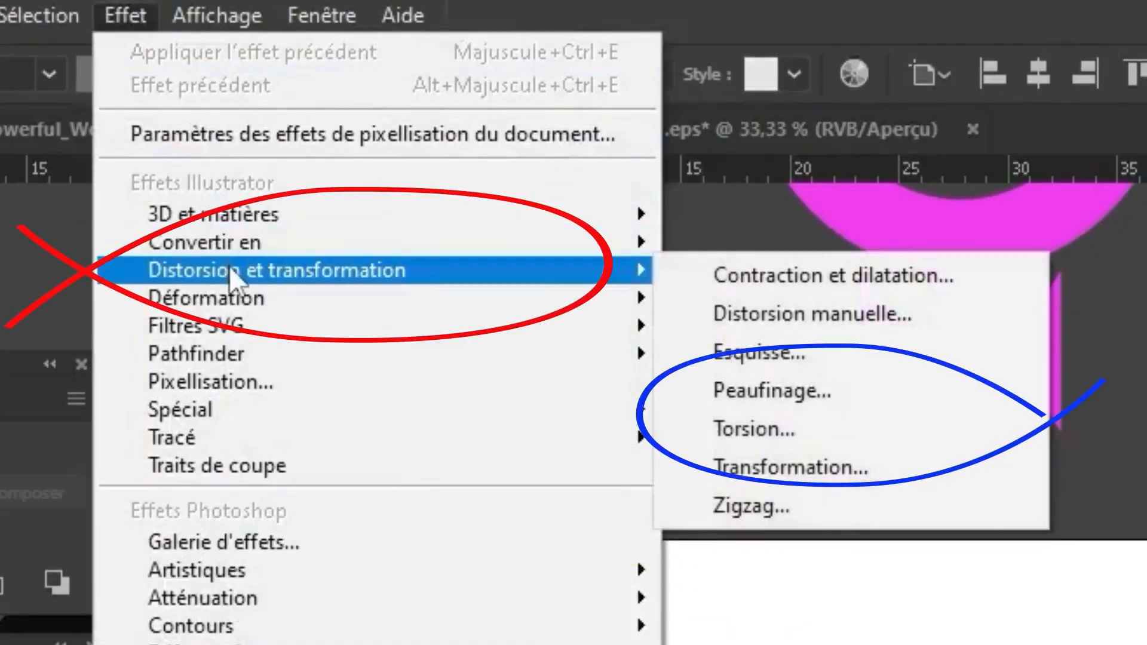
left_click(928, 472)
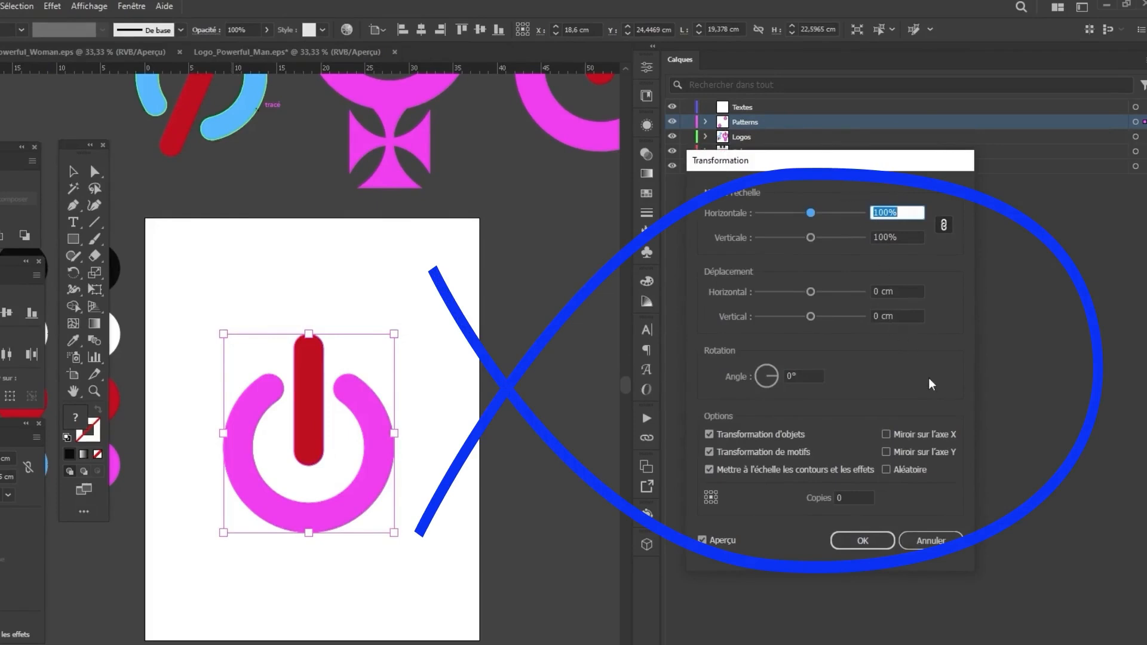
left_click(902, 455)
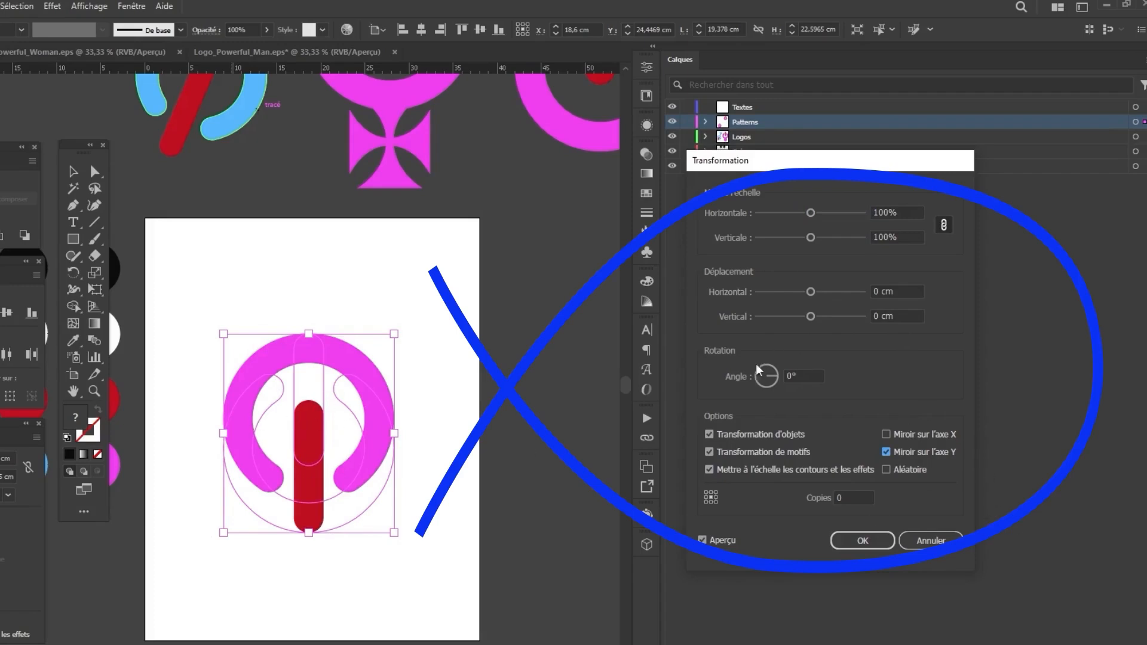
left_click(854, 499)
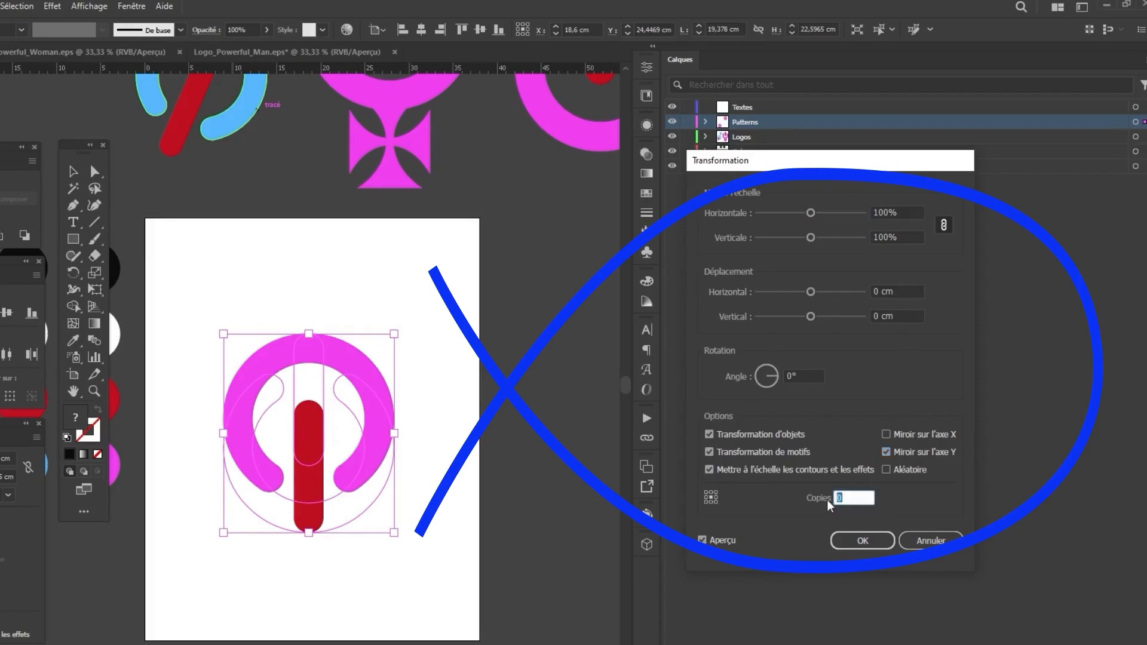
type("1")
left_click(712, 494)
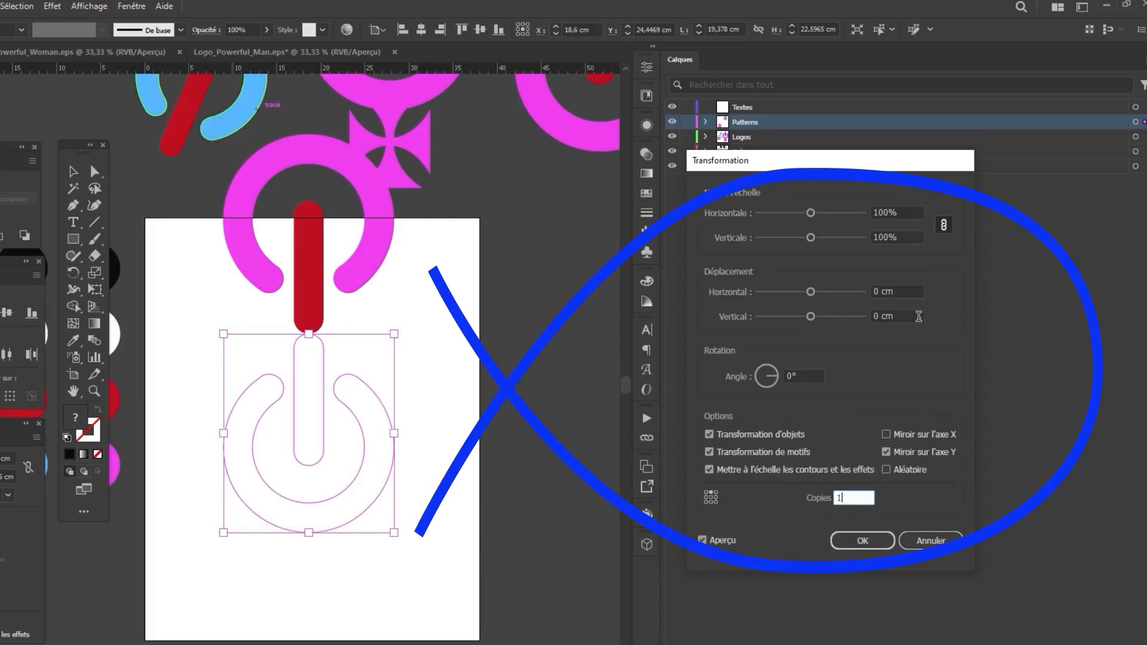
Step: Set the Transform effect's horizontal move to 11.2 cm to shift the mirrored copy sideways
left_click(876, 291)
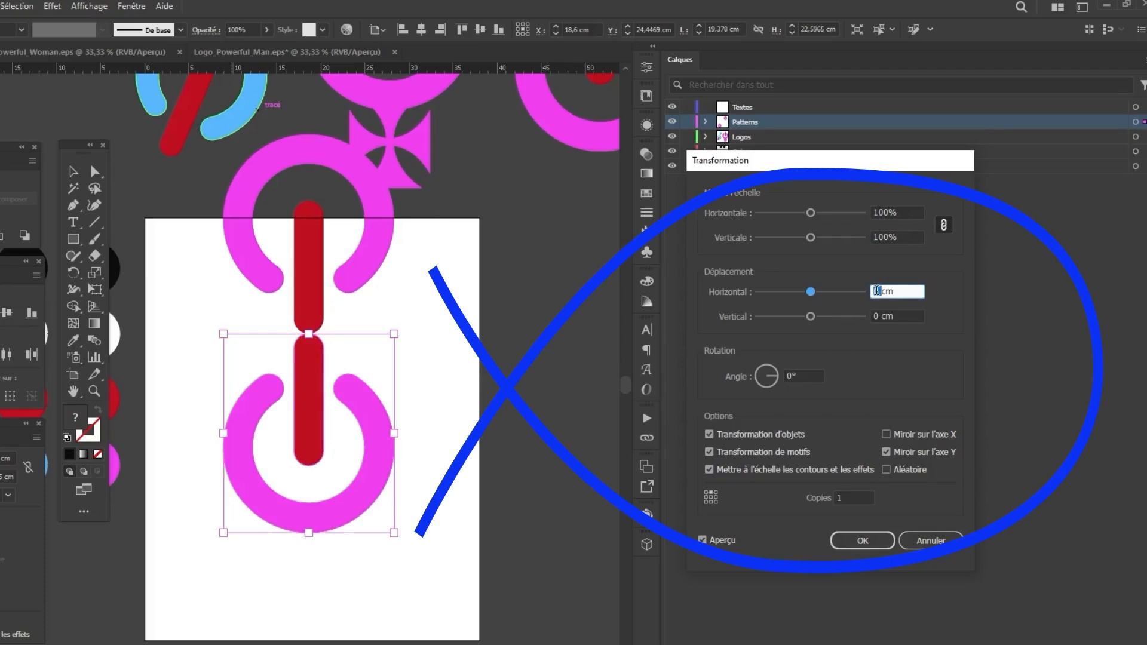
key("Down")
key("Down")
key("Down")
key("Down")
key("Down")
key("Down")
key("Down")
key("Down")
key("Down")
key("Down")
key("Down")
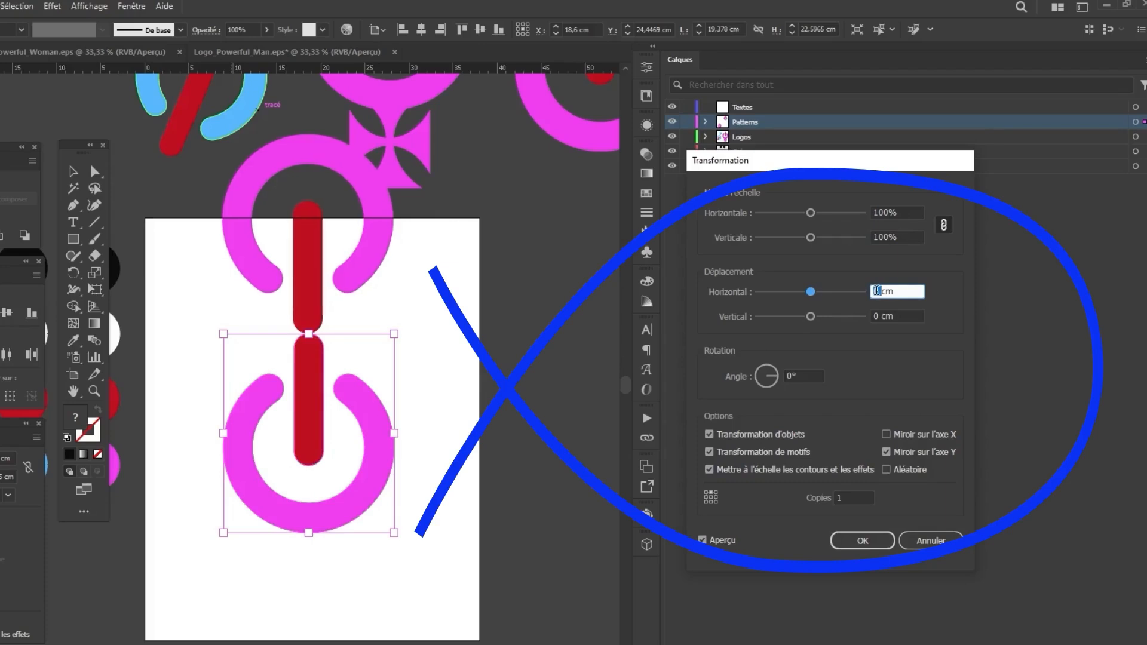
key("Up")
key("Up")
key("Up")
key("Up")
key("Up")
key("Up")
key("Up")
key("Up")
key("Up")
key("Up")
key("Up")
key("Up")
key("Up")
key("Up")
key("Up")
key("Up")
key("Up")
key("Up")
key("Up")
key("Up")
key("Up")
key("Up")
key("Up")
key("Up")
key("Up")
key("Up")
key("Up")
key("Up")
key("Up")
key("Up")
key("Up")
key("Up")
key("Up")
key("Up")
key("Up")
key("Up")
key("Up")
key("Up")
key("Up")
key("Up")
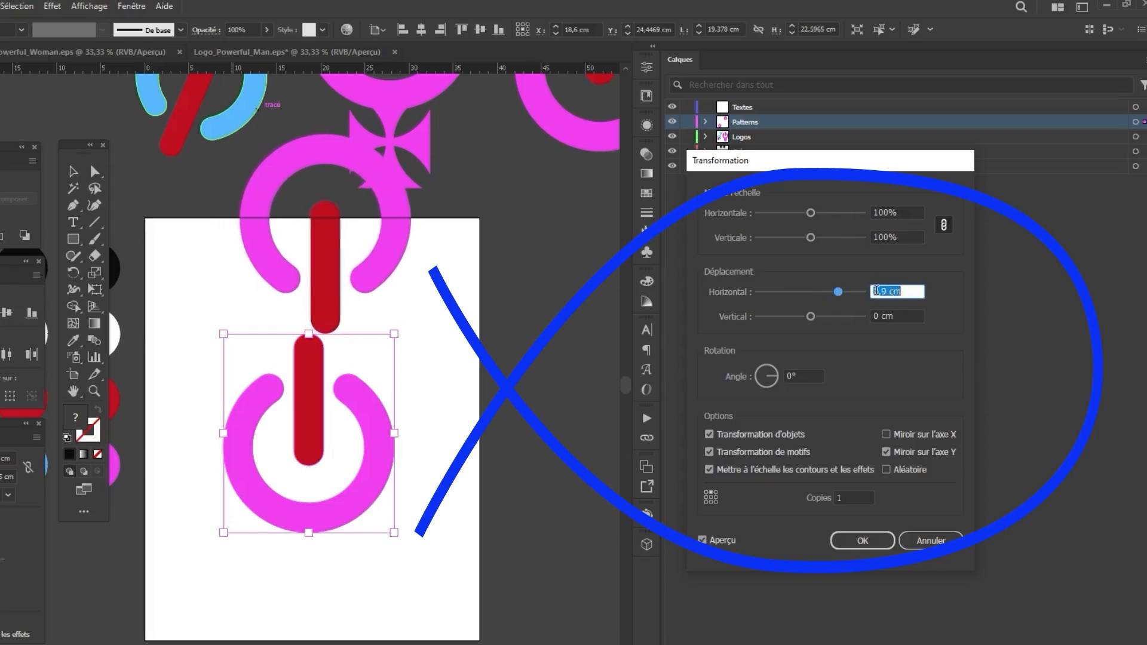
key("Up")
key("Up")
key("Up")
key("Up")
key("Up")
key("Up")
key("Up")
key("Up")
key("Up")
key("Up")
key("Up")
key("Up")
key("Up")
key("Up")
key("Up")
key("Up")
key("Up")
key("Up")
key("Up")
key("Up")
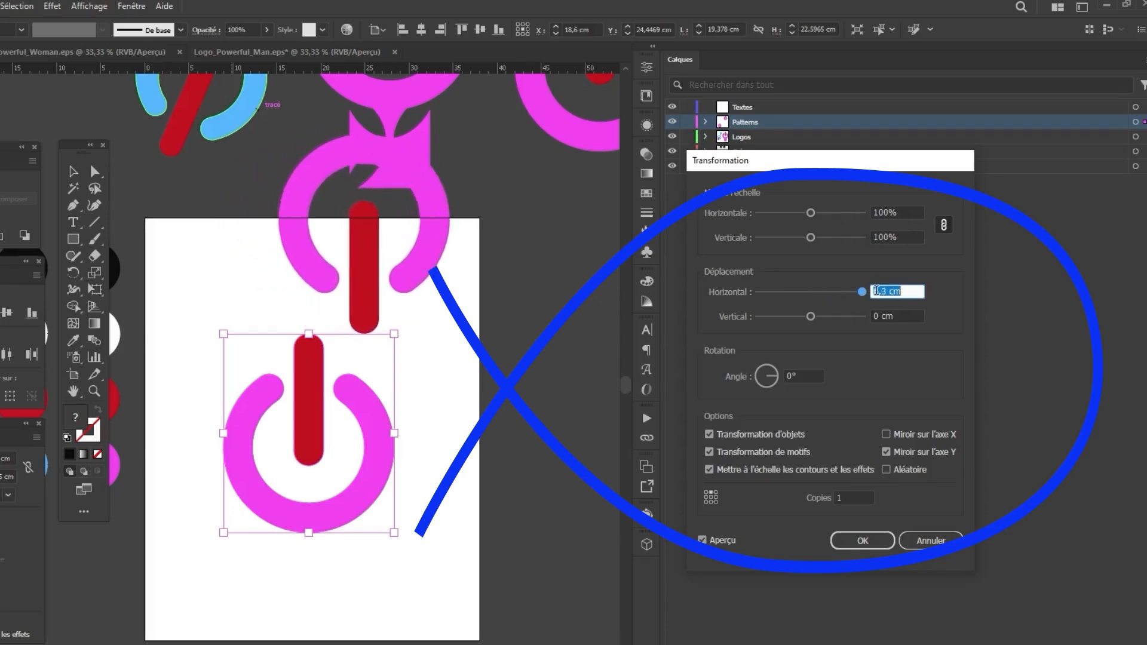
key("Up")
key("Up")
key("Up")
key("Up")
key("Up")
key("Up")
key("Up")
key("Up")
key("Up")
key("Up")
key("Up")
key("Up")
key("Up")
key("Up")
key("Up")
key("Up")
key("Up")
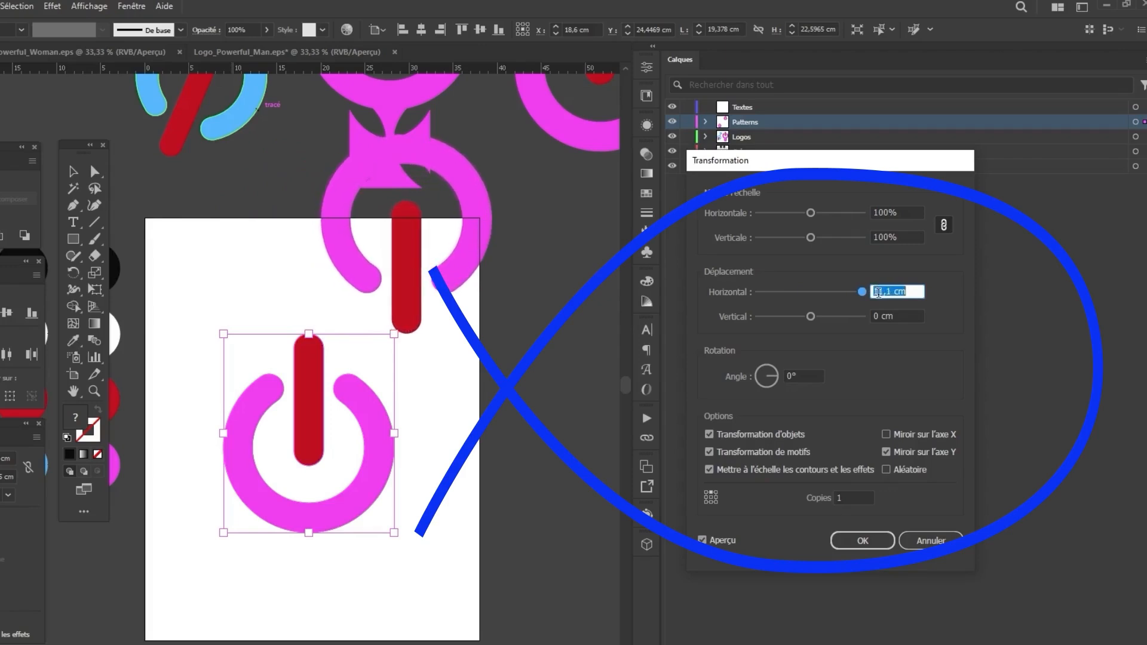
key("Up")
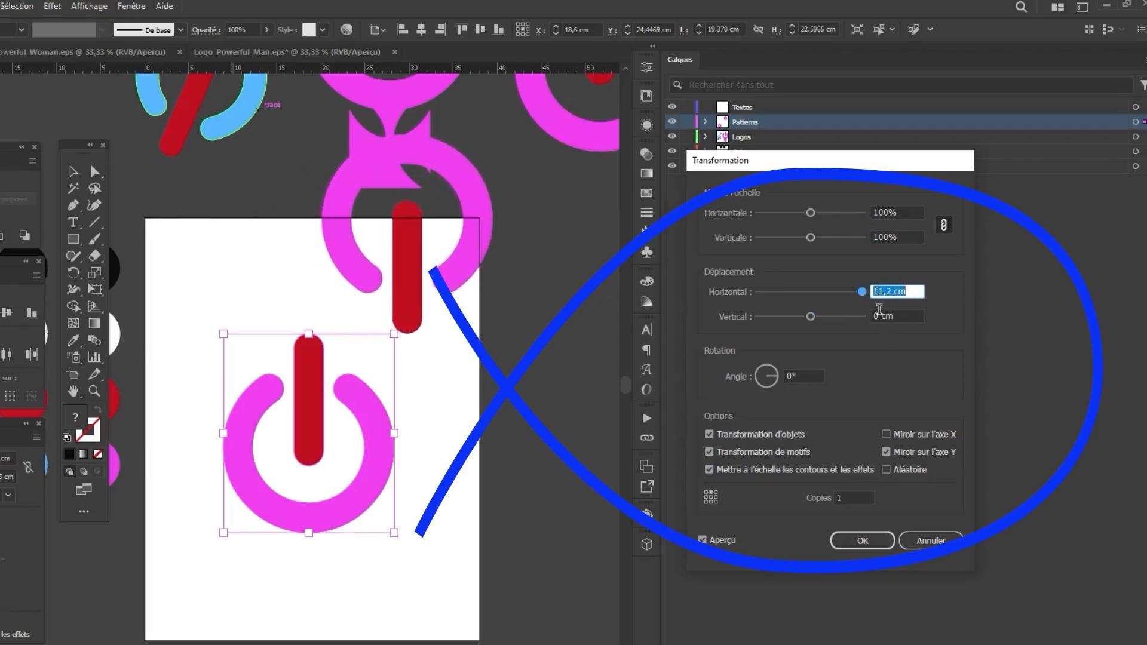
Step: Set the Transform effect's vertical move to 10.1 cm so the mirrored copy interlocks with the original motif
double_click(877, 316)
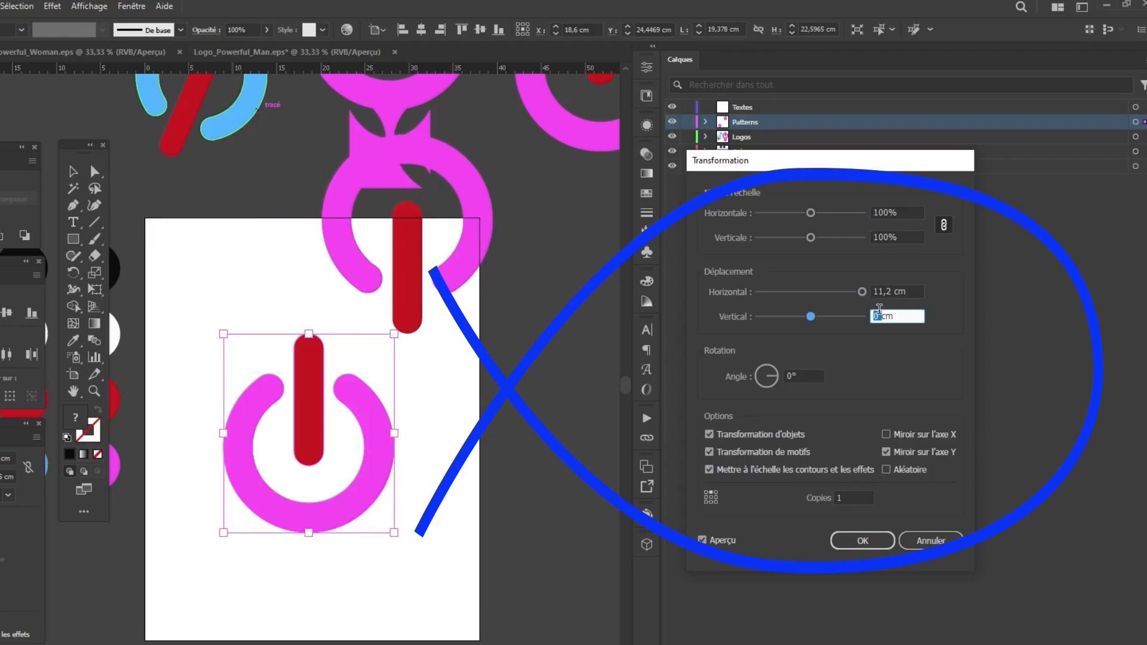
key("Up")
key("Up")
key("Up")
key("Up")
key("Up")
key("Up")
key("Up")
key("Up")
key("Up")
key("Up")
key("Up")
key("Up")
key("Up")
key("Up")
key("Up")
key("Up")
key("Up")
key("Up")
key("Up")
key("Up")
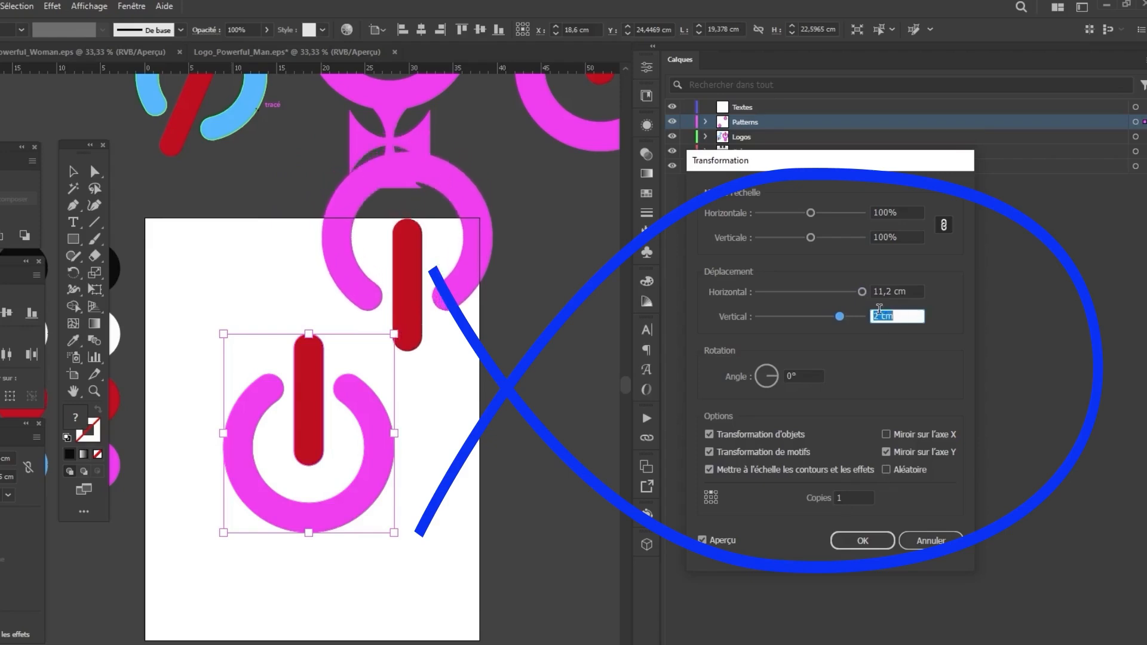
key("Up")
key("Up")
key("Up")
key("Up")
key("Up")
key("Up")
key("Up")
key("Up")
key("Up")
key("Up")
key("Up")
key("Up")
key("Up")
key("Up")
key("Up")
key("Up")
key("Up")
key("Up")
key("Up")
key("Up")
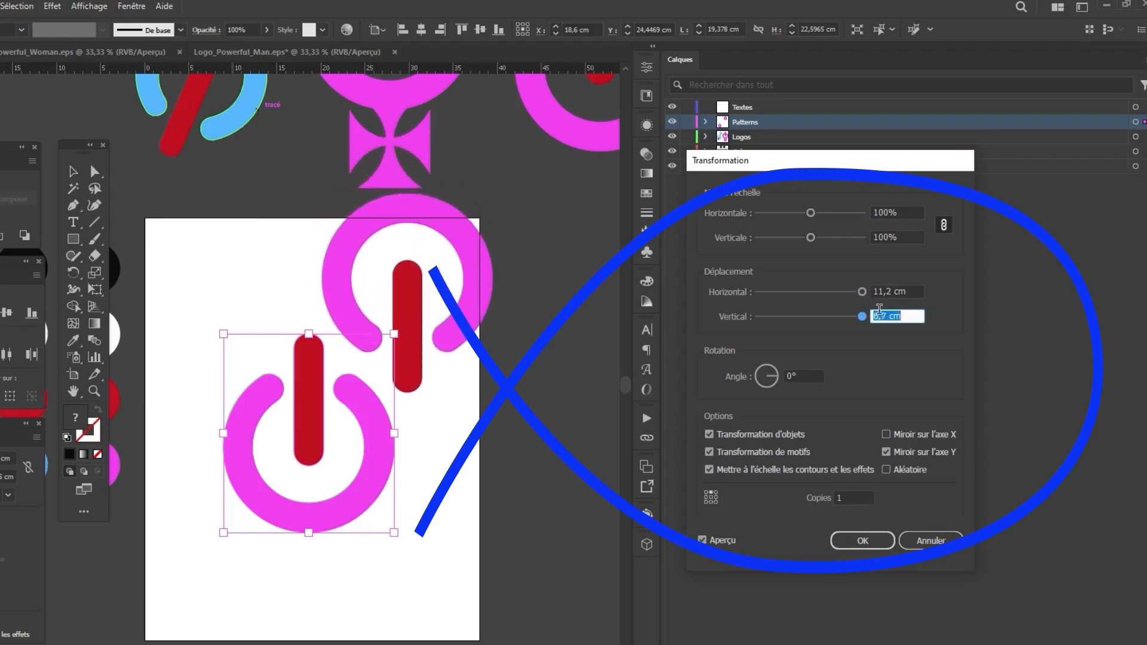
key("Up")
key("Up")
key("Up")
key("Up")
key("Up")
key("Up")
key("Up")
key("Up")
key("Up")
key("Up")
key("Up")
key("Up")
key("Up")
key("Up")
key("Up")
key("Up")
key("Up")
key("Up")
key("Up")
key("Up")
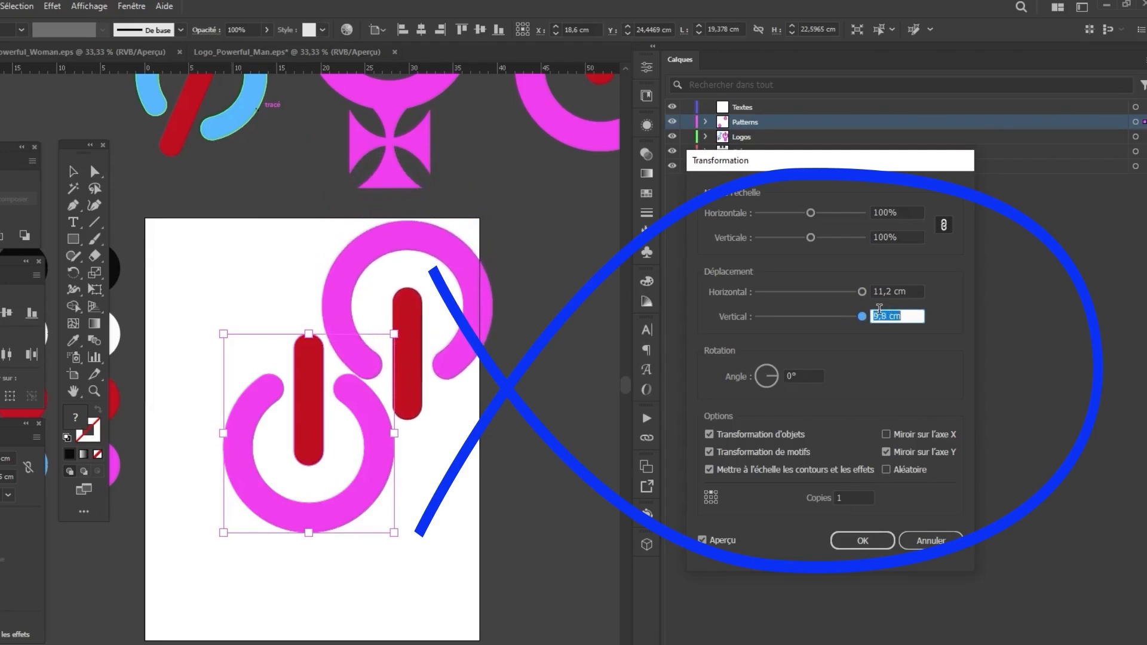
key("Up")
key("Up")
key("Up")
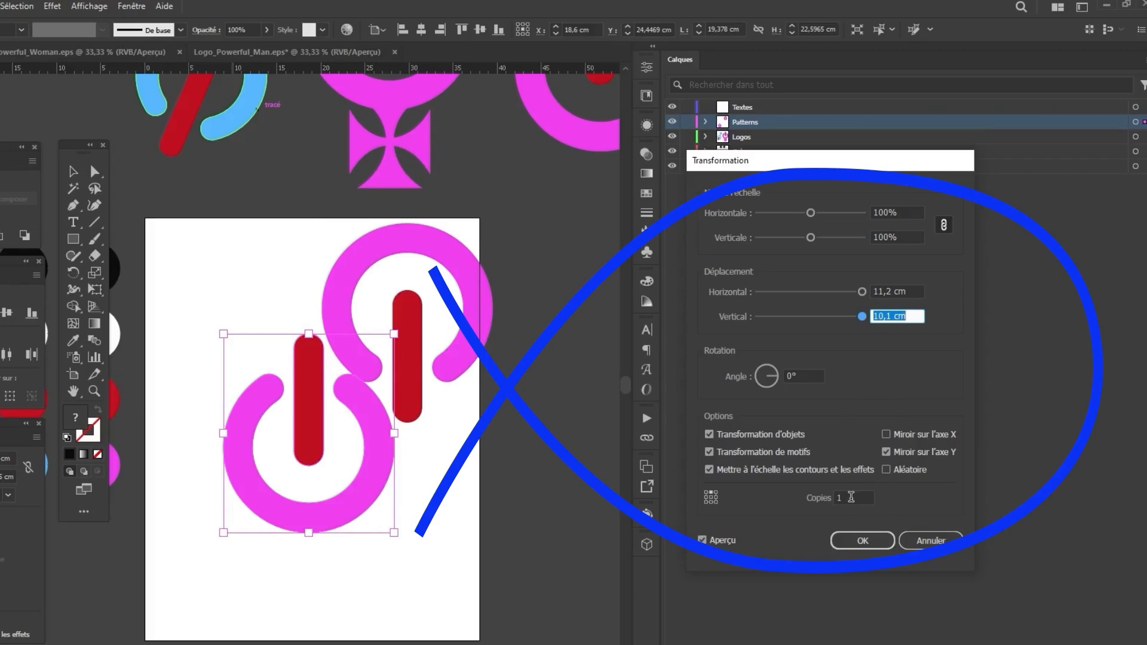
Step: Set the Transform effect to 15 copies and apply it to the ring-and-bar group
left_click(851, 497)
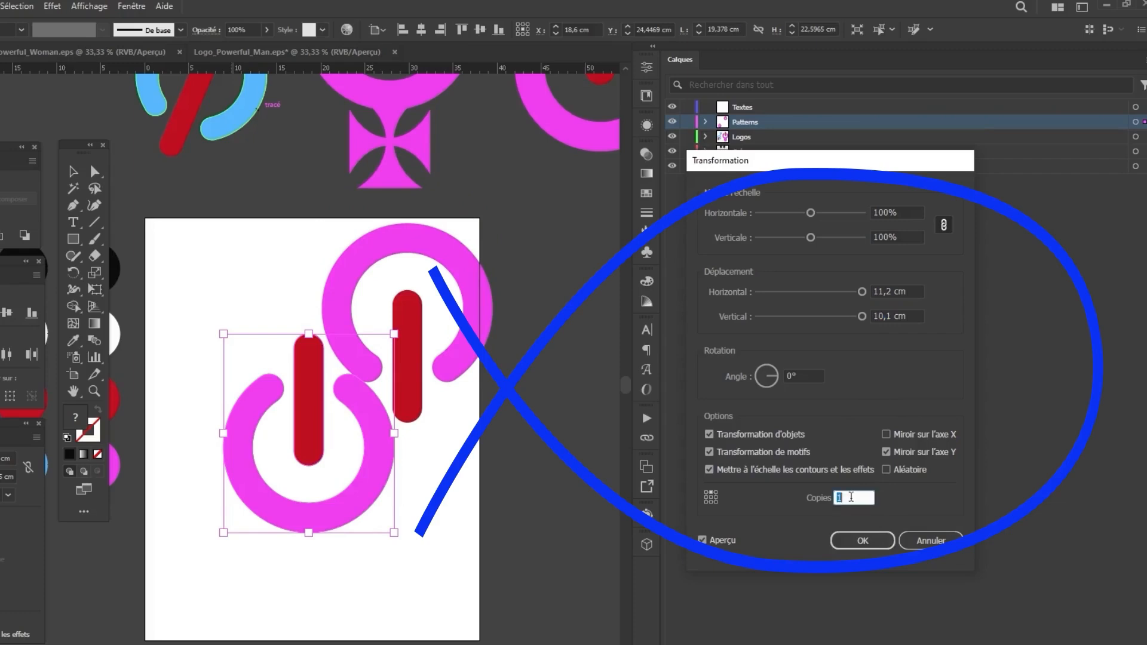
type("6")
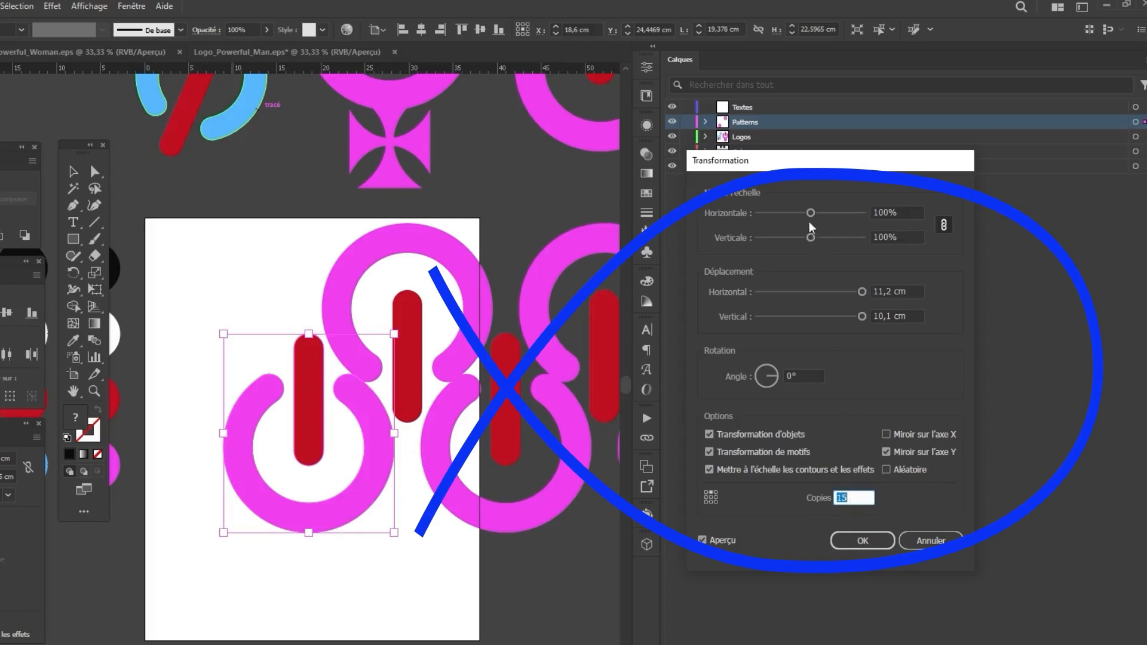
left_click(860, 525)
Step: Move the motif row off the artboard to about X 54.8 cm, Y 17.6 cm, and duplicate it straight below at about Y 59.3 cm
scroll(455, 470, "down", 5)
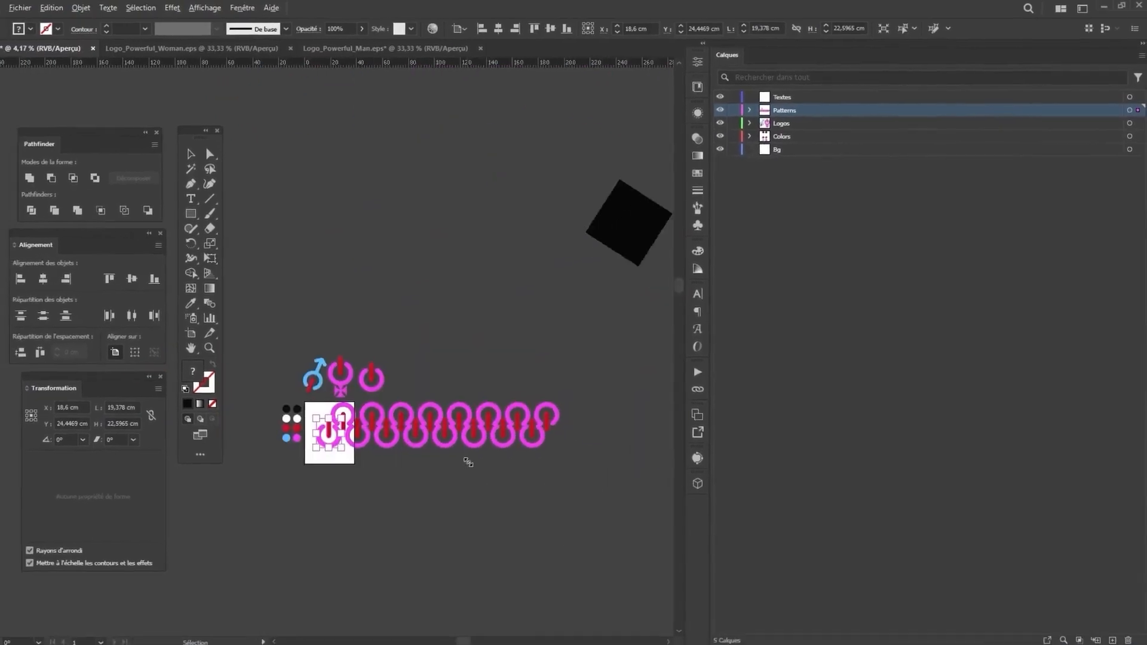
scroll(380, 443, "up", 2)
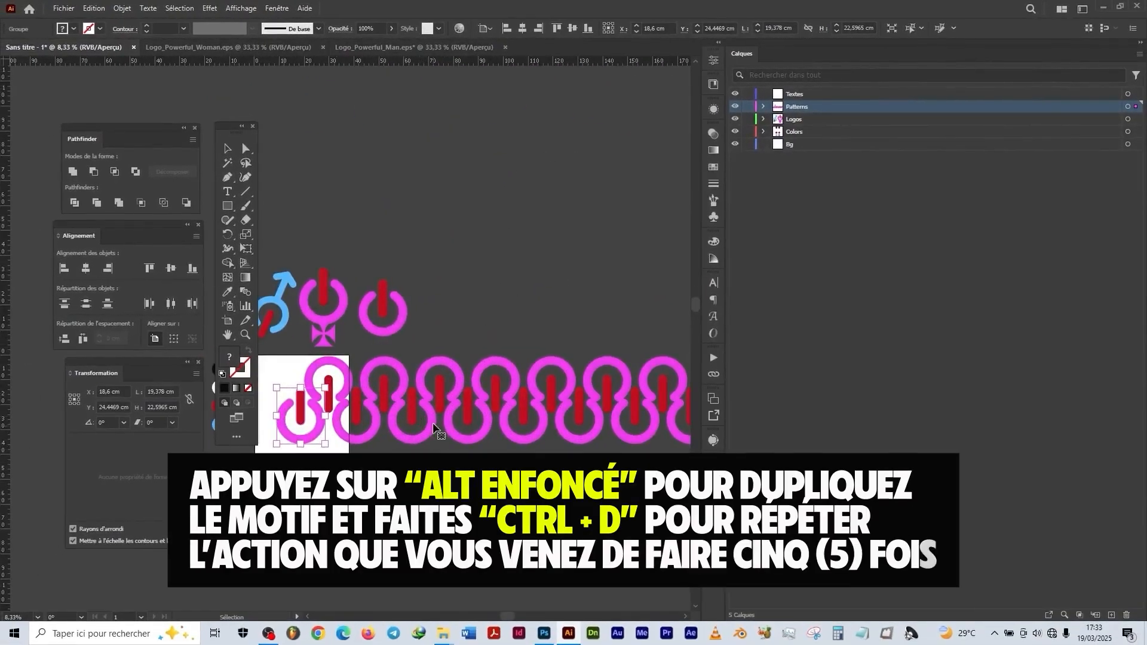
left_click_drag(433, 406, 526, 378)
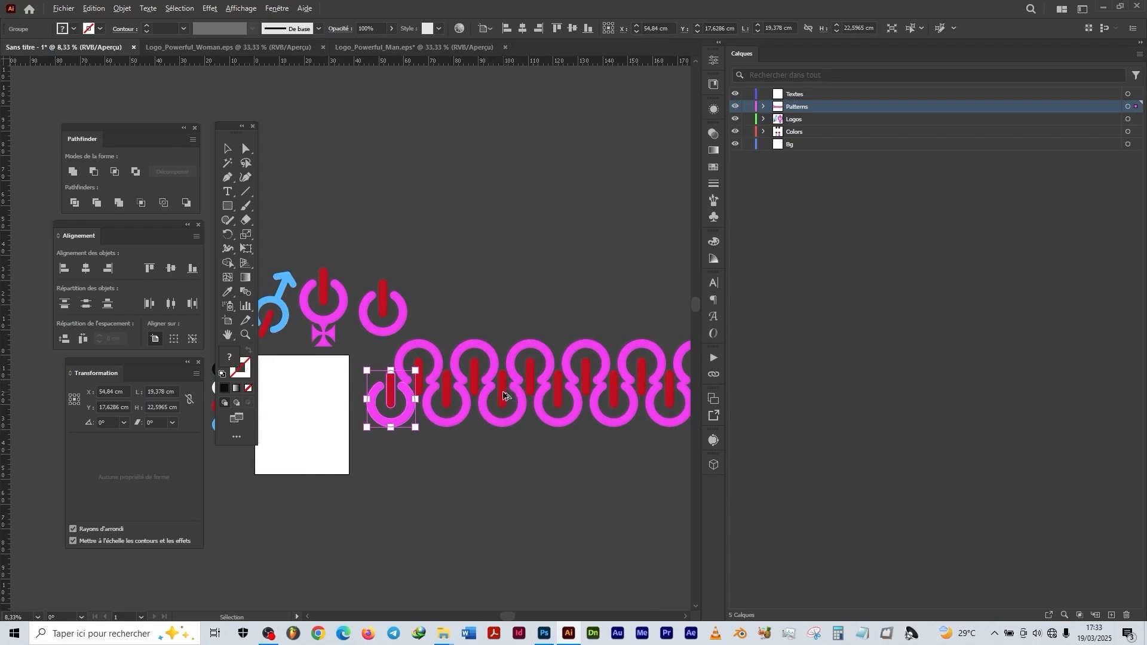
left_click_drag(504, 396, 501, 500)
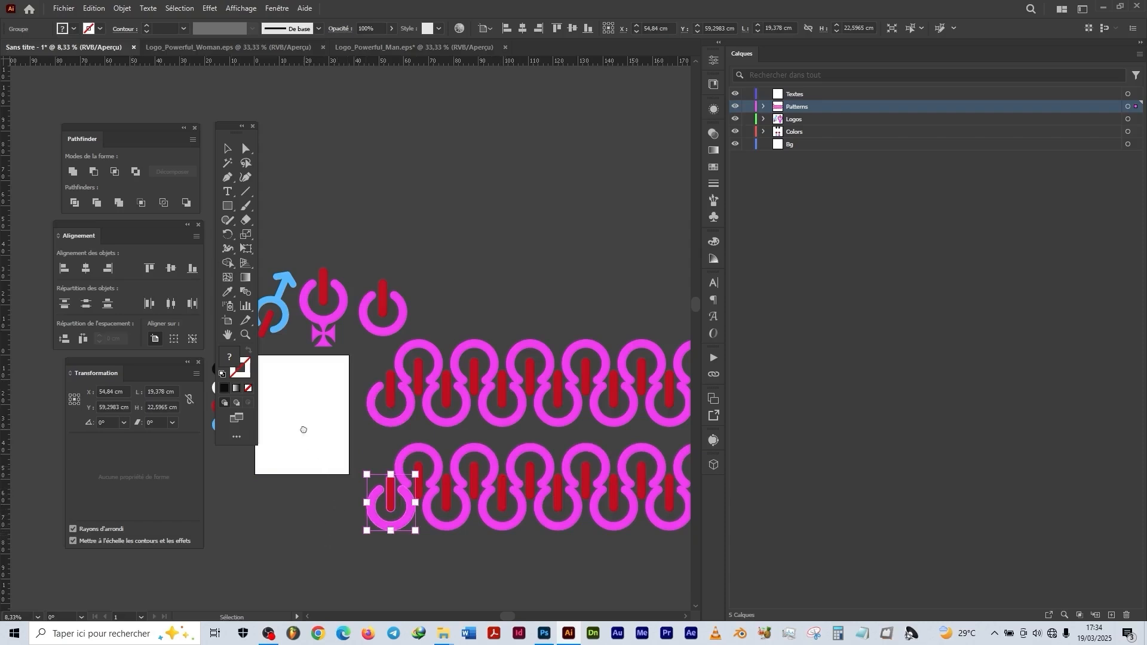
Step: Isolate the lower row's source group and recolour its bar with the red swatch above the blue one
left_click_drag(303, 429, 416, 422)
scroll(500, 505, "up", 2)
left_click_drag(358, 399, 420, 428)
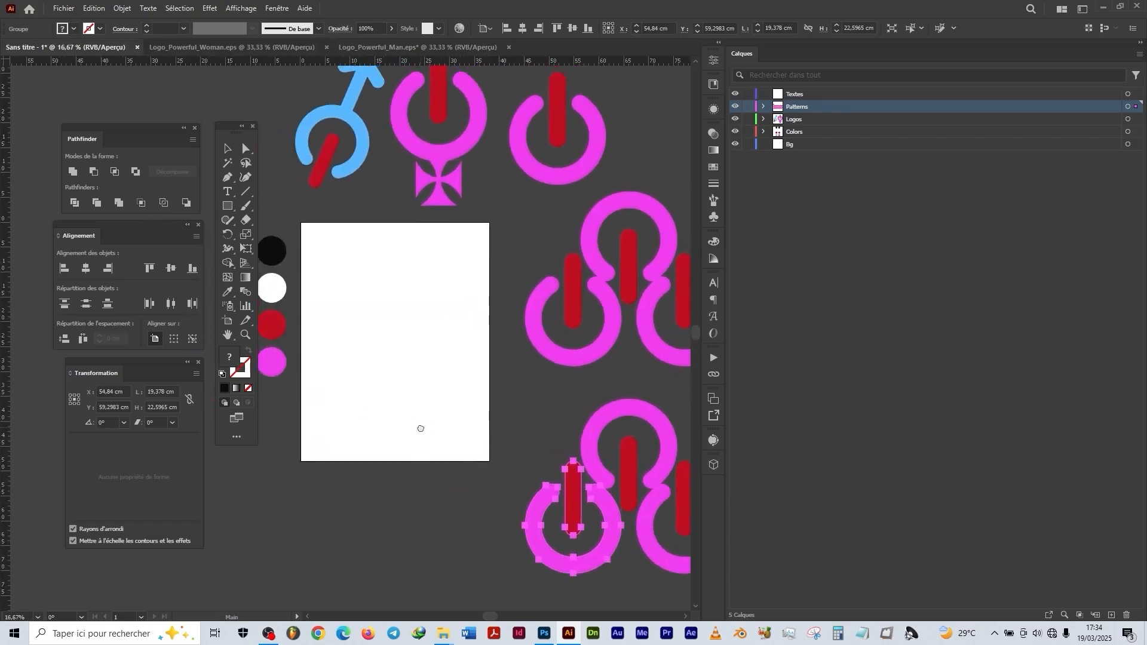
double_click(574, 485)
left_click(575, 484)
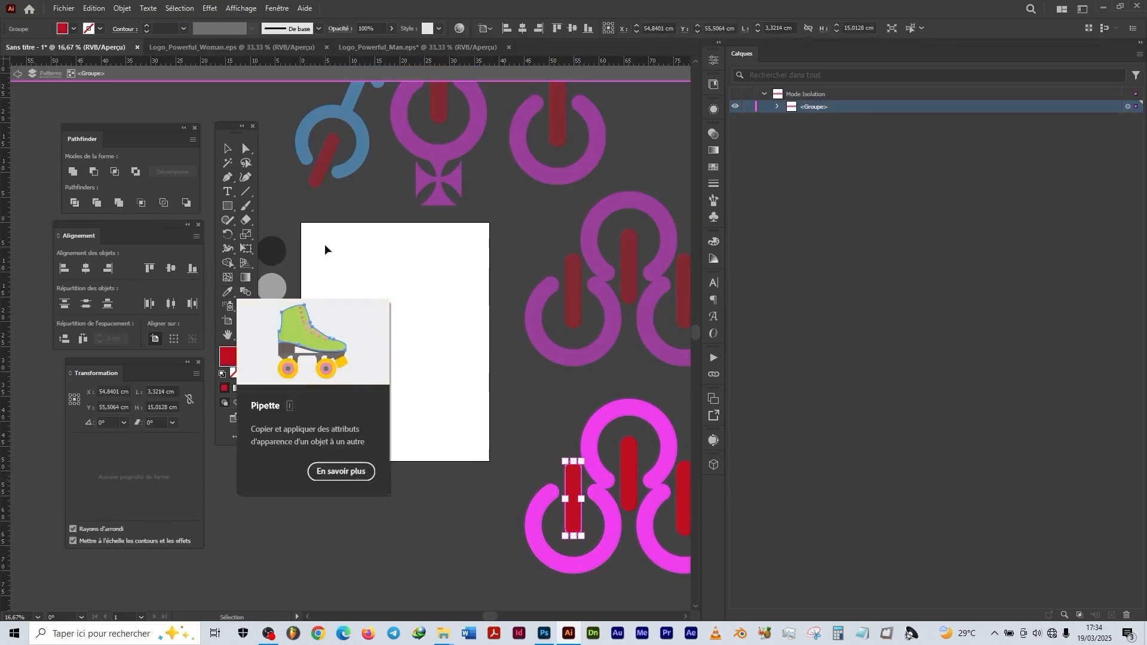
left_click_drag(331, 241, 398, 244)
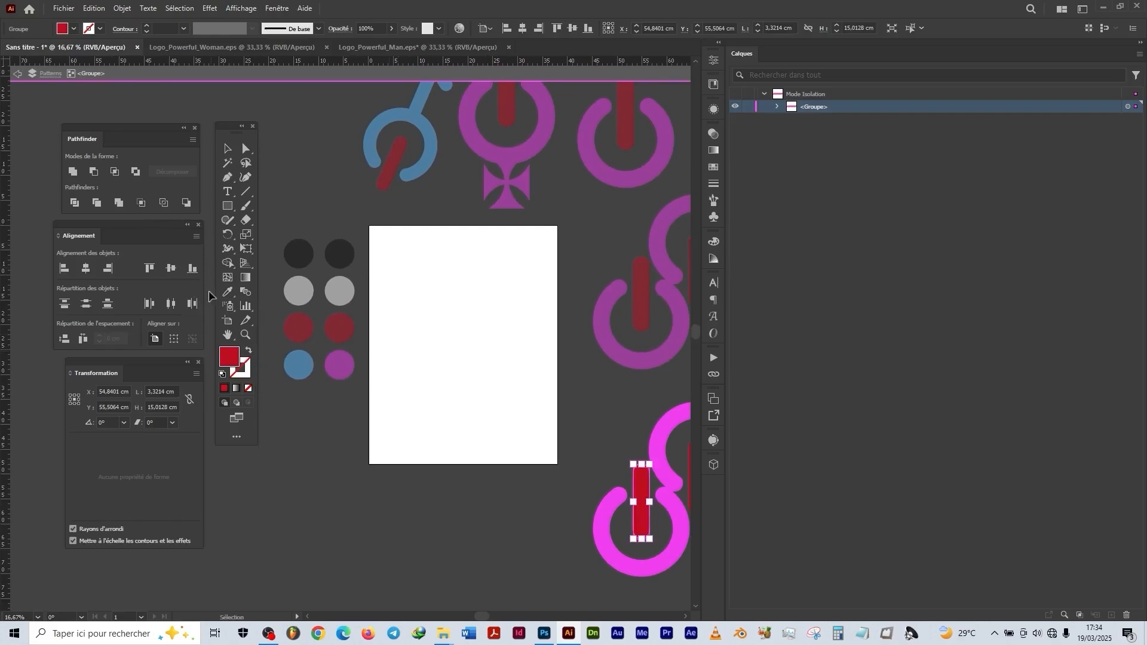
left_click(231, 293)
left_click(299, 362)
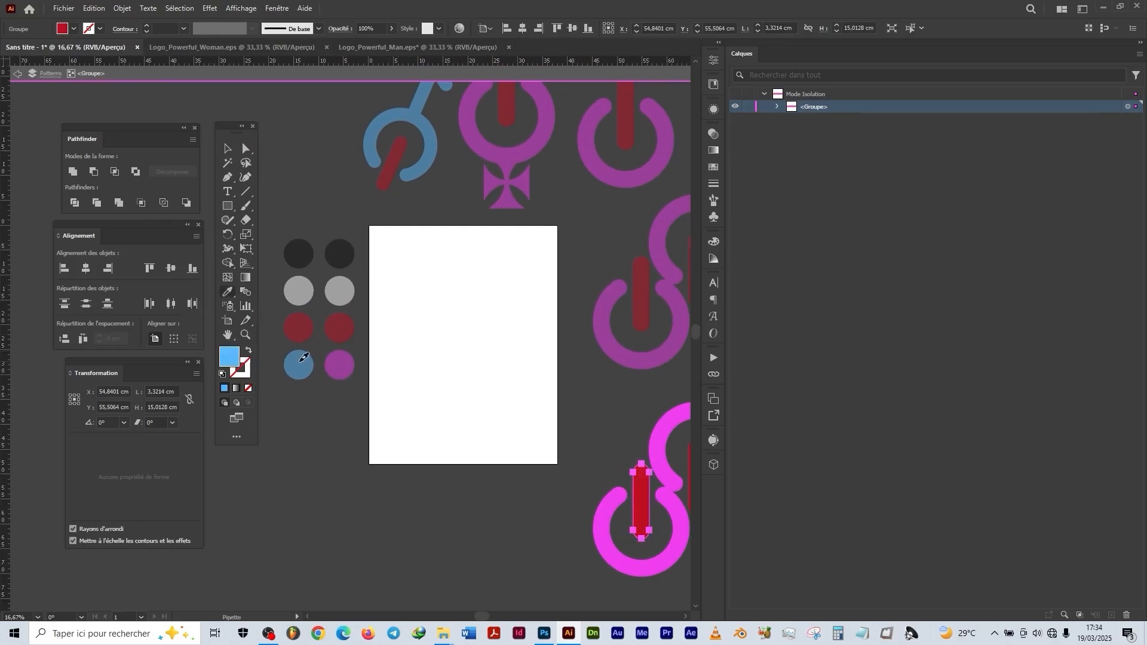
left_click(301, 325)
left_click(229, 146)
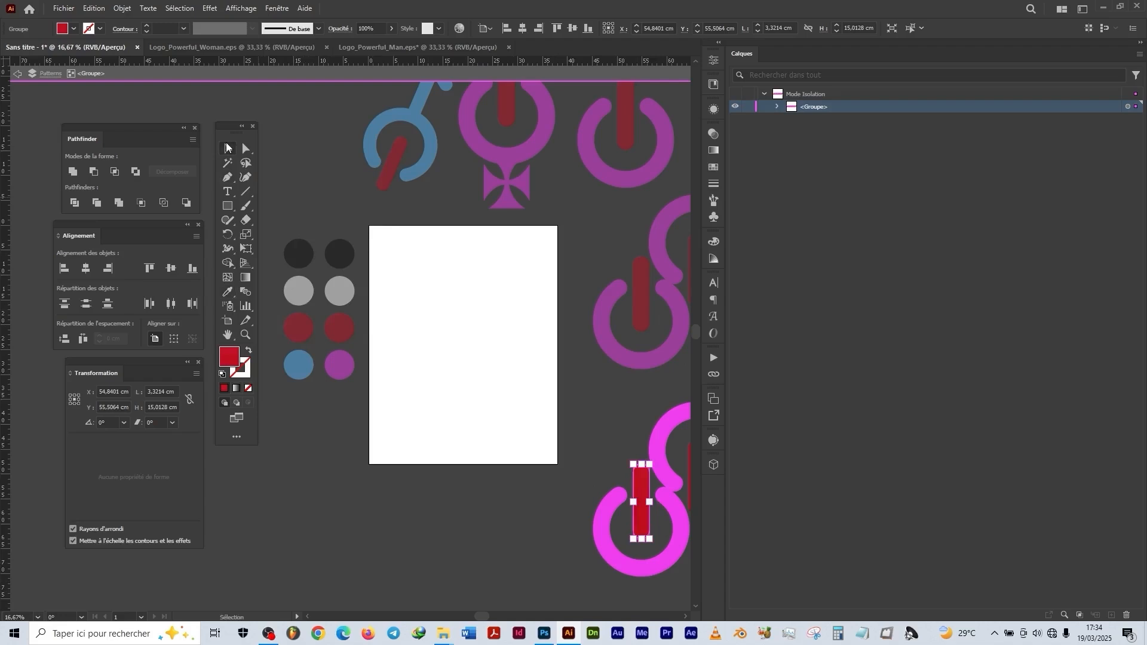
Step: Recolour the ring of the lower row's source group with the blue swatch and leave isolation mode
left_click(649, 568)
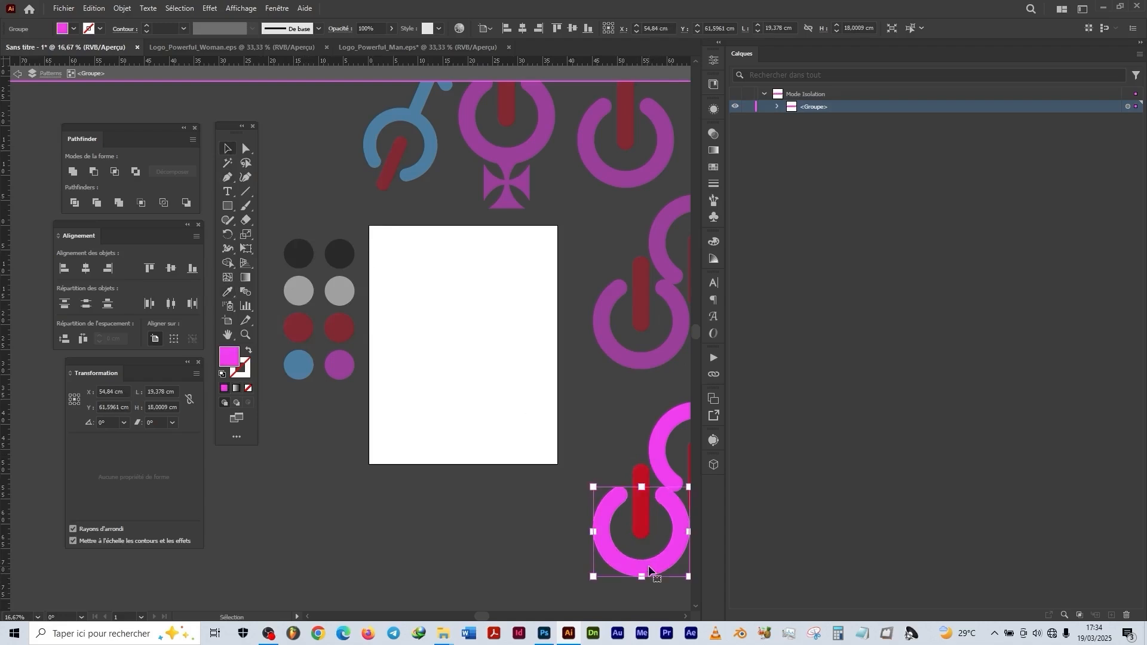
left_click(227, 292)
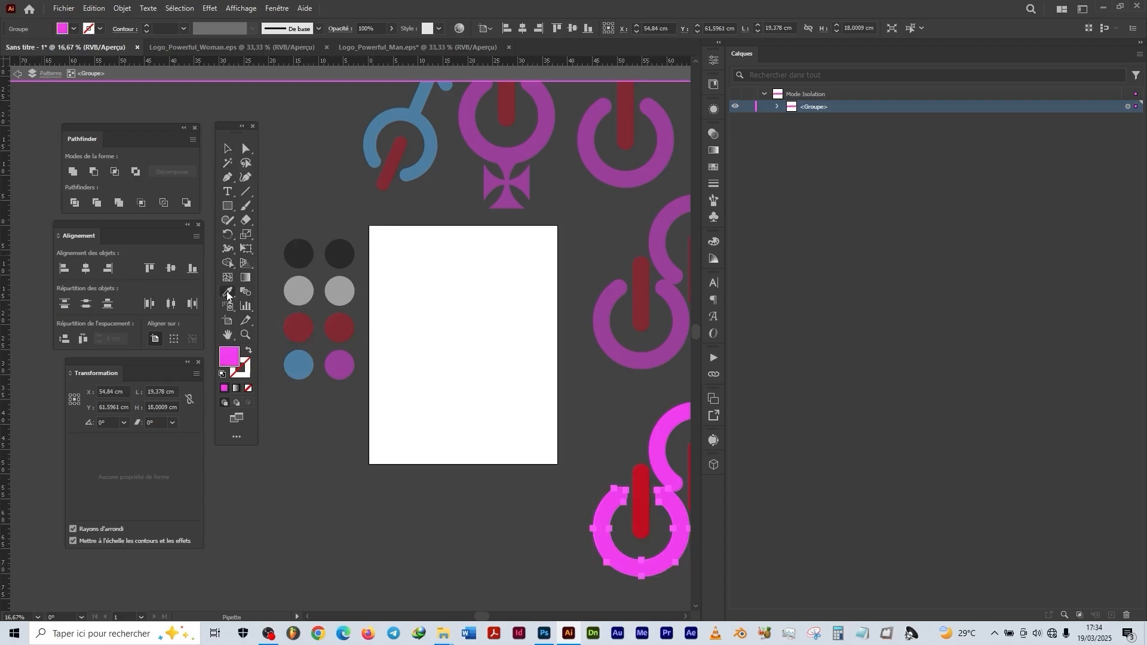
left_click(309, 361)
left_click(227, 149)
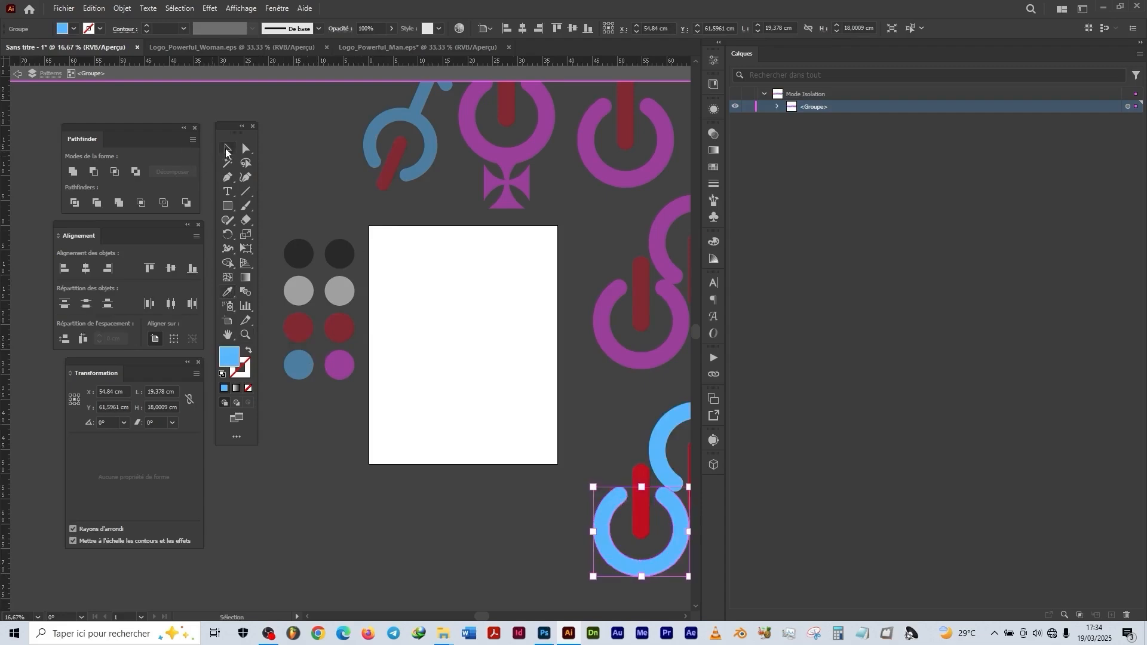
double_click(503, 386)
Step: Scale the pink and blue rows down together to about 3.32 cm wide by 11 cm high, and move them up beside the artboard
key("ctrl+minus")
key("ctrl+minus")
key("ctrl+minus")
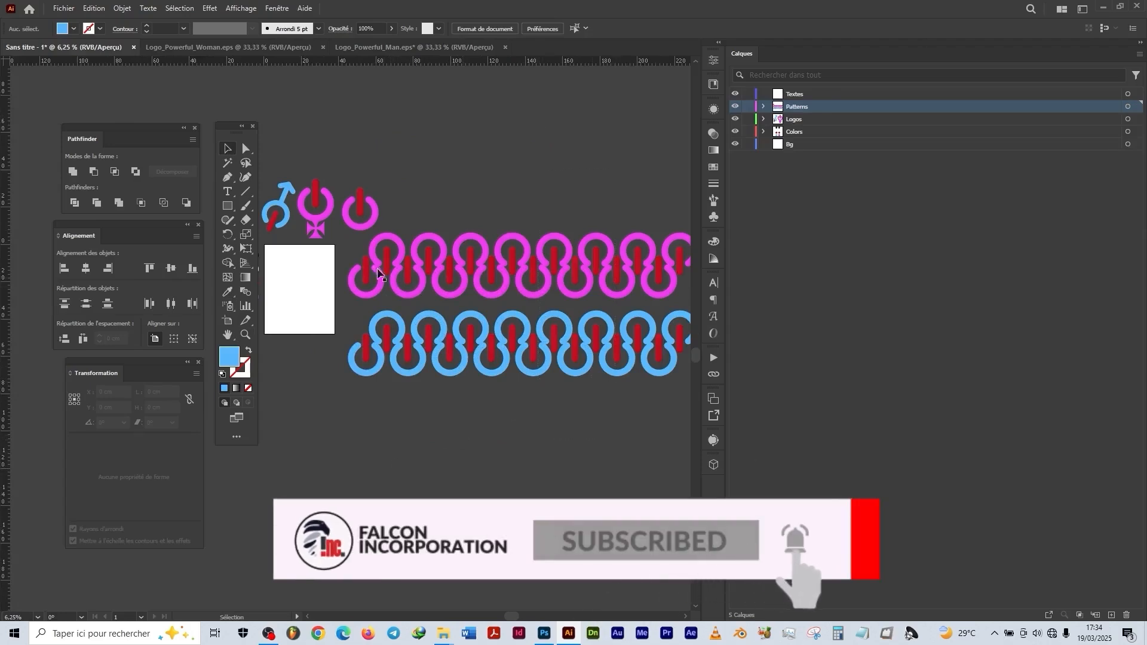
left_click_drag(348, 249, 421, 402)
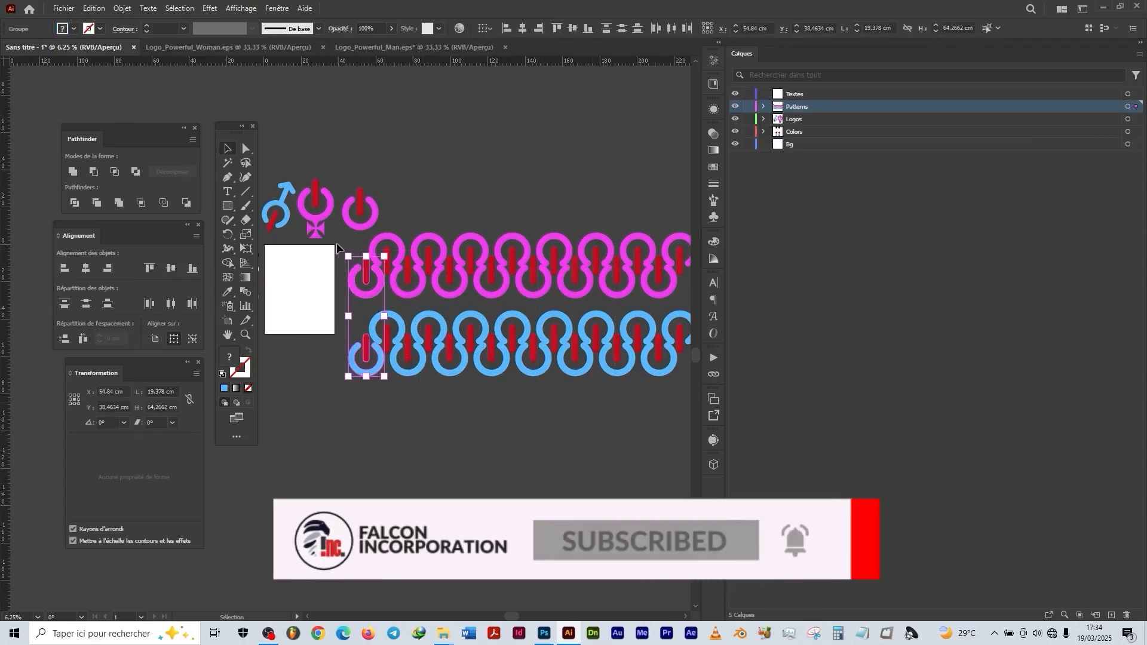
left_click_drag(348, 257, 468, 367)
scroll(383, 315, "up", 1)
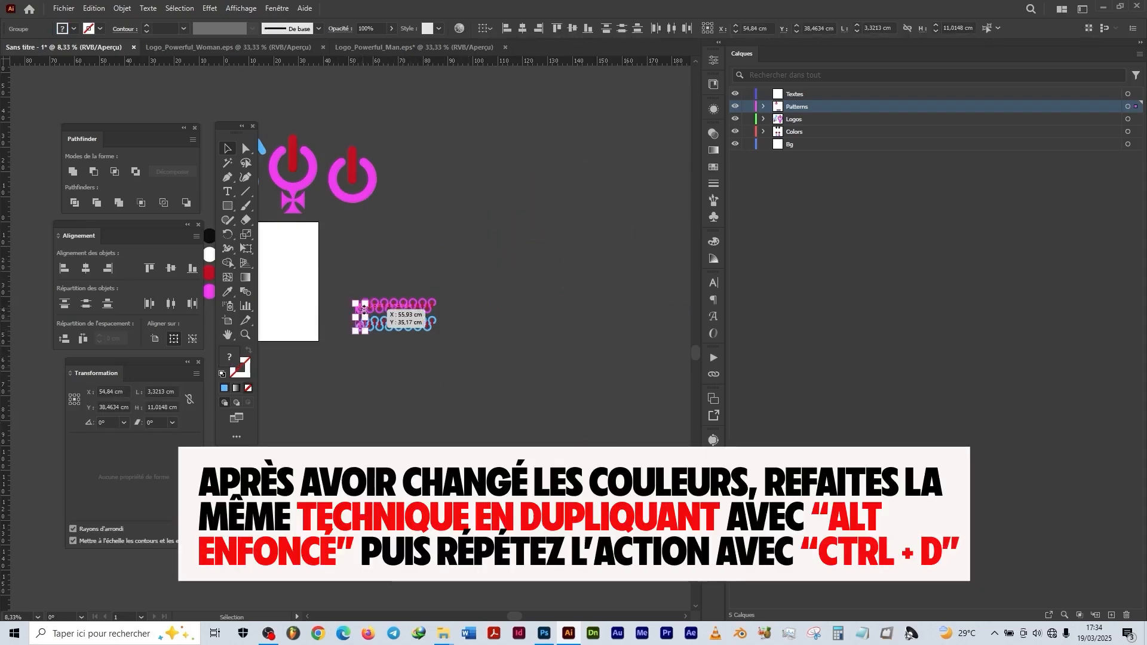
scroll(363, 311, "up", 3)
left_click_drag(357, 316, 398, 110)
left_click(425, 276)
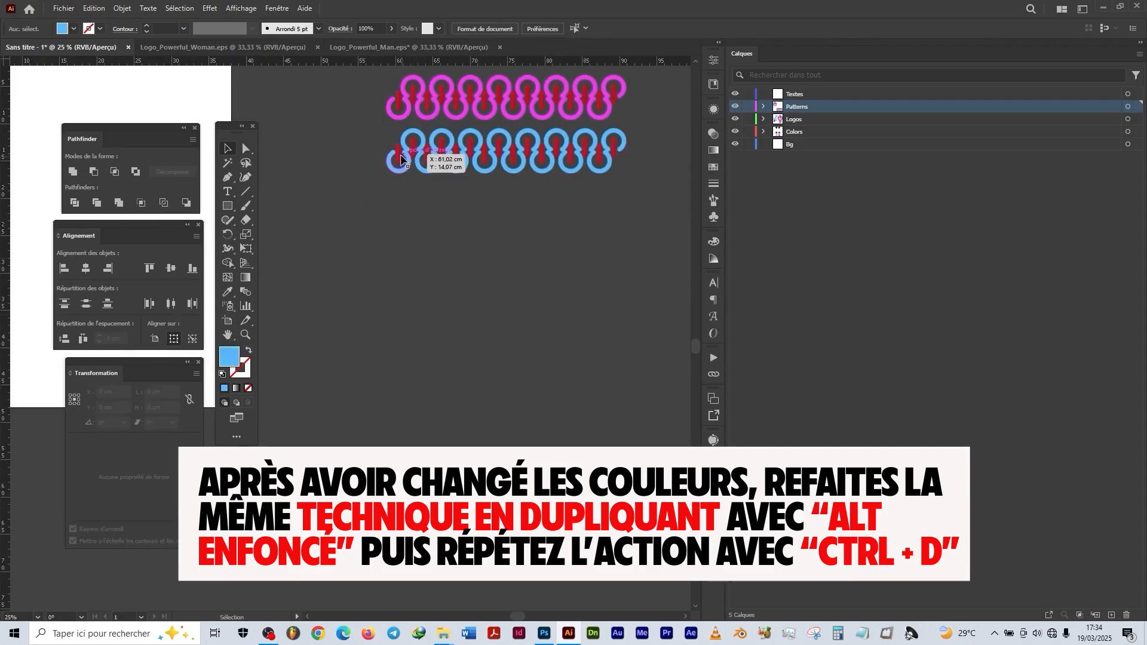
Step: Duplicate the small blue row to about X 48.4 cm, Y 35.3 cm, and add a second copy directly beneath at about Y 40.6 cm
left_click_drag(401, 159, 315, 311)
scroll(316, 312, "up", 2)
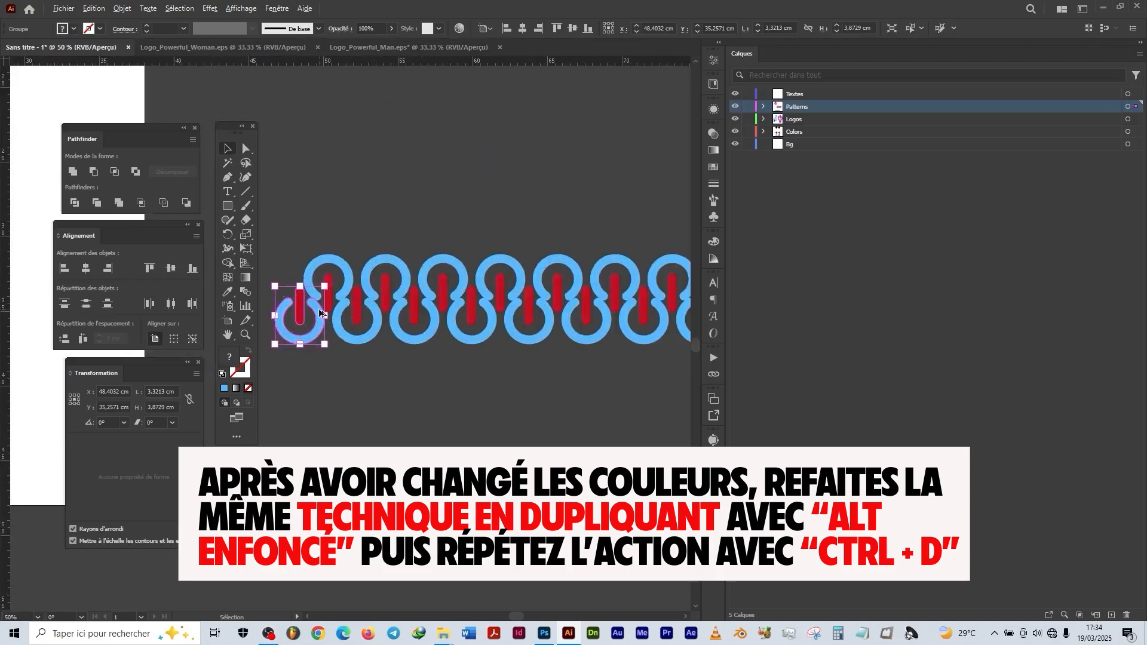
scroll(320, 312, "up", 2)
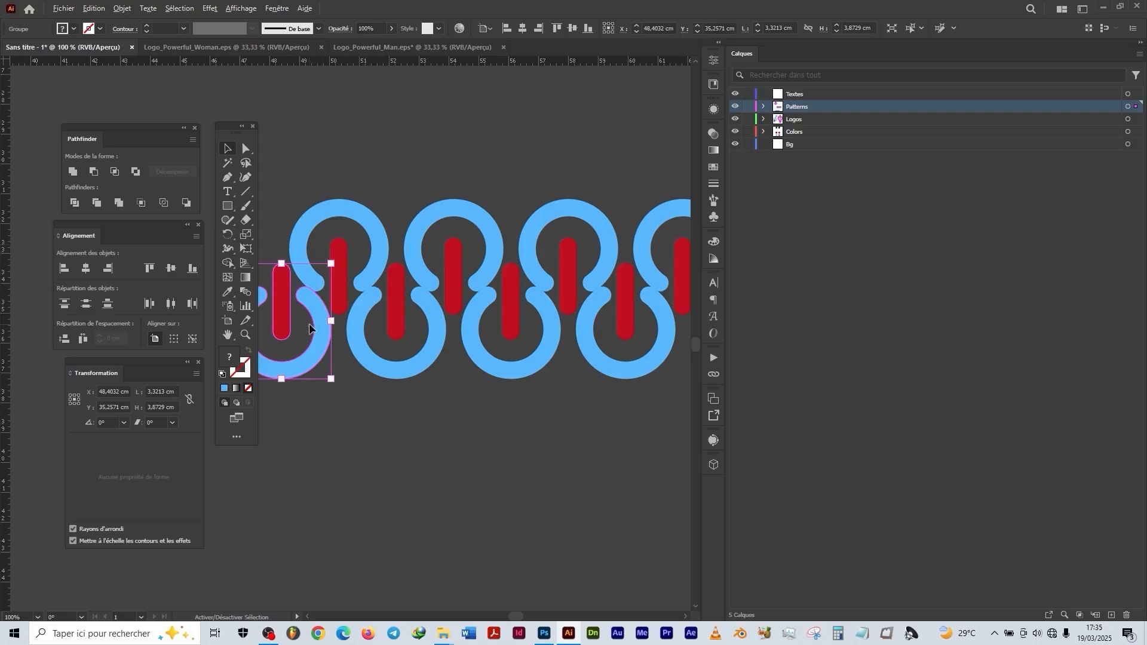
left_click_drag(316, 321, 323, 471)
scroll(323, 471, "down", 2)
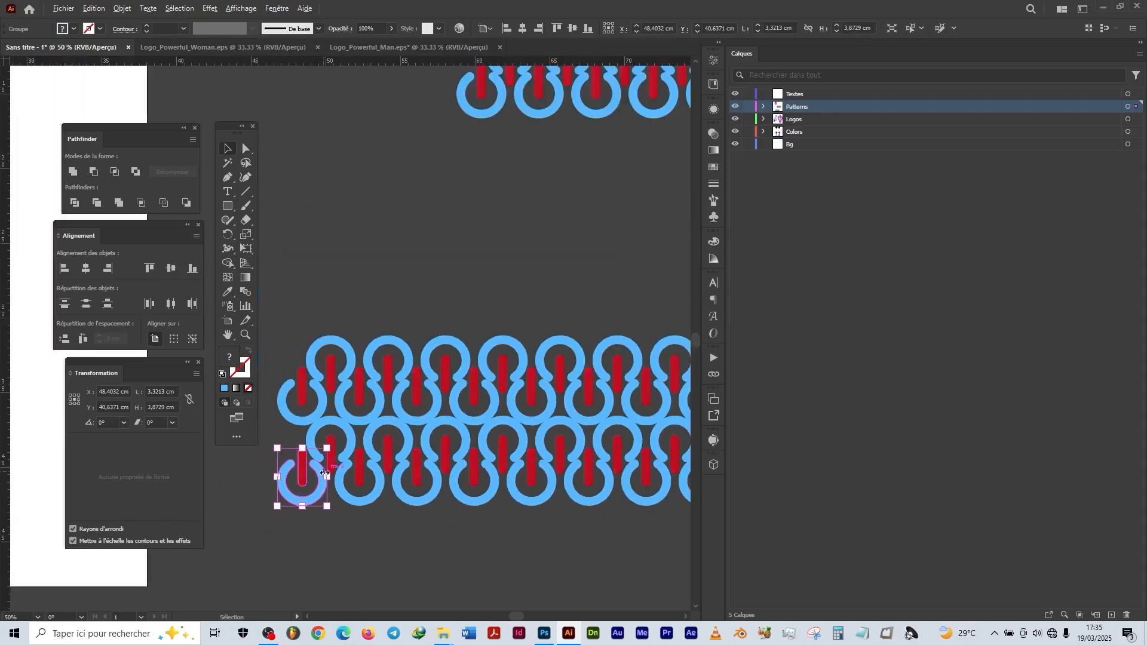
Step: Repeat the downward duplication five times to build a seven-row blue pattern block, and deselect it
scroll(324, 474, "down", 1)
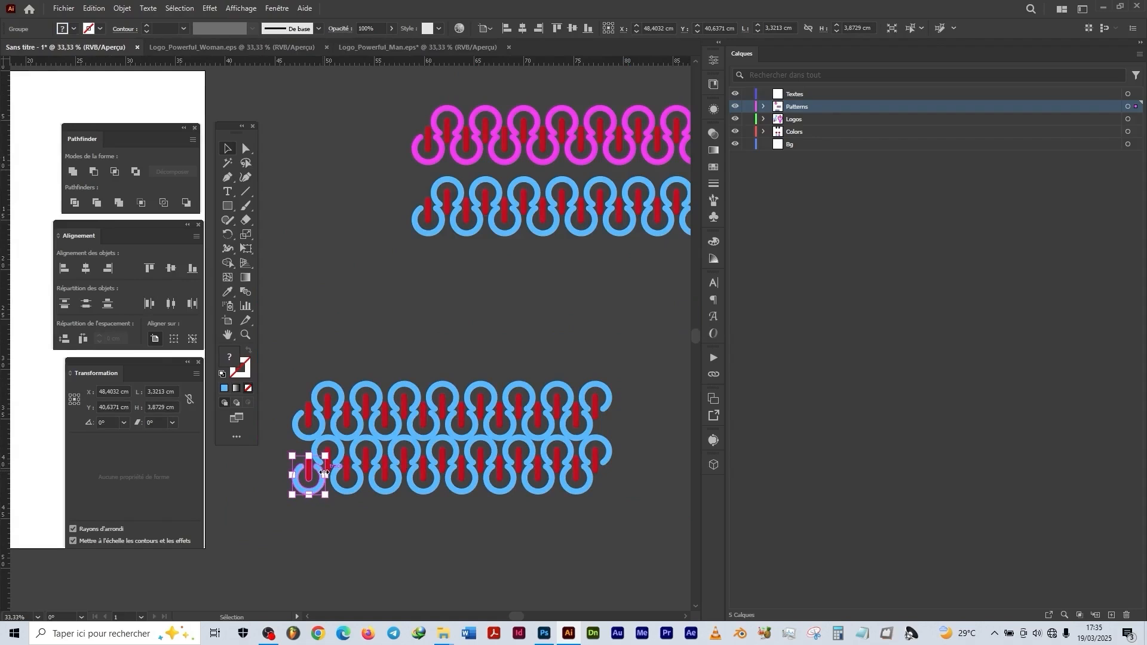
scroll(324, 472, "down", 2)
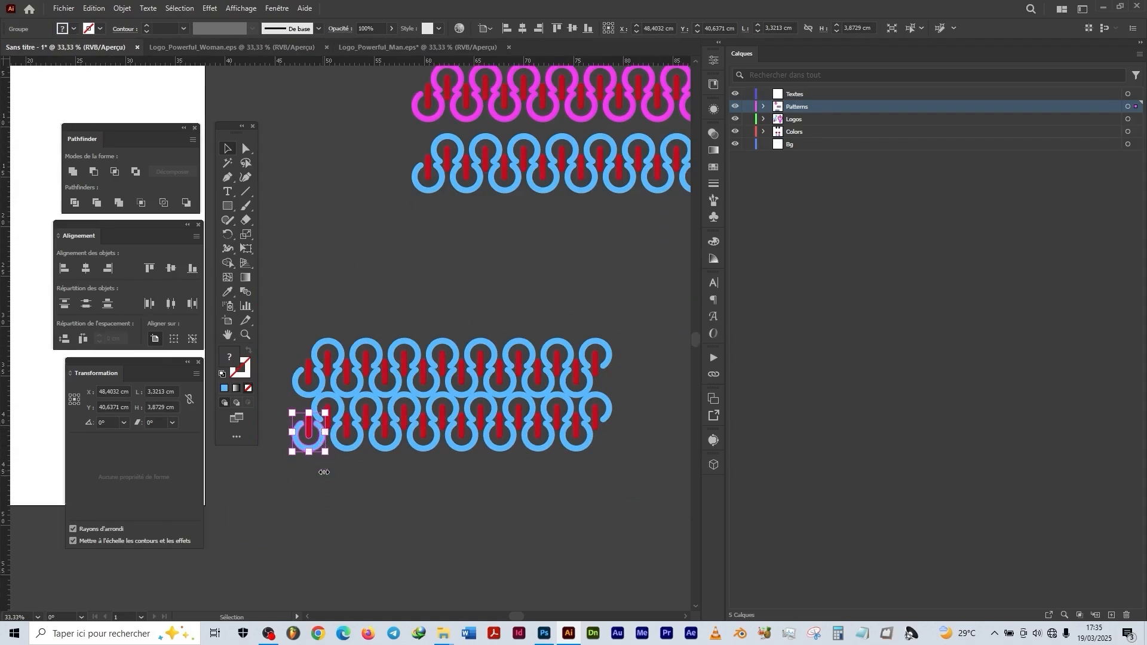
scroll(325, 473, "down", 1)
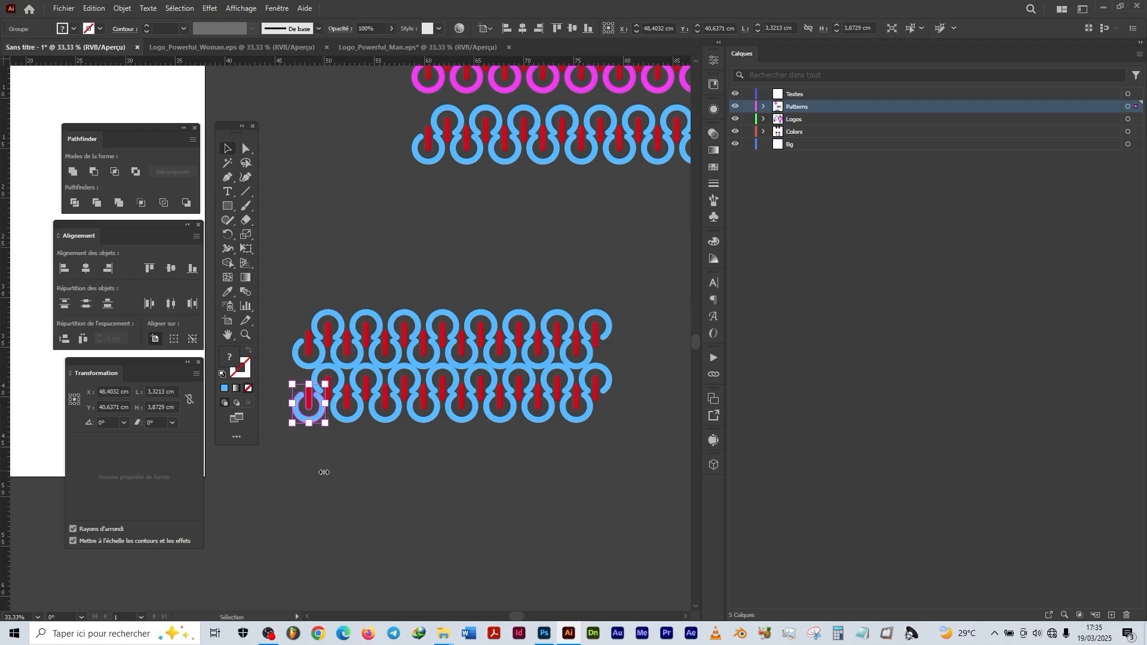
key("a")
key("ctrl+d")
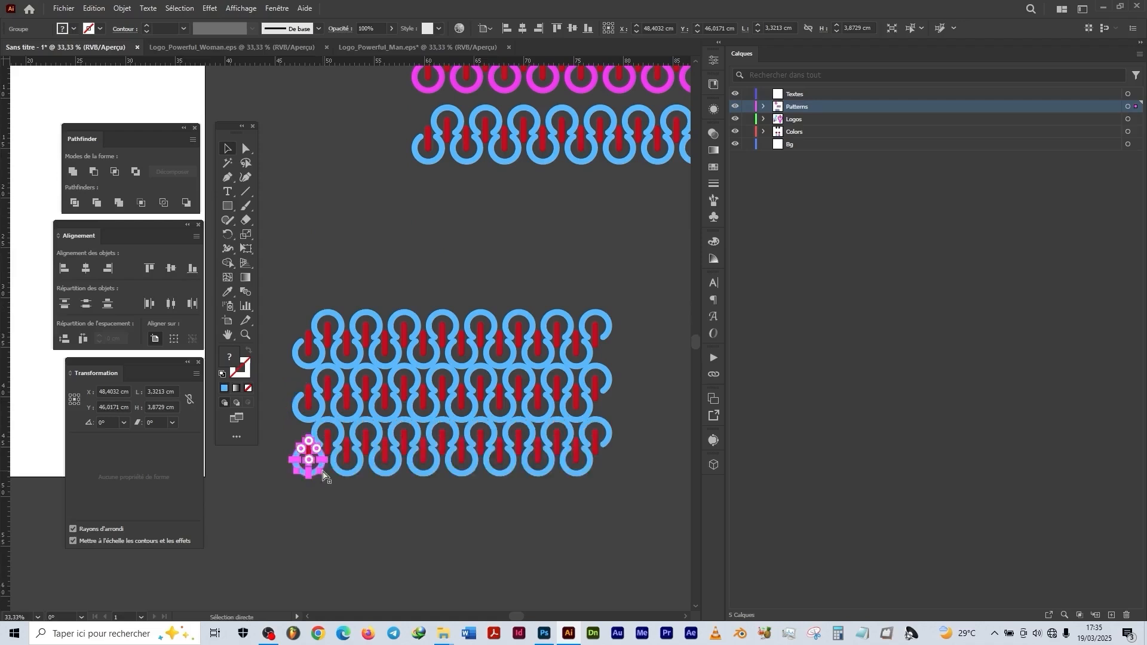
key("ctrl+d")
key("ctrl+d")
key("ctrl+d")
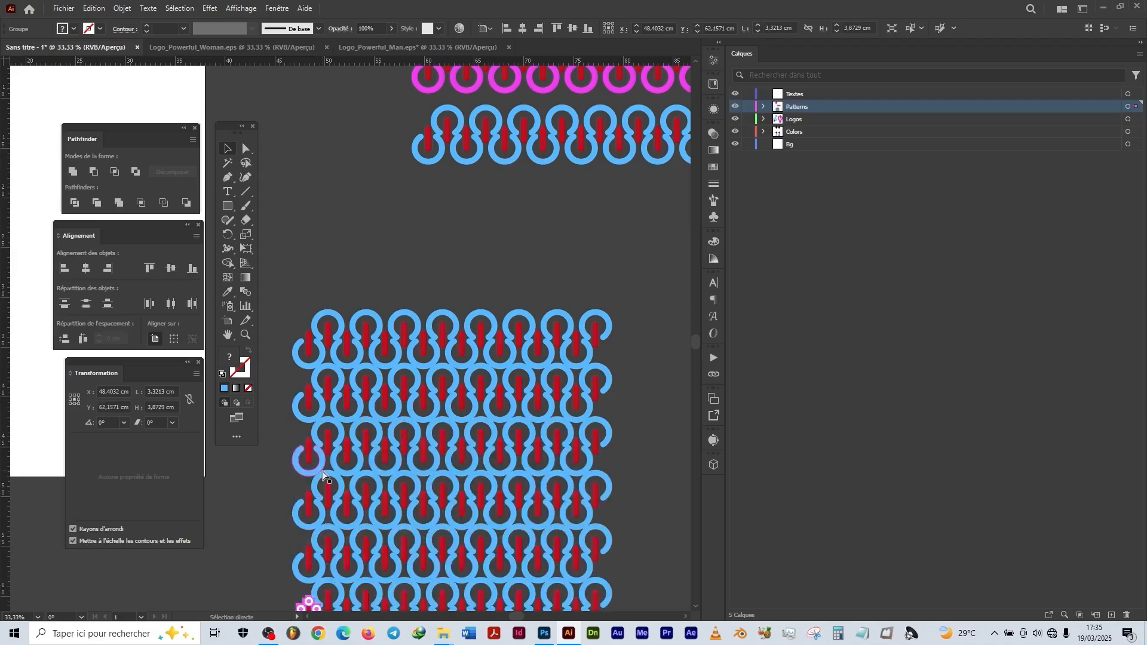
key("ctrl+d")
left_click(443, 249)
Step: Duplicate the small pink row to about X 88.1 cm, Y 34.6 cm, and add a copy directly beneath at about Y 40 cm
scroll(444, 249, "down", 4)
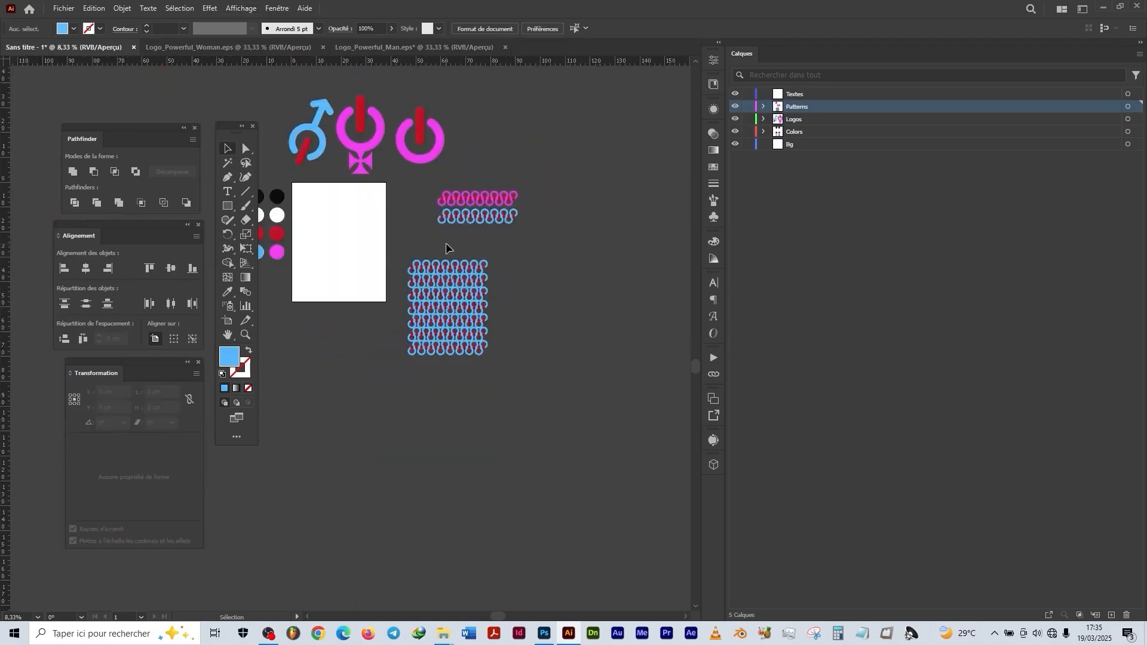
left_click_drag(449, 223, 421, 255)
scroll(503, 292, "up", 9)
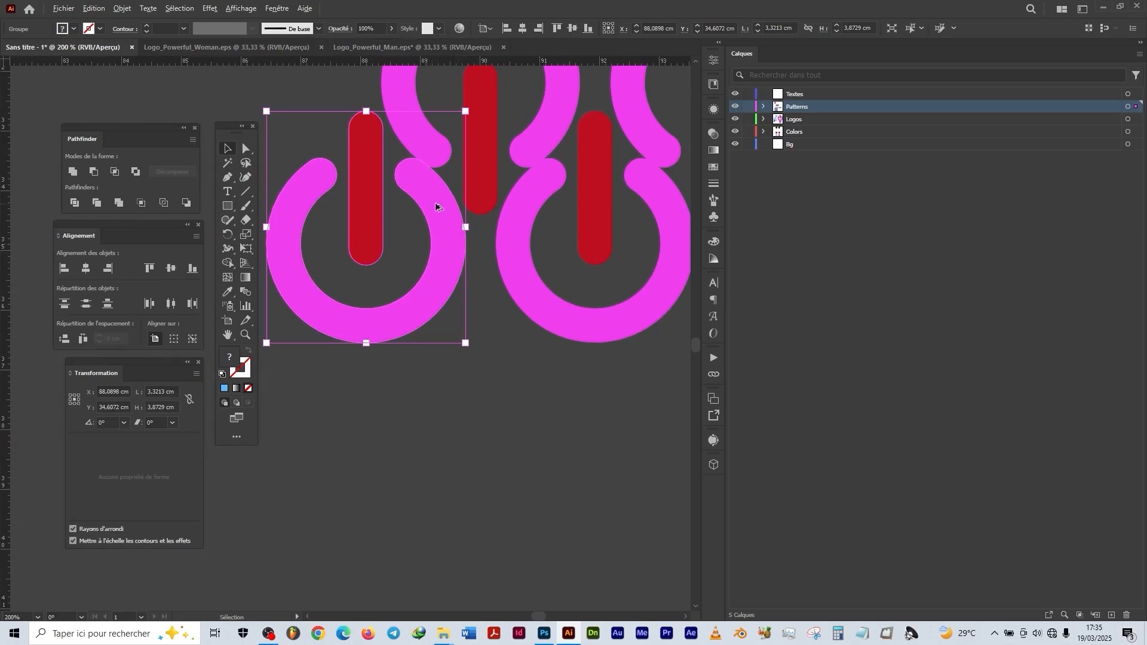
left_click_drag(439, 208, 441, 518)
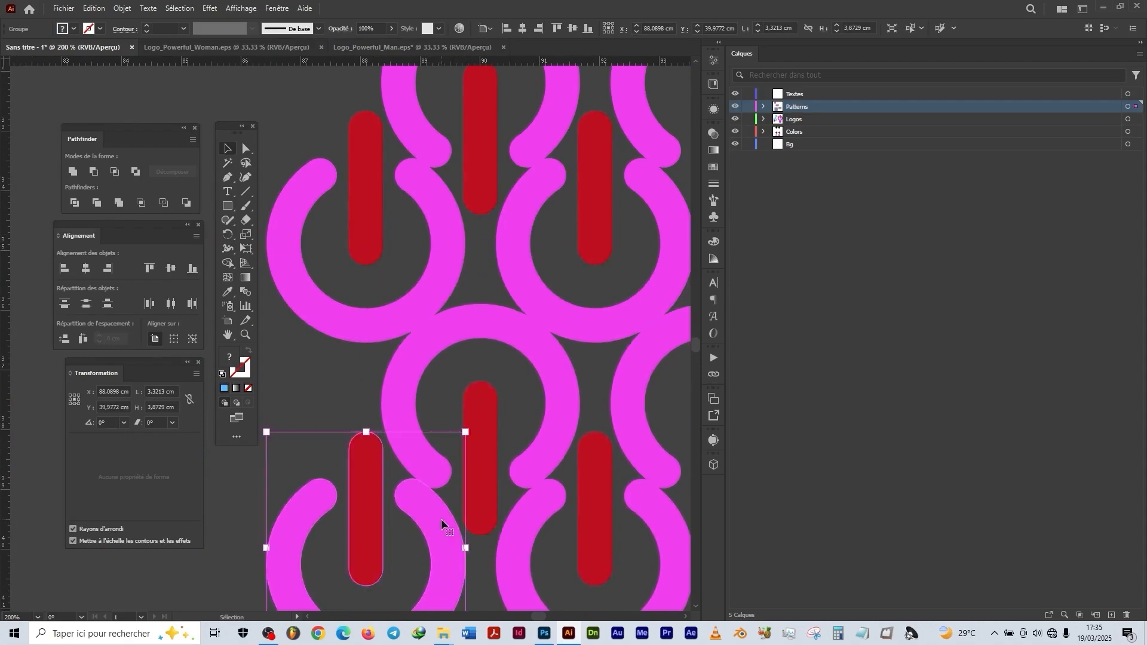
scroll(441, 518, "down", 4)
left_click_drag(495, 446, 417, 218)
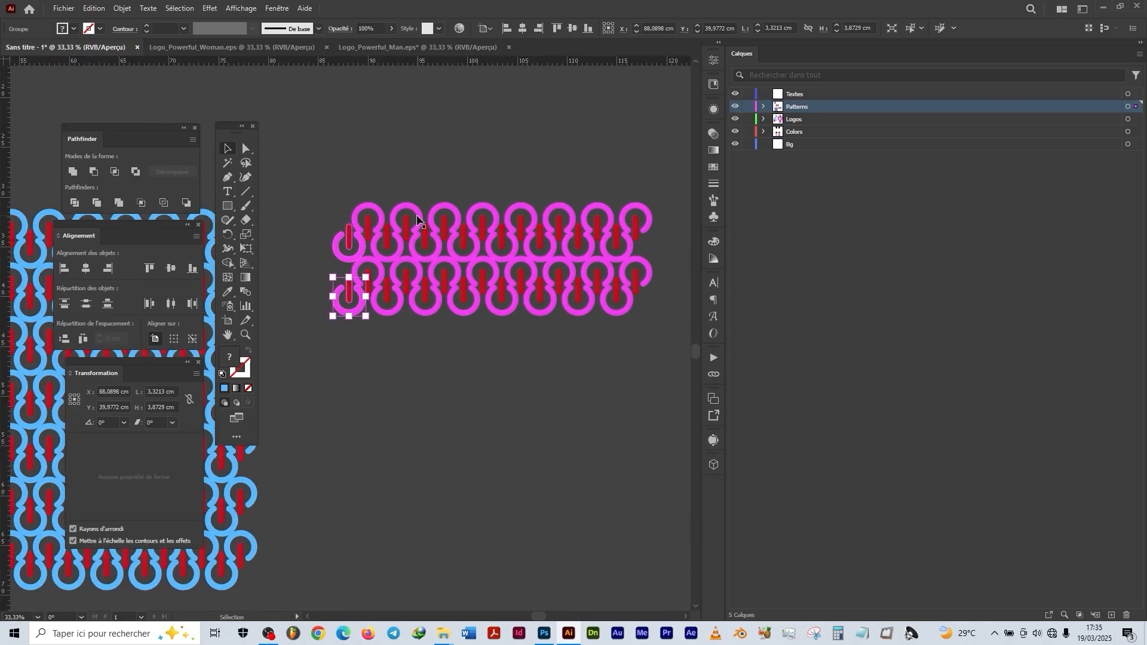
Step: Repeat the downward duplication five times to build a seven-row pink pattern block, and deselect it
key("a")
key("ctrl+d")
key("ctrl+d")
key("ctrl+d")
key("ctrl+d")
key("ctrl+d")
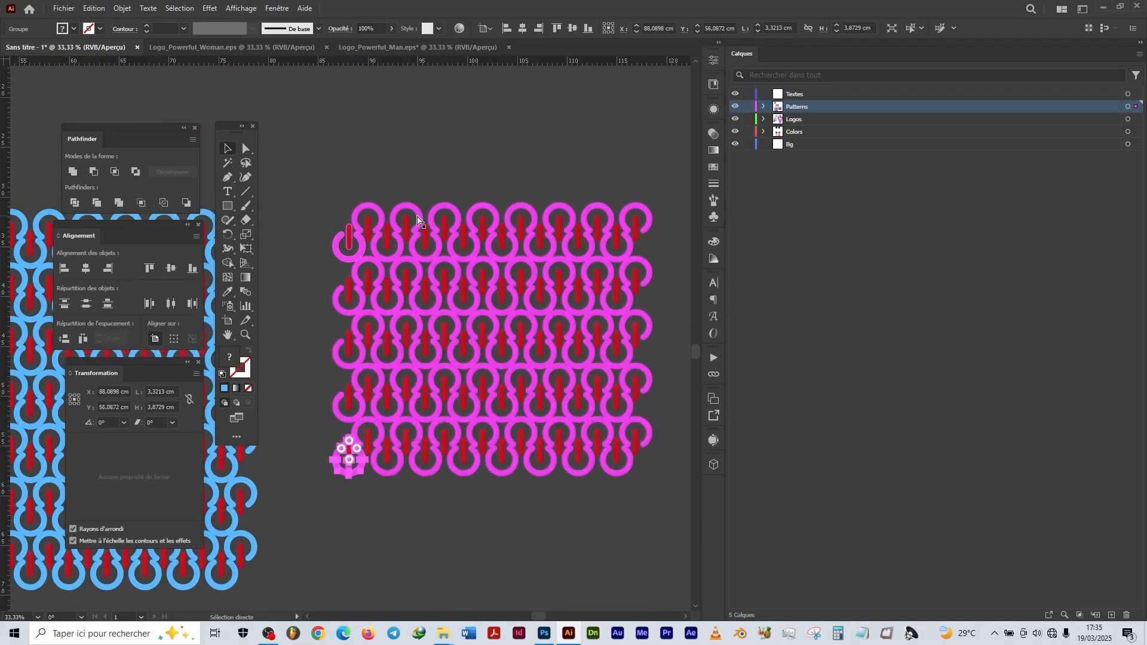
key("v")
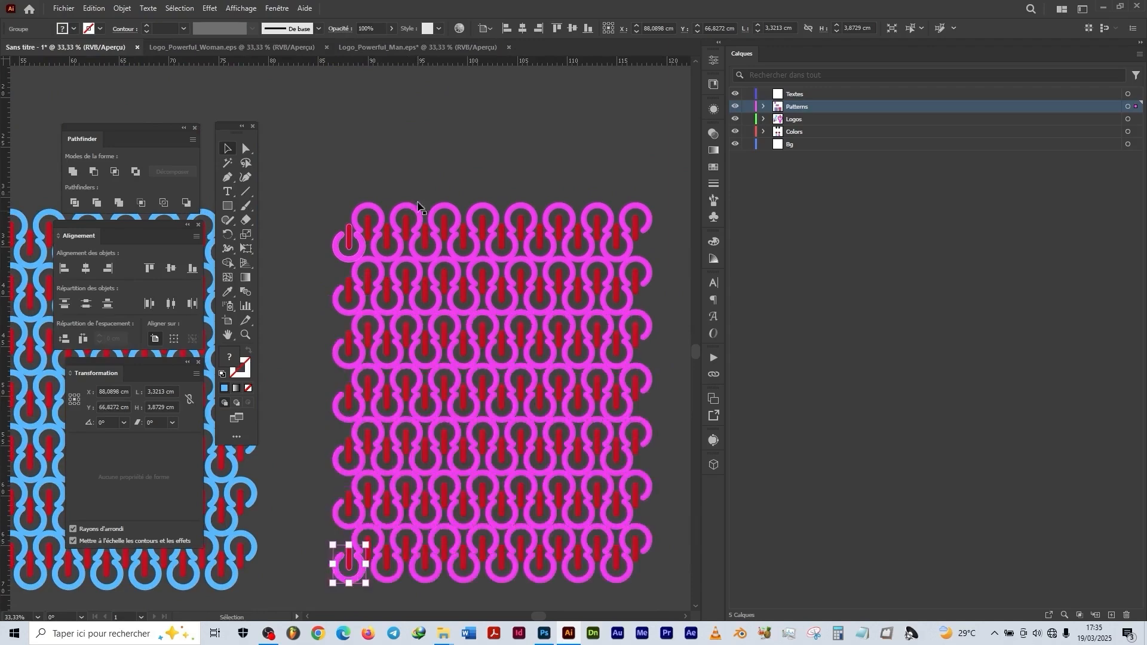
left_click(514, 144)
Step: Select the whole blue pattern block and move it onto the white artboard at about X 4.8 cm, Y 26.7 cm
scroll(513, 144, "down", 5)
left_click_drag(423, 240, 461, 474)
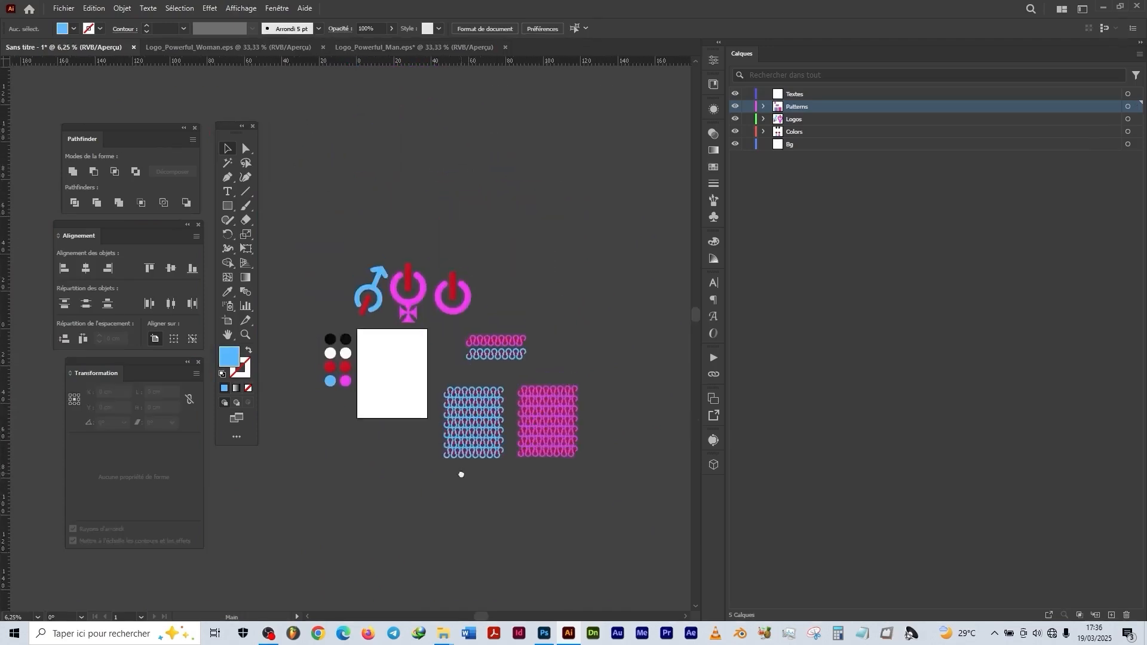
scroll(472, 484, "up", 1)
left_click_drag(619, 490, 425, 345)
left_click_drag(451, 407, 338, 331)
Step: Move the two small pink and blue rows up beside the logos, to about X 67.6 cm, Y -15.1 cm
left_click(441, 542)
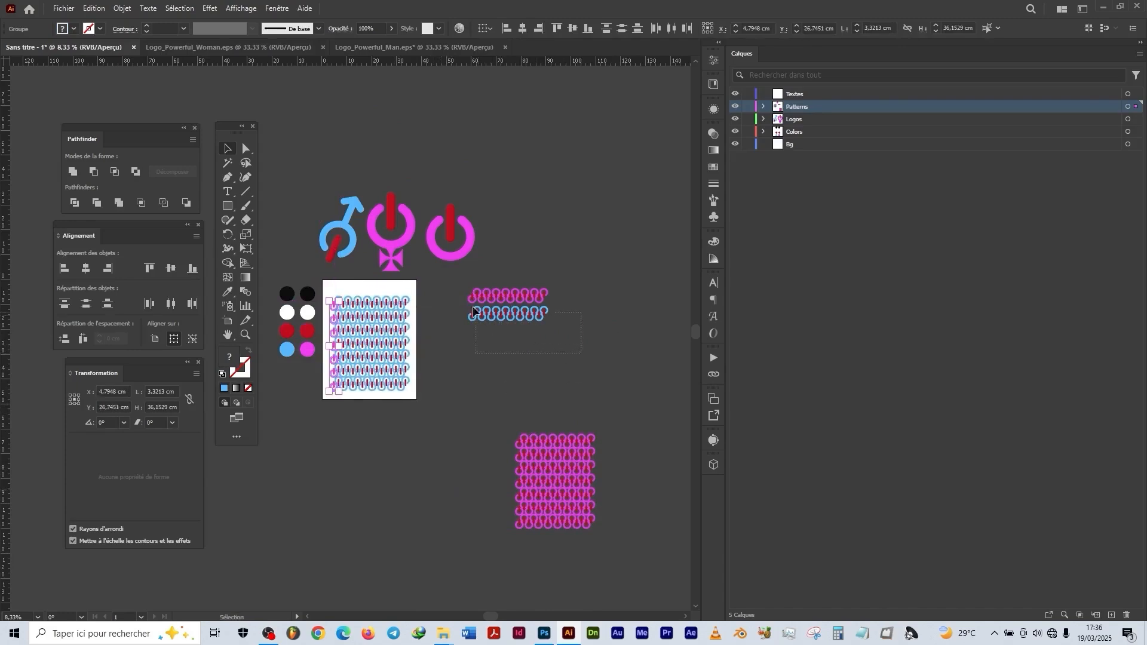
left_click_drag(474, 305, 529, 108)
scroll(474, 302, "up", 3)
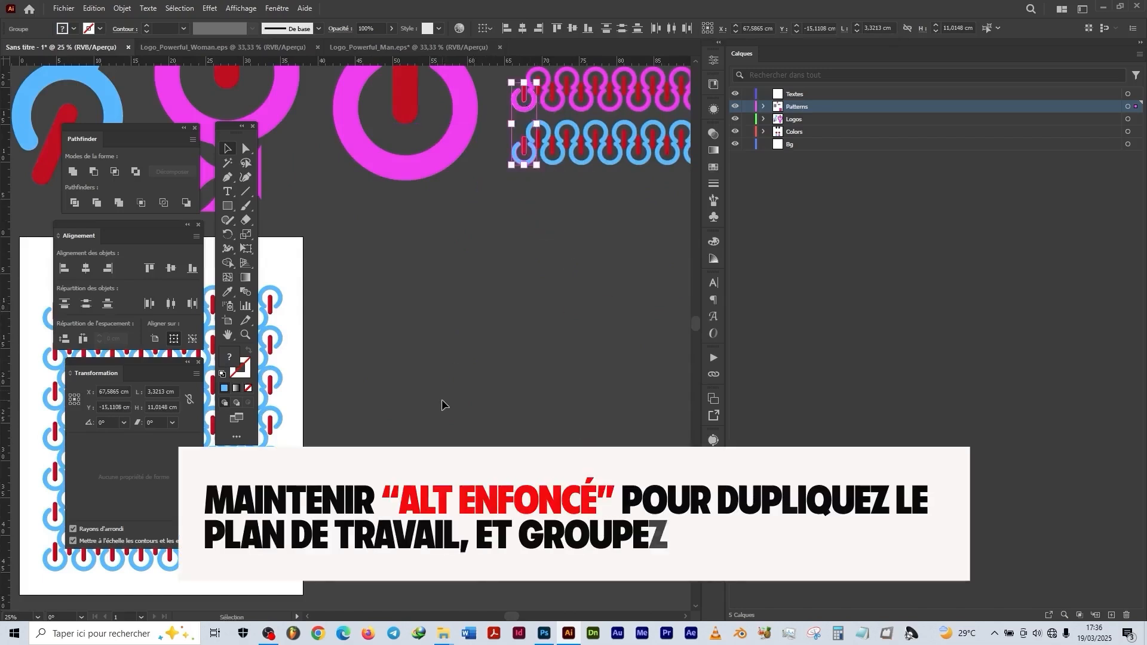
Step: Duplicate the artboard with its artwork to the side, at about X 74 cm, Y 24 cm, and leave artboard editing
scroll(439, 402, "down", 3)
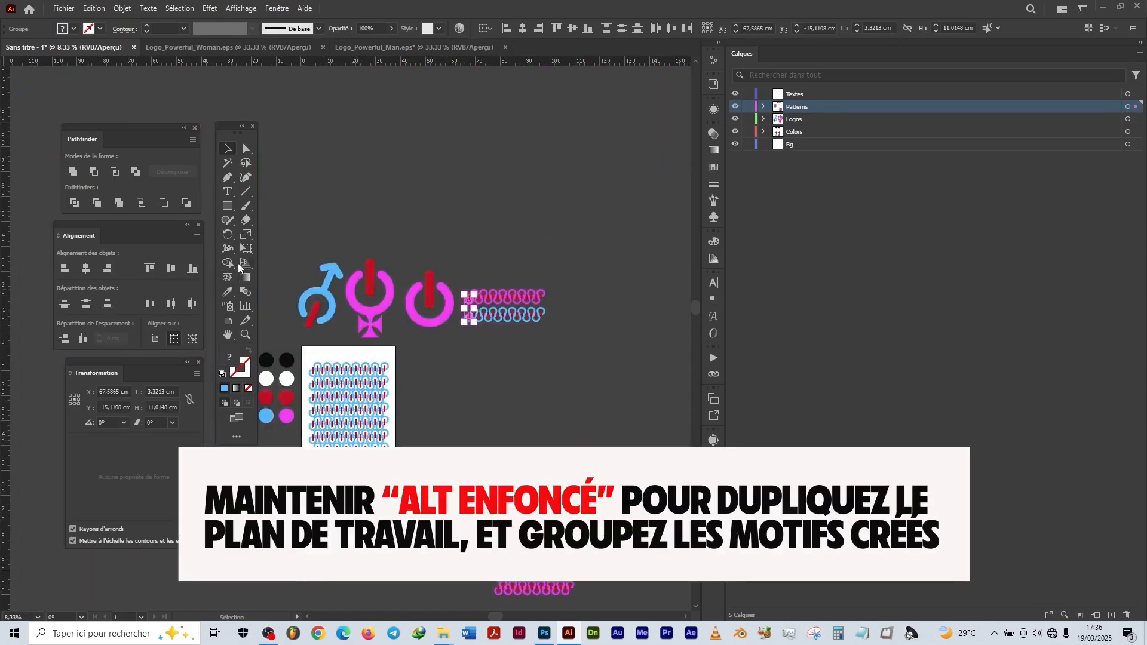
left_click(227, 323)
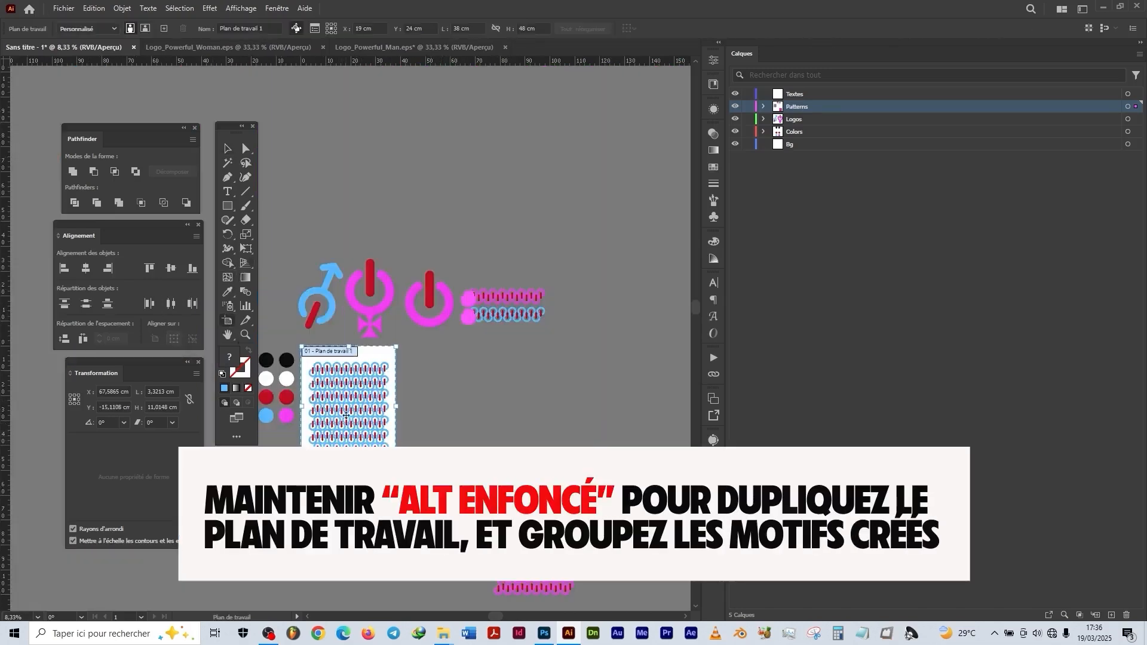
left_click_drag(350, 418, 485, 419)
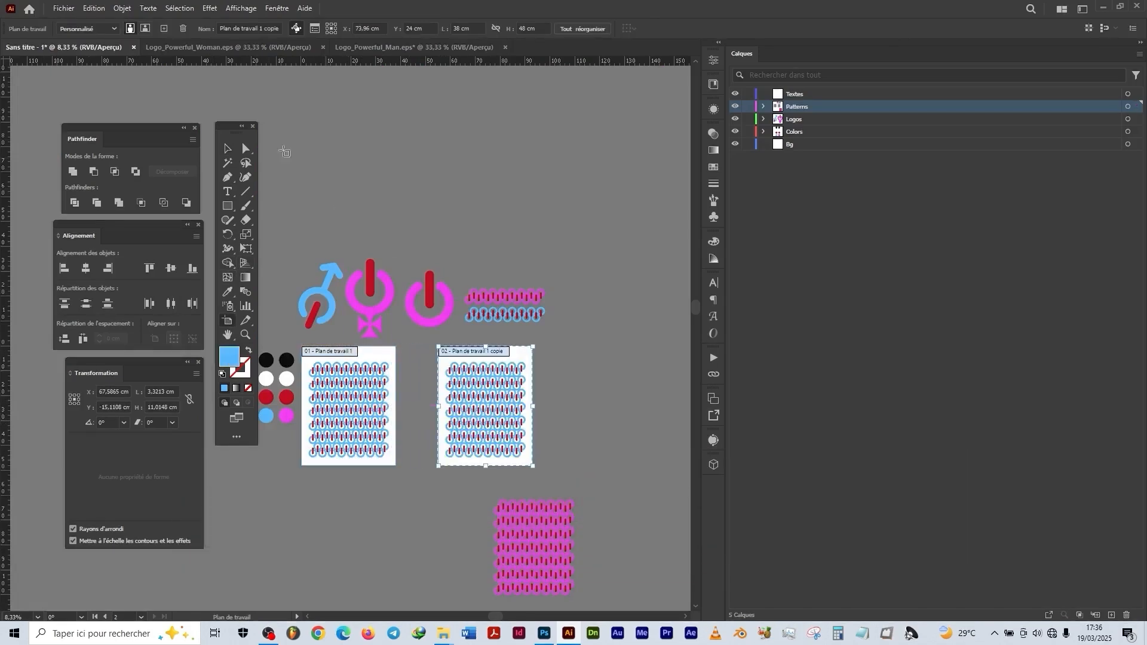
left_click(226, 150)
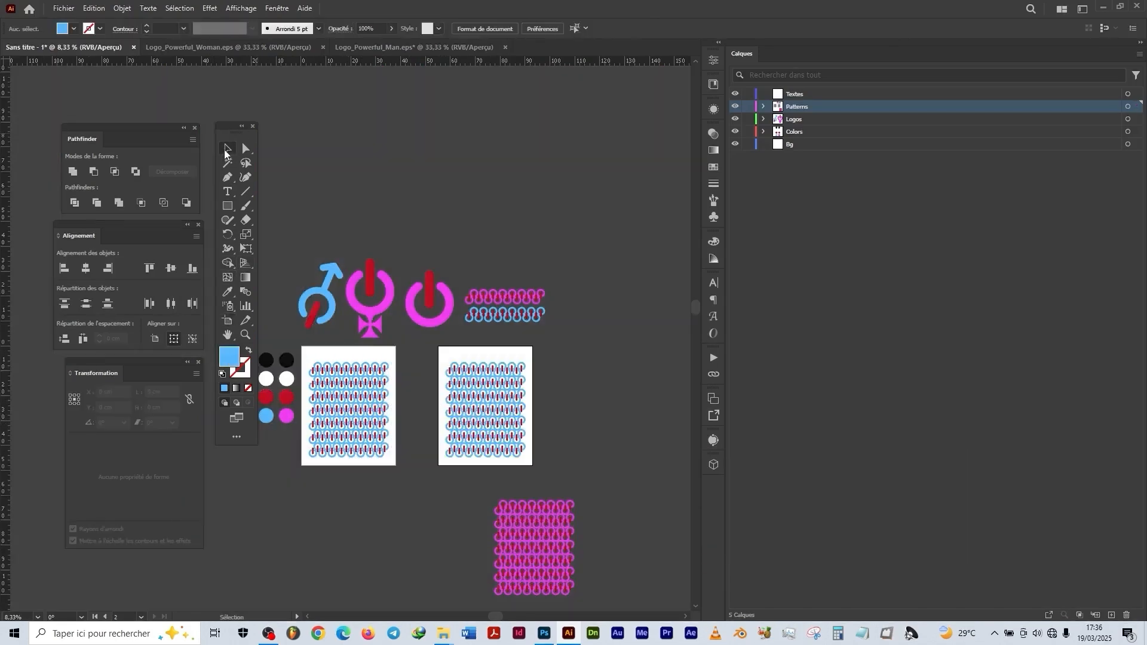
Step: Delete the blue pattern copy from the second artboard, and move the pink pattern block onto it at about X 61.4 cm, Y 26.1 cm
left_click(429, 380)
key("Delete")
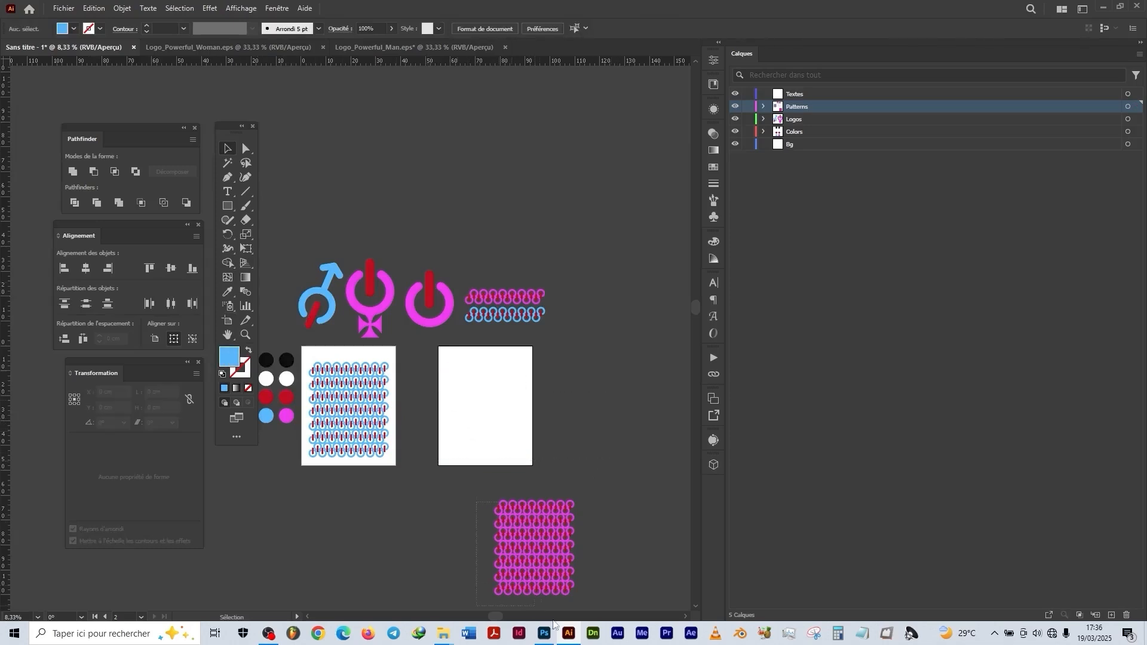
scroll(493, 514, "down", 1)
left_click(496, 521)
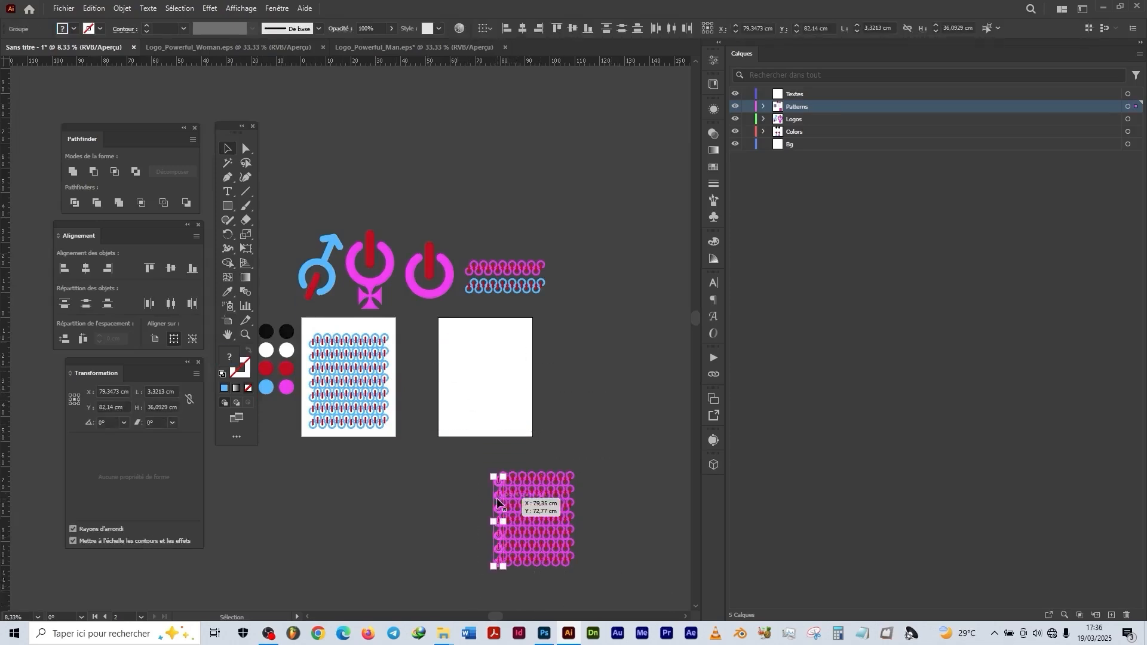
left_click_drag(497, 498, 455, 355)
Step: Select all seven rows of the blue pattern on the first artboard and group them
scroll(303, 387, "up", 3)
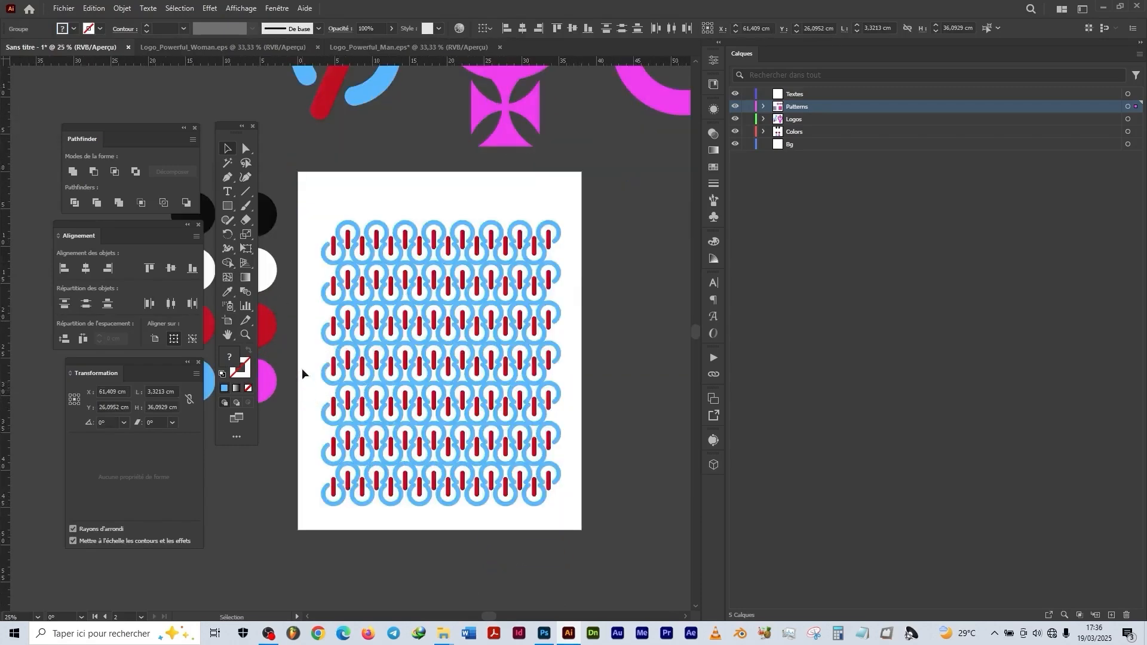
left_click_drag(296, 199, 575, 536)
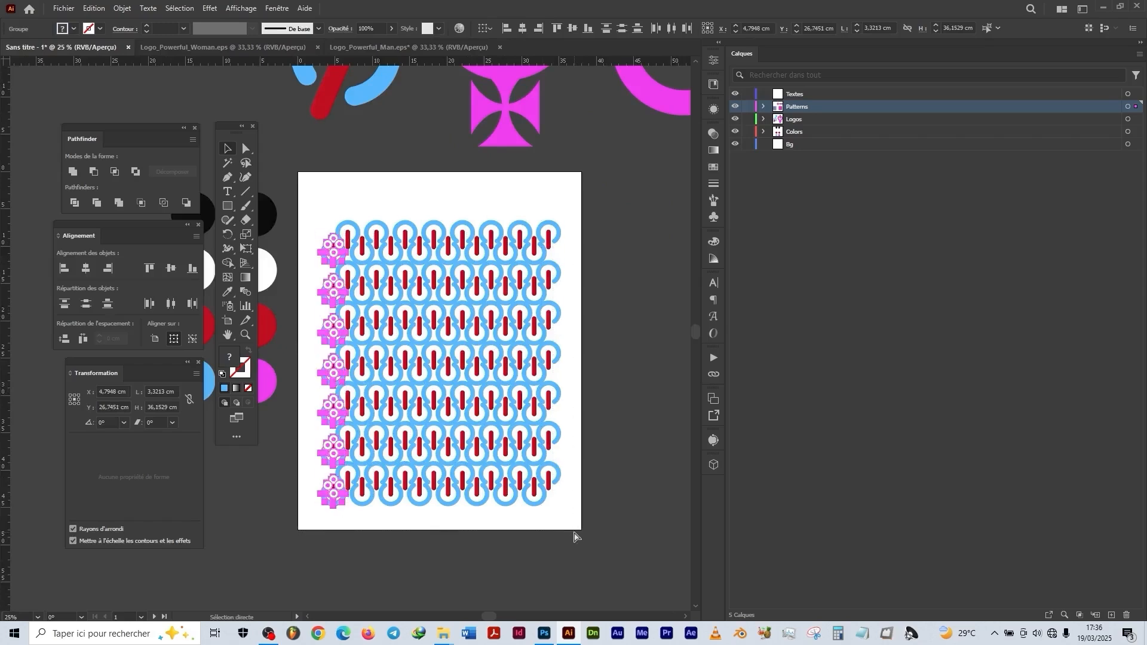
key("v")
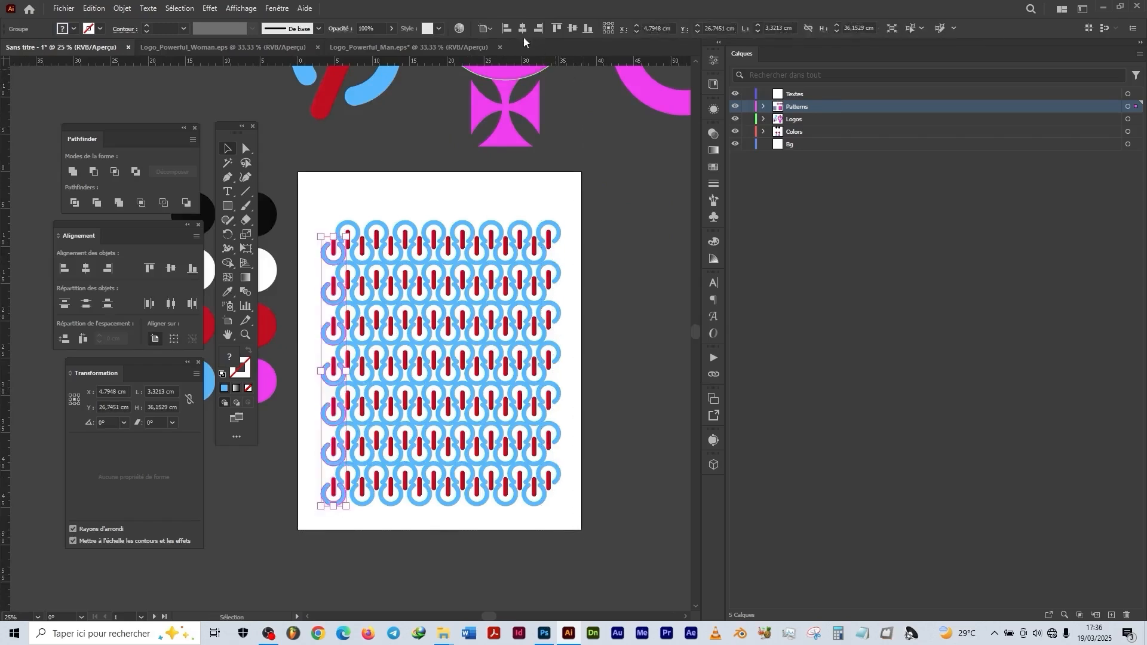
Step: Align the blue group to the artboard's horizontal and vertical centres, and move it back inside the page at about X 4.8 cm, Y 25.3 cm
left_click(522, 28)
left_click_drag(399, 210, 463, 264)
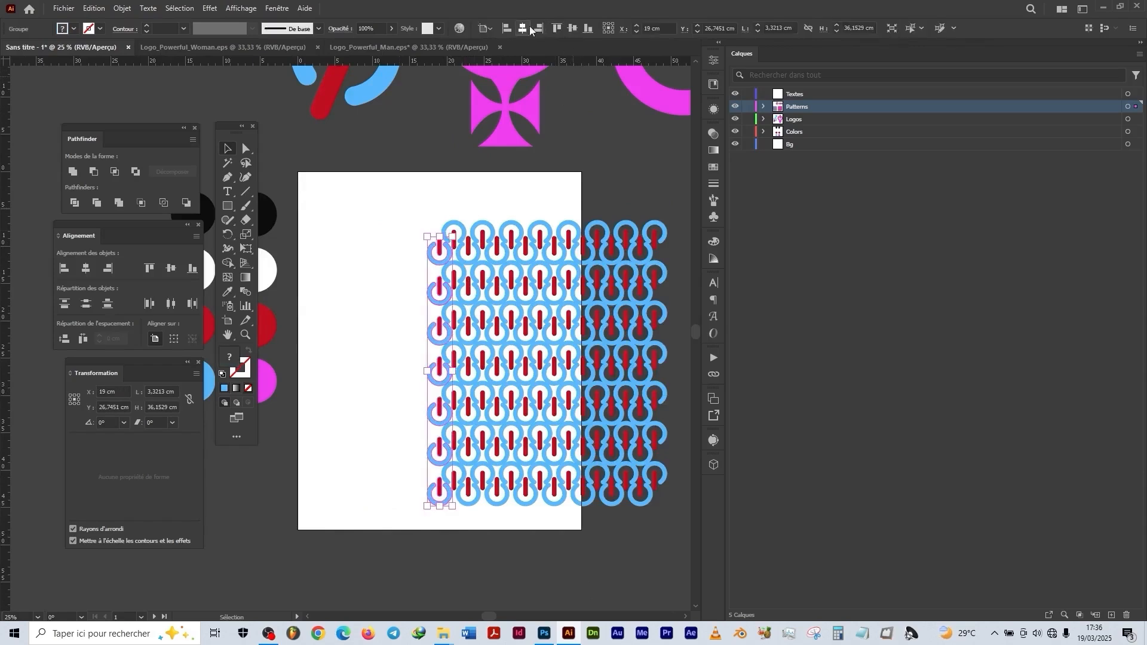
left_click(573, 28)
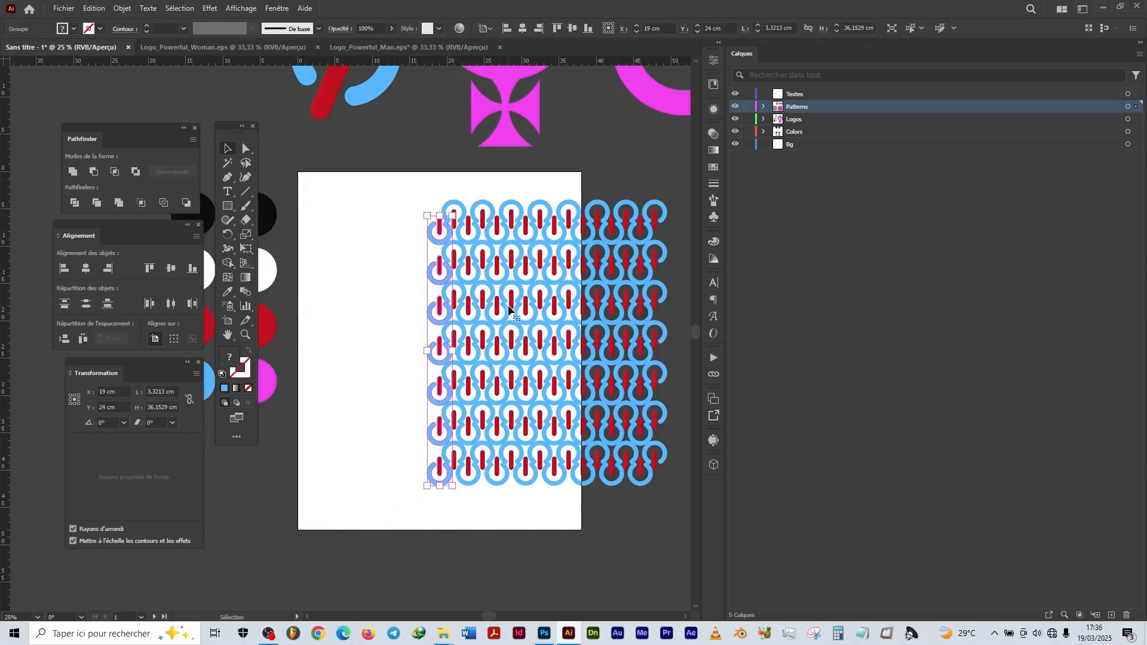
left_click_drag(509, 321, 404, 327)
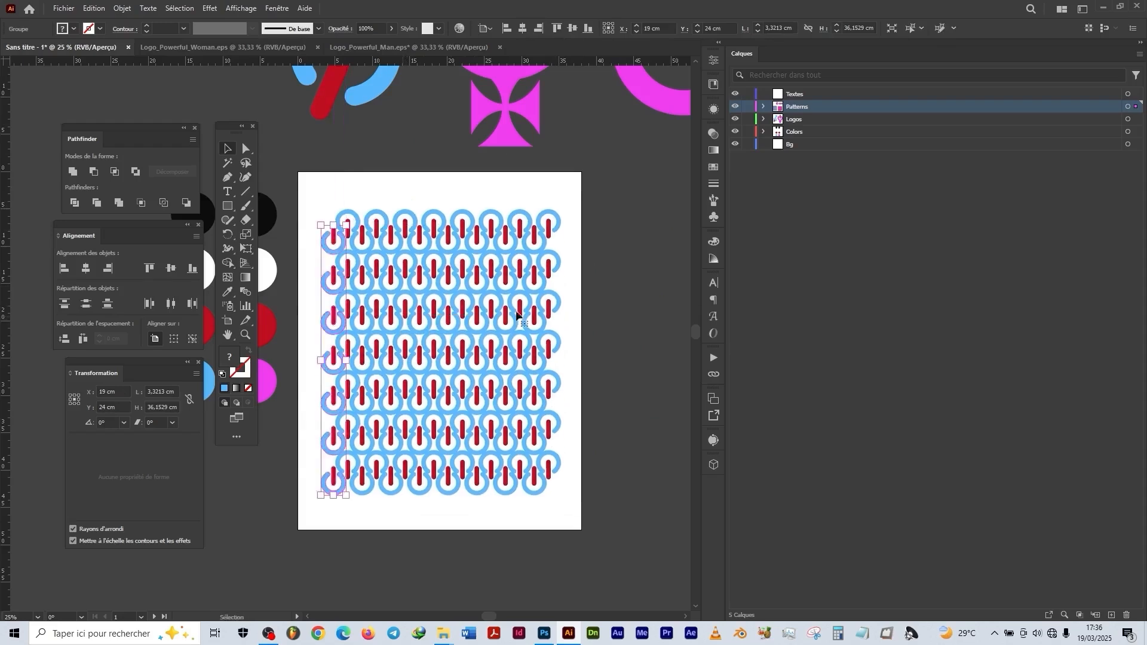
Step: Group the seven pink rows, move the group to about X 59.7 cm, Y 25.4 cm on the second artboard, and deselect it
left_click_drag(592, 290, 267, 392)
left_click_drag(539, 444, 514, 360)
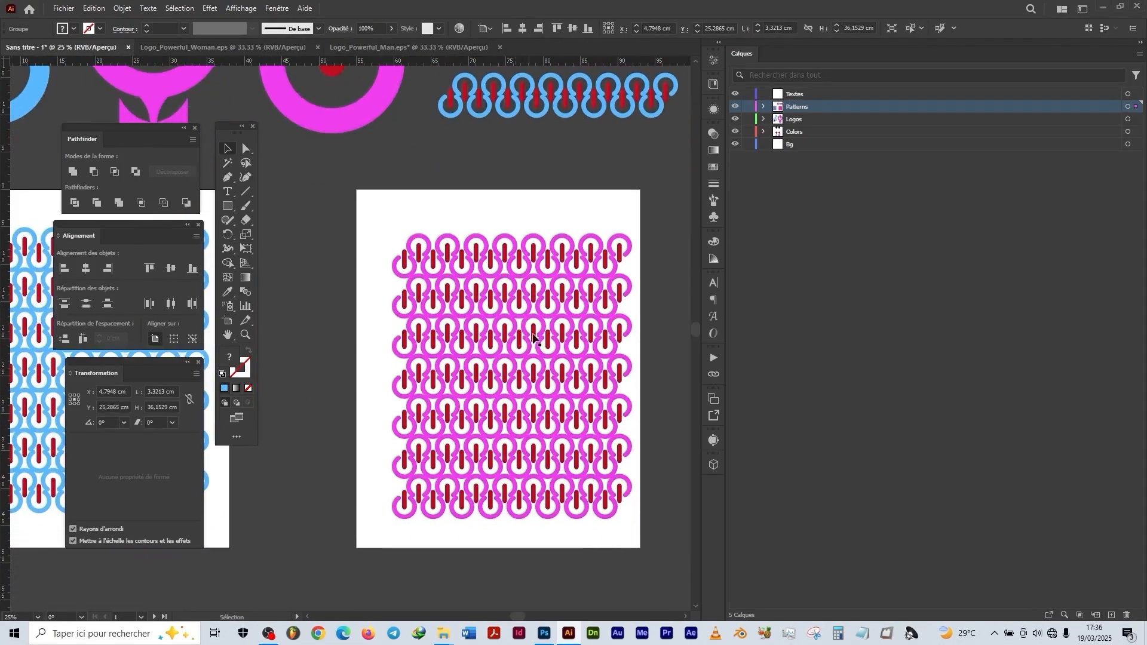
left_click(449, 360)
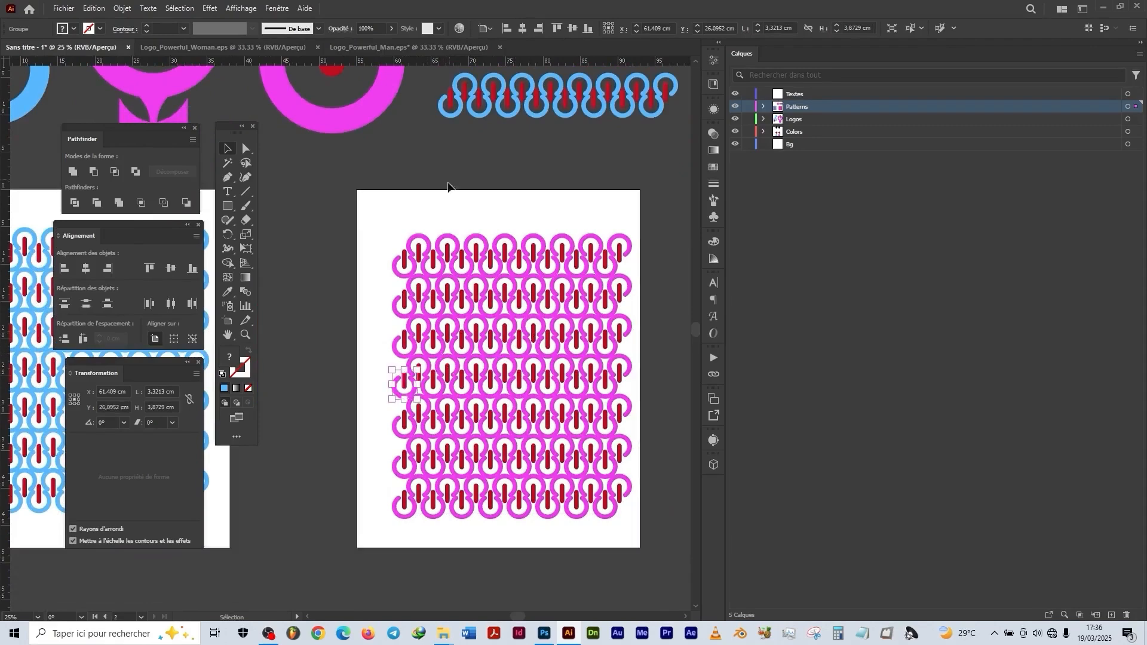
left_click_drag(386, 221, 596, 540)
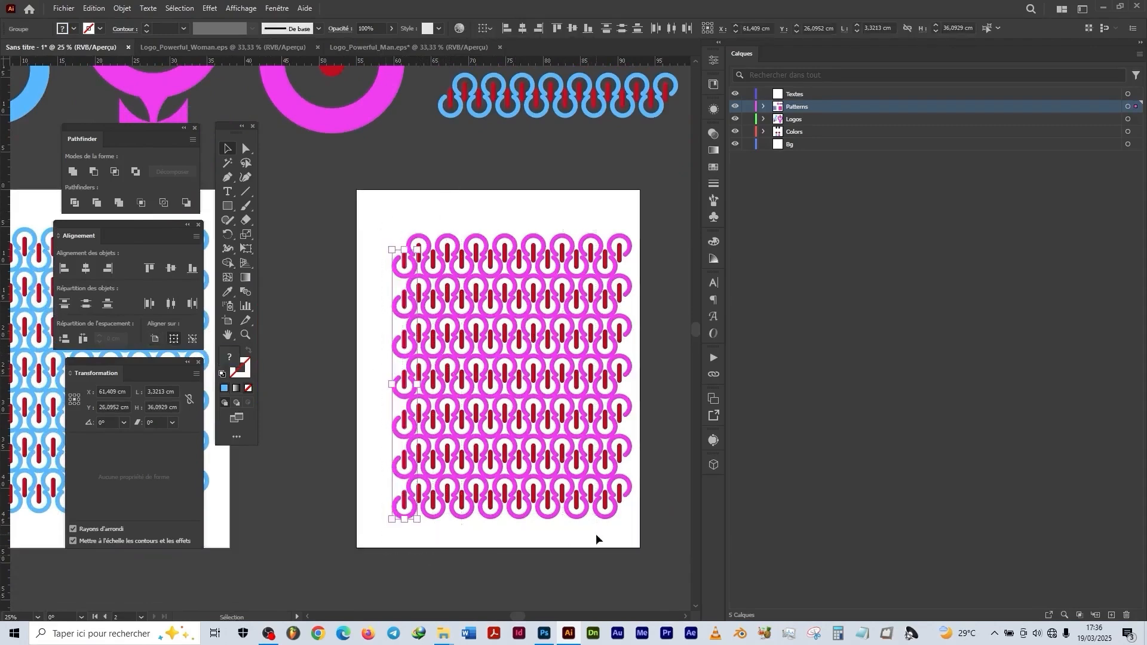
key("ctrl+g")
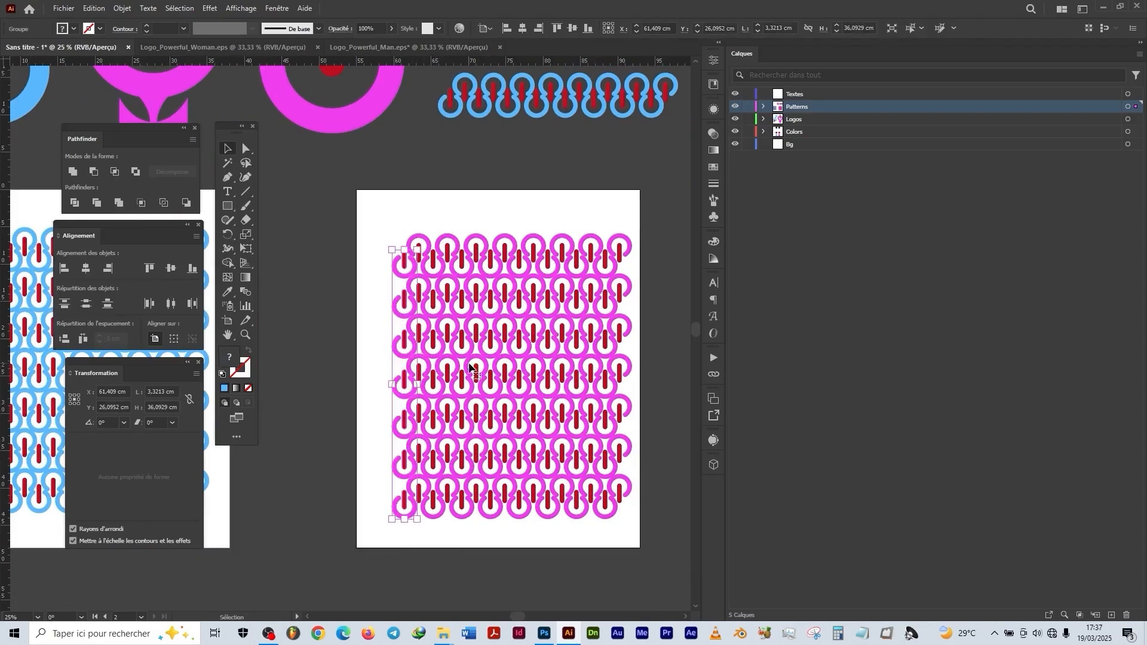
left_click_drag(469, 367, 456, 362)
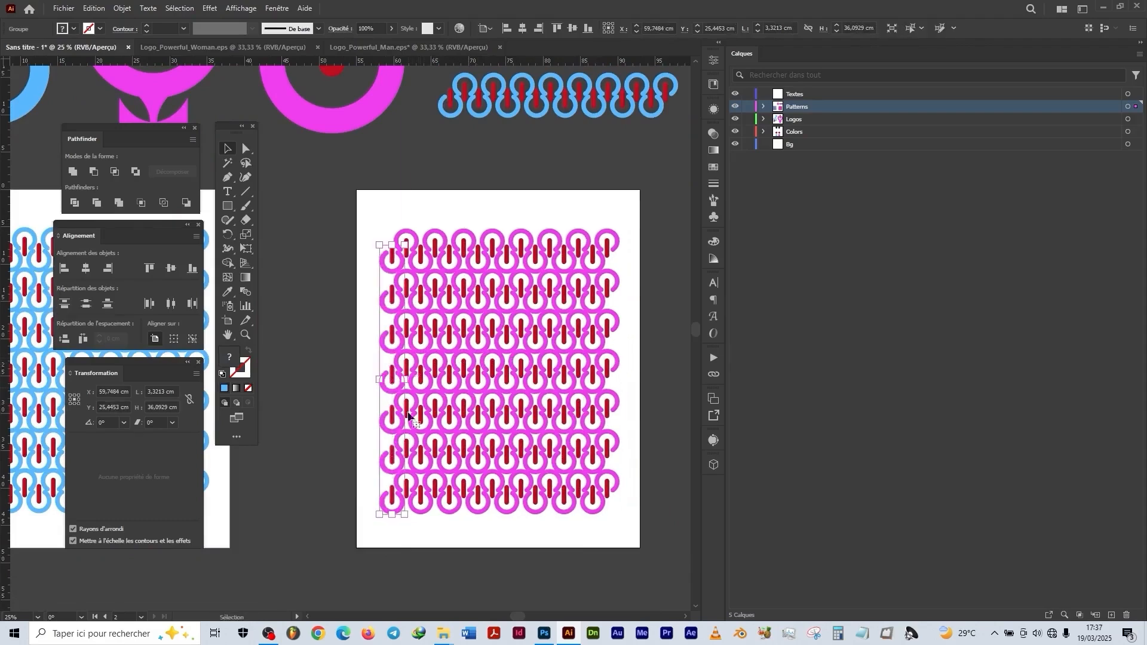
left_click(333, 463)
scroll(334, 462, "down", 2, "alt")
left_click_drag(334, 463, 495, 430)
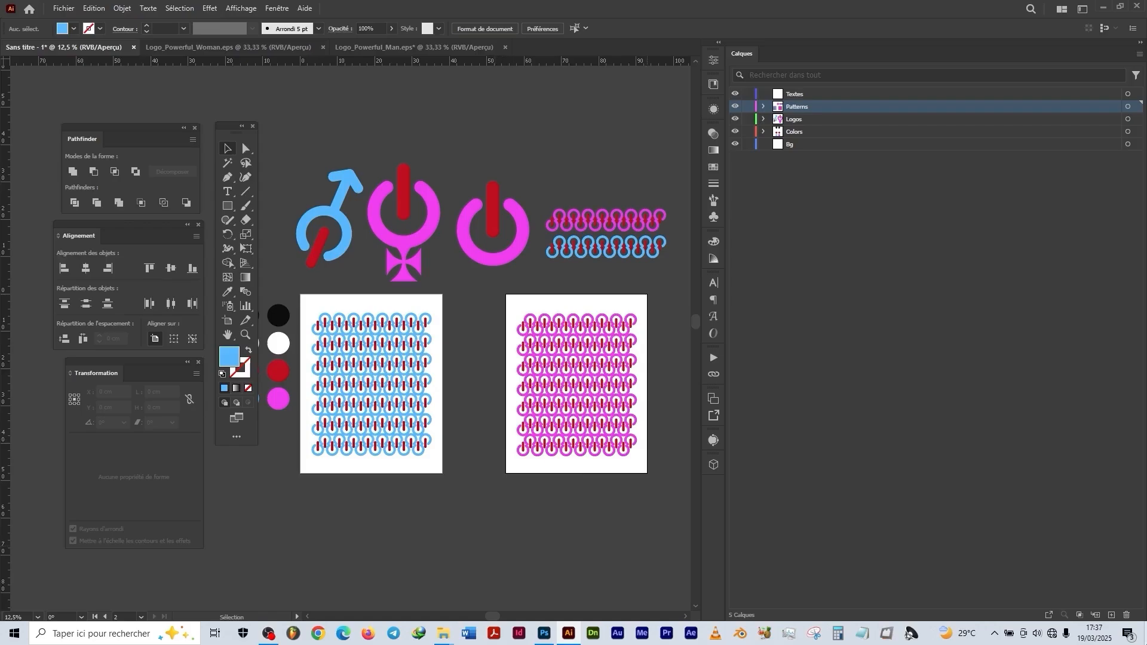
Step: Switch to the tutorial's project folder in File Explorer and open the Thermos_Only PSD file in Photoshop
key("super+d")
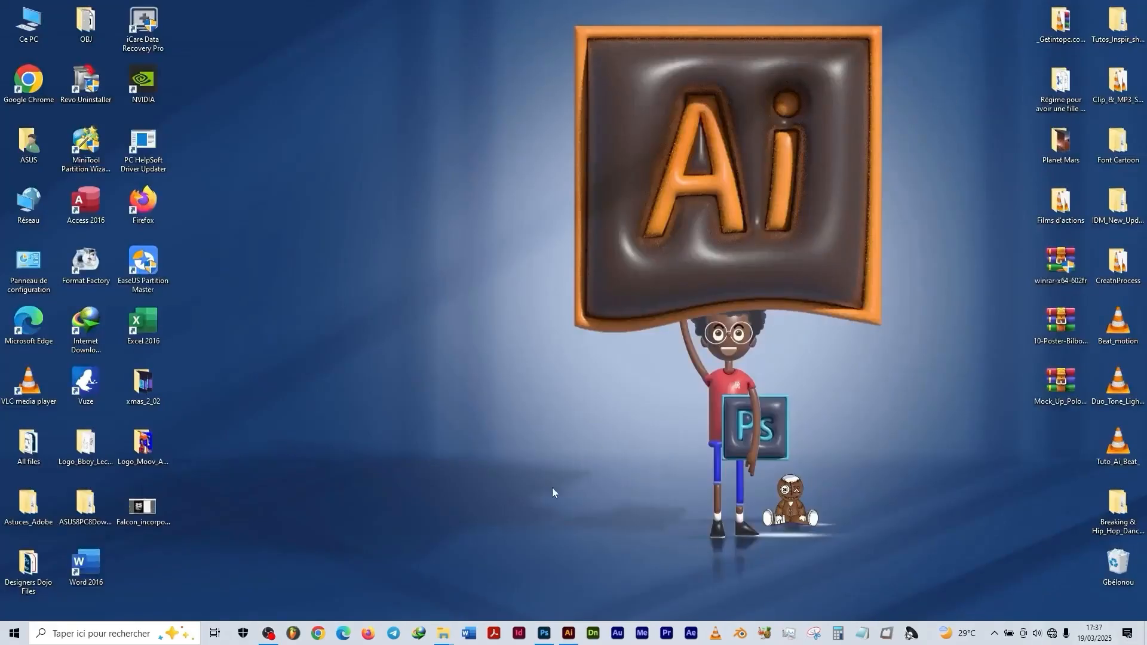
mouse_move(443, 635)
left_click(264, 580)
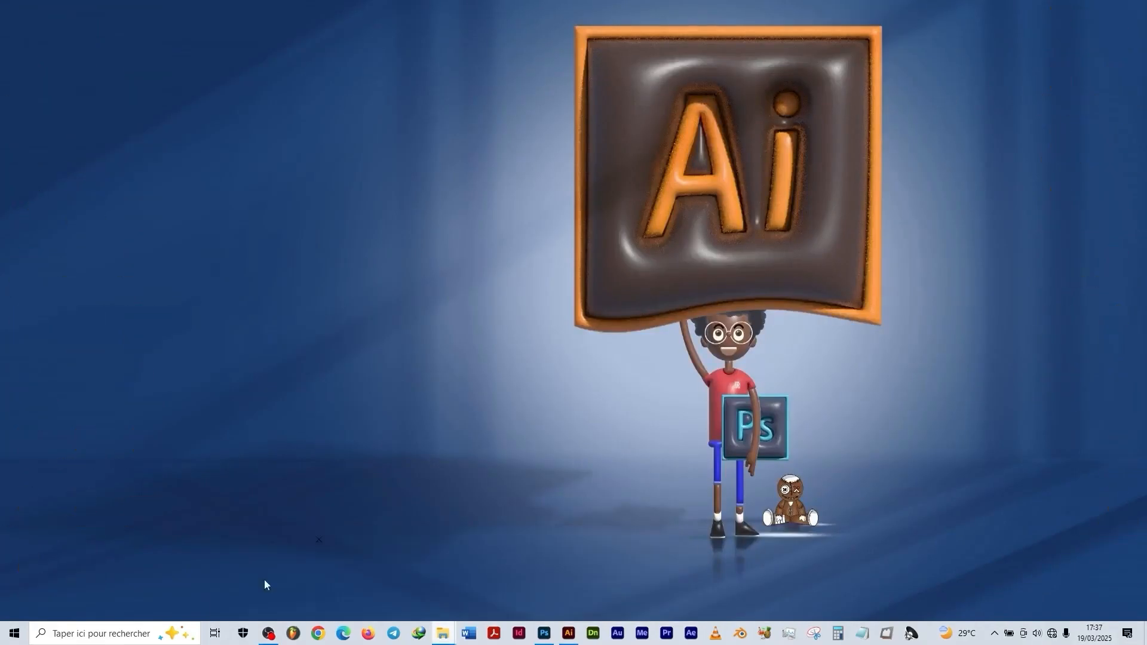
left_click(591, 368)
left_click(435, 119)
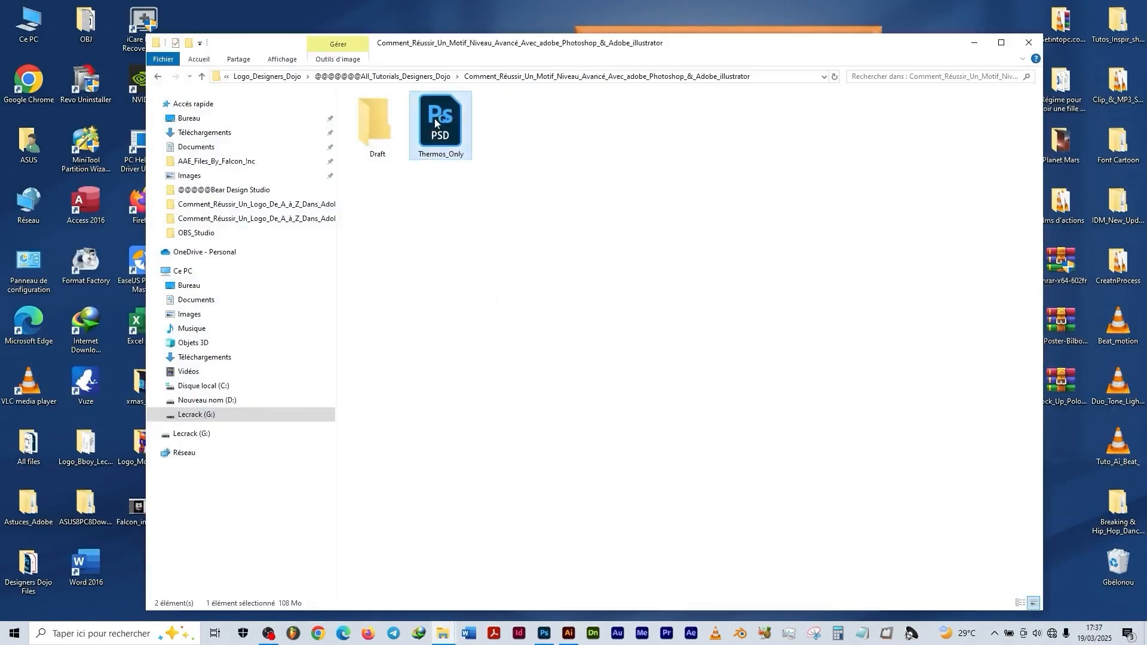
double_click(435, 118)
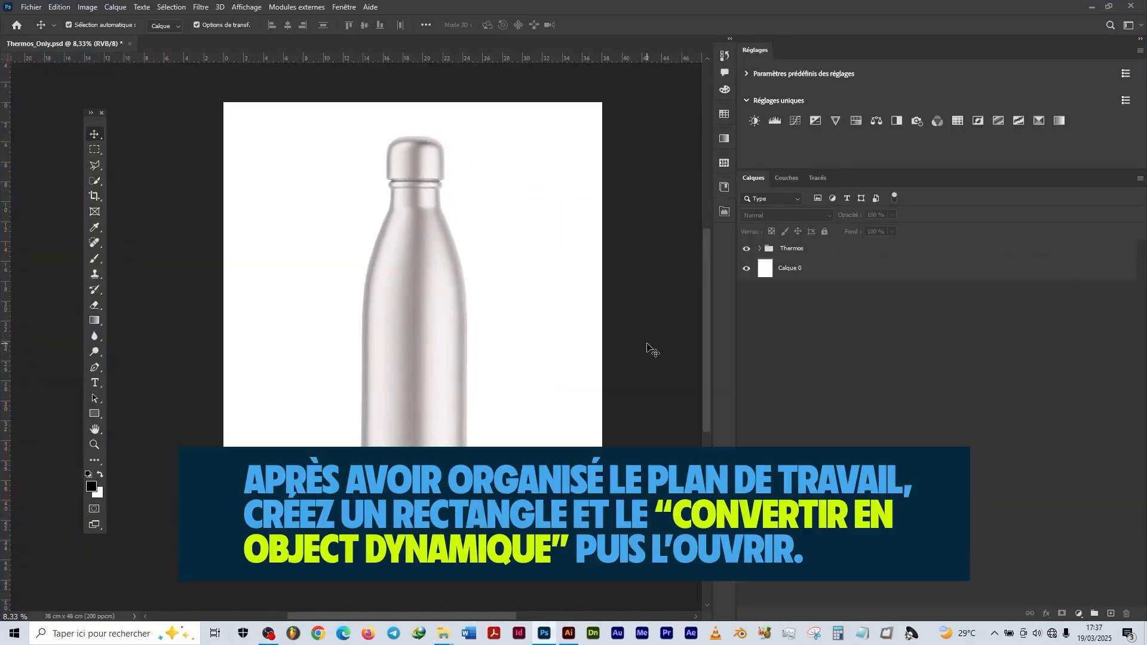
Step: Add a black (#000000) solid colour fill layer above Calque 0, and delete Calque 0
left_click(793, 274)
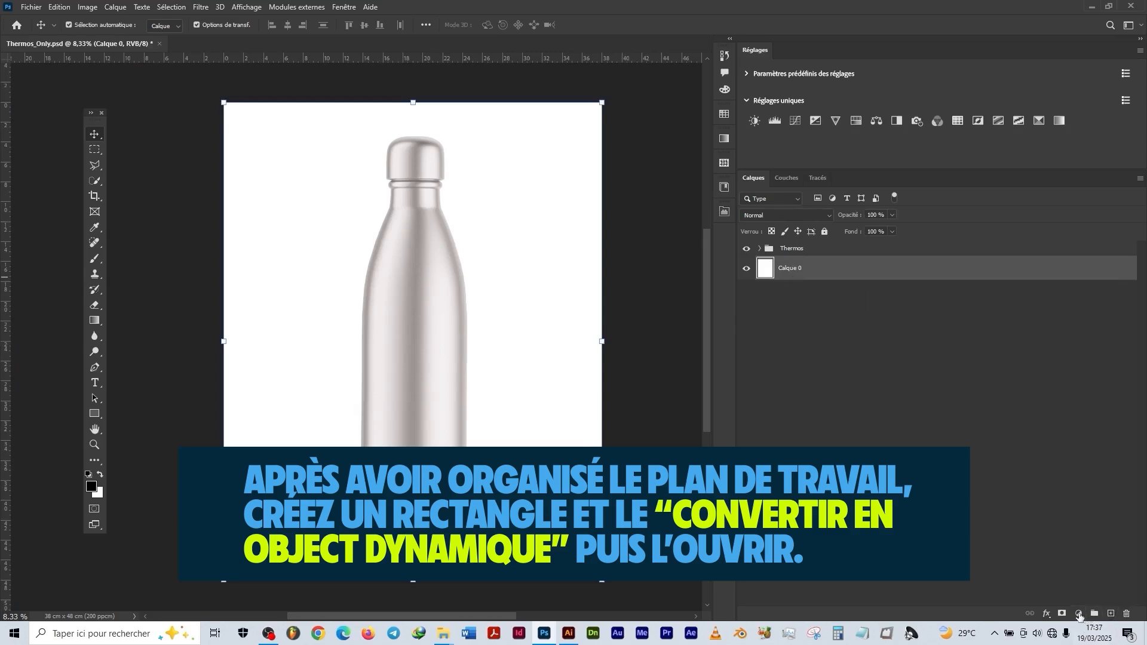
left_click(1079, 615)
left_click(1062, 404)
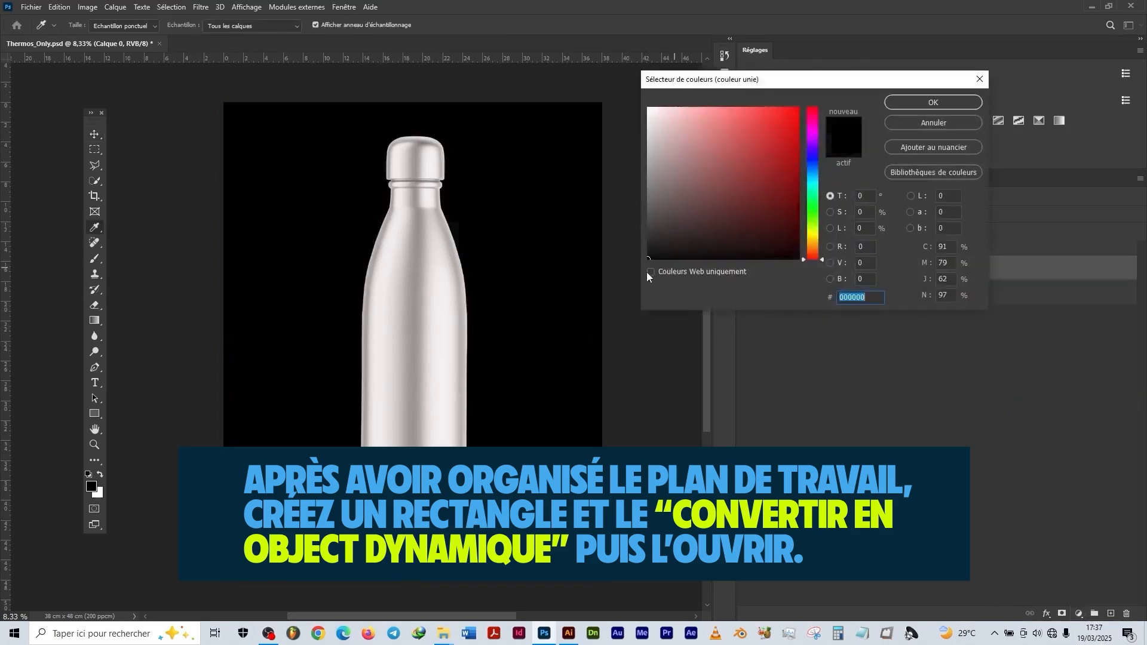
left_click(905, 106)
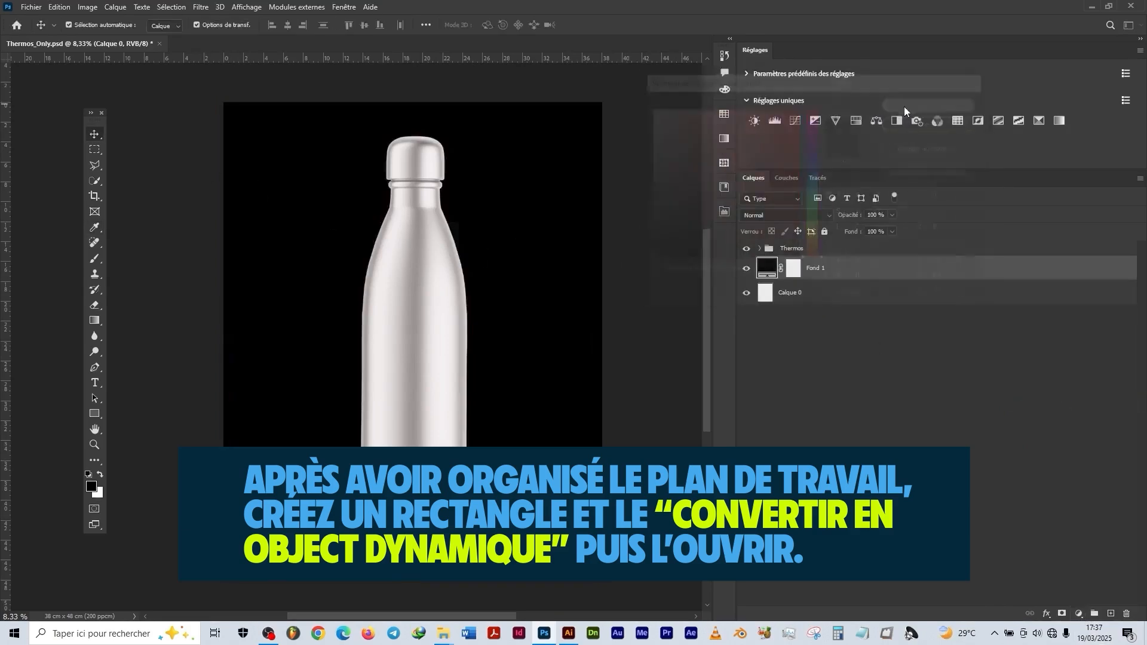
left_click(802, 297)
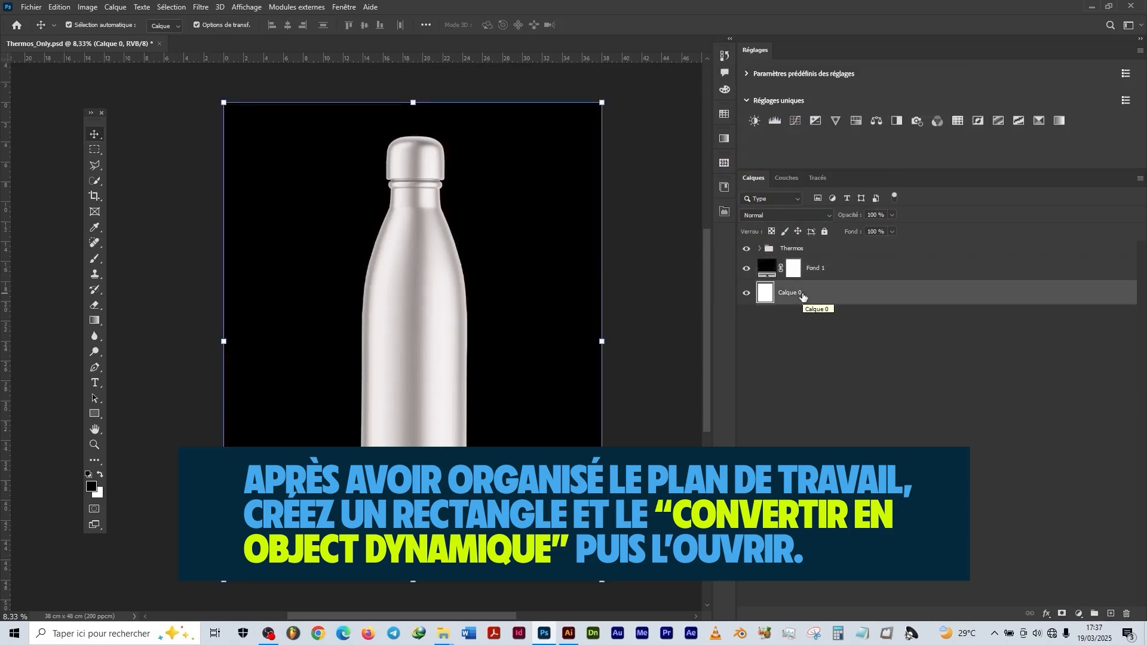
key("Delete")
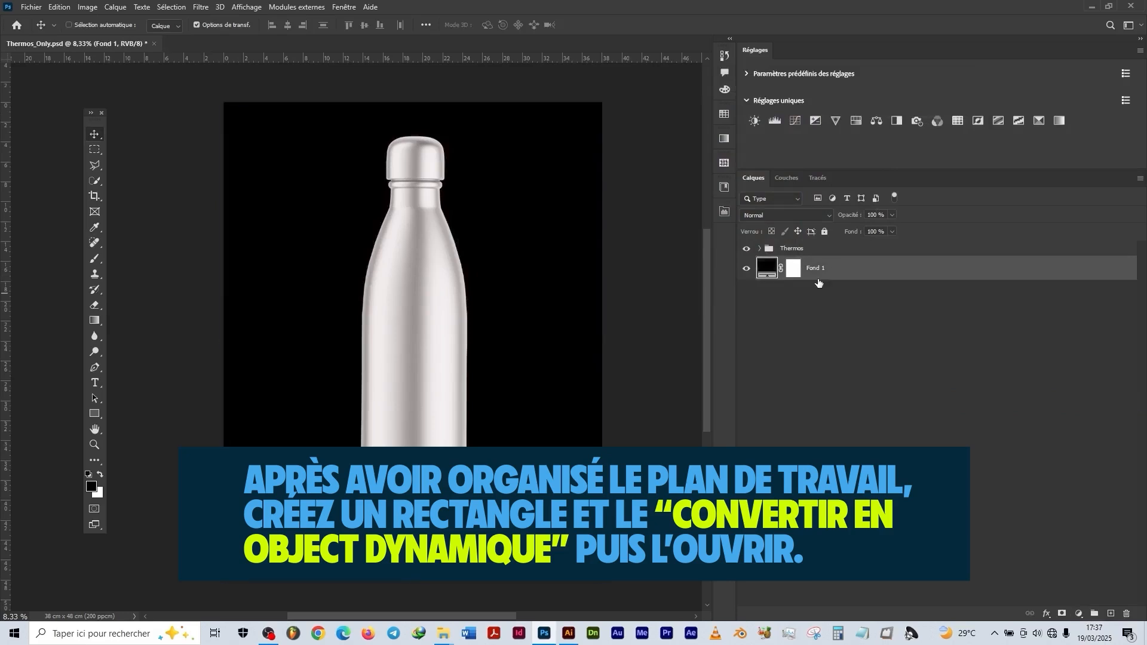
Step: Group the black fill layer, rename the group Bg, and collapse it
key("ctrl+g")
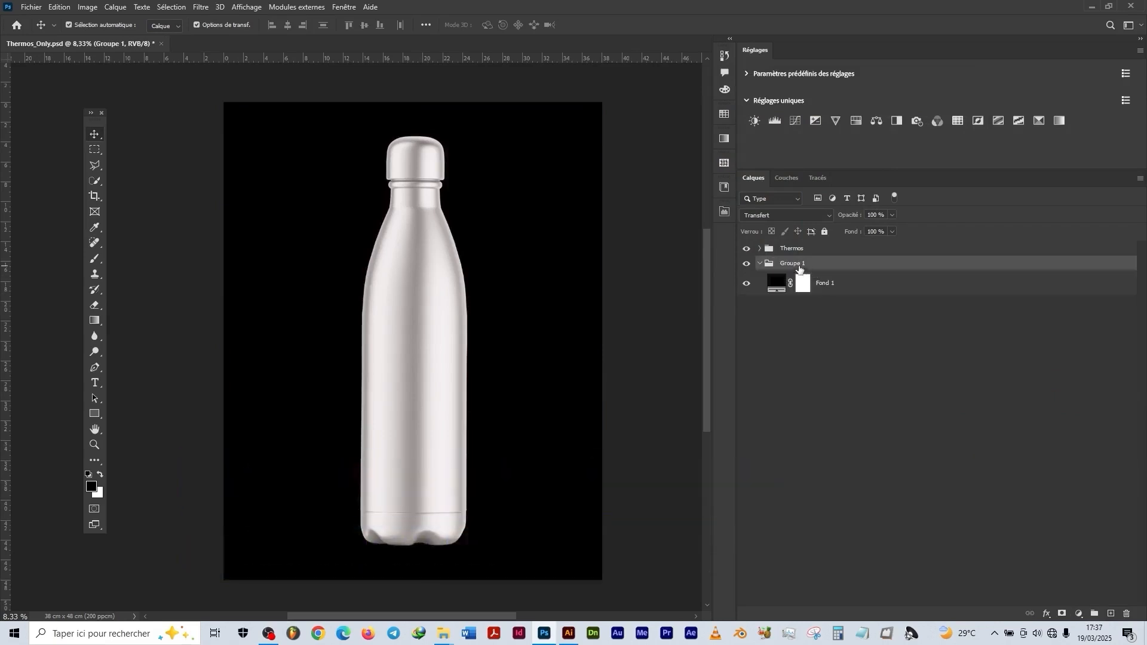
double_click(800, 268)
type("Bg")
key("Return")
left_click(760, 265)
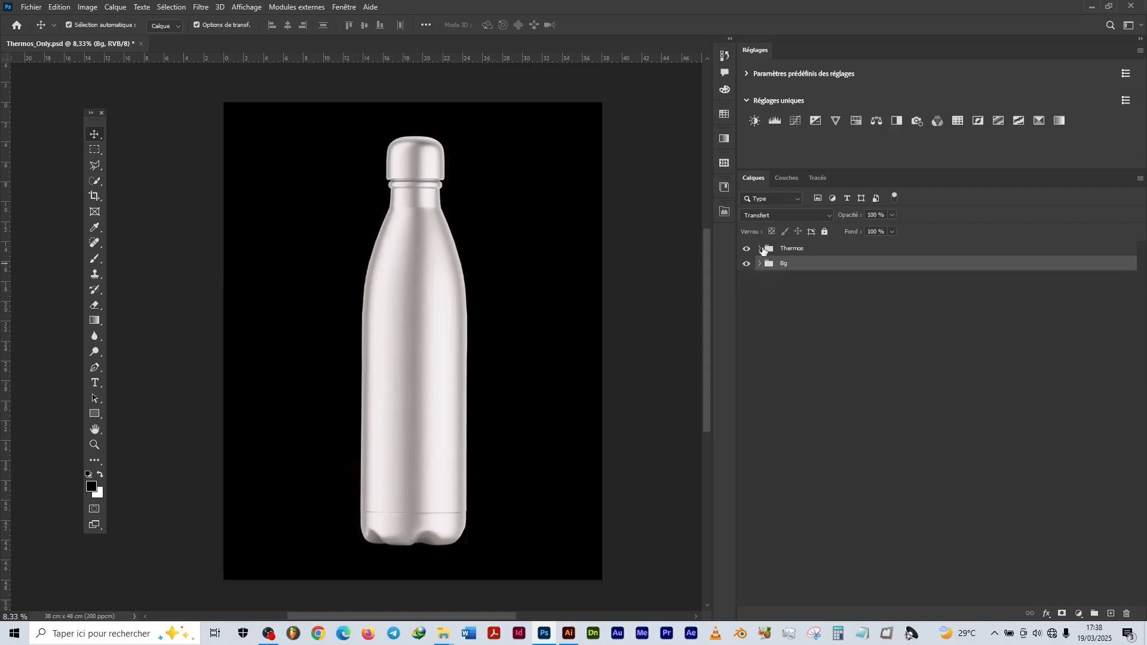
Step: Expand the Thermos group and draw a white rectangle about 9.4 cm wide and 29.1 cm high over the bottle's body, above the Thermos layer
left_click(761, 250)
left_click(819, 276)
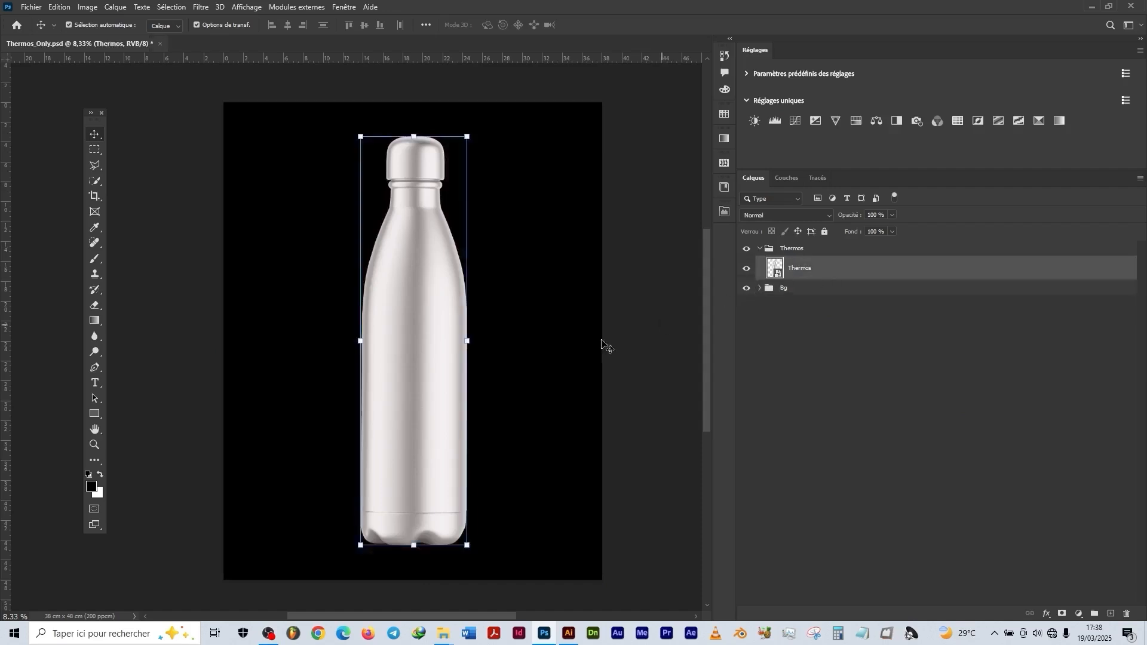
left_click(645, 269)
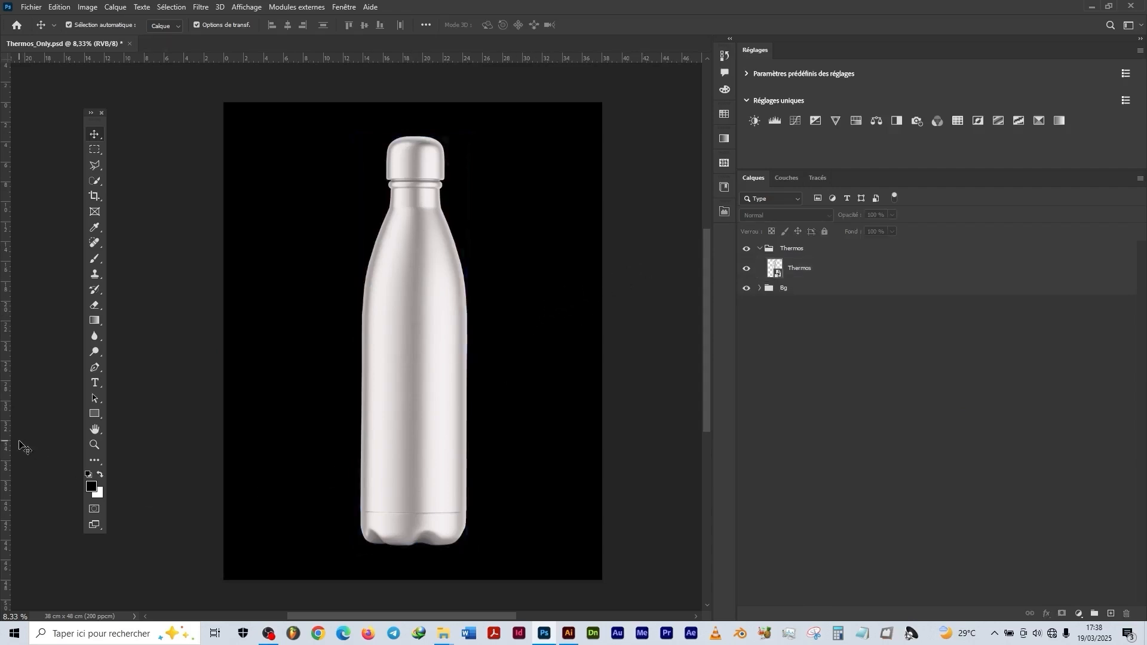
left_click(94, 415)
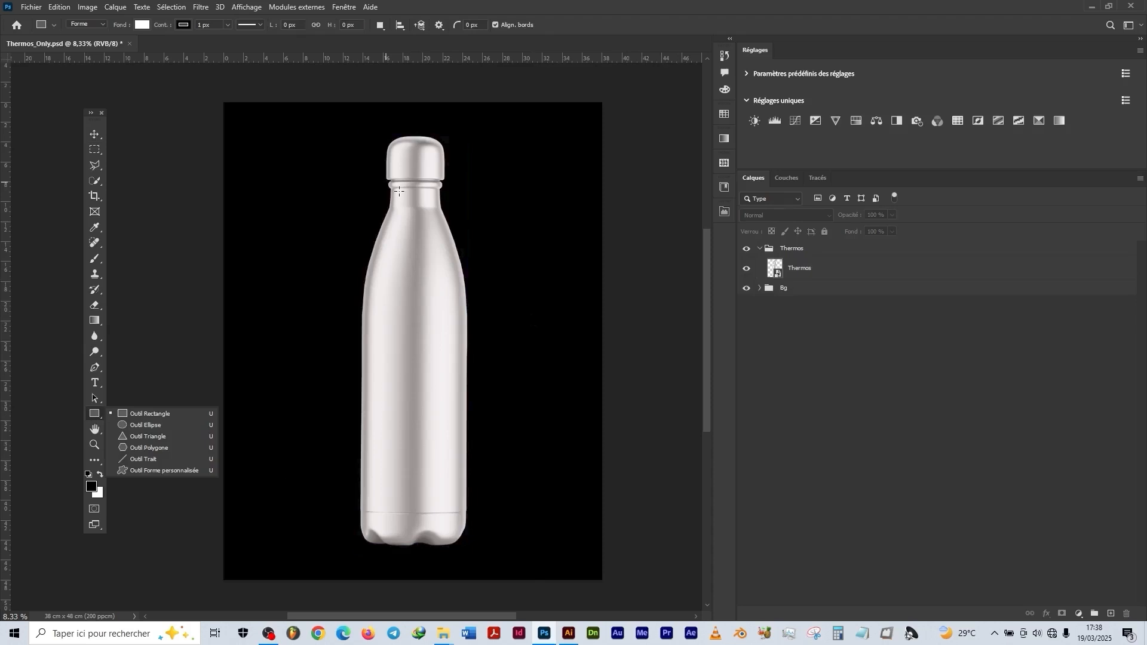
scroll(391, 188, "up", 3)
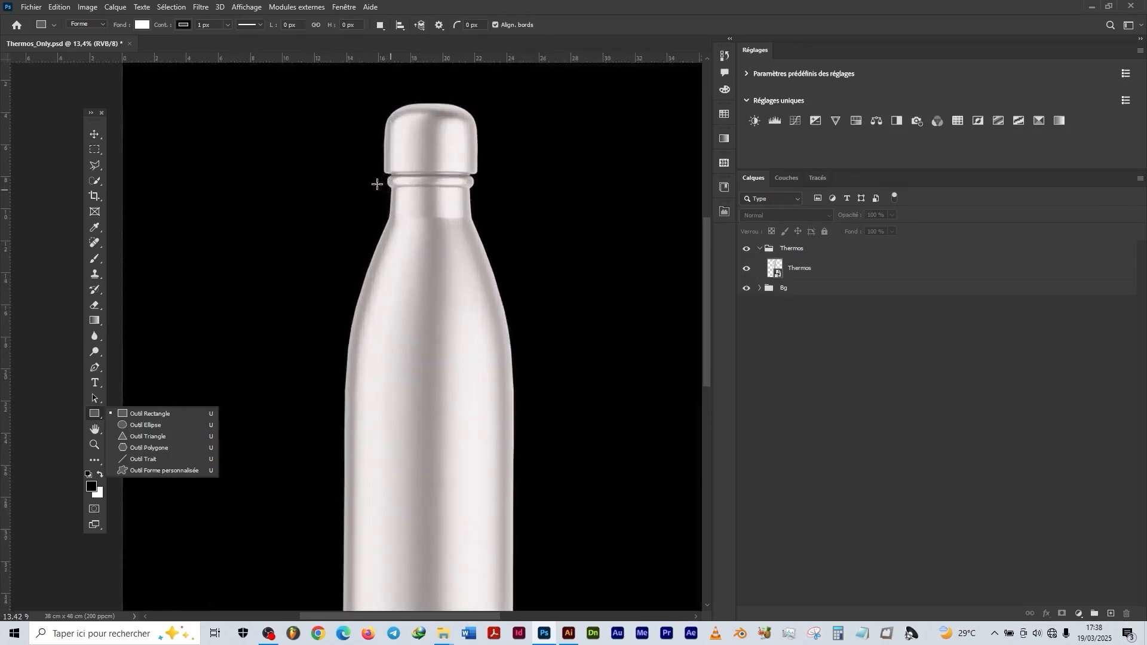
left_click_drag(368, 185, 520, 362)
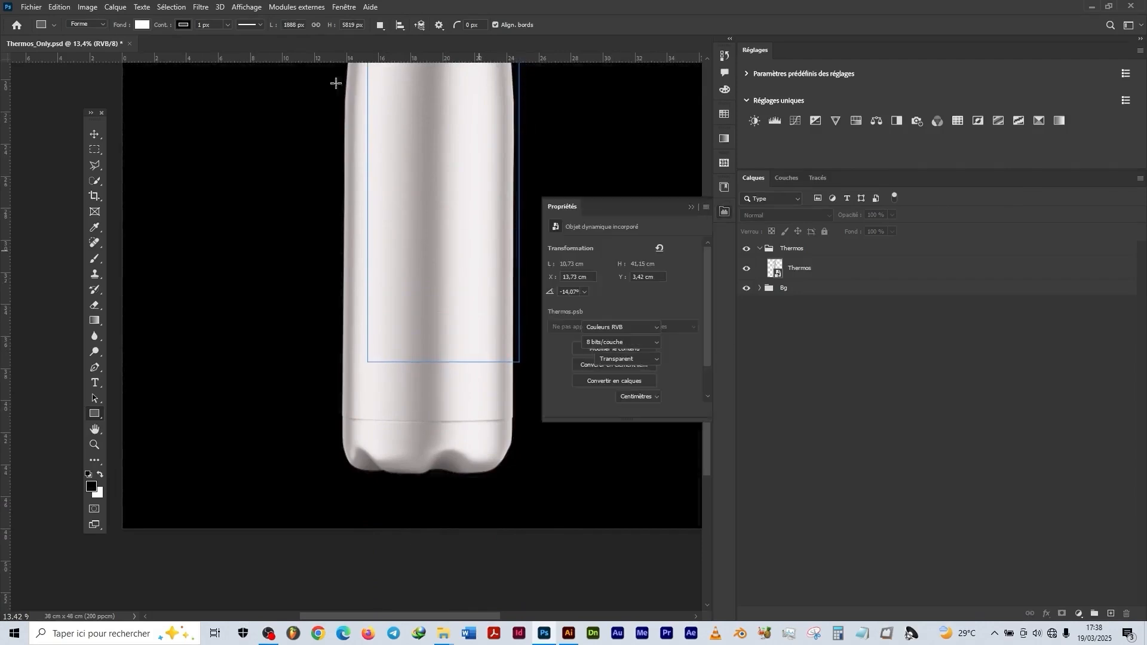
left_click(96, 135)
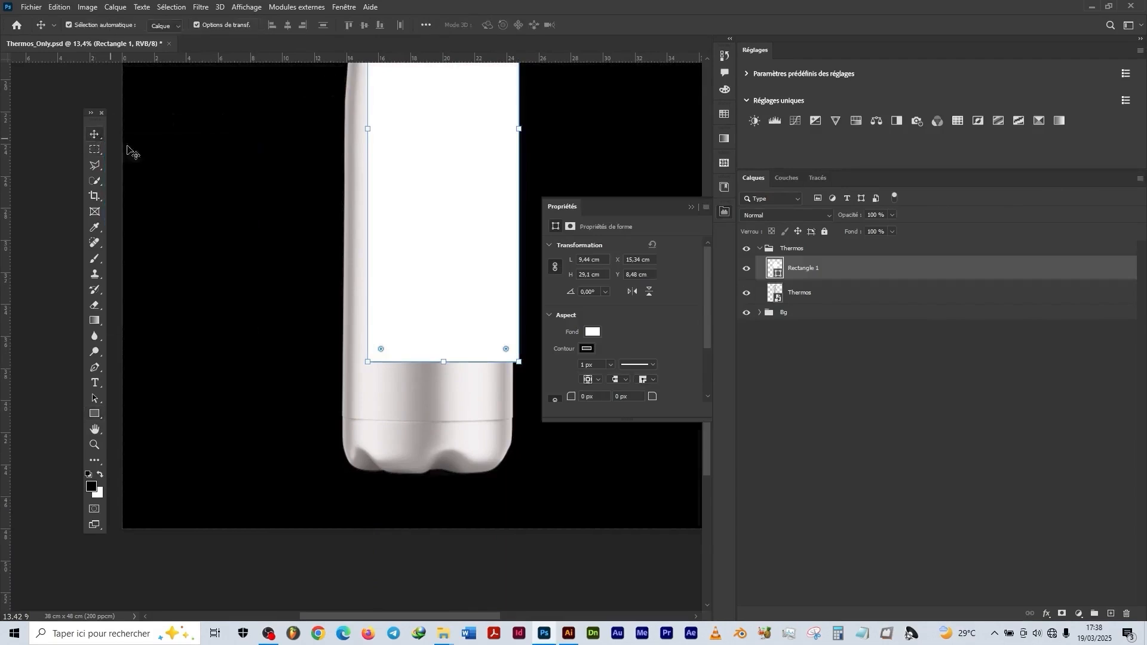
Step: Remove the white rectangle's stroke and widen it to about 11.65 cm so it spans past both sides of the bottle
left_click(585, 350)
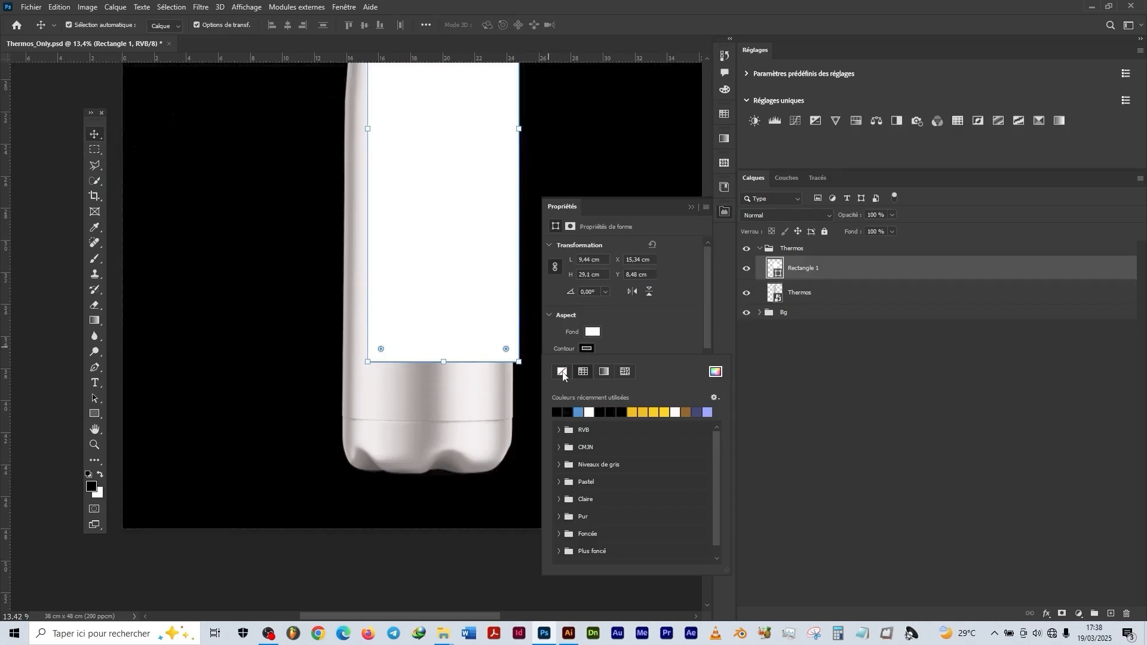
left_click(562, 373)
left_click(95, 137)
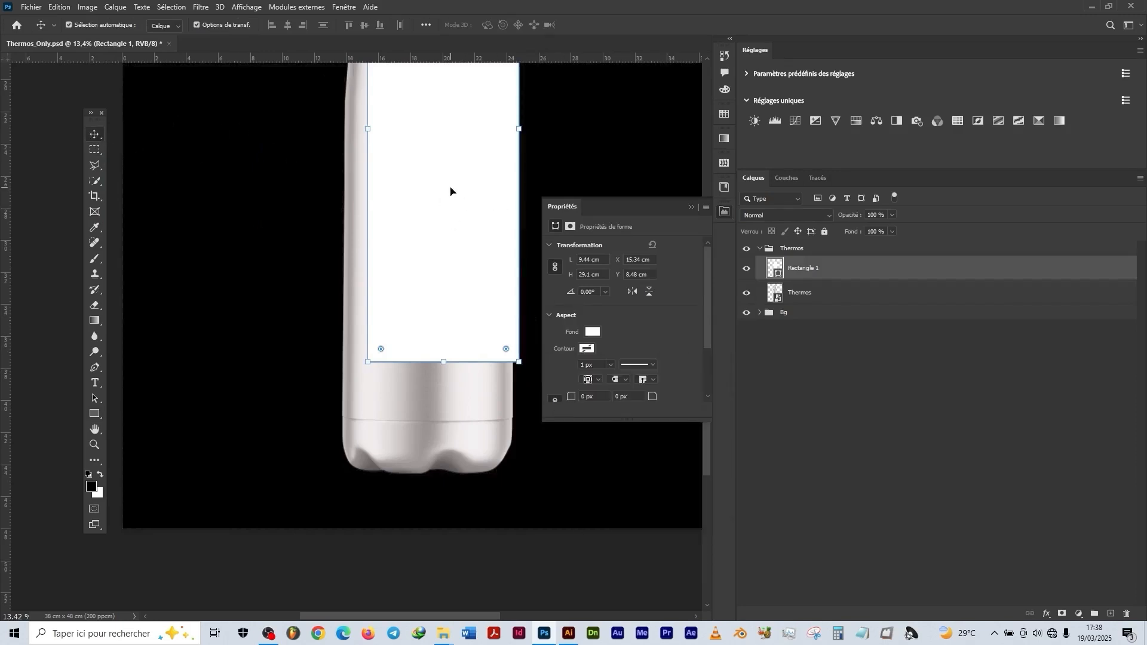
scroll(450, 191, "up", 2)
scroll(448, 350, "down", 1)
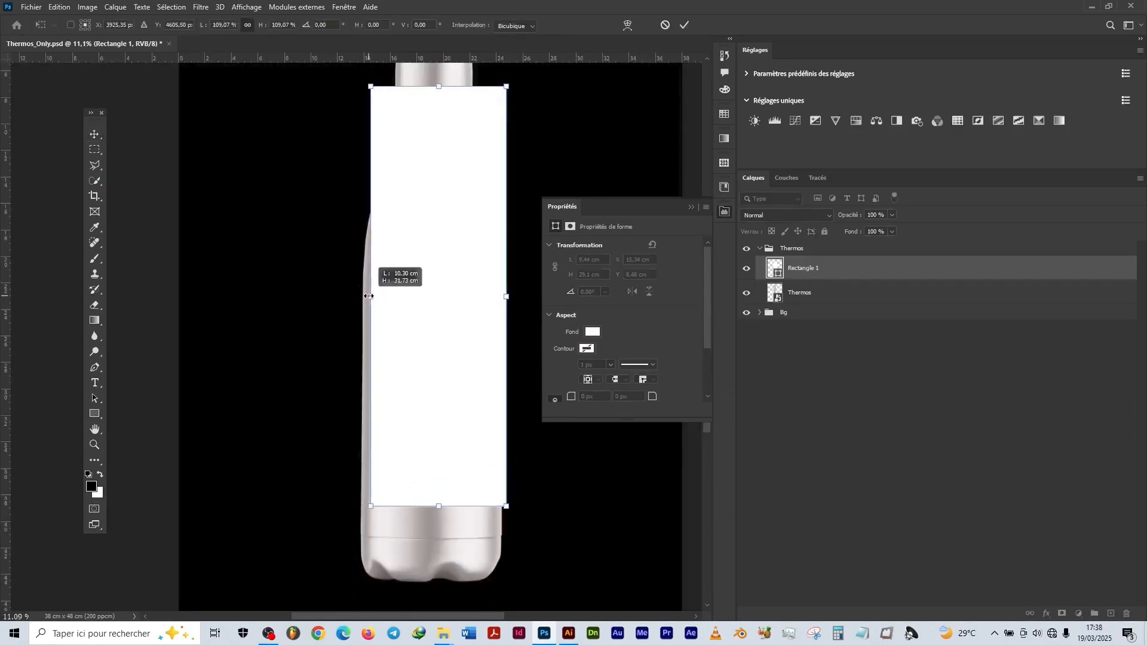
left_click_drag(369, 297, 350, 297)
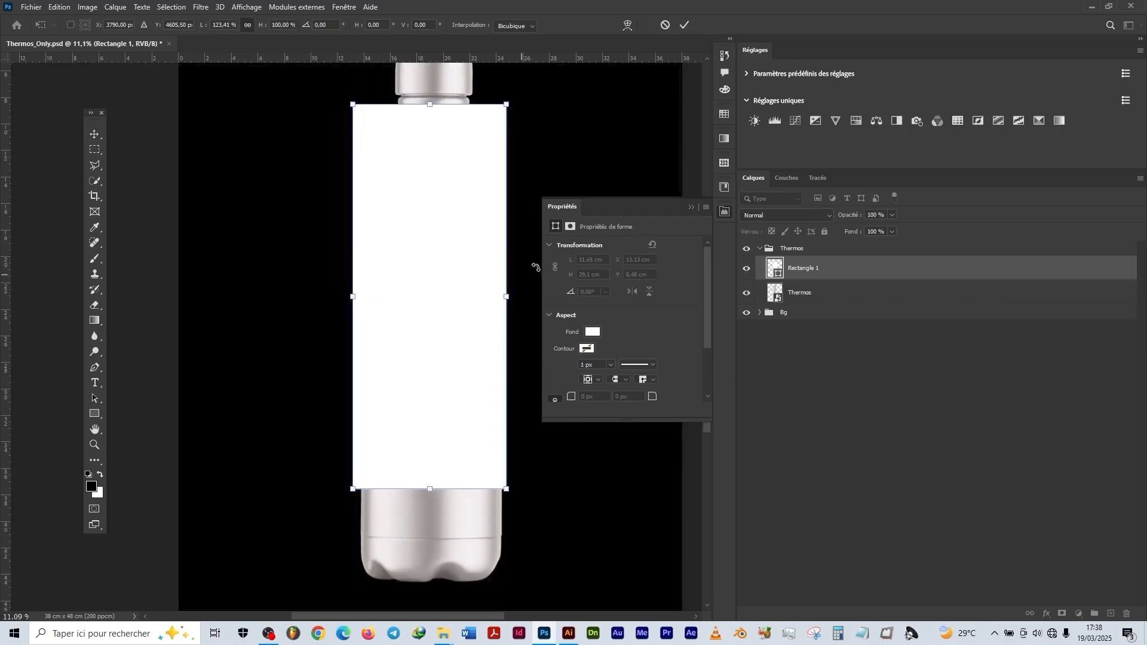
left_click(685, 26)
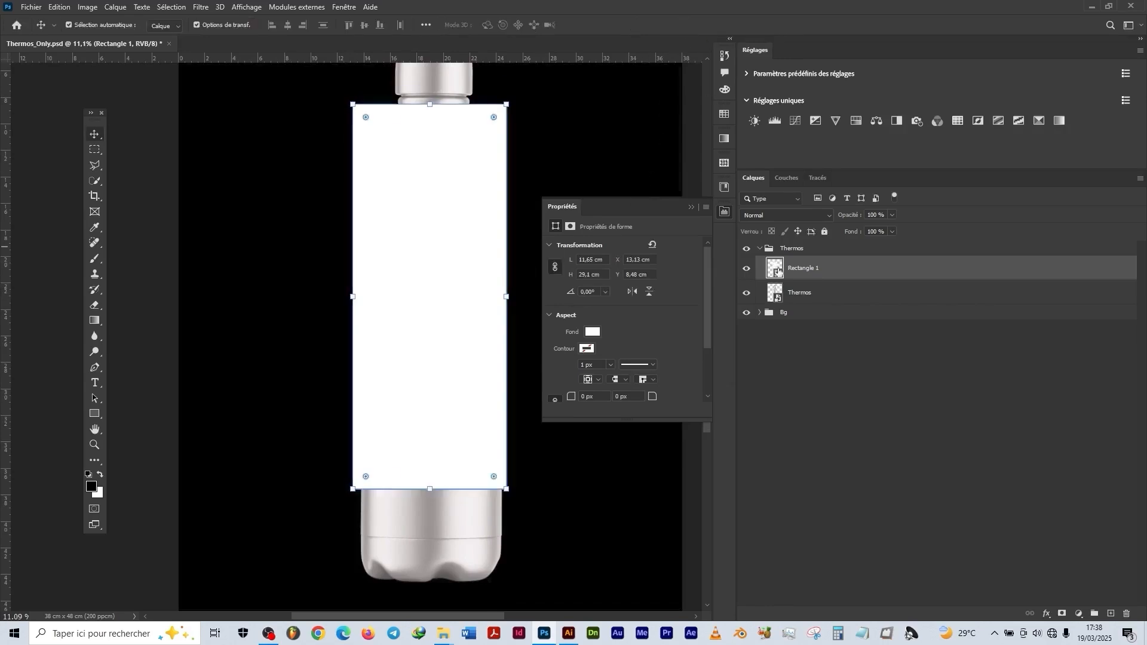
Step: Move the rectangle layer out of the Thermos group to the top of the layer stack and rename it Mock-Up
left_click_drag(805, 267, 800, 247)
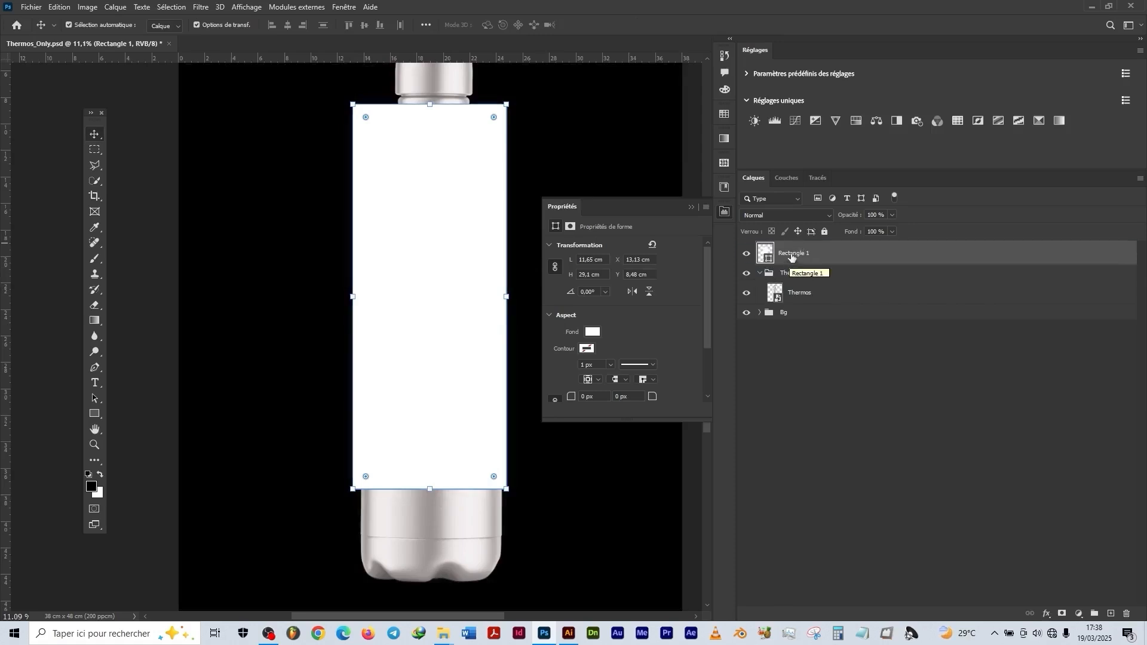
double_click(792, 253)
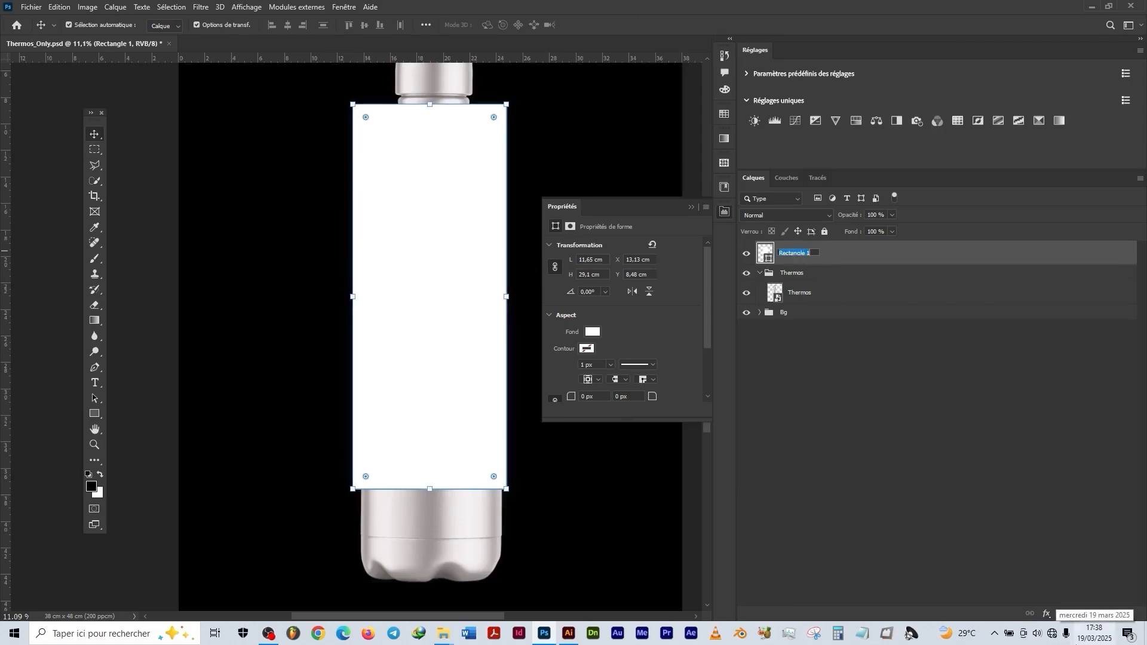
type("Mock-Up")
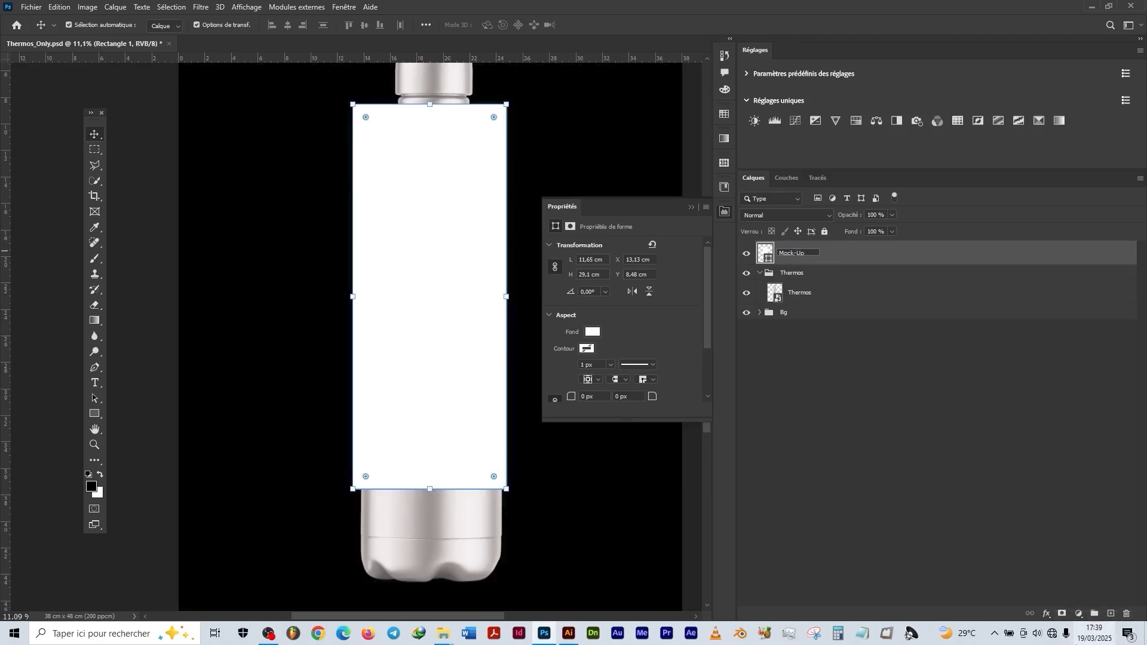
key("ctrl+a")
key("ctrl+c")
left_click(879, 258)
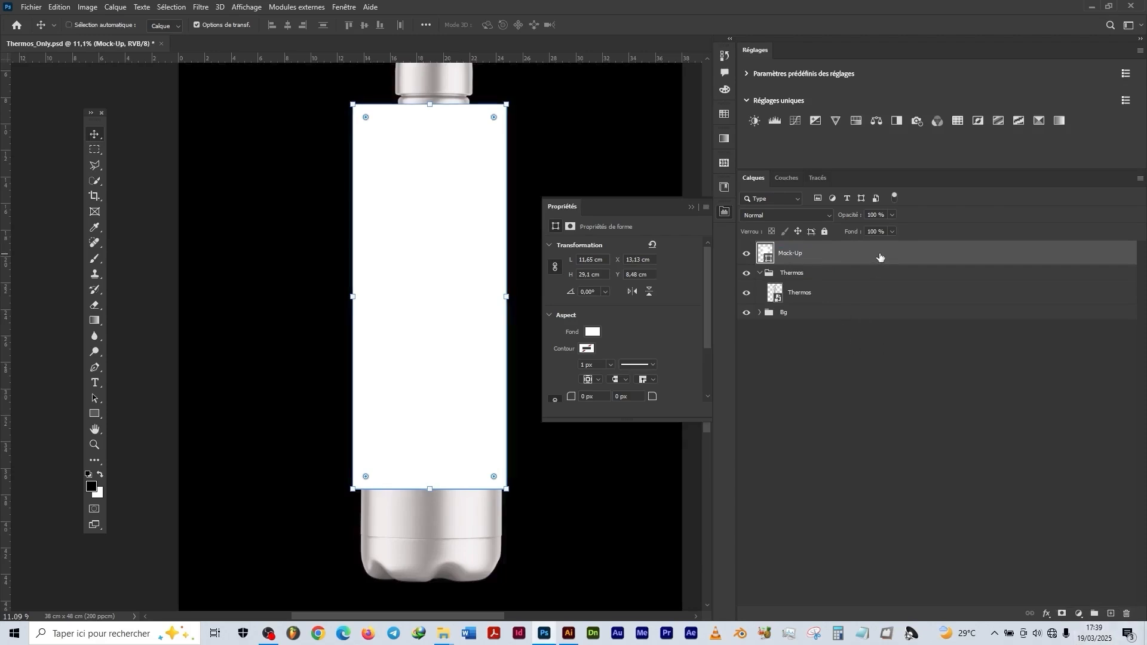
Step: Group the Mock-Up rectangle layer and name the new group Mock-Up
key("ctrl+g")
double_click(783, 250)
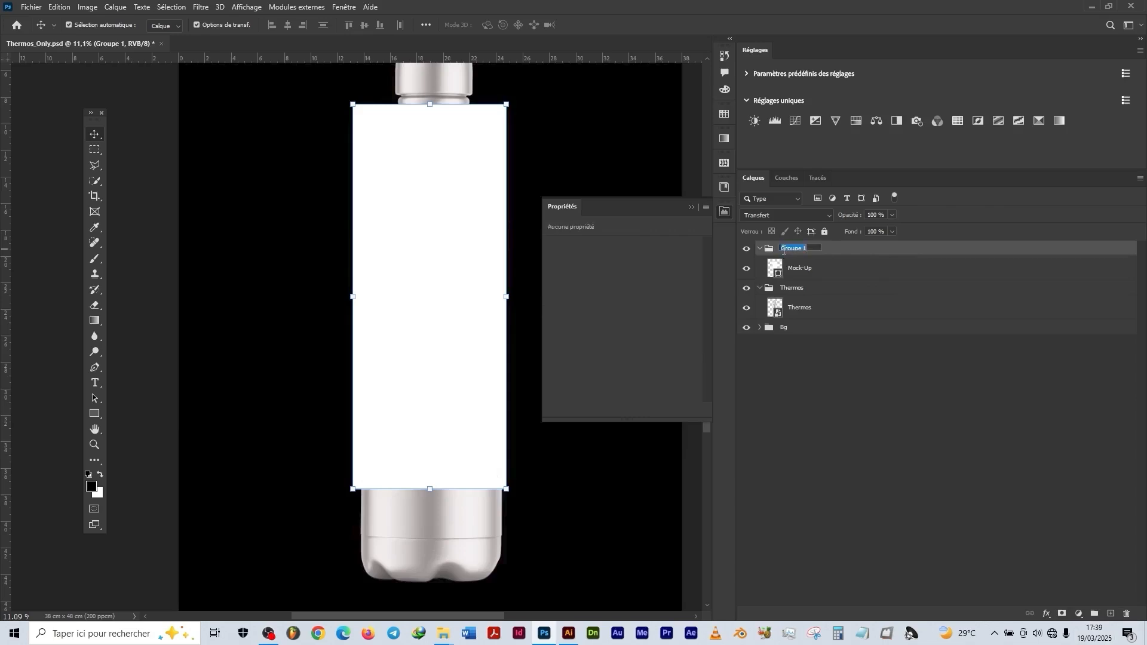
key("ctrl+v")
Step: Convert the Mock-Up layer to a smart object and open its contents, with the Properties panel collapsed
left_click(807, 273)
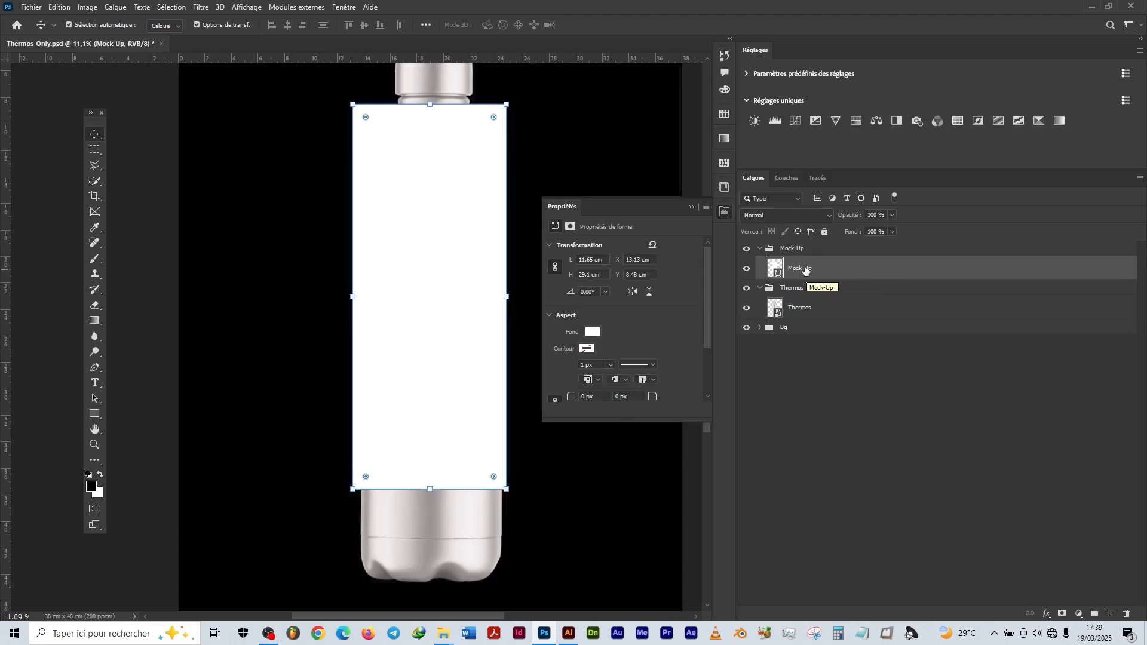
right_click(844, 264)
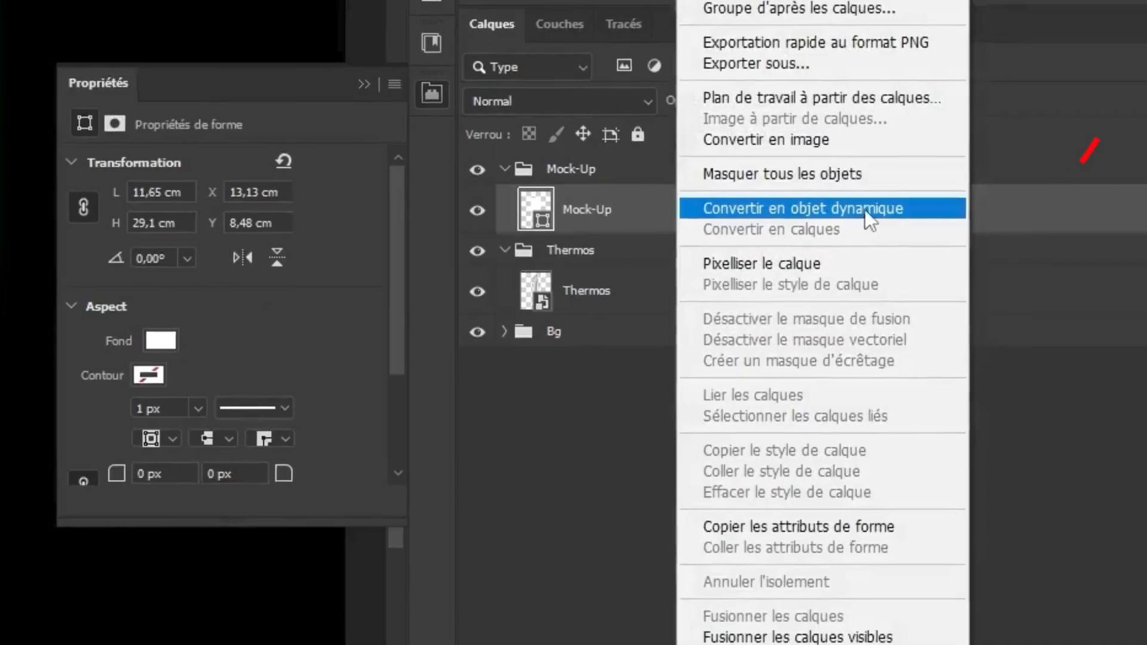
left_click(866, 209)
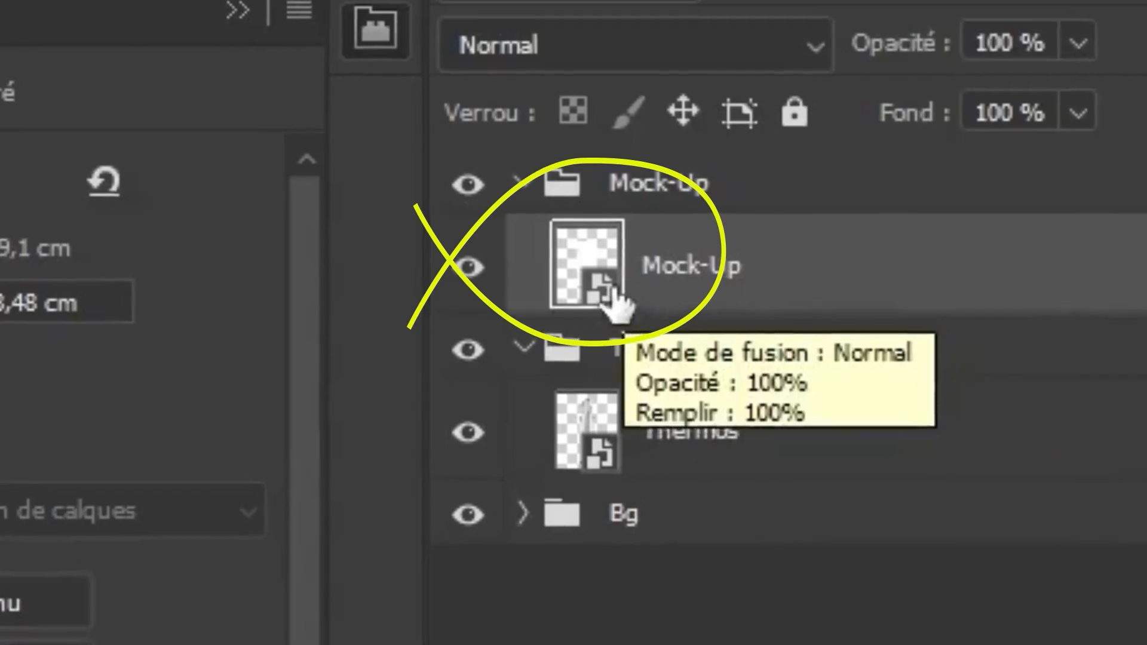
double_click(780, 275)
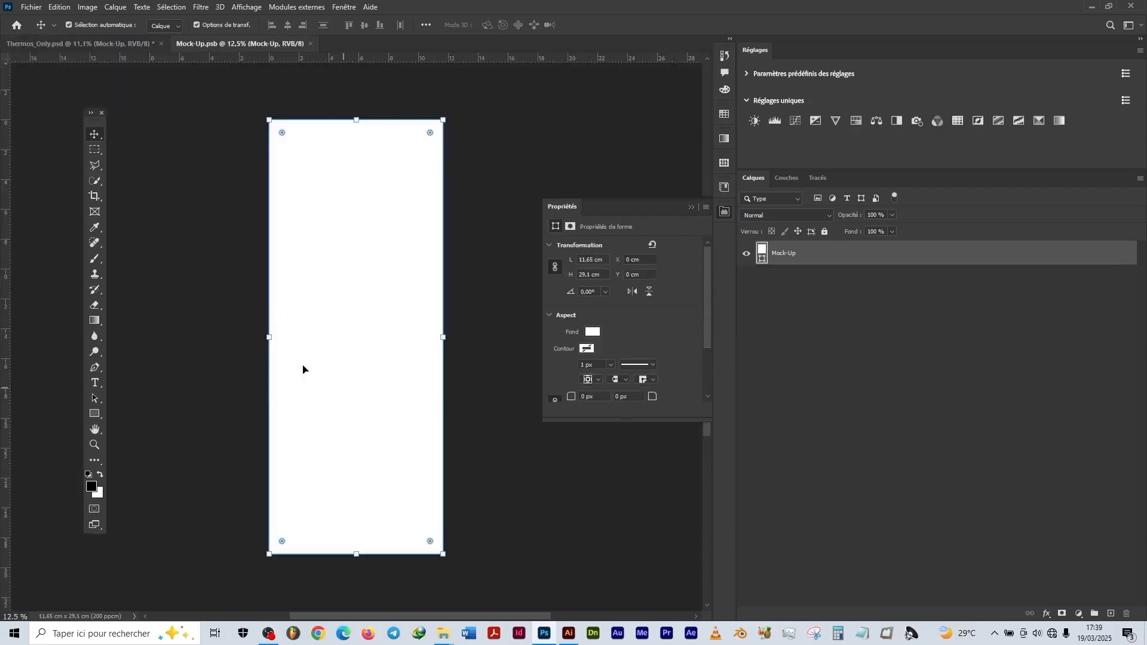
left_click(693, 208)
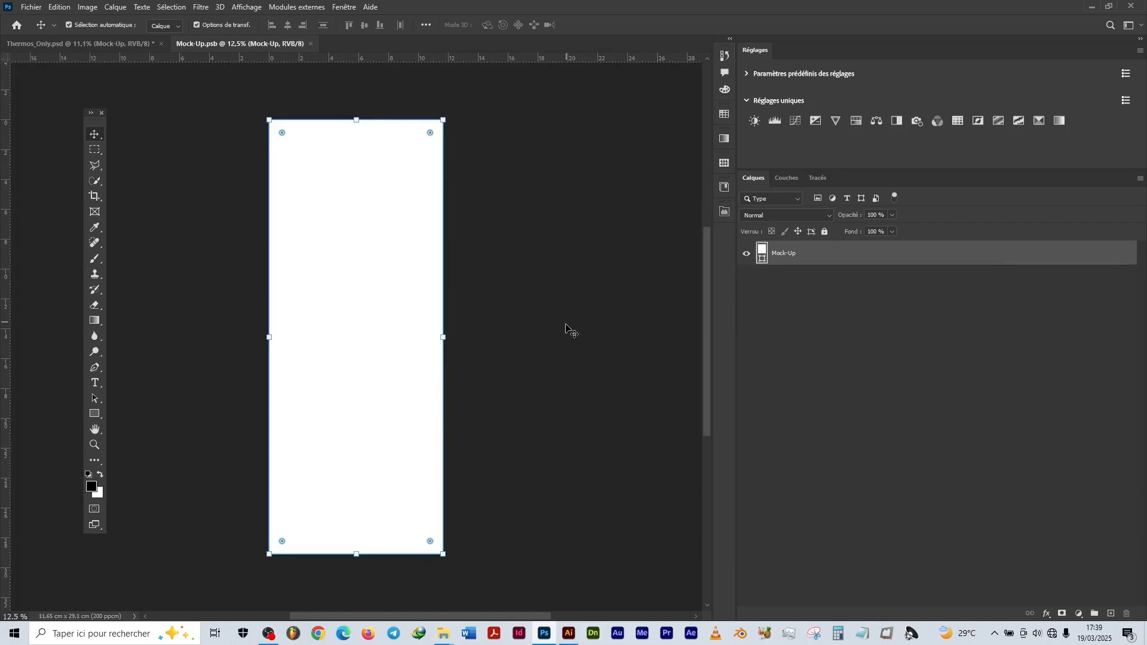
Step: Switch to Illustrator, select the whole pink pattern on the second artboard, and bring it into Photoshop's Mock-Up.psb document
left_click(567, 634)
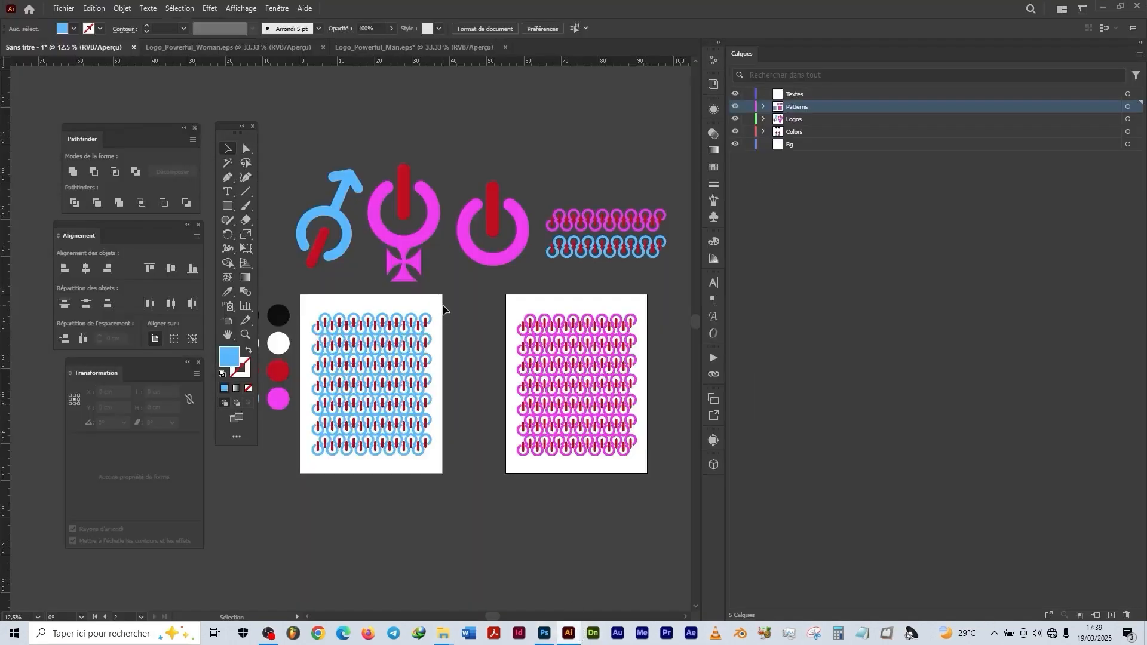
left_click(313, 313)
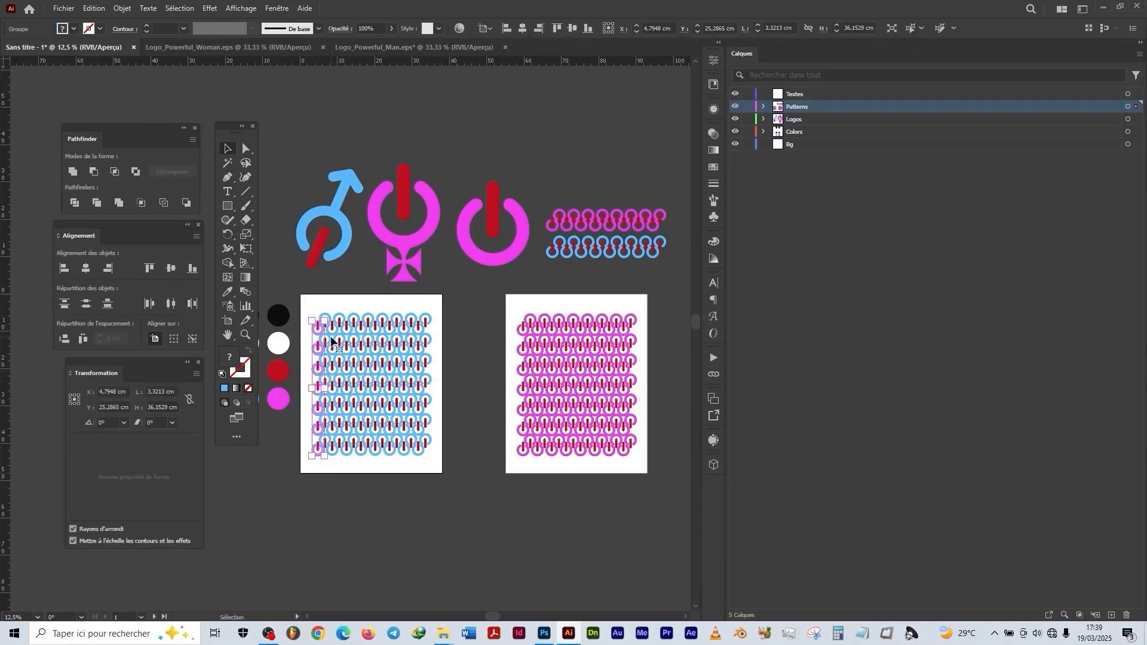
left_click_drag(498, 306, 655, 491)
left_click_drag(533, 364, 334, 285)
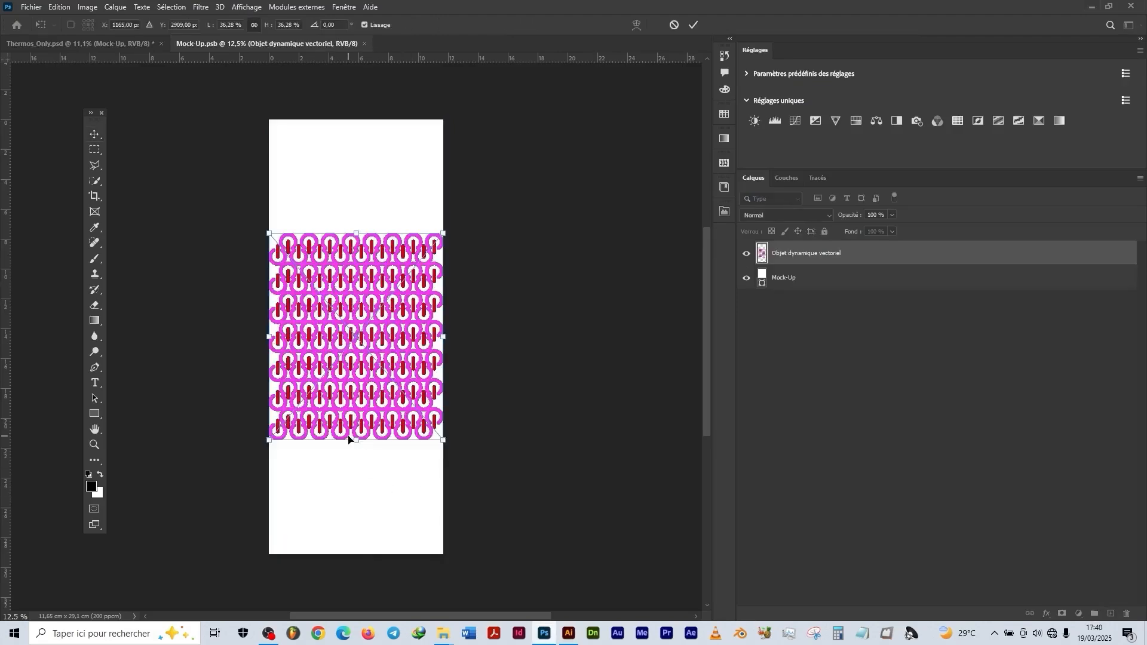
Step: Enlarge the placed pink pattern to about 150.55 % and position it to cover the whole Mock-Up canvas
left_click_drag(359, 443, 357, 604)
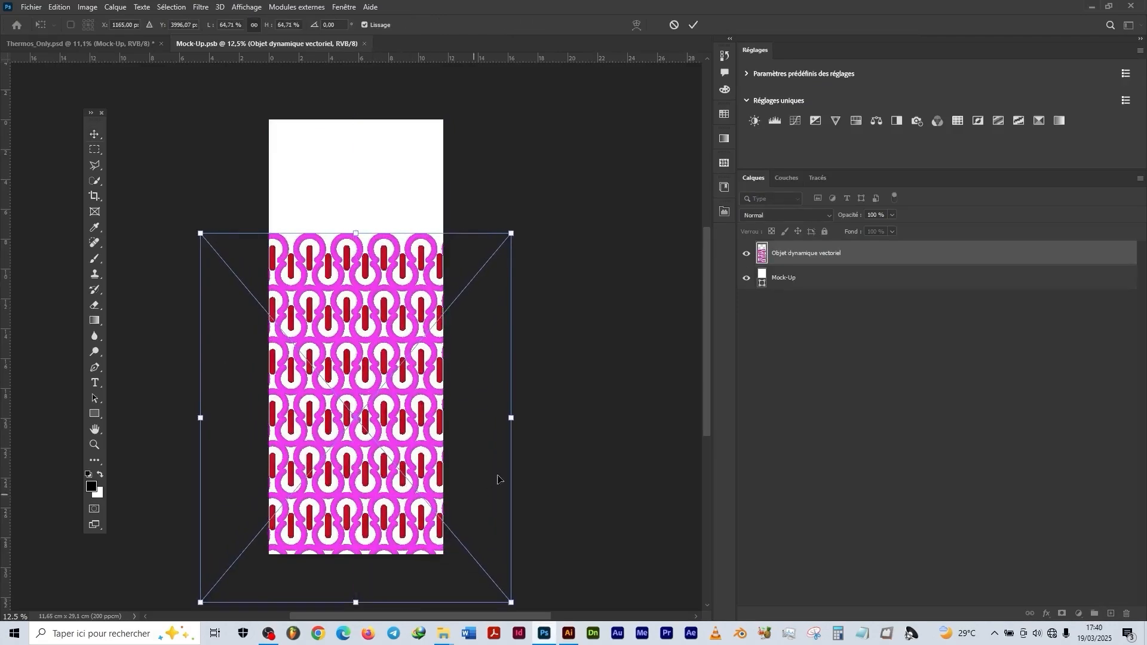
left_click_drag(511, 418, 681, 336)
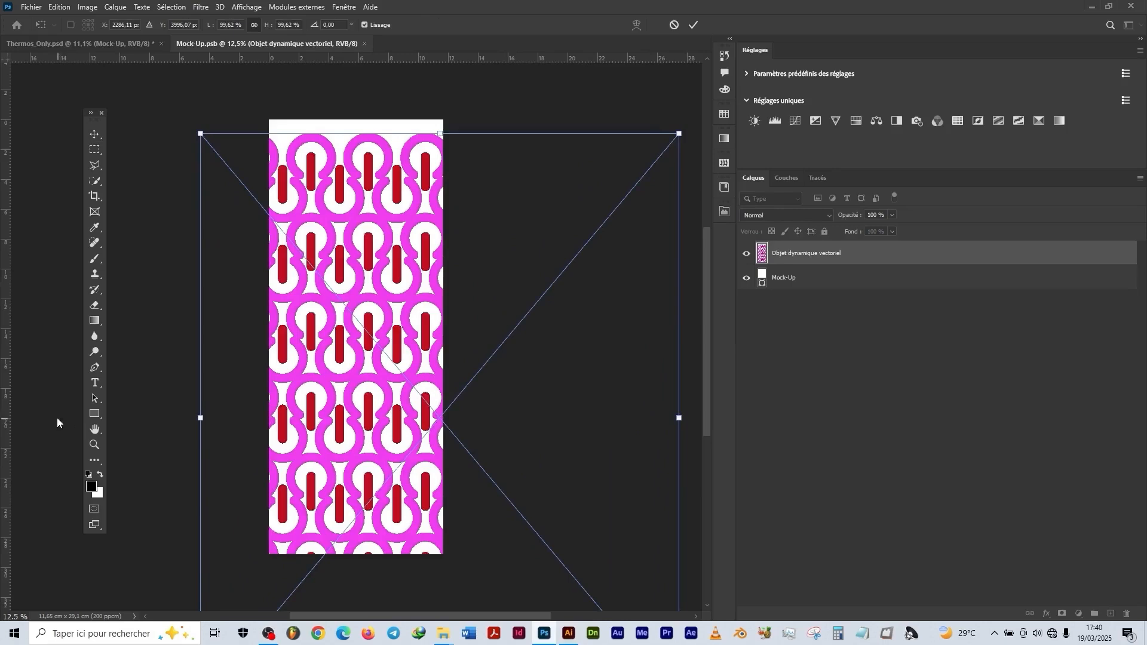
left_click_drag(201, 418, 7, 447)
mouse_move(393, 418)
left_mouse_down()
mouse_move(394, 375)
mouse_move(390, 400)
left_mouse_up()
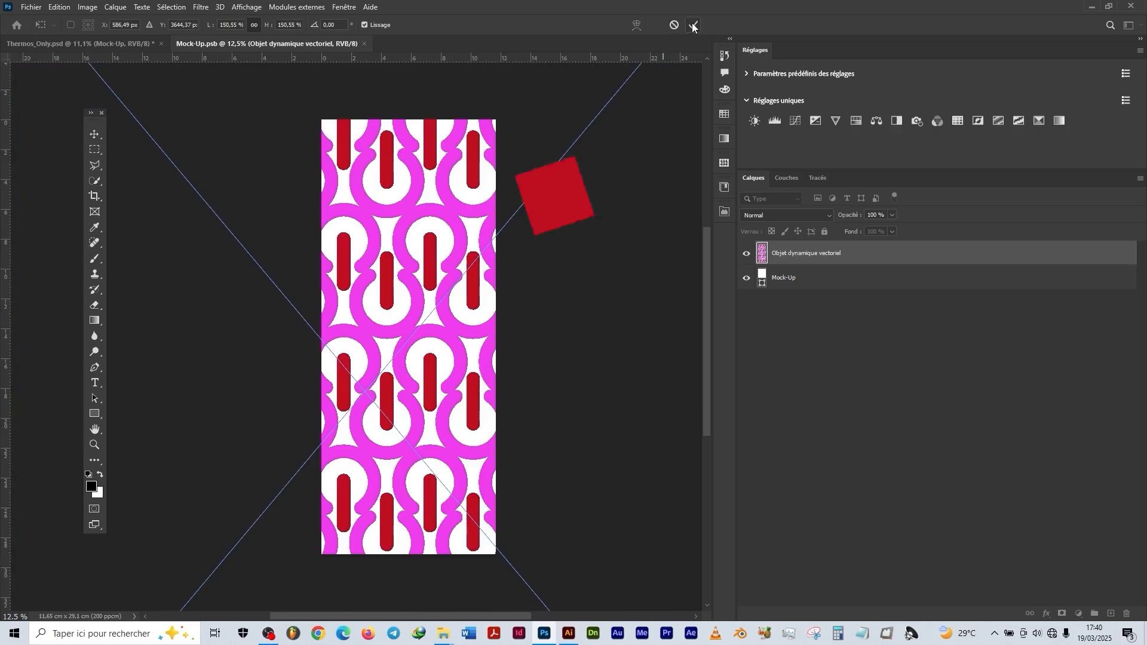
key("Return")
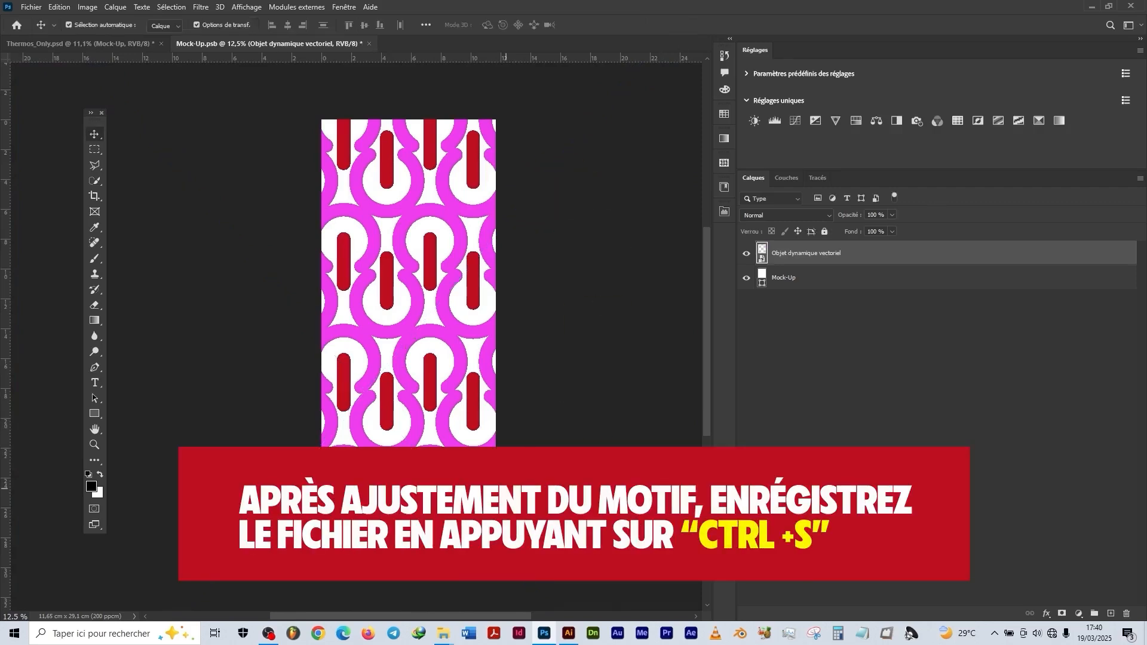
Step: Rename the placed pattern layer Motif Dame and hide the white Mock-Up rectangle layer beneath it
double_click(795, 254)
type("Motif Dame")
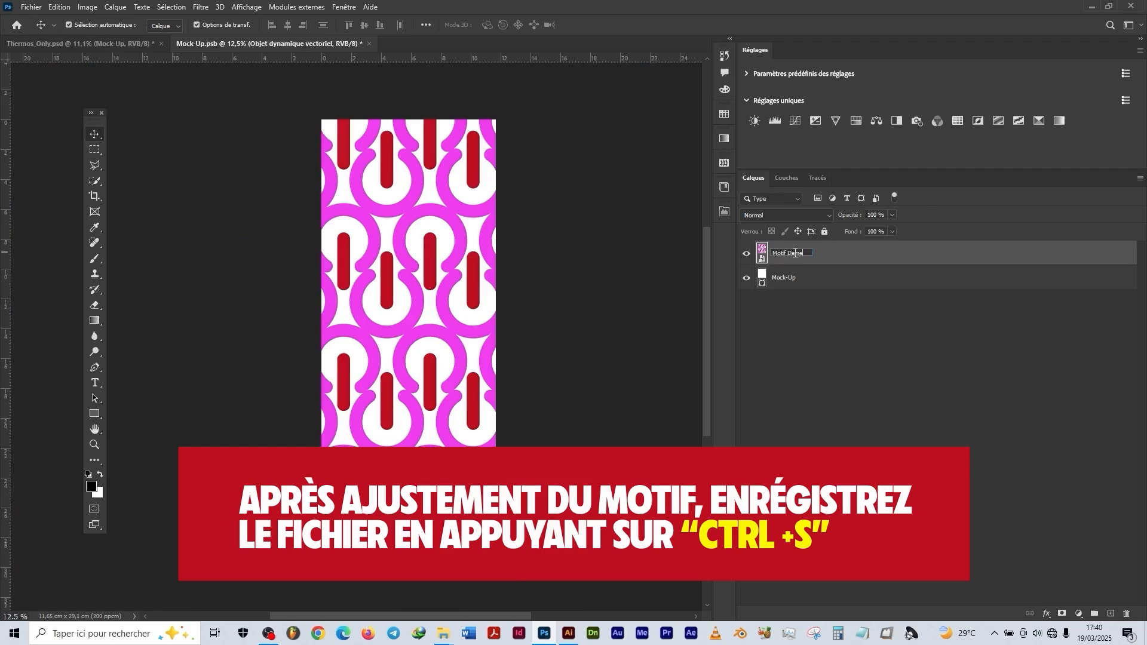
key("Return")
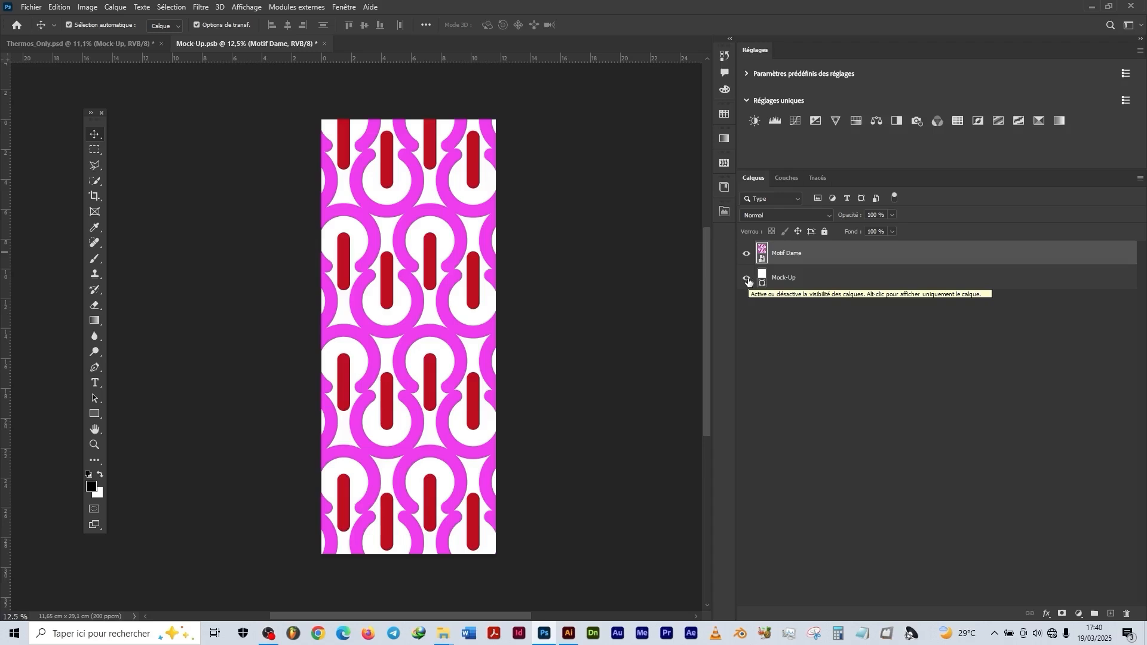
left_click(747, 279)
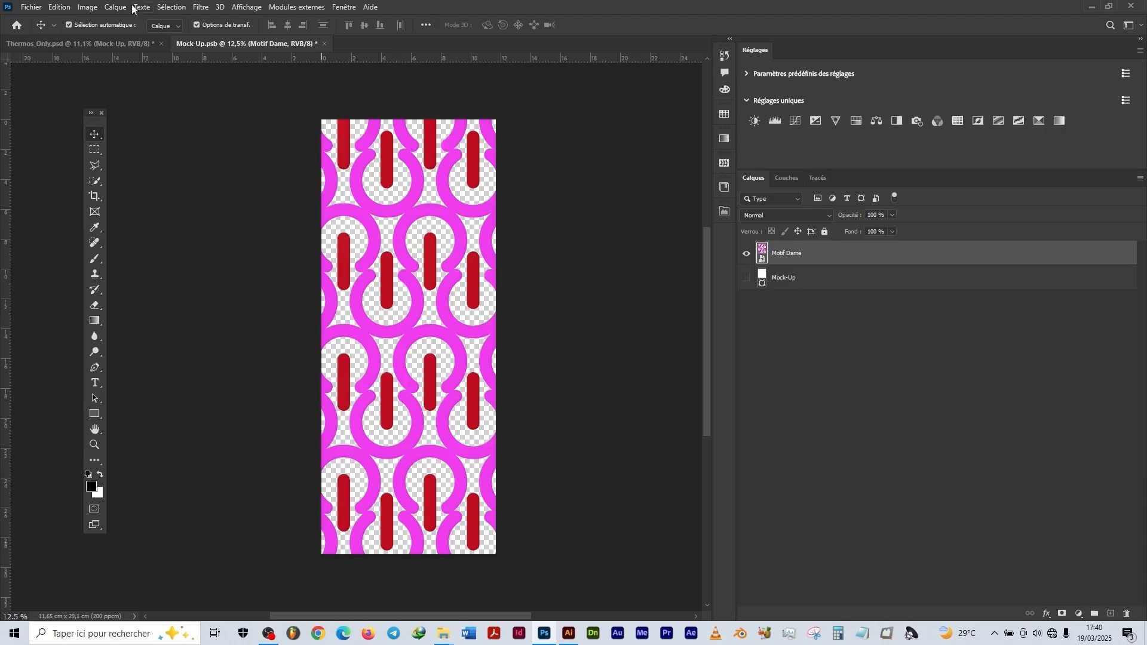
Step: Save the Mock-Up smart object's contents and select the bottle's Thermos layer in the Thermos_Only document
left_click(33, 8)
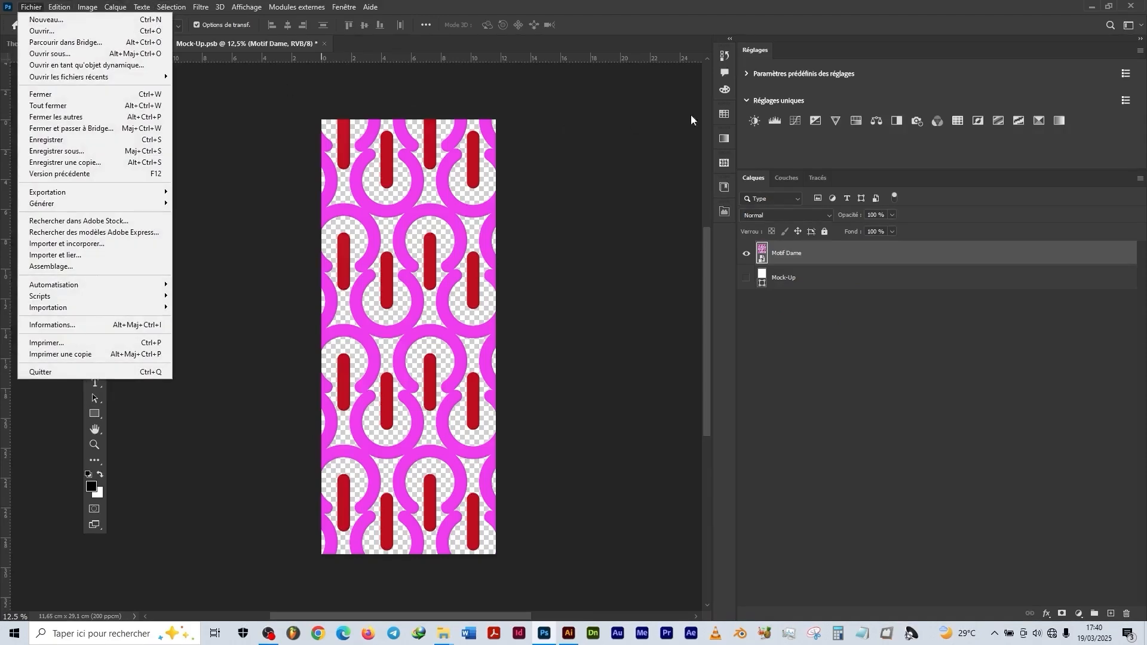
left_click(650, 11)
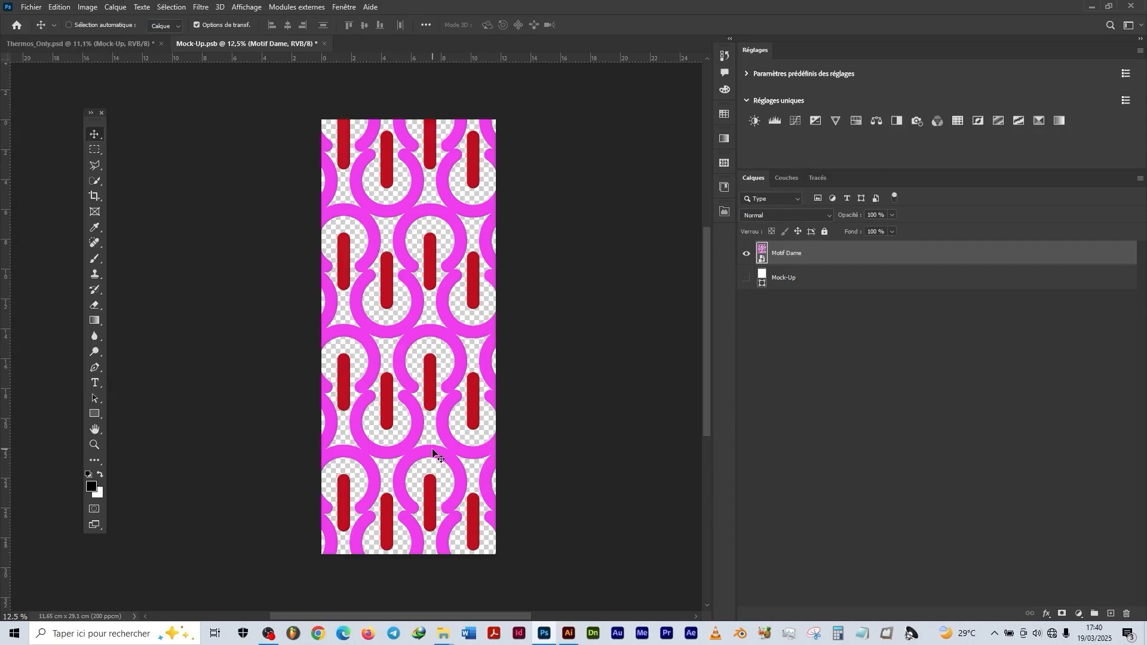
key("ctrl+s")
left_click(98, 46)
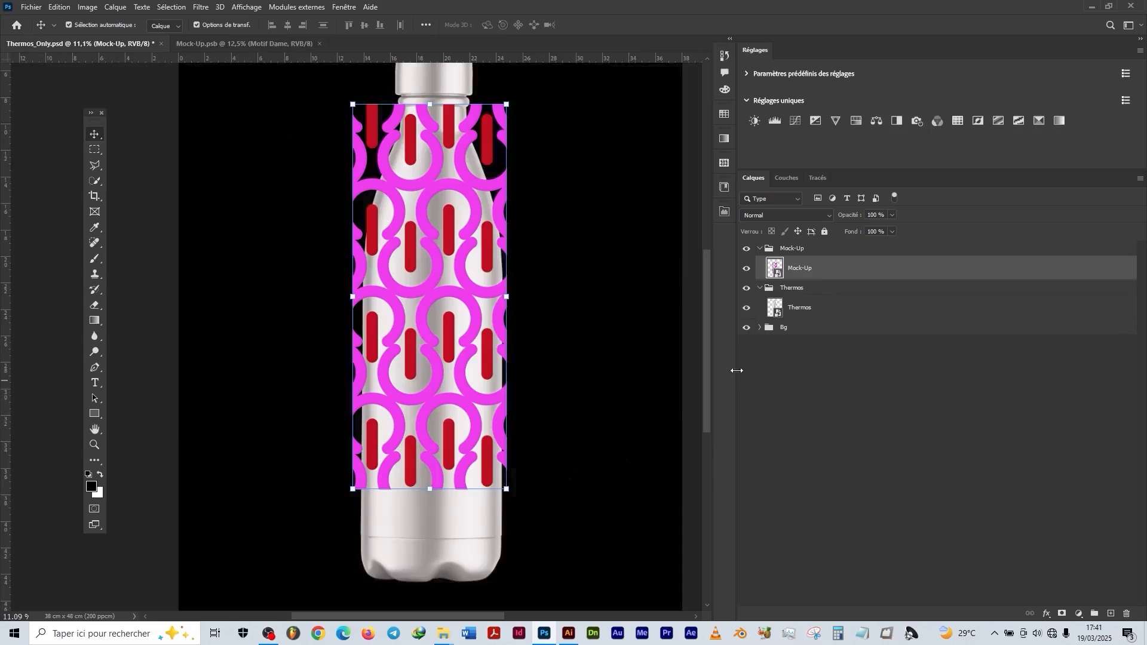
left_click(814, 309)
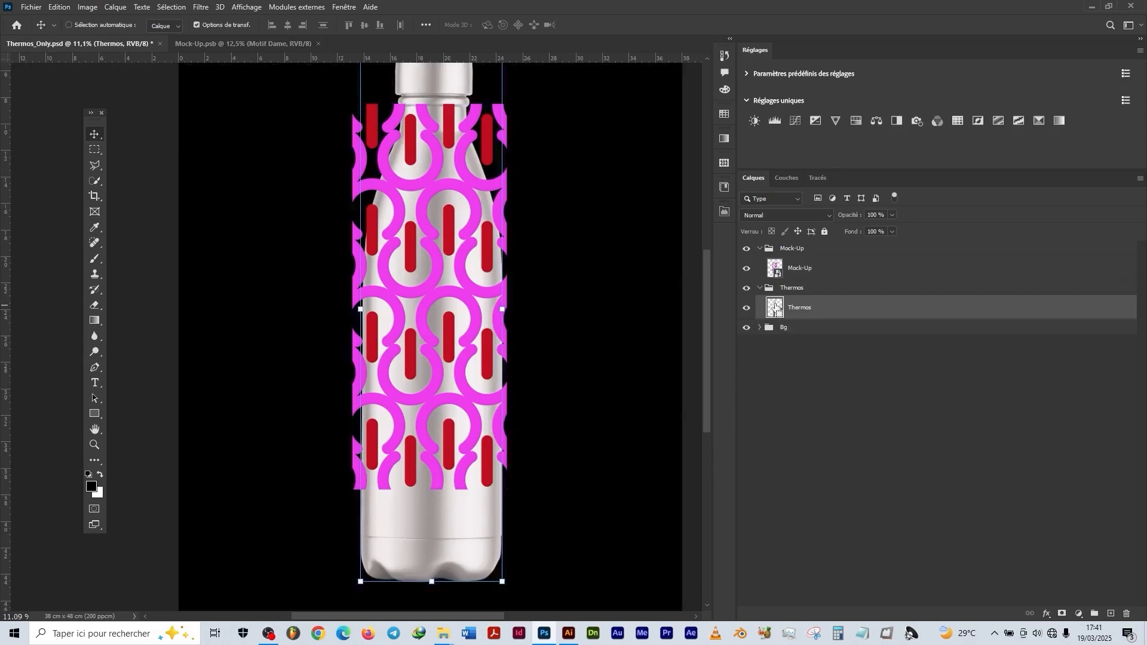
Step: Load the Thermos layer's outline as a selection and add it as a layer mask to the Mock-Up group
left_click(775, 308, "ctrl")
scroll(376, 487, "up", 5)
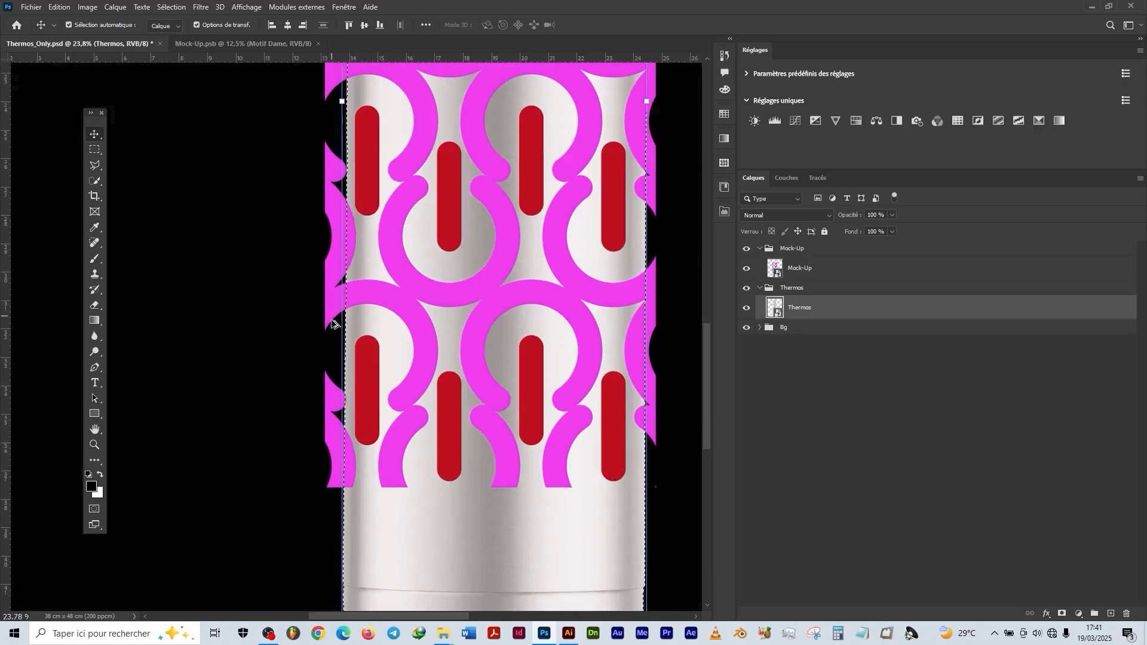
scroll(370, 490, "down", 5)
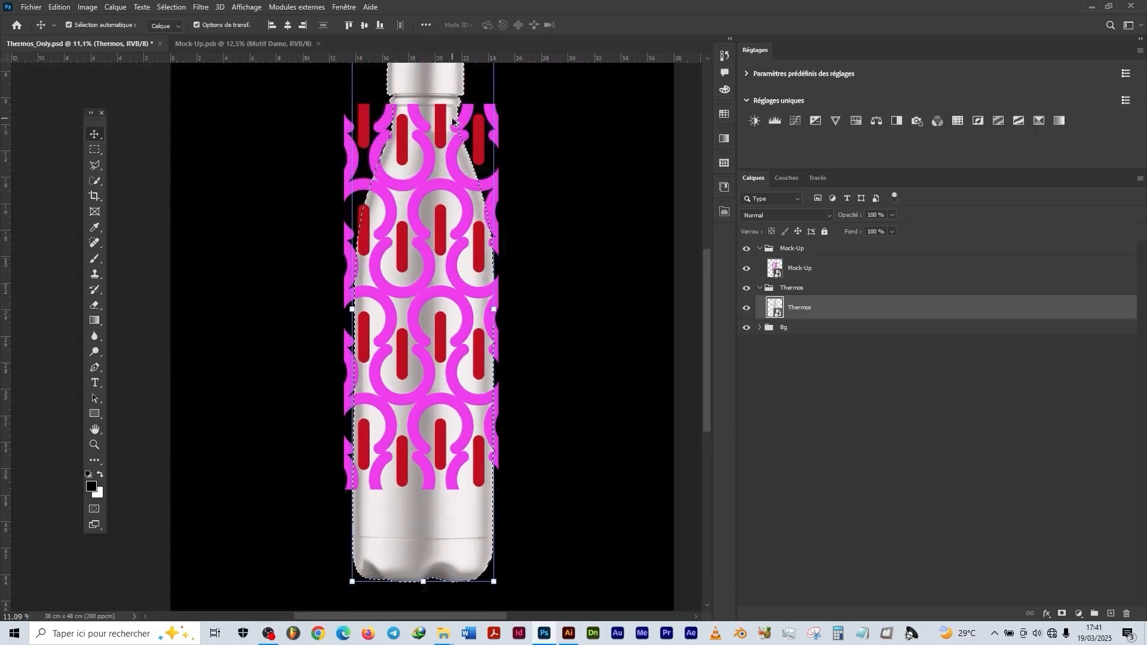
left_click_drag(454, 122, 440, 172)
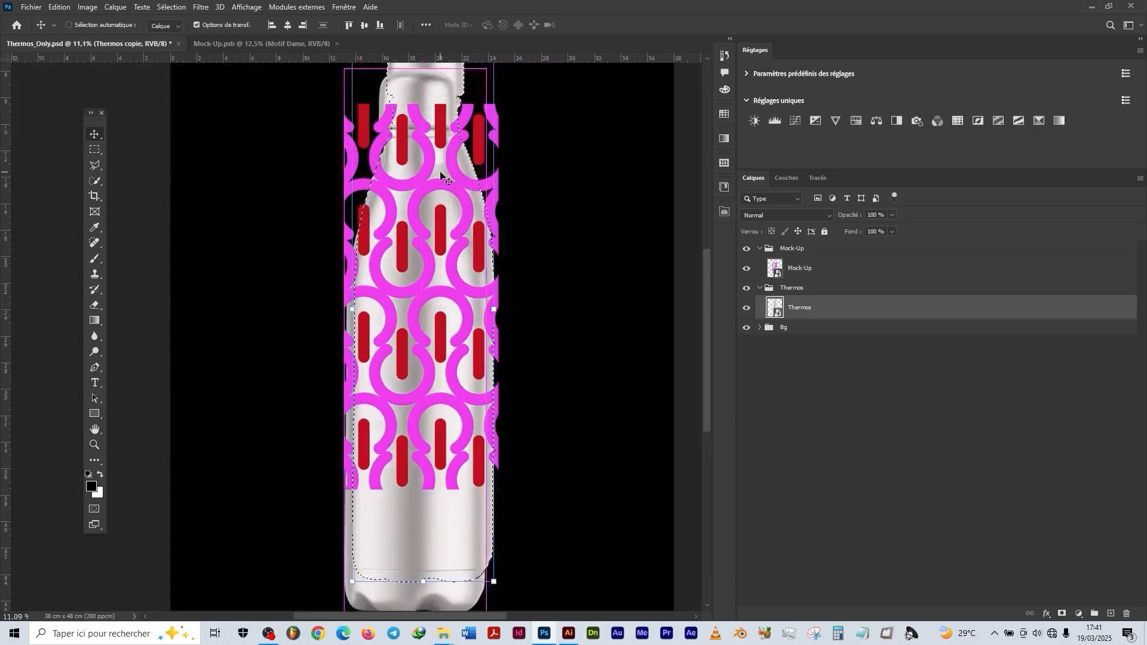
key("ctrl+z")
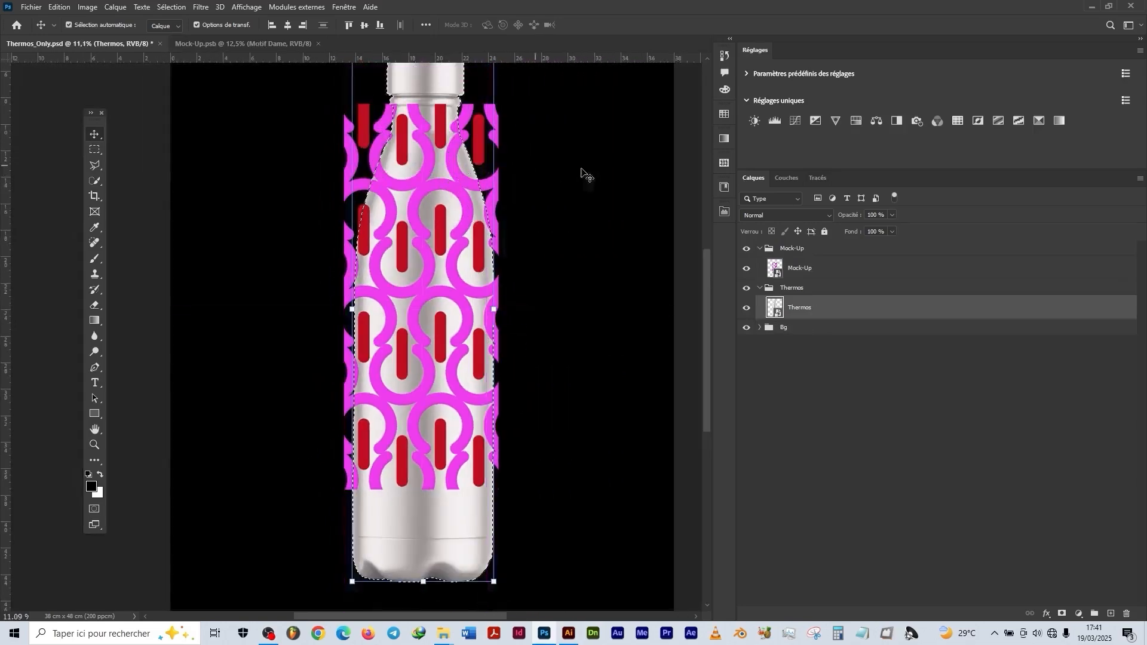
left_click(797, 249)
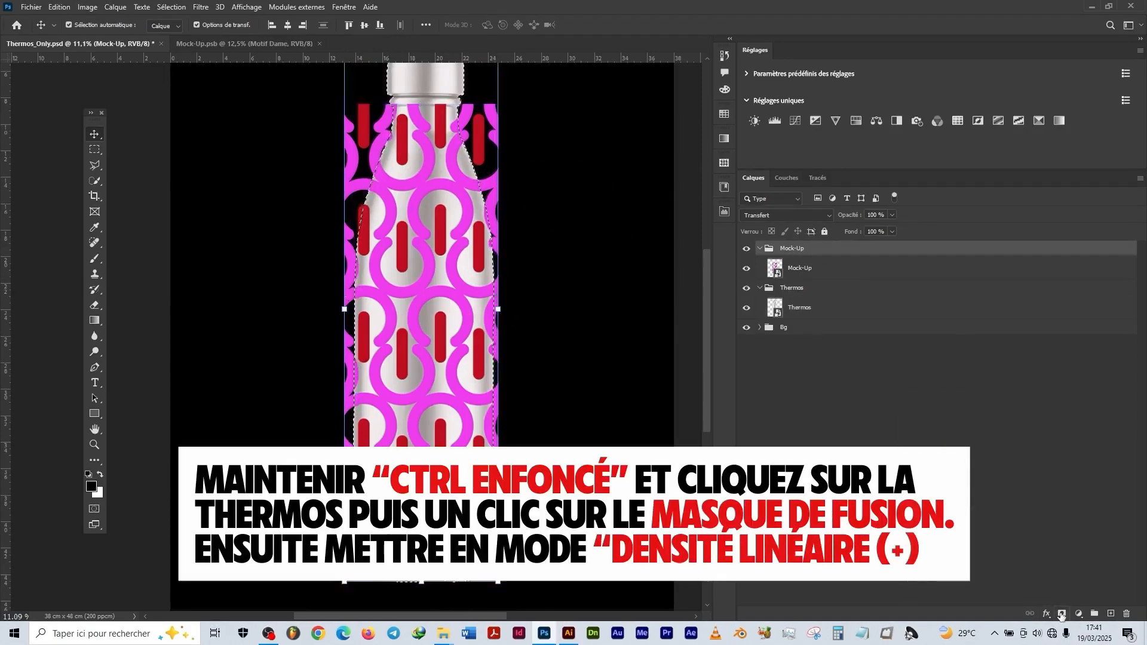
left_click(1061, 615)
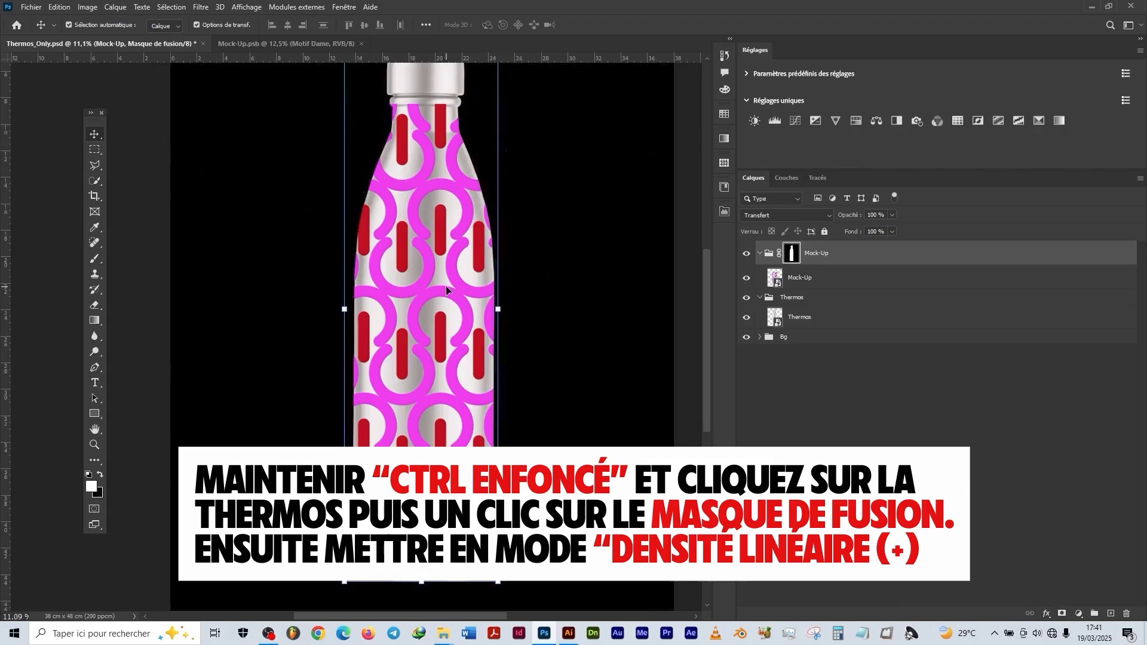
Step: Set the masked Mock-Up group's blend mode to Densité linéaire +
scroll(435, 380, "down", 2)
left_click_drag(436, 324, 414, 346)
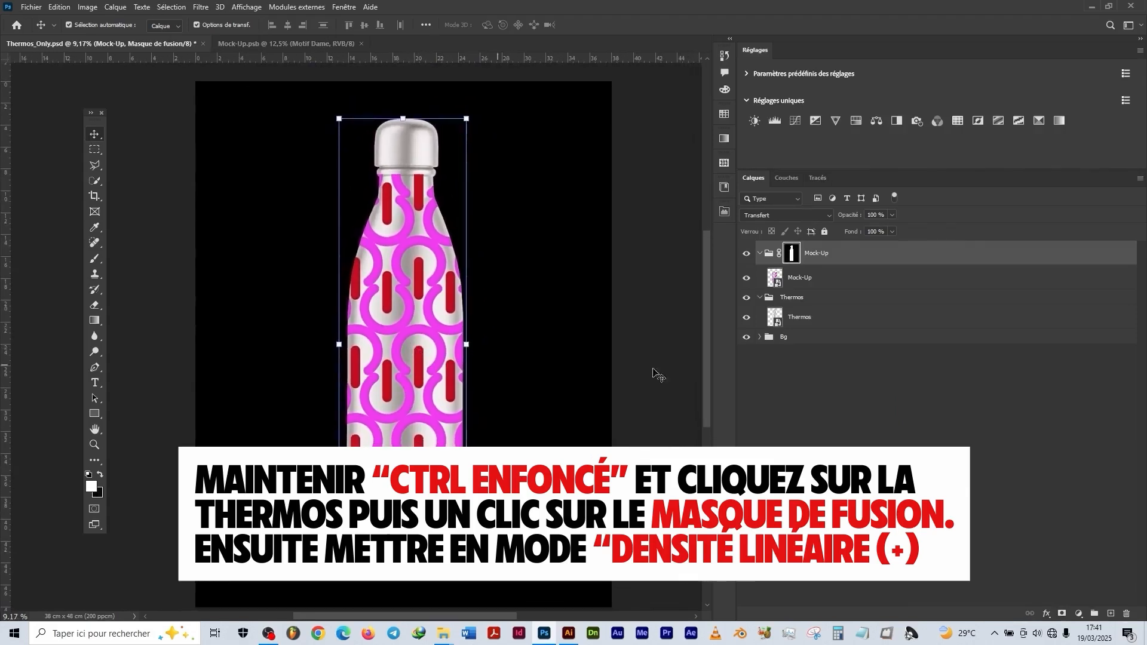
left_click(801, 215)
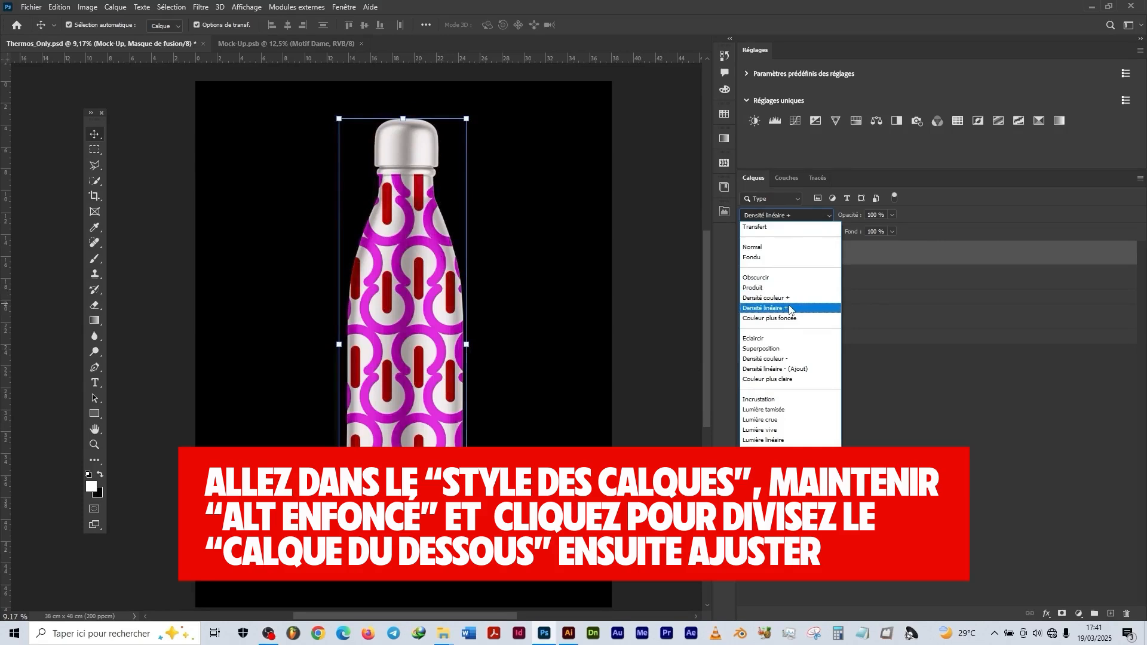
left_click(790, 308)
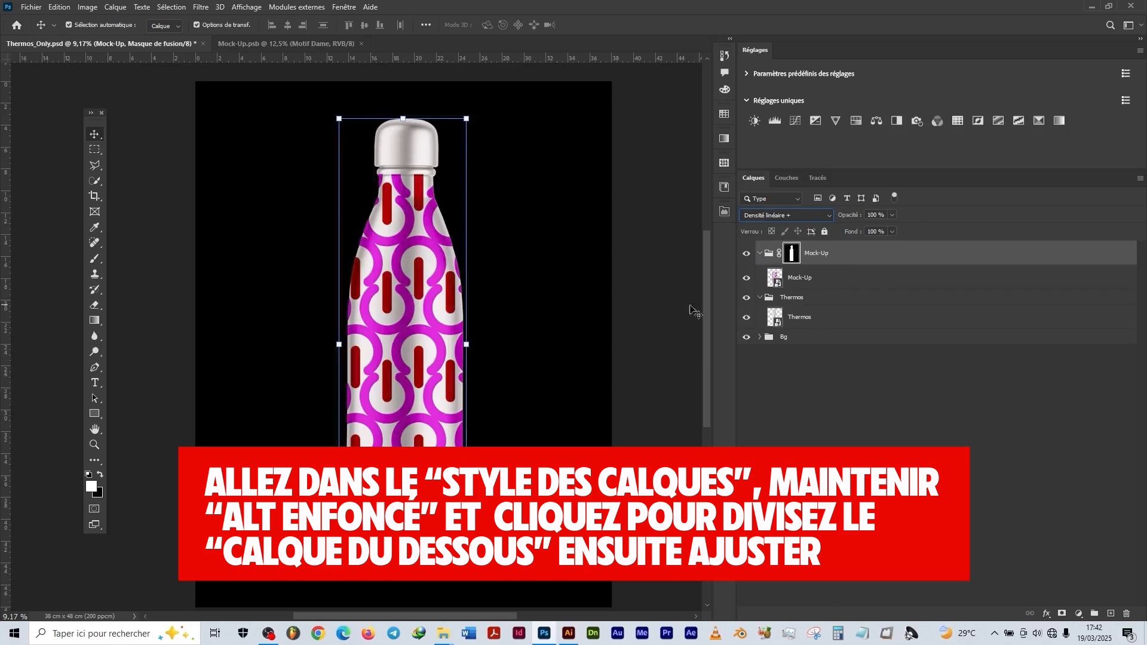
Step: In the Mock-Up group's blending options, split the underlying layer's white slider to 220 / 247 and apply the style
double_click(867, 256)
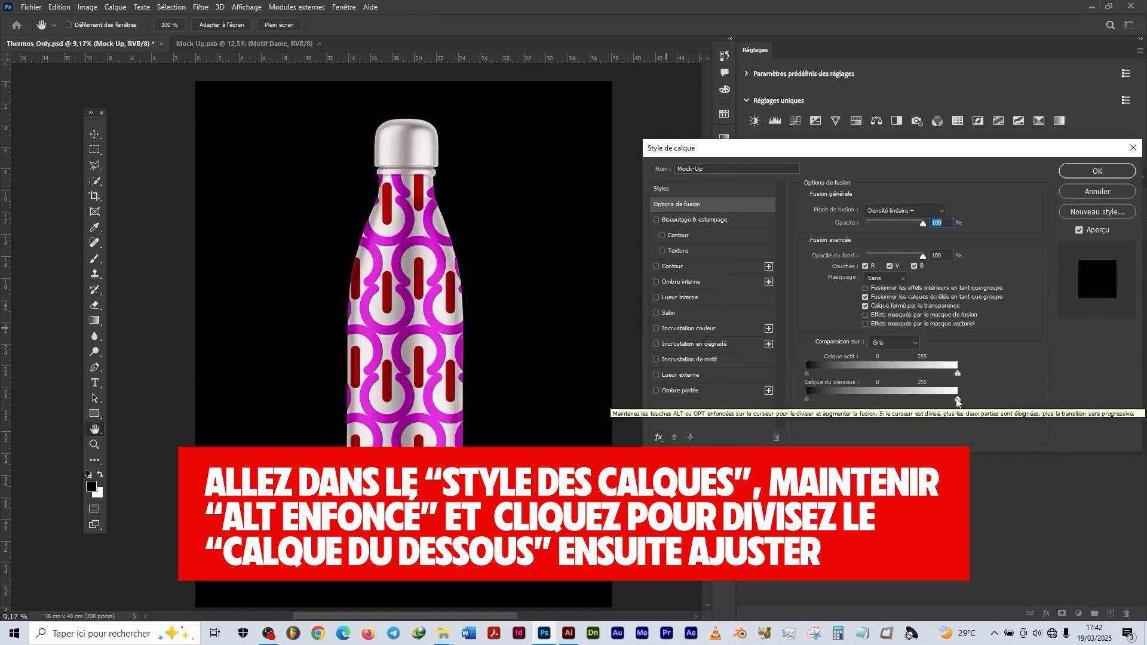
key("alt")
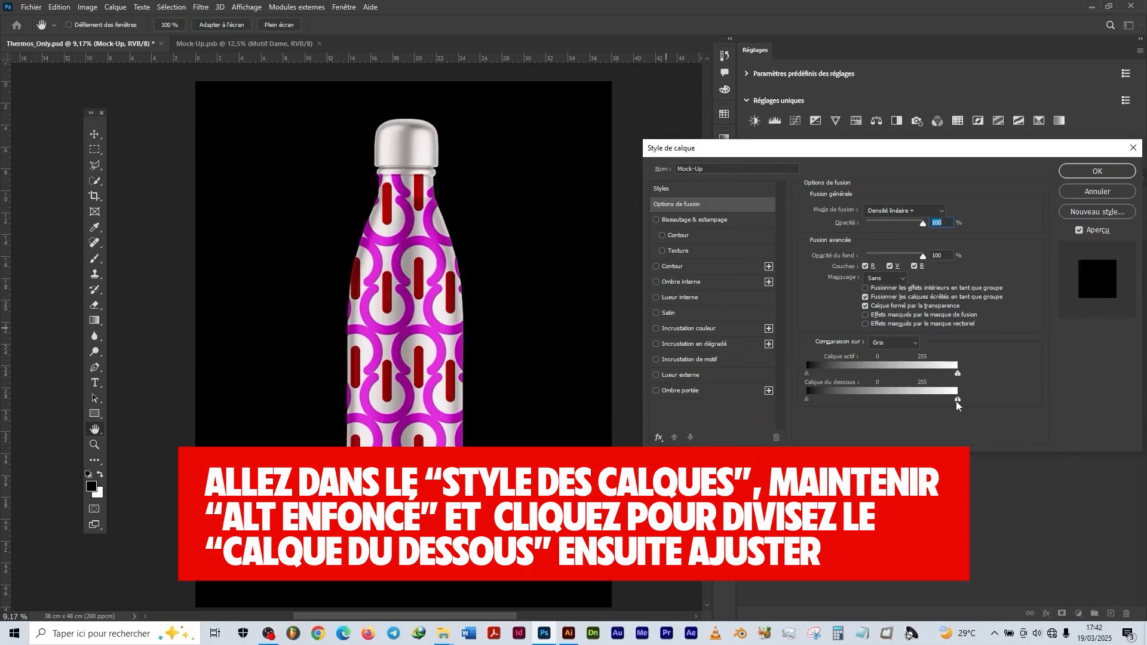
mouse_move(957, 403)
left_mouse_down()
mouse_move(938, 402)
mouse_move(955, 402)
left_mouse_up()
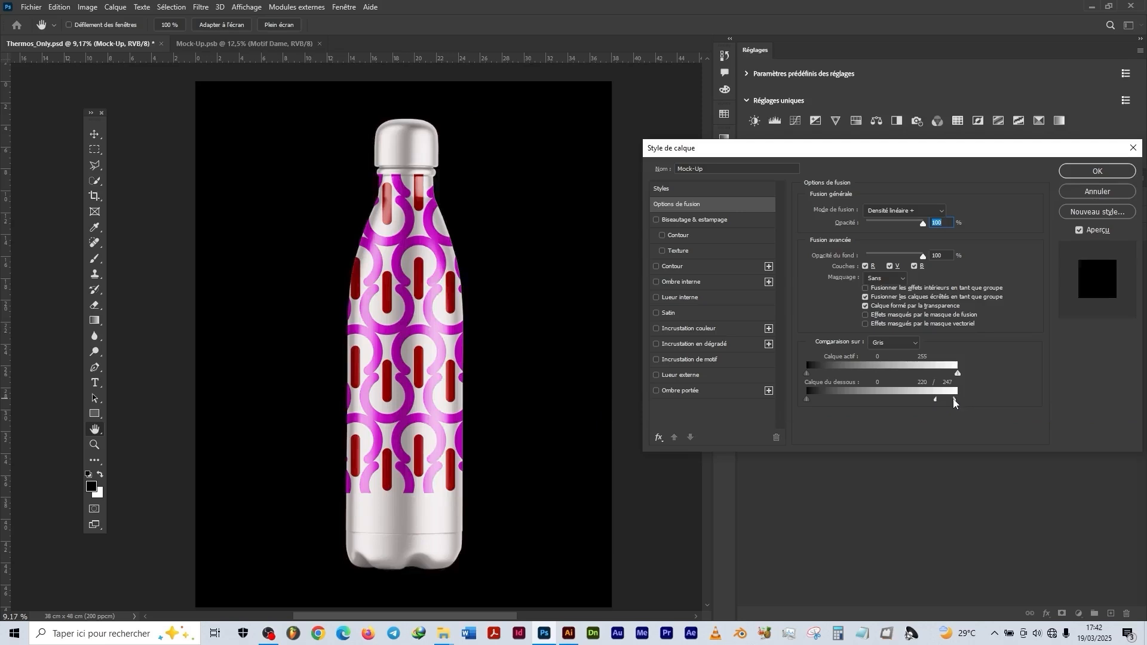
left_click(1076, 172)
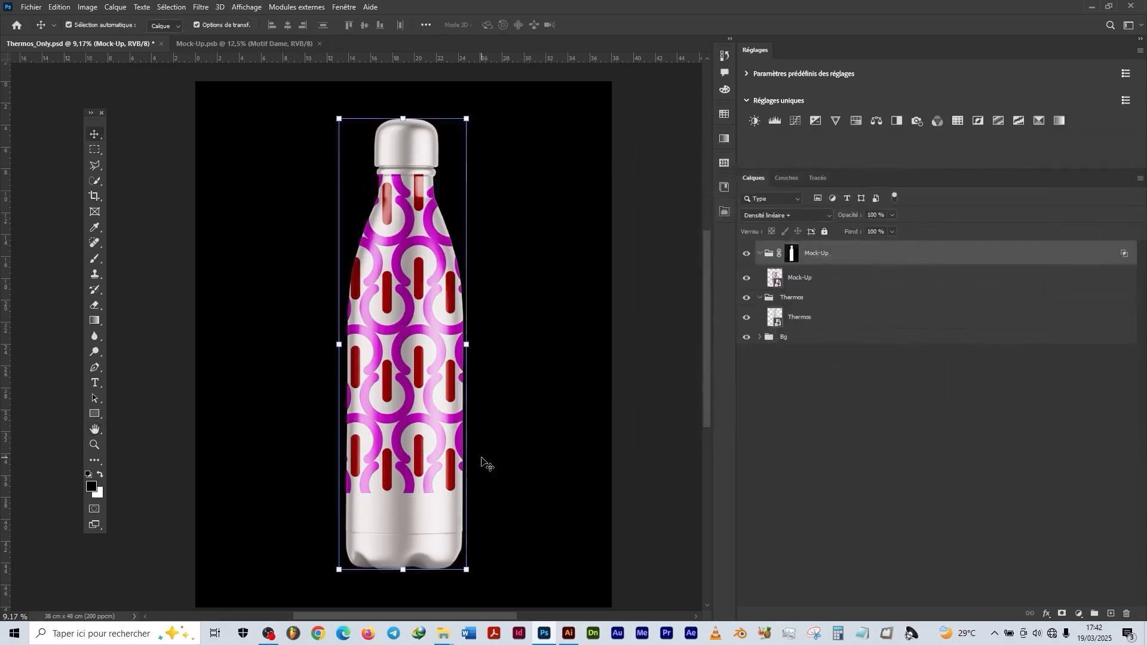
left_click(649, 415)
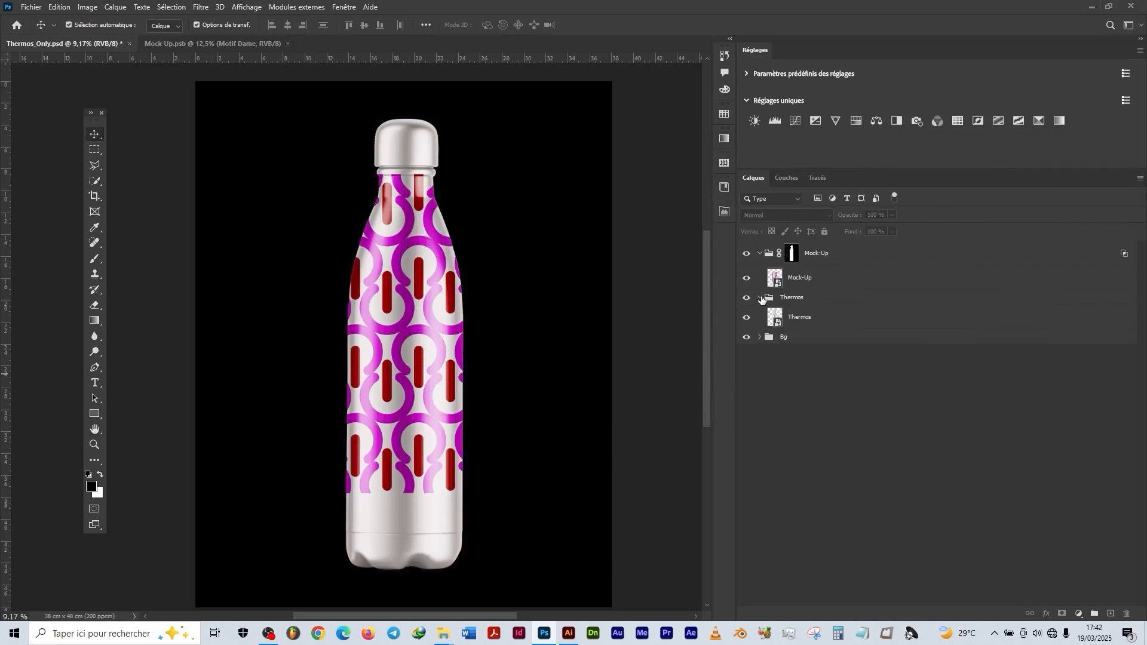
Step: Add a Levels (Niveaux) adjustment layer above the Mock-Up group
left_click(823, 258)
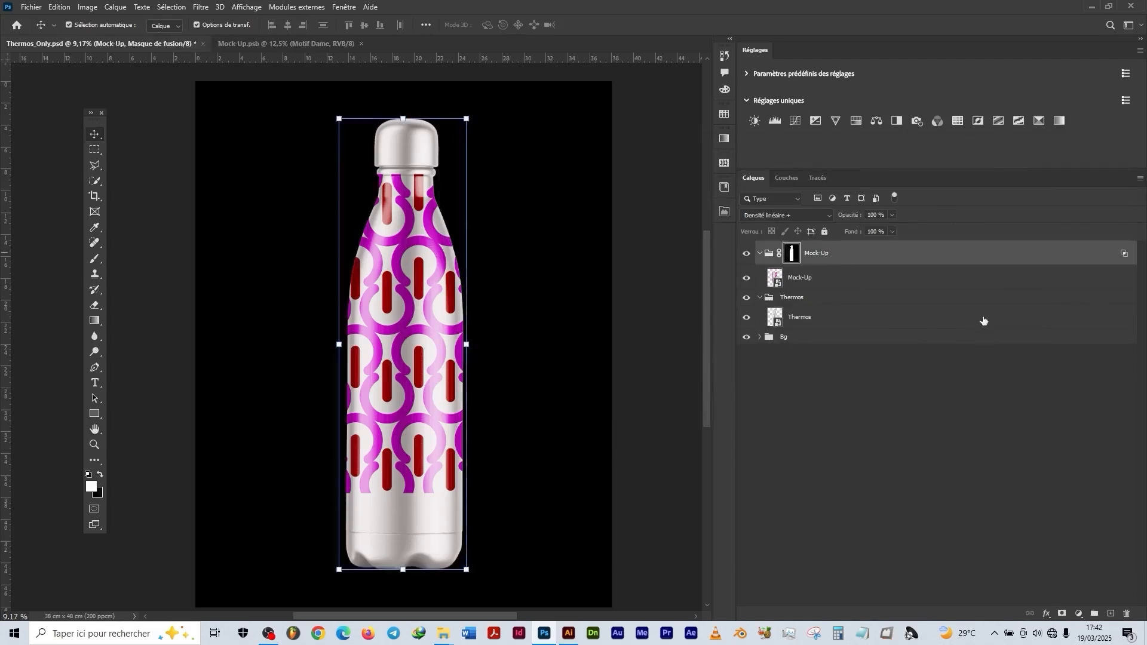
left_click(775, 123)
left_click_drag(835, 281, 832, 248)
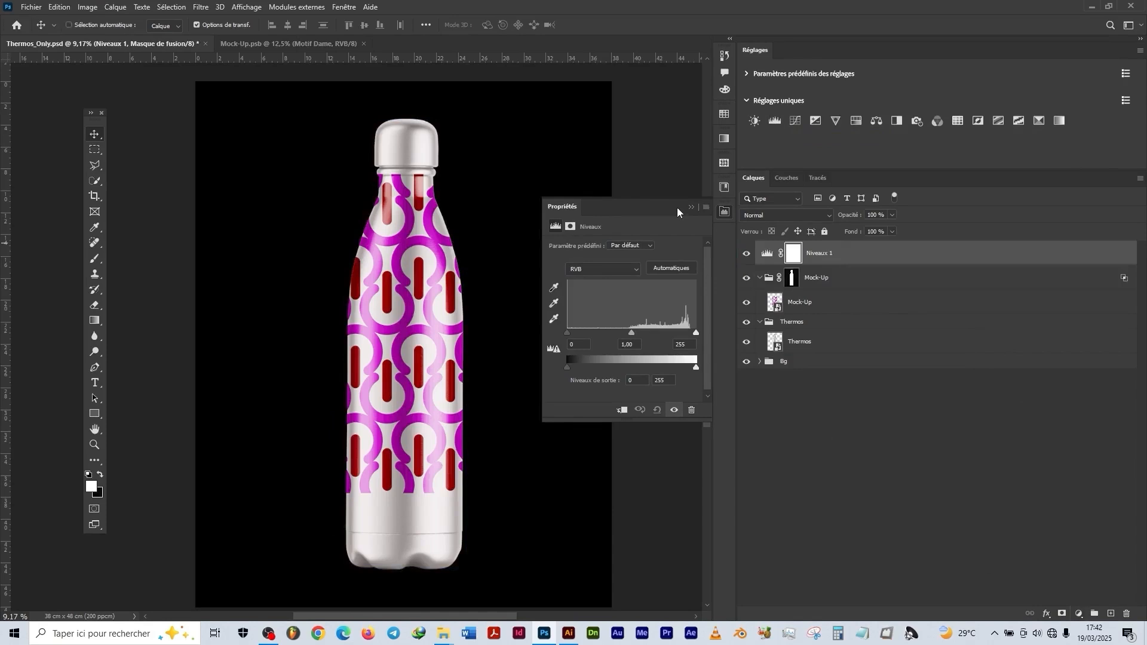
Step: Group the Levels adjustment as Master Adjustement and copy the Mock-Up group's bottle mask onto the new group
key("ctrl+g")
double_click(793, 249)
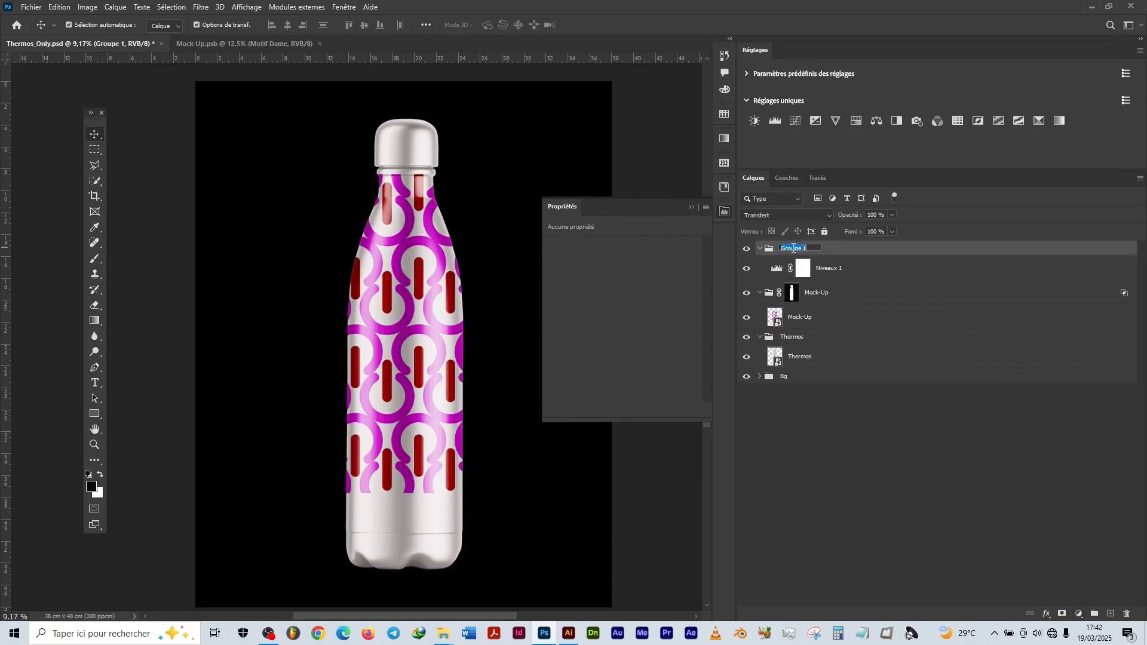
type("Master Adjustement")
key("Return")
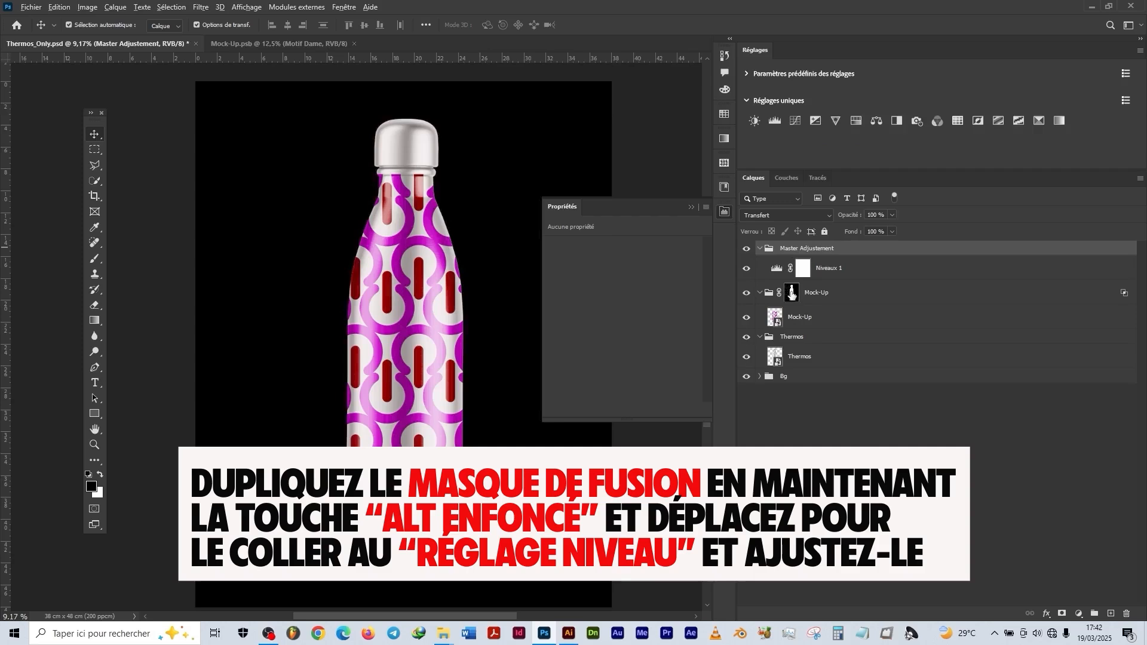
left_click_drag(792, 293, 790, 248)
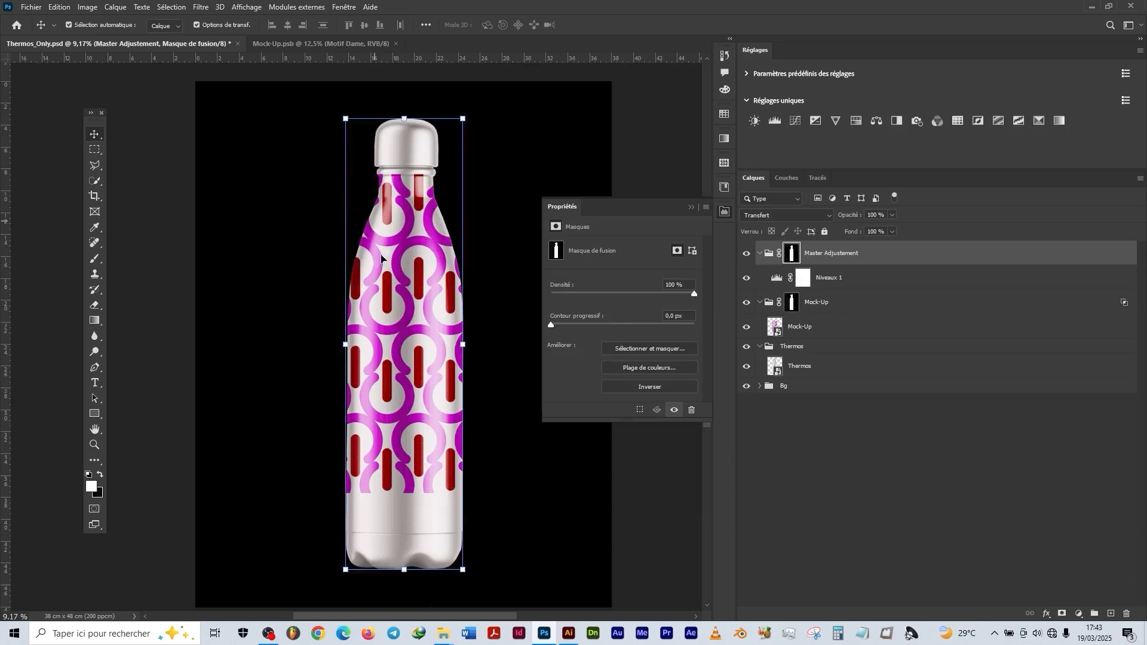
Step: Darken the bottle with the Niveaux 1 adjustment by setting the midtone input to 0,76 and the black input to 35
left_click(777, 279)
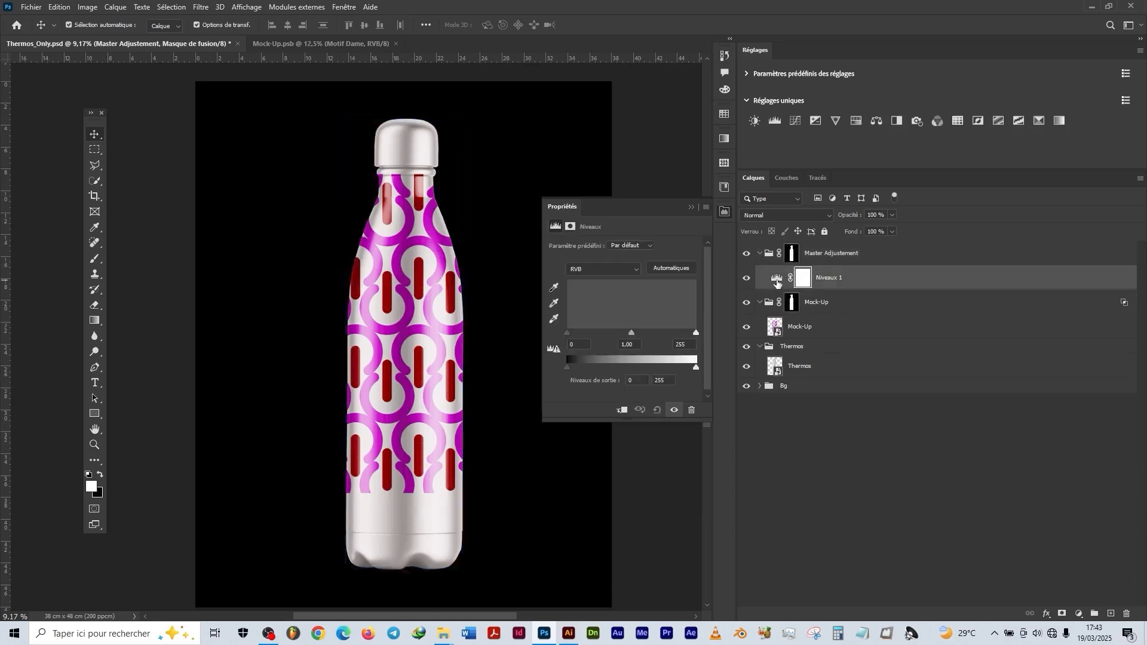
left_click_drag(629, 336, 643, 336)
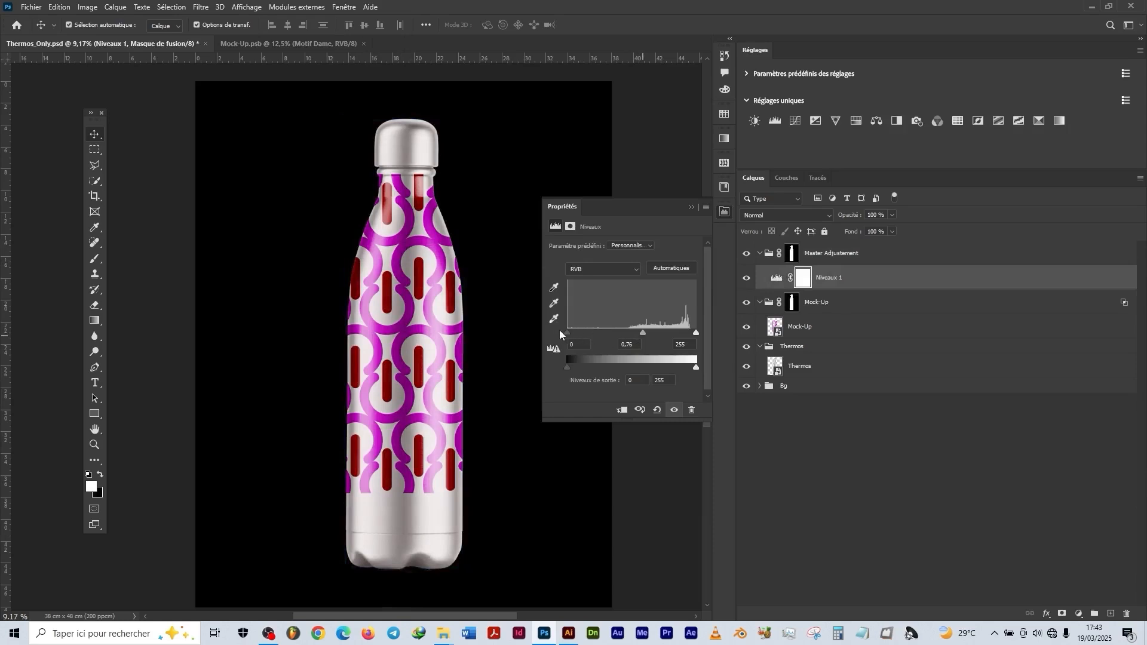
left_click_drag(566, 333, 583, 333)
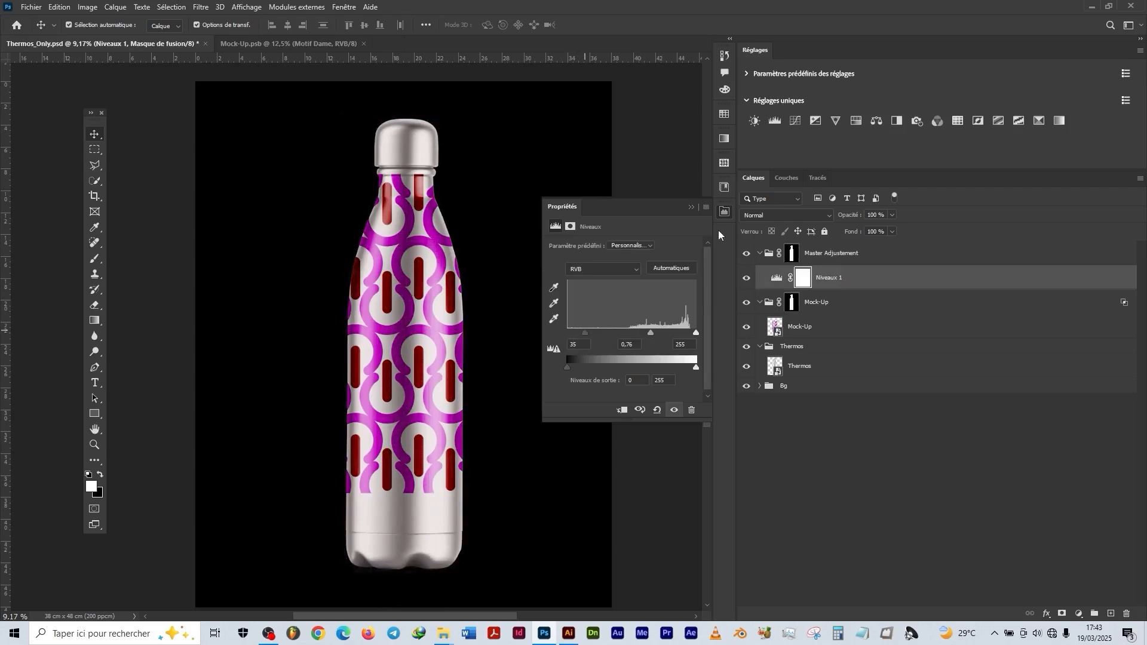
left_click(691, 208)
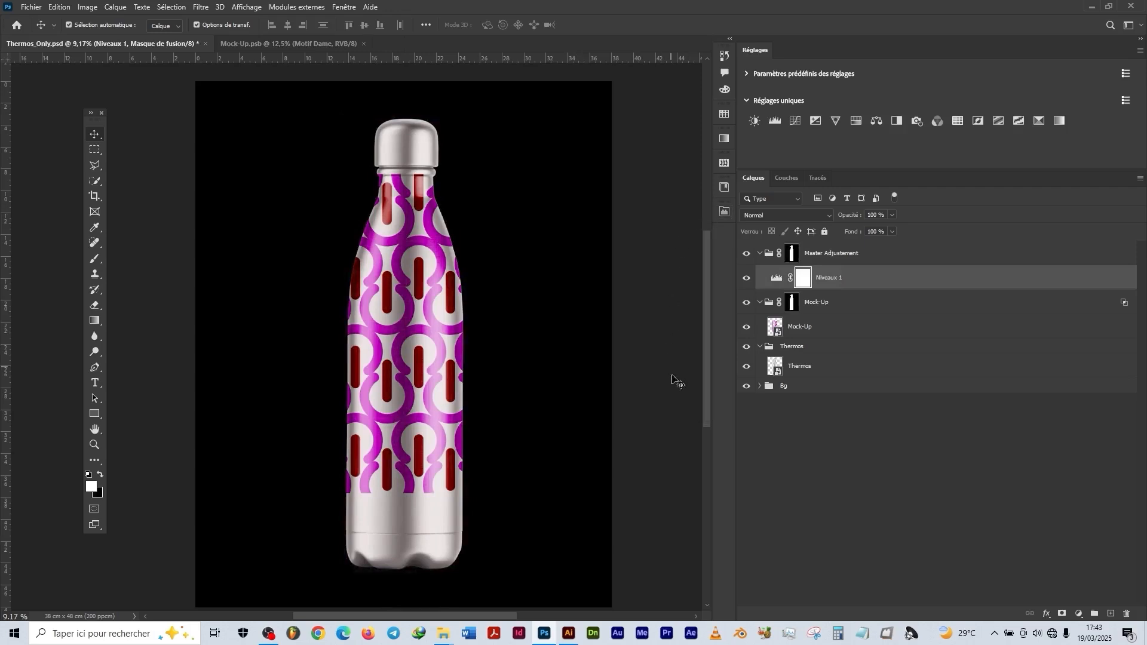
scroll(690, 380, "down", 1)
scroll(691, 379, "up", 1)
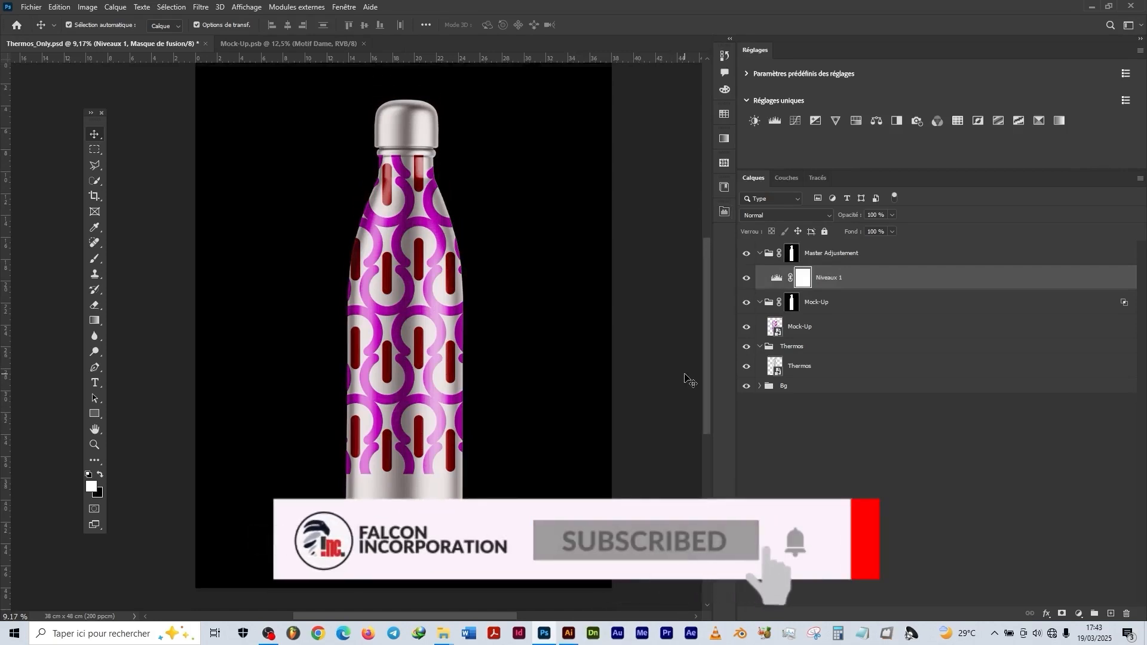
Step: Collapse the Master Adjustement, Mock-Up and Thermos groups and leave no layer selected
left_click(761, 254)
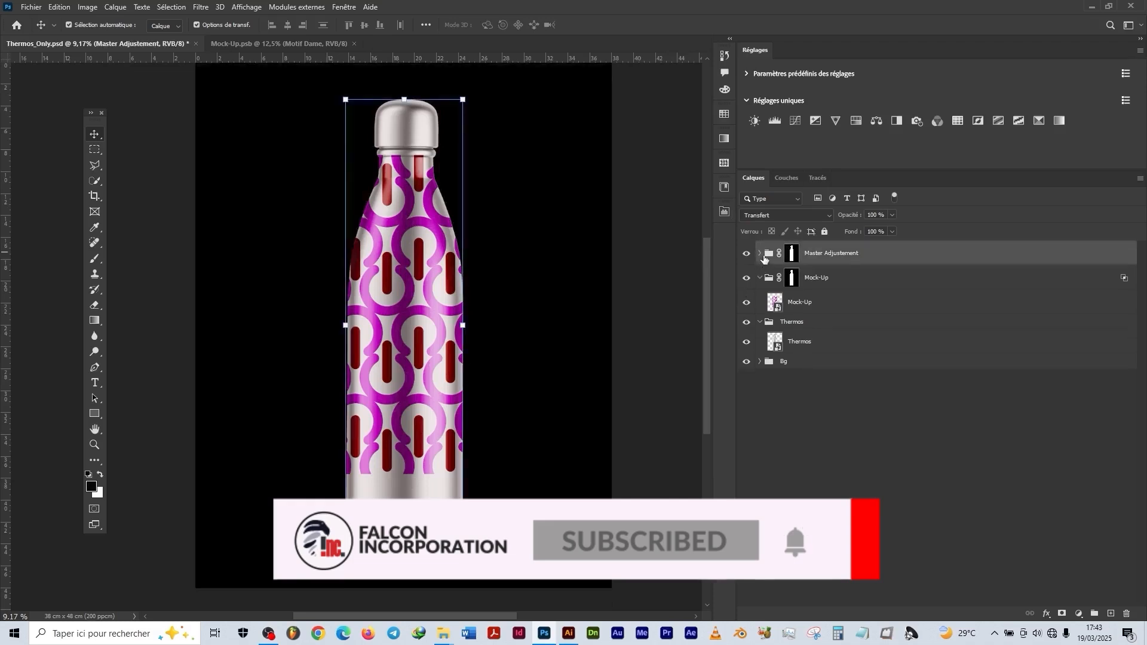
left_click(678, 393)
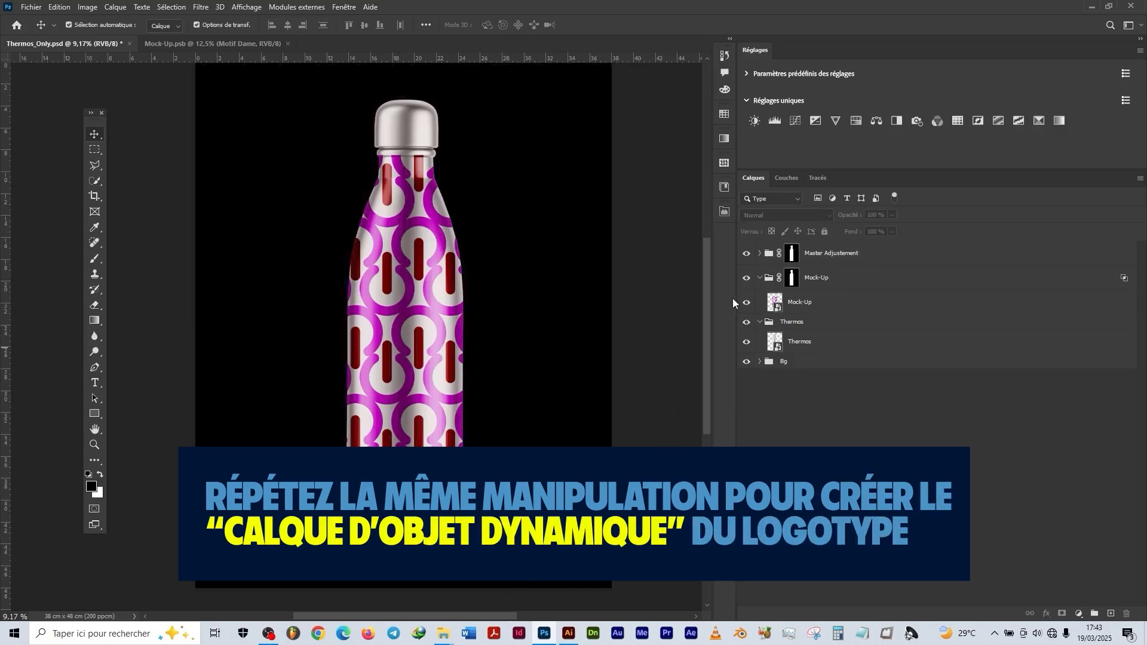
left_click(760, 279)
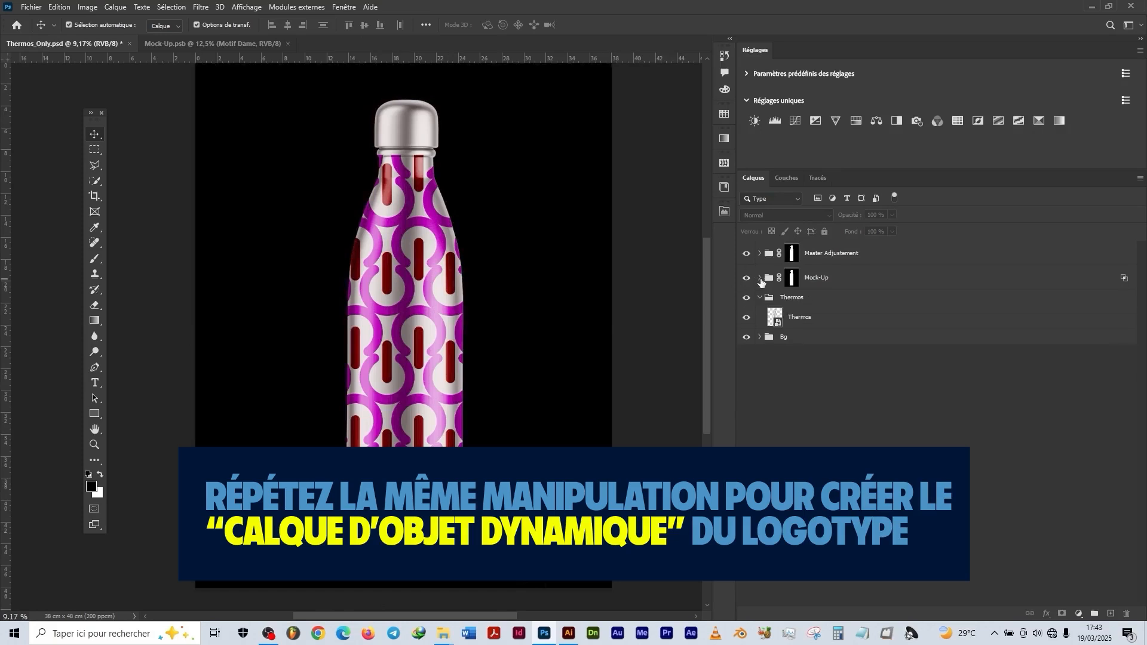
left_click(759, 297)
left_click(803, 264)
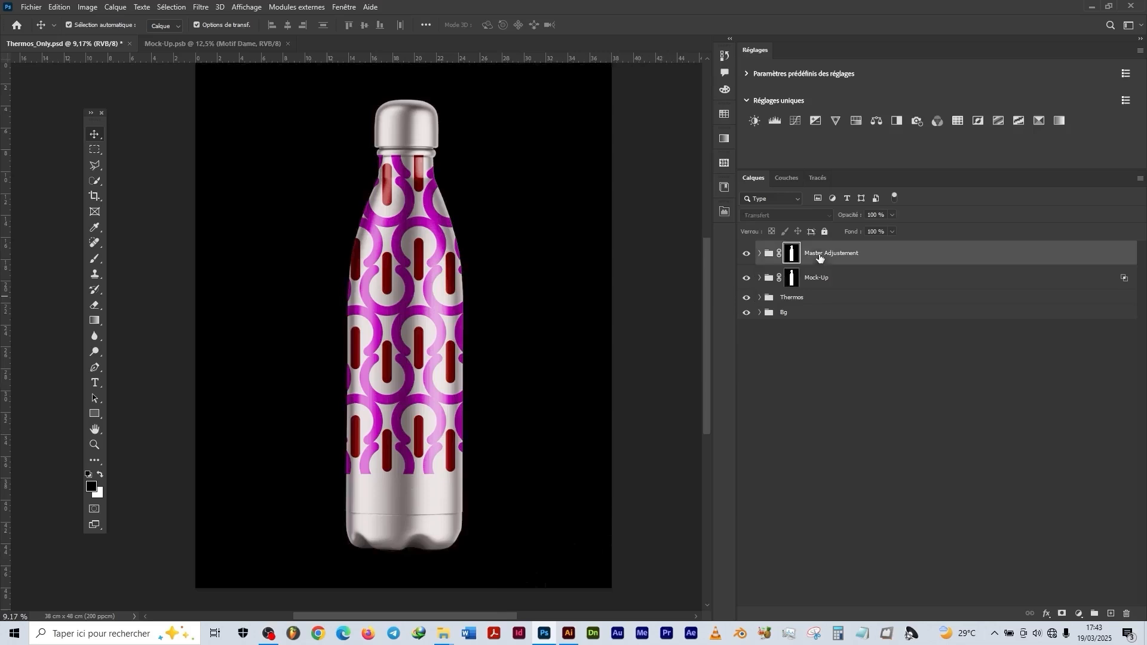
left_click(642, 399)
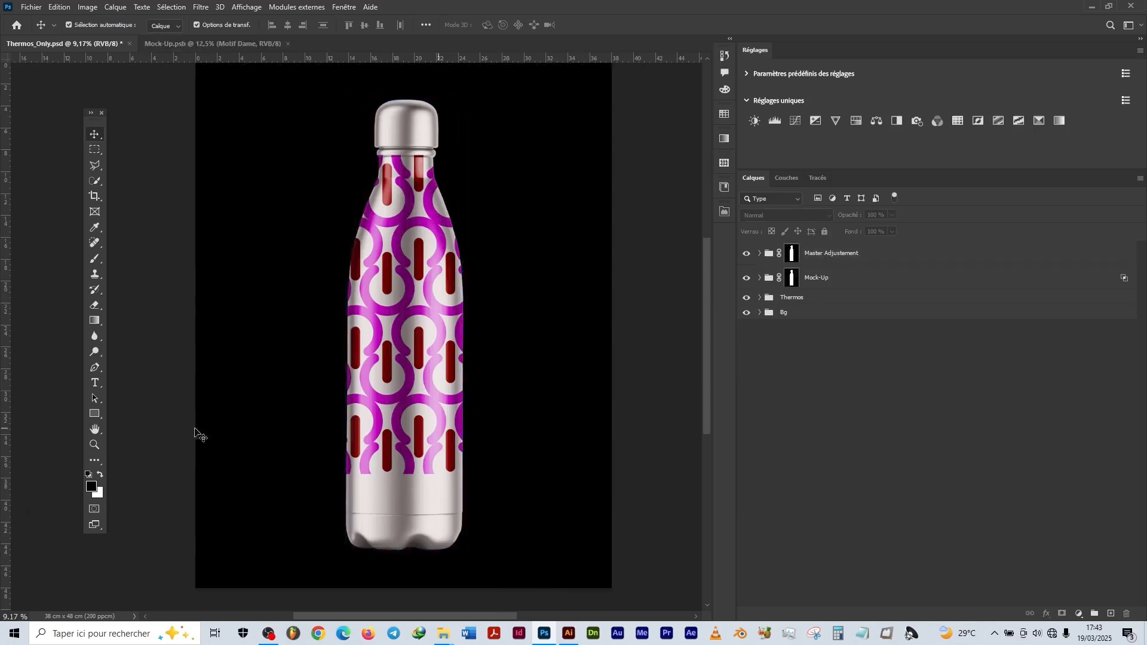
Step: Draw a white rectangle across the bare band below the bottle's pattern and enlarge it to about 11,81 × 3,37 cm, slightly wider than the bottle
left_click(94, 414)
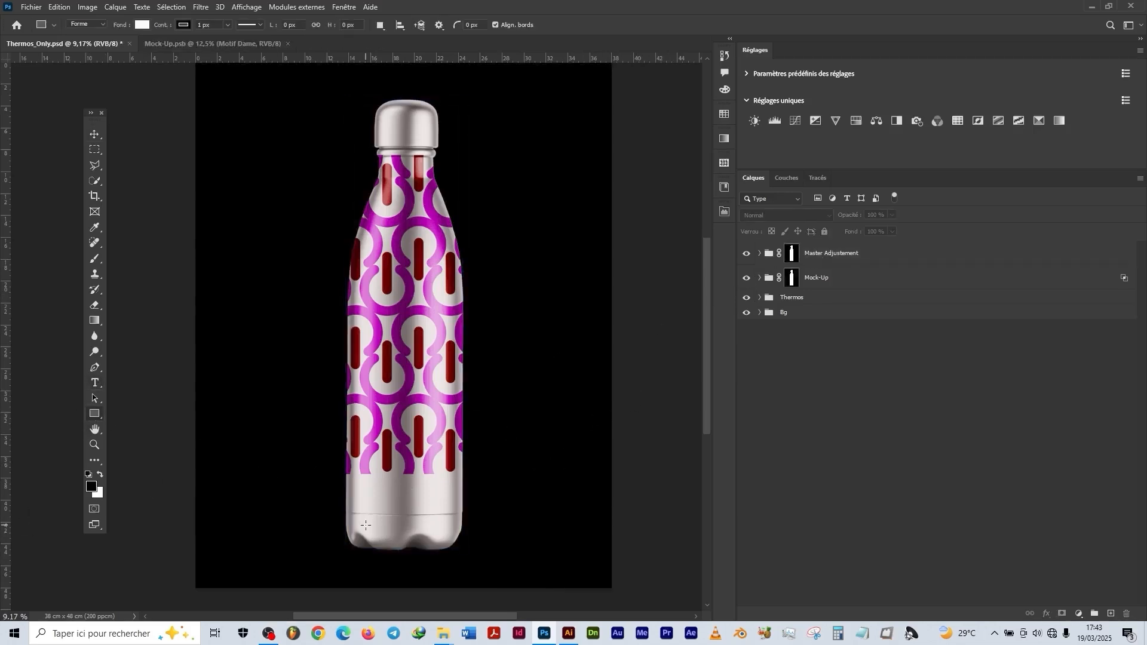
left_click_drag(354, 481, 453, 511)
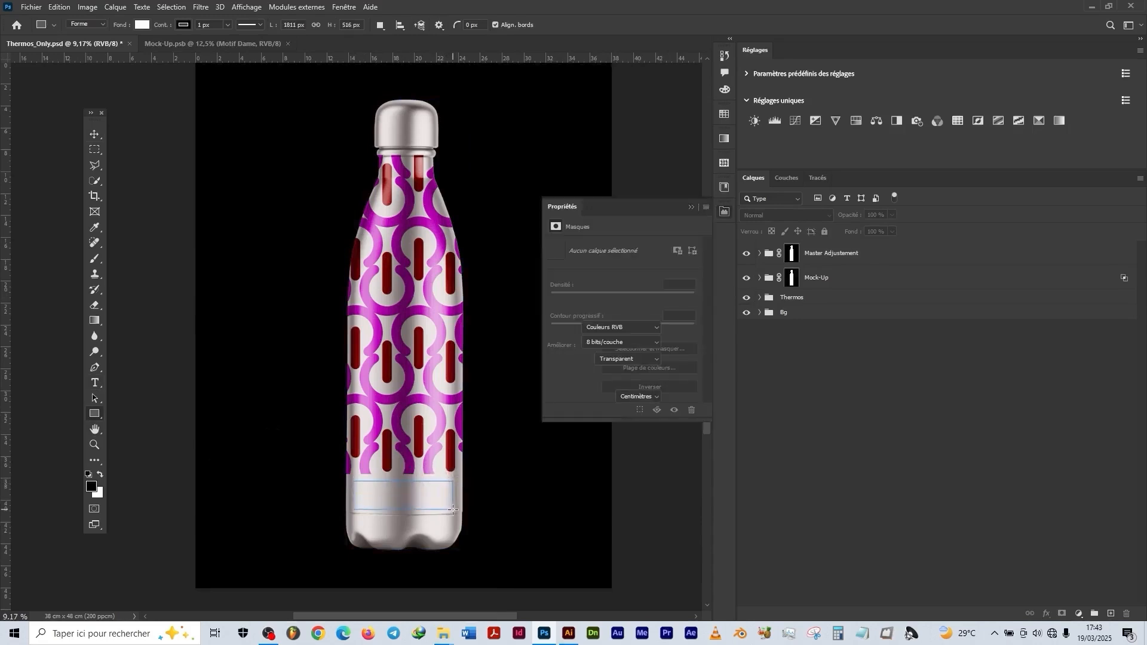
left_click(94, 134)
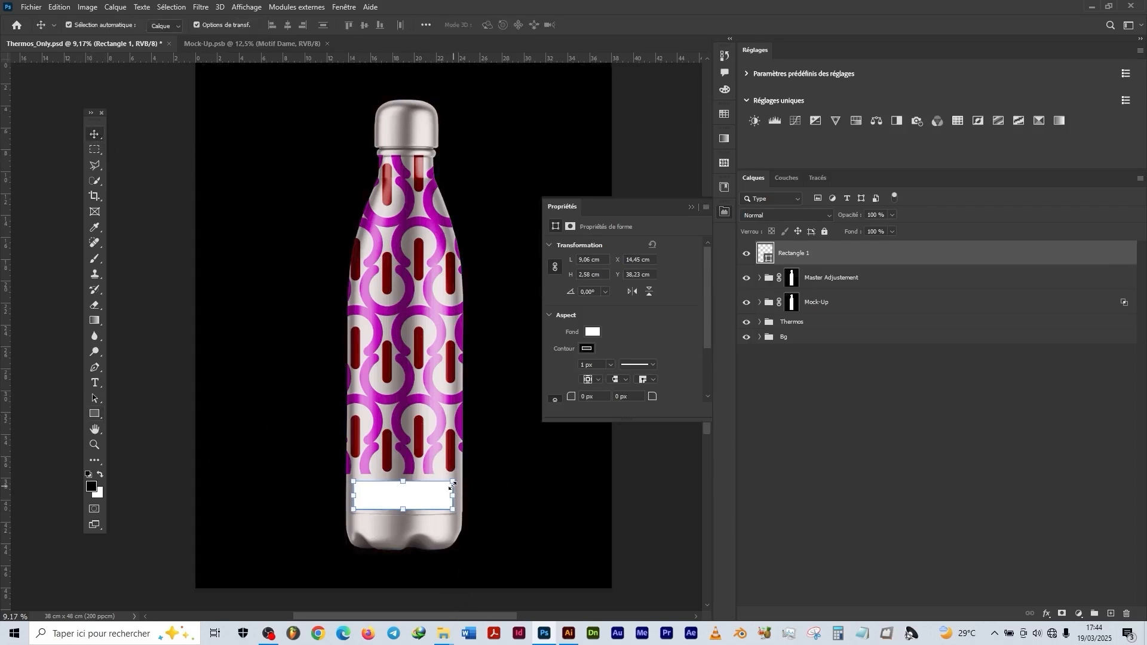
left_click_drag(452, 482, 470, 477)
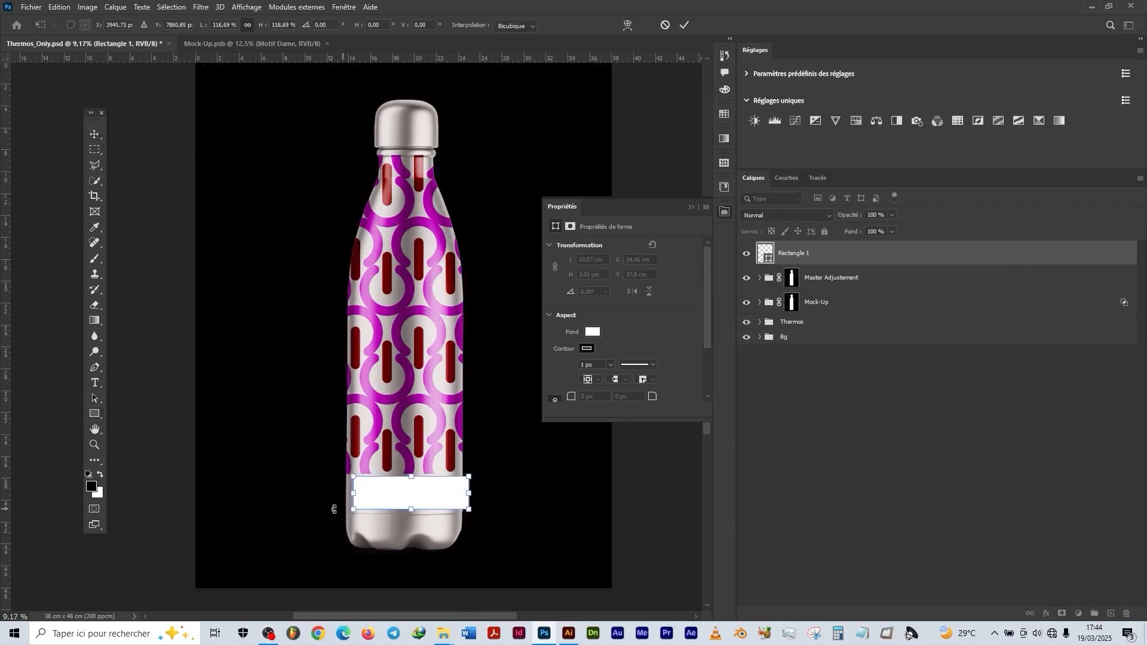
left_click_drag(354, 514, 341, 518)
left_click(686, 25)
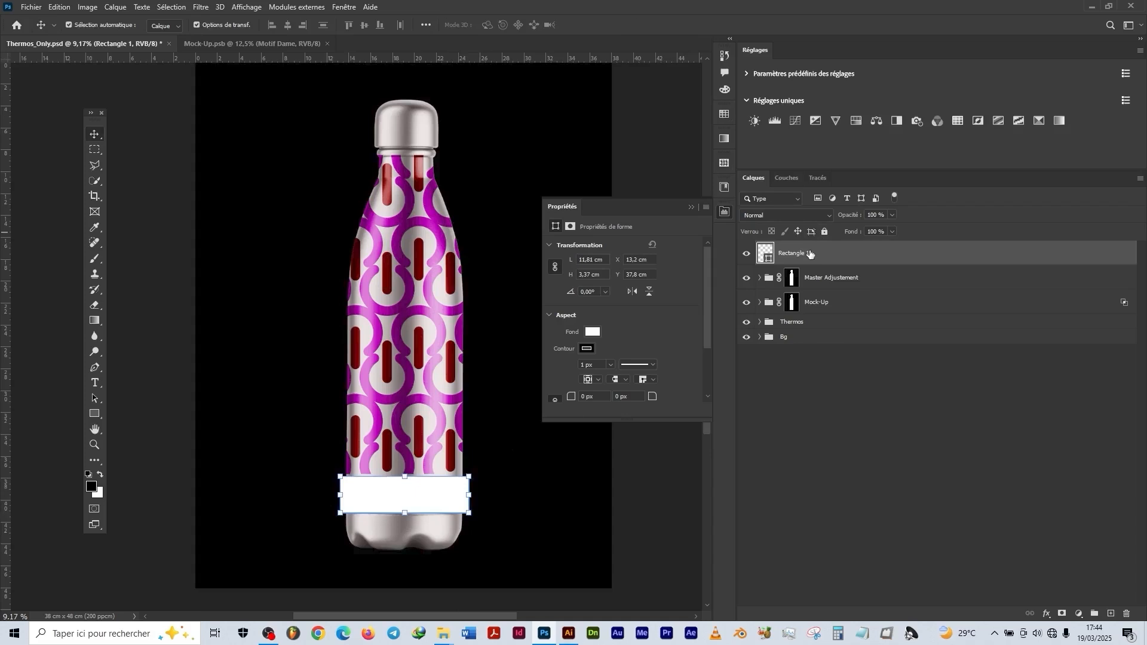
Step: Put the white rectangle layer into a new group named Logo
key("ctrl+g")
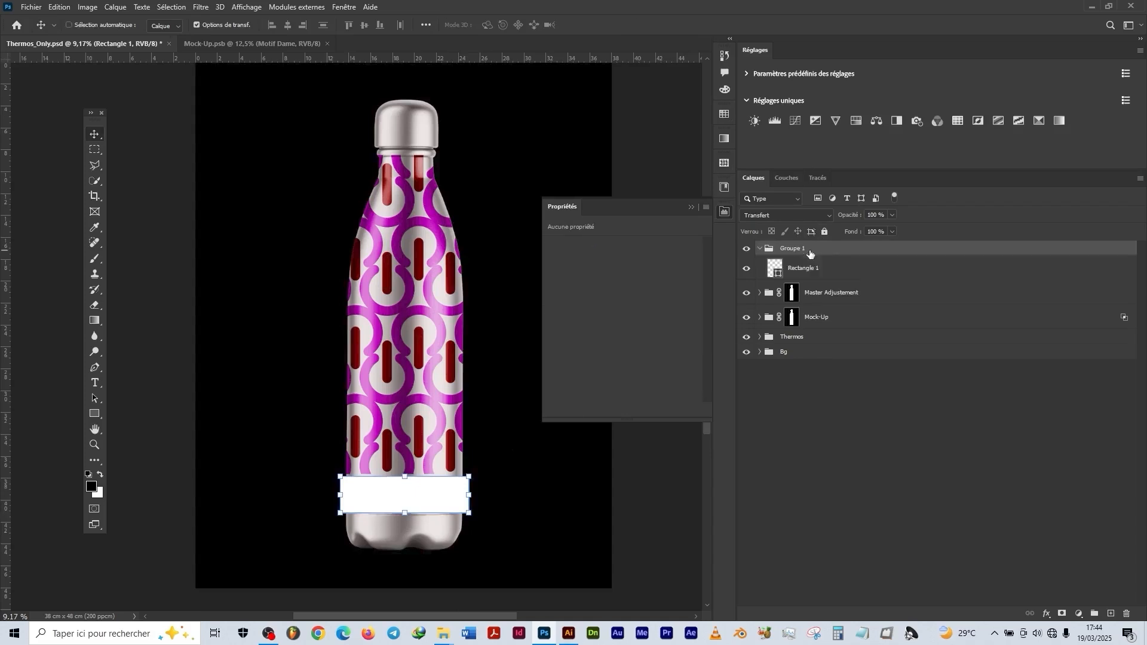
double_click(792, 251)
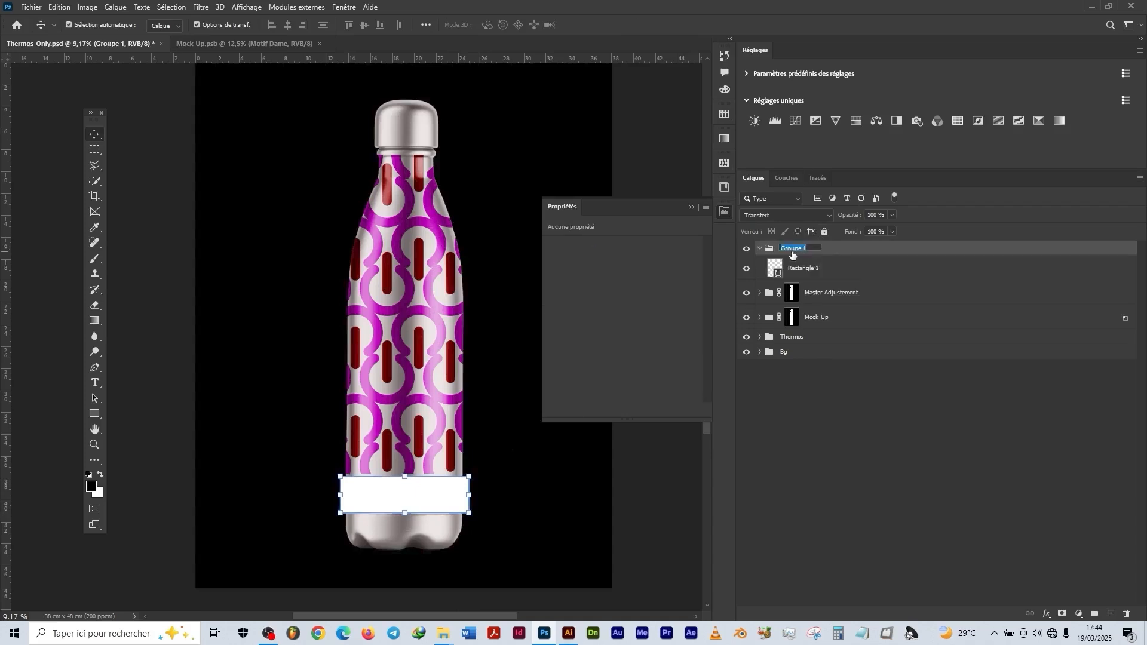
type("Logo")
key("Return")
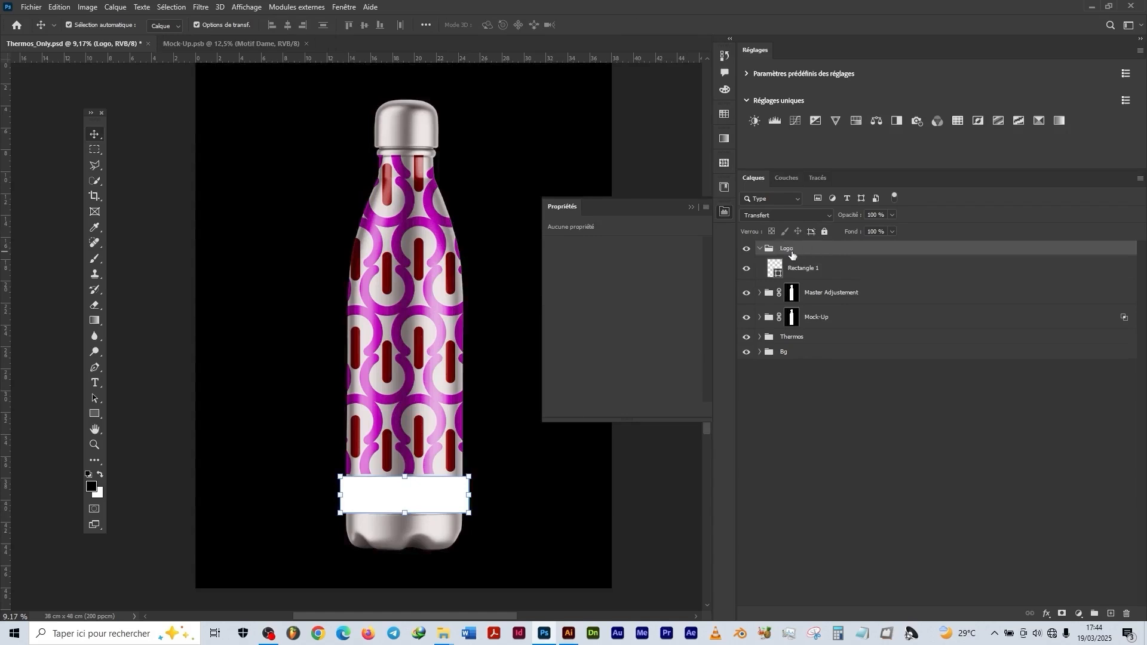
Step: Convert the Rectangle 1 layer into a smart object and open its contents for editing
left_click(794, 274)
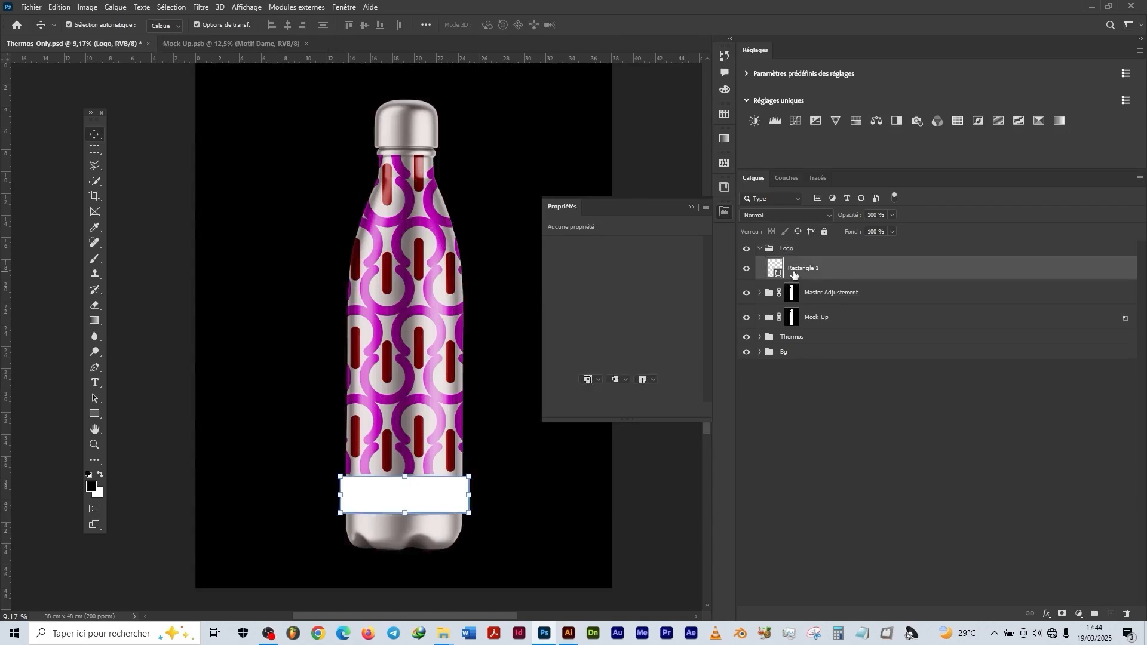
right_click(939, 274)
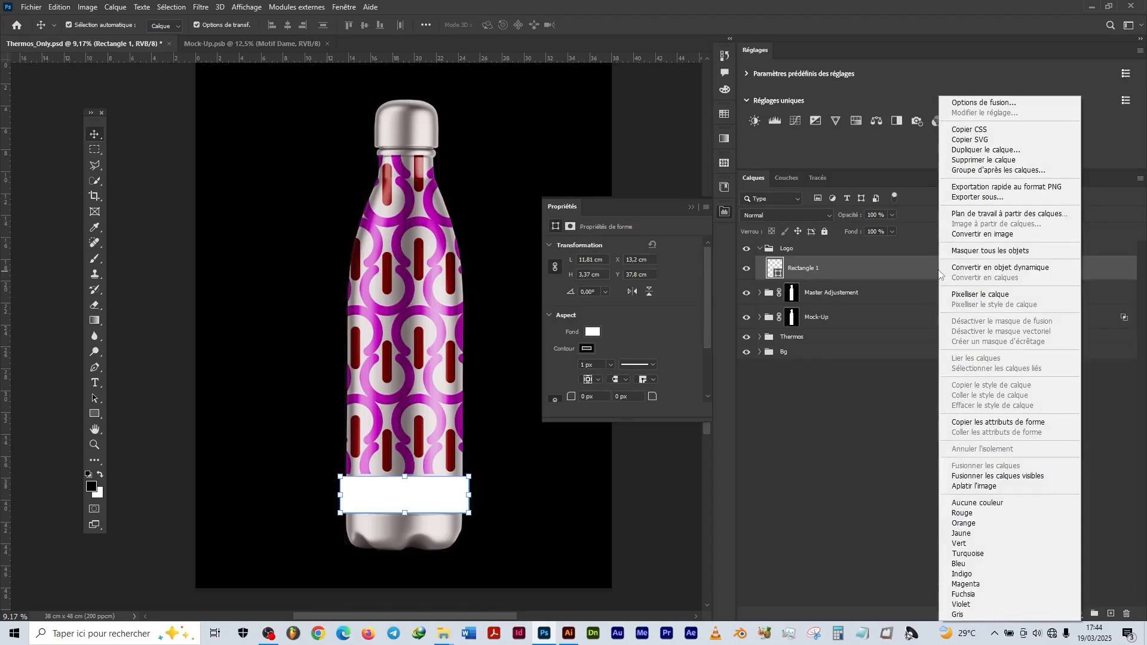
left_click(1005, 274)
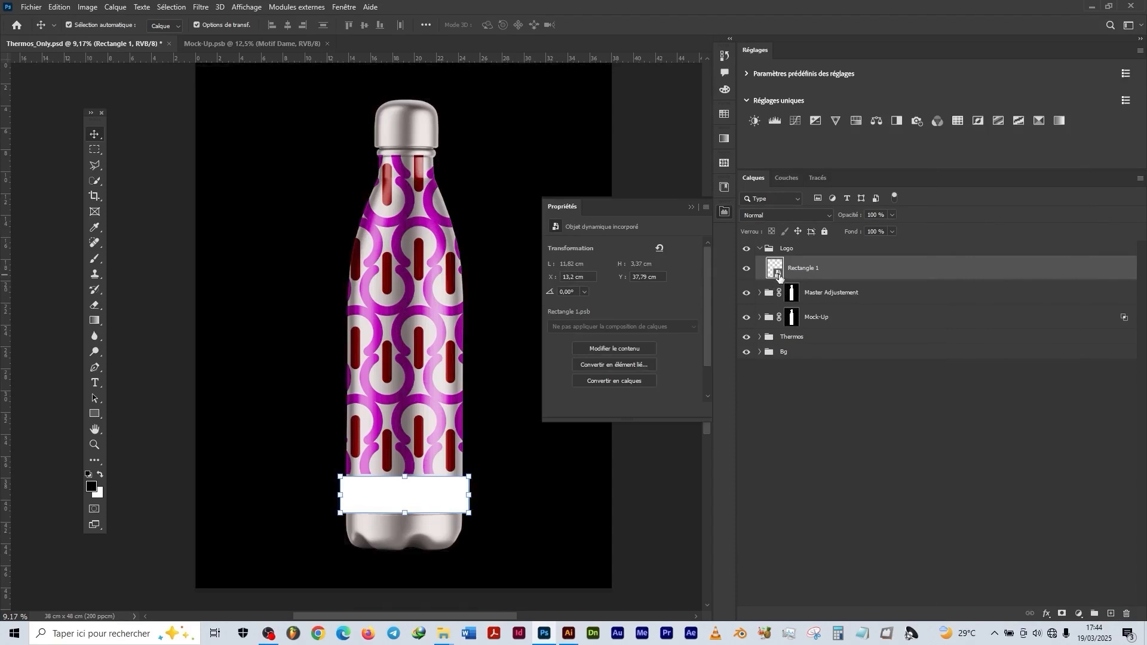
double_click(776, 270)
left_click(689, 208)
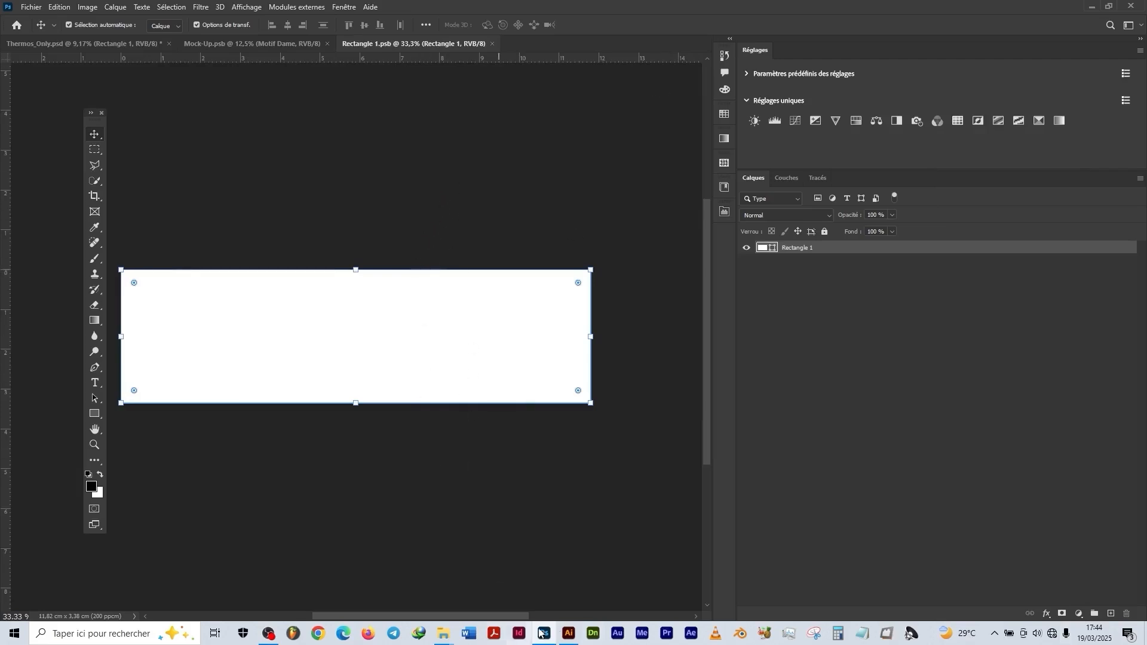
Step: Switch to Illustrator and bring up the horizontal pink-and-red Powerful Woman logo on its black artboard in Logo_Powerful_Woman.eps
left_click(569, 636)
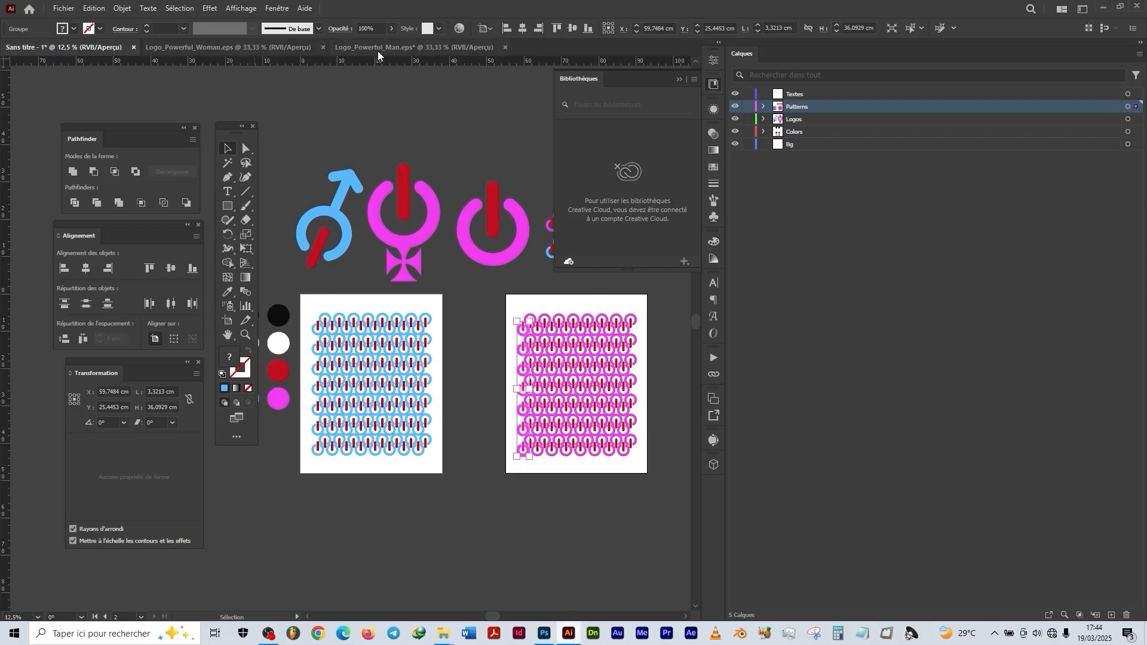
left_click(257, 50)
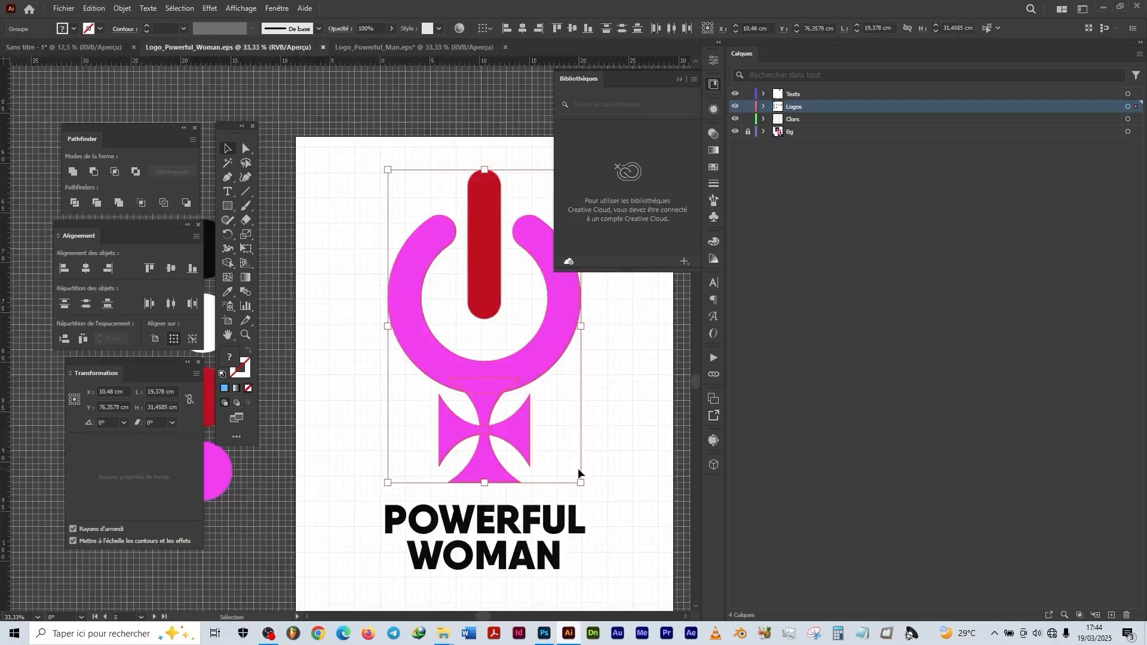
scroll(578, 469, "down", 4)
scroll(579, 469, "right", 5)
scroll(524, 386, "down", 6)
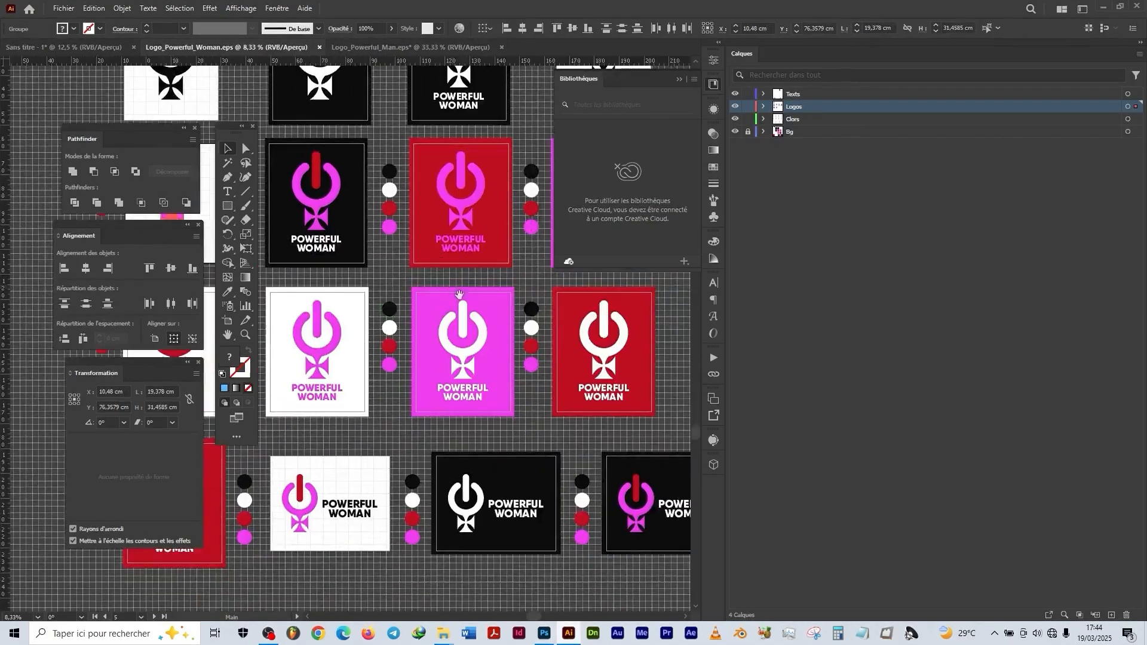
scroll(526, 391, "up", 3)
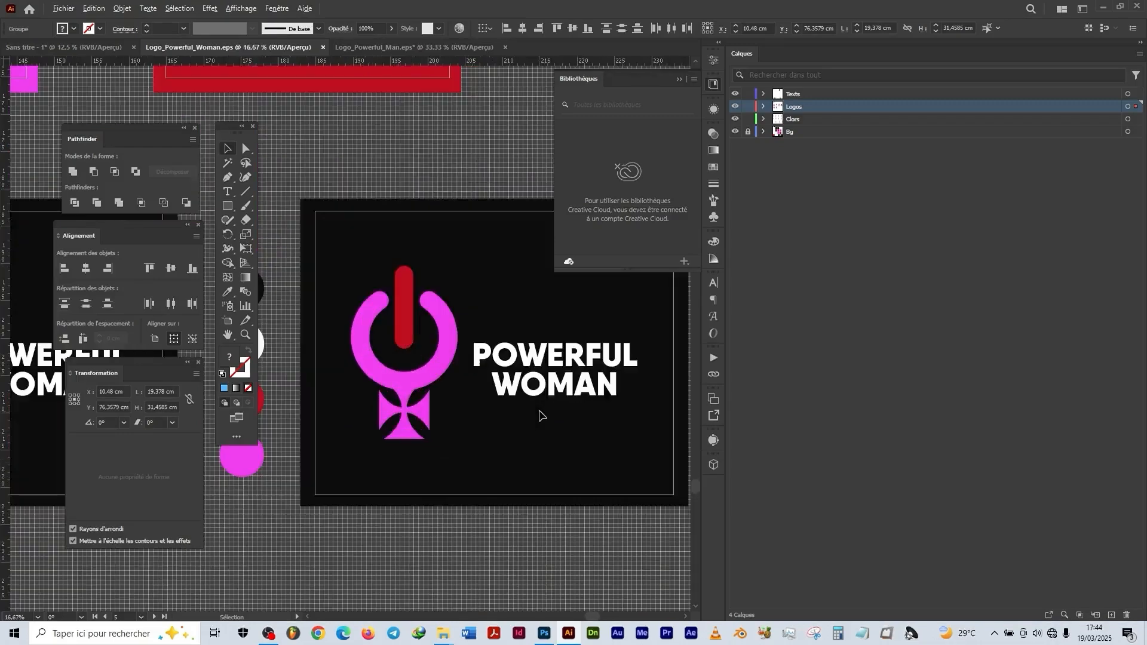
scroll(627, 443, "down", 3)
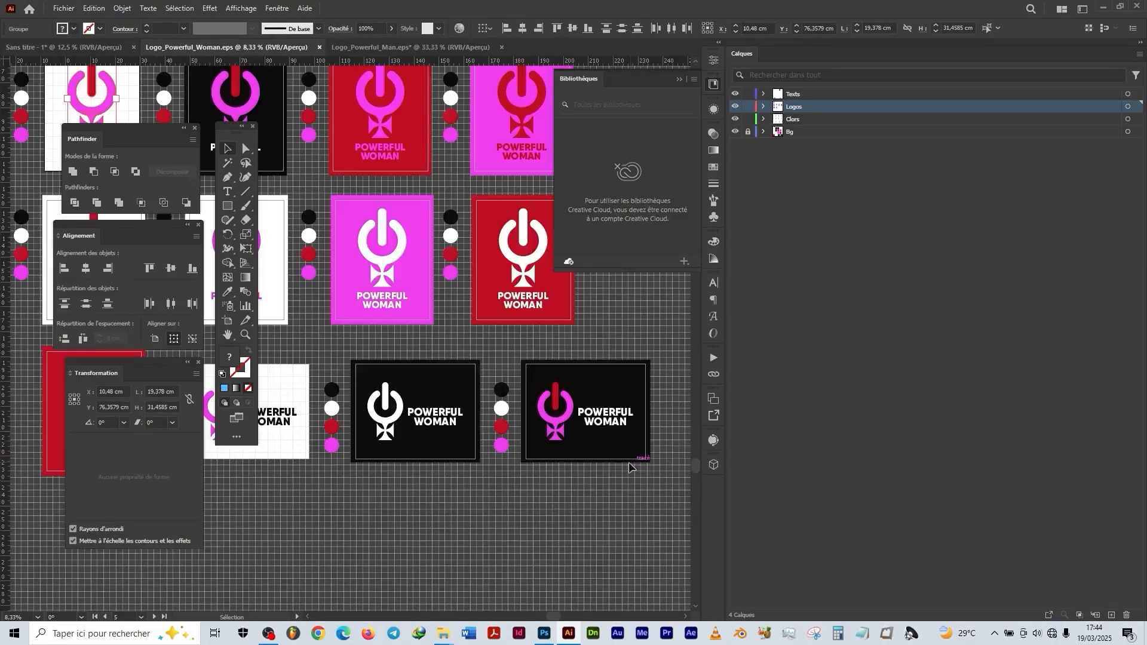
left_click(595, 466)
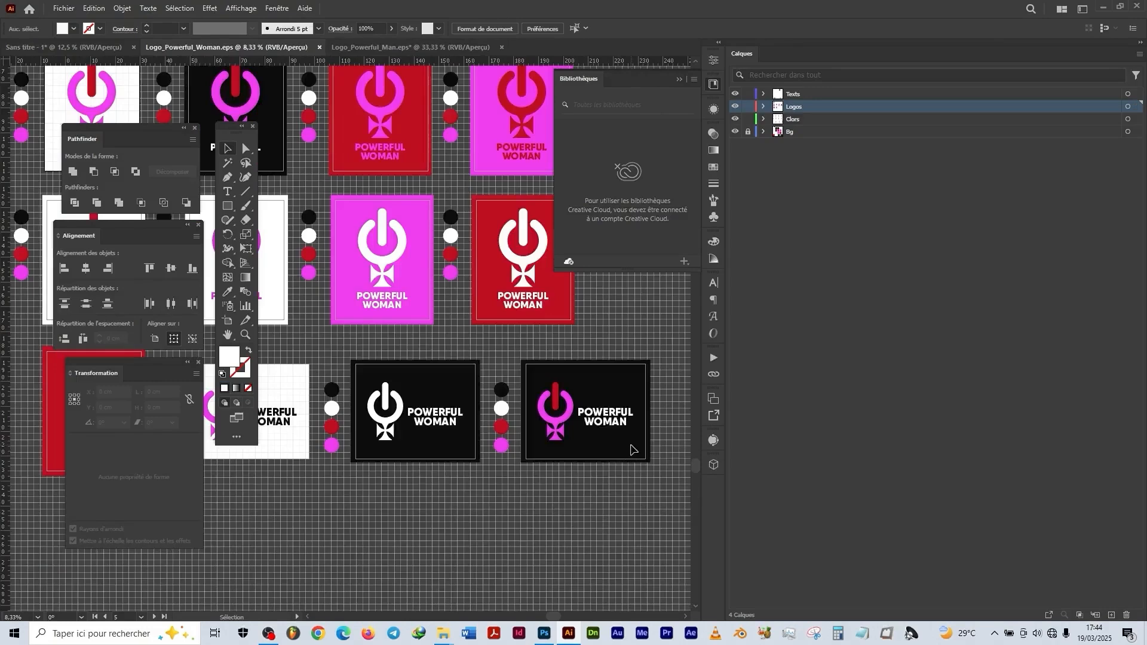
scroll(633, 450, "up", 2)
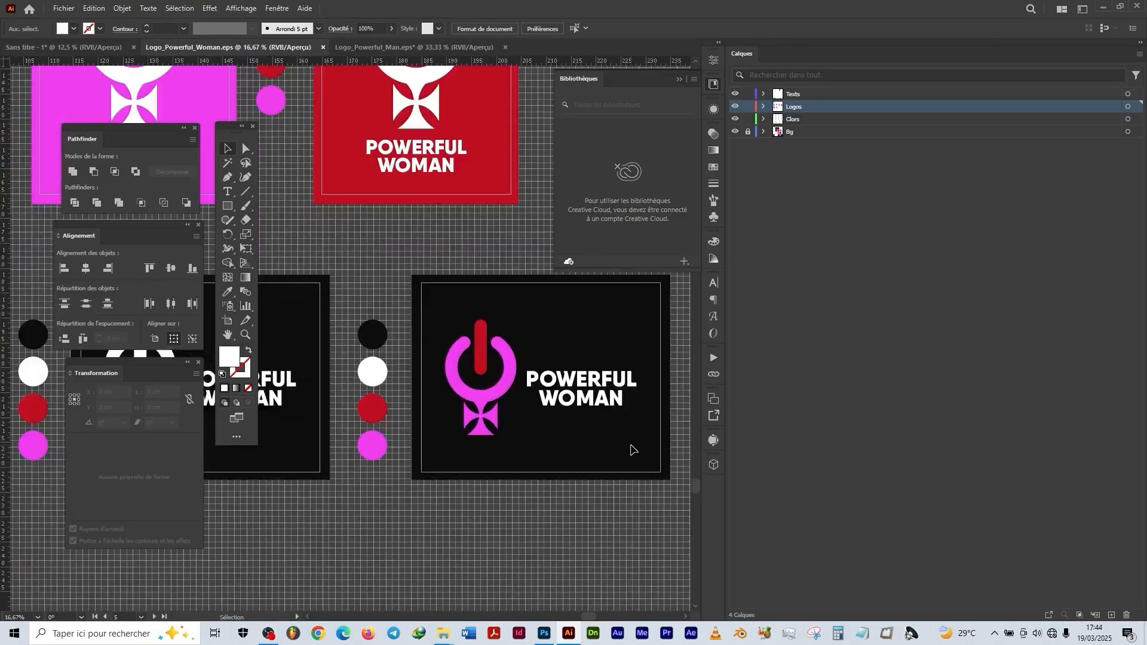
Step: Isolate the horizontal logo's group and recolour its POWERFUL WOMAN text with the black swatch circle beside the artboard using the Eyedropper
left_click(604, 406)
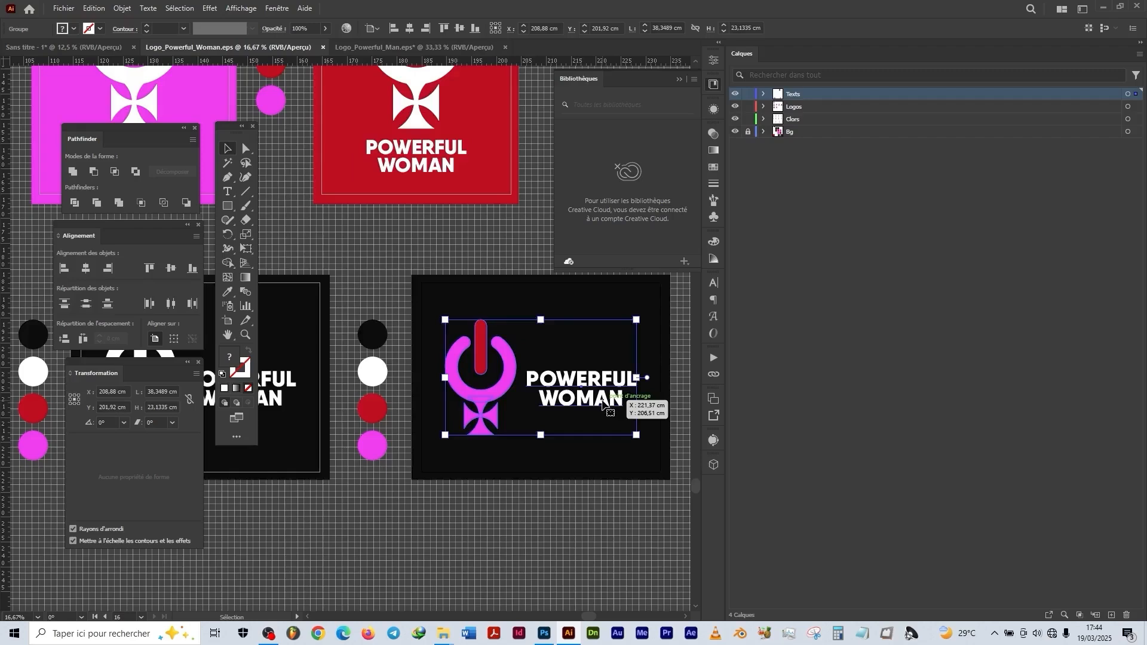
double_click(604, 406)
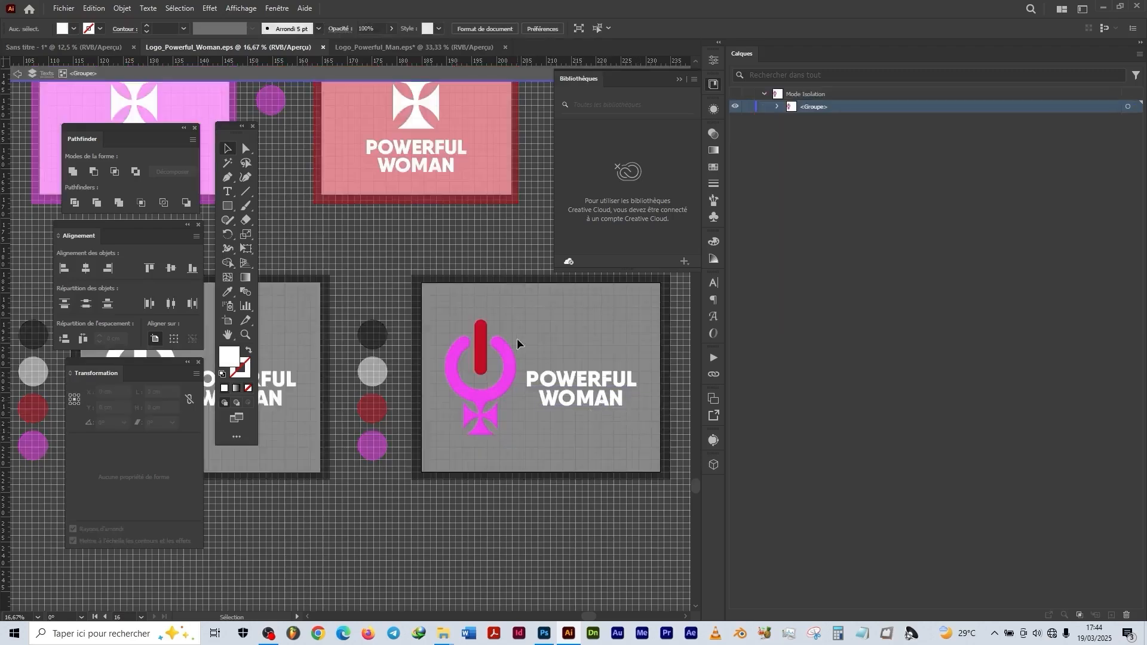
left_click(579, 389)
scroll(580, 388, "right", 2)
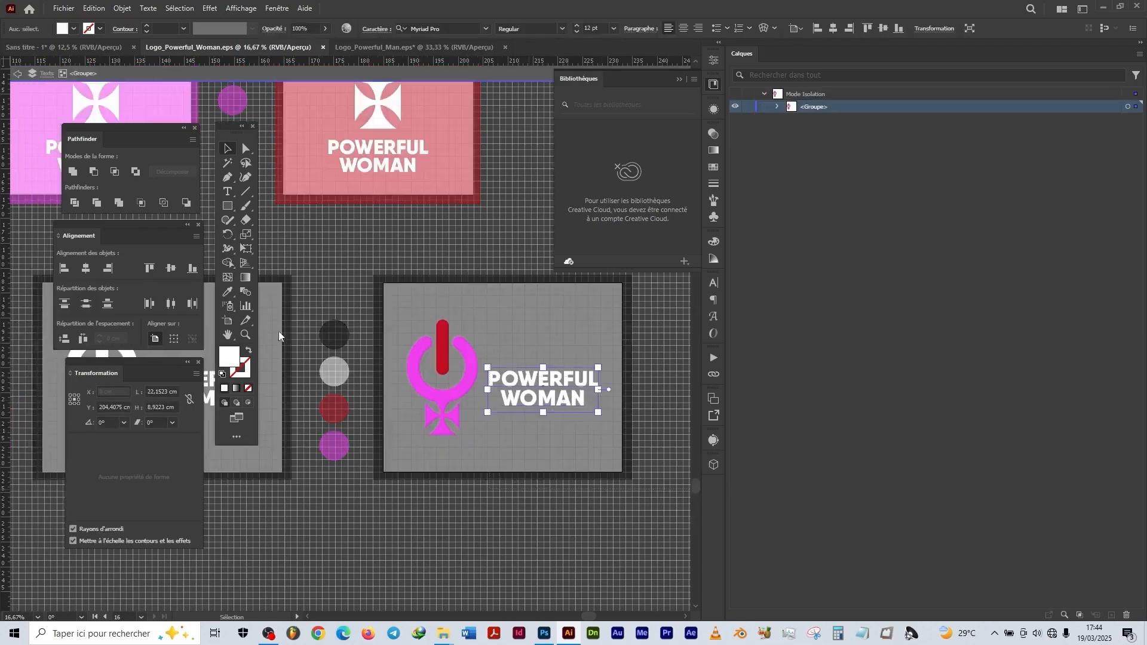
left_click(228, 291)
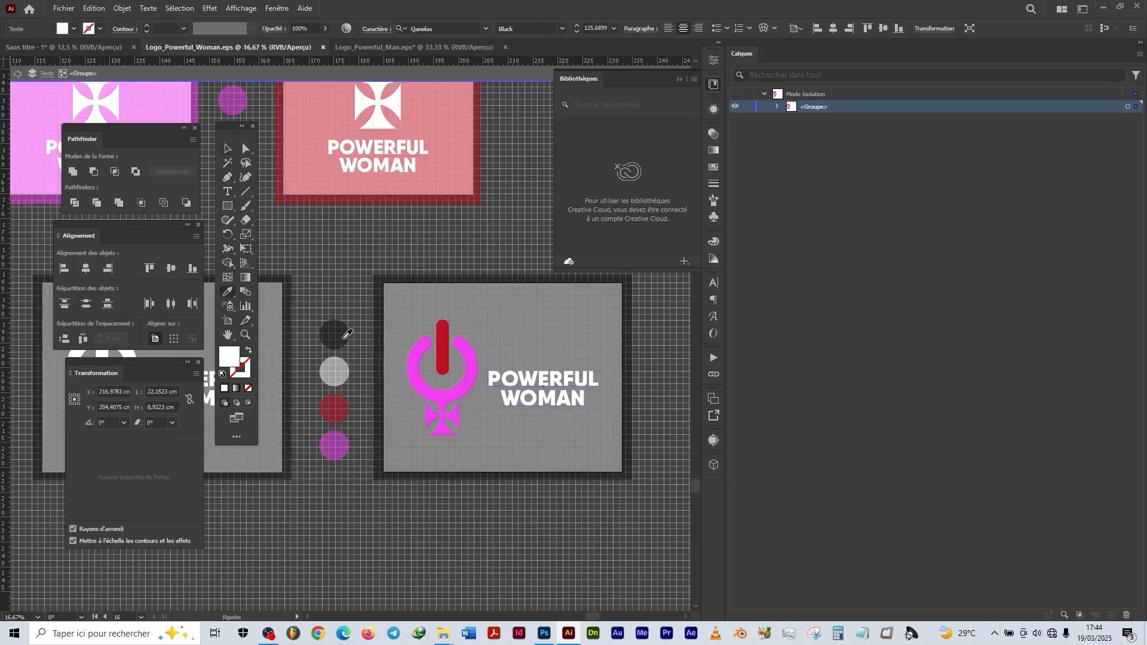
left_click(344, 335)
left_click(228, 149)
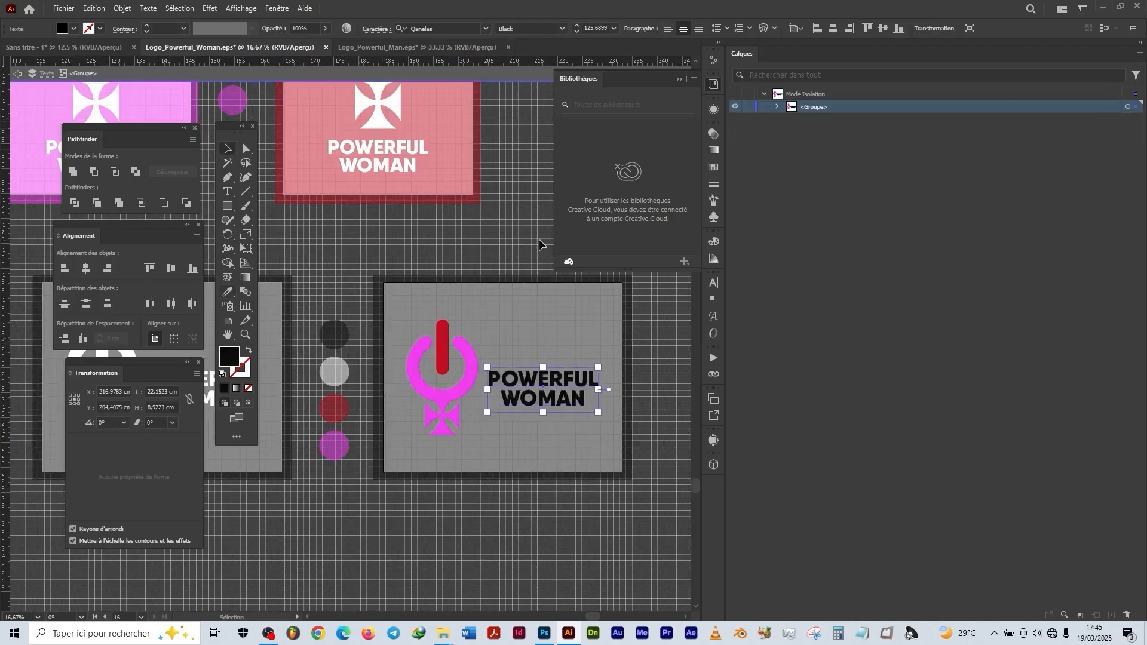
double_click(524, 244)
Step: Bring the horizontal logo into Photoshop's Rectangle 1 smart object as a vector smart object, centred and scaled to 14,57 %
left_click_drag(594, 449, 383, 290)
left_click_drag(474, 413, 358, 353)
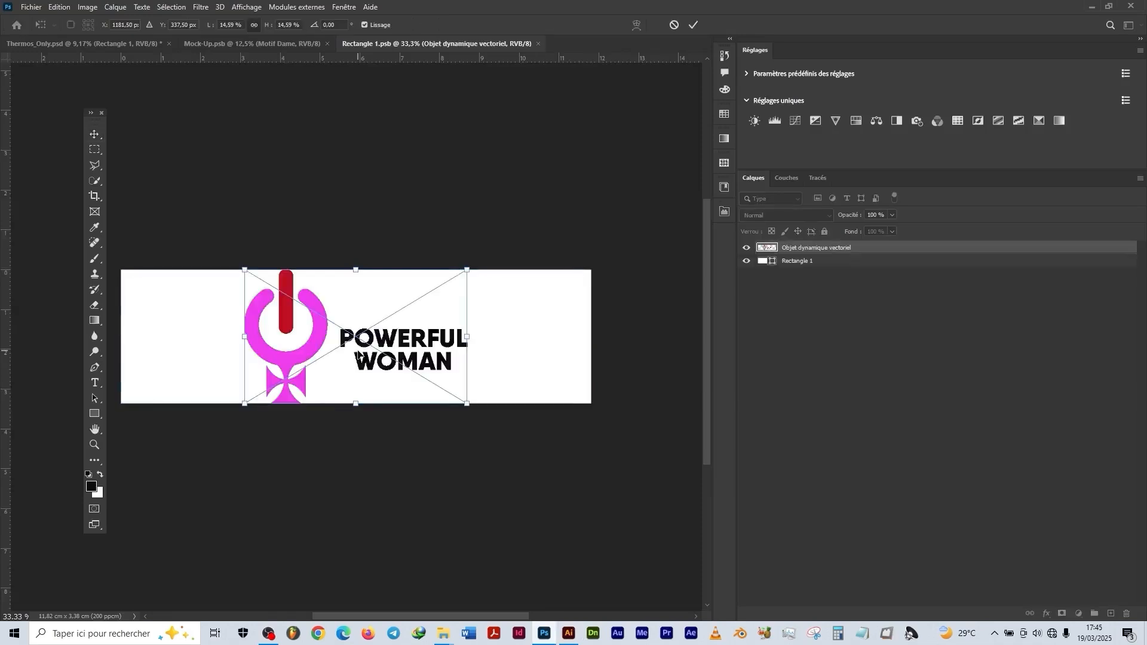
left_click_drag(359, 272, 358, 273)
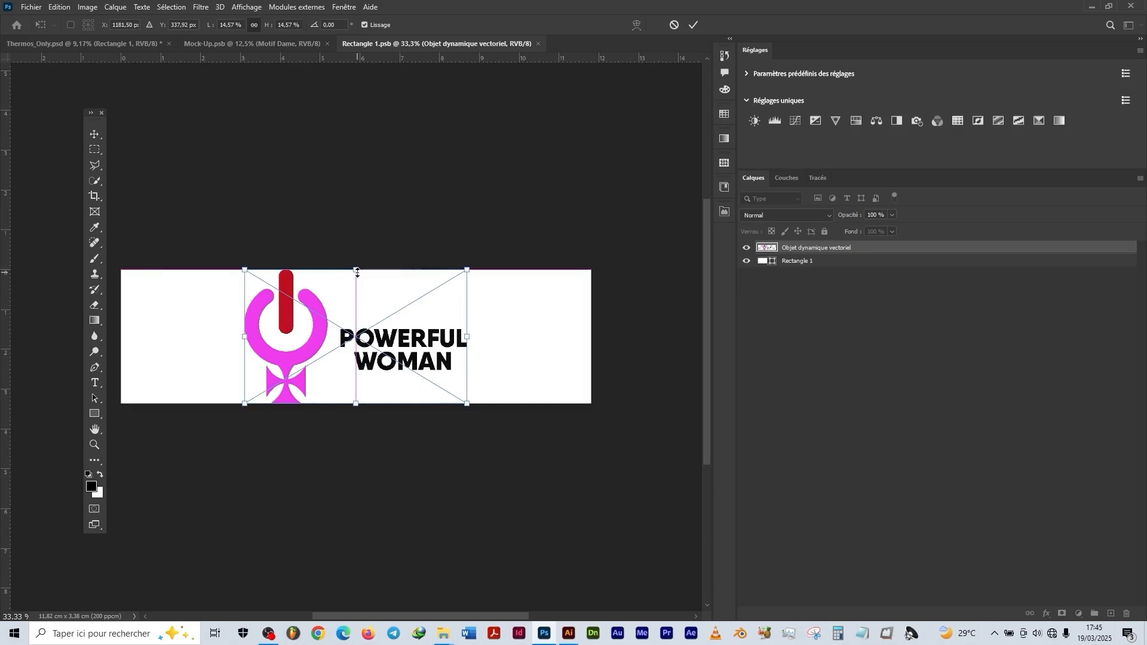
left_click(694, 25)
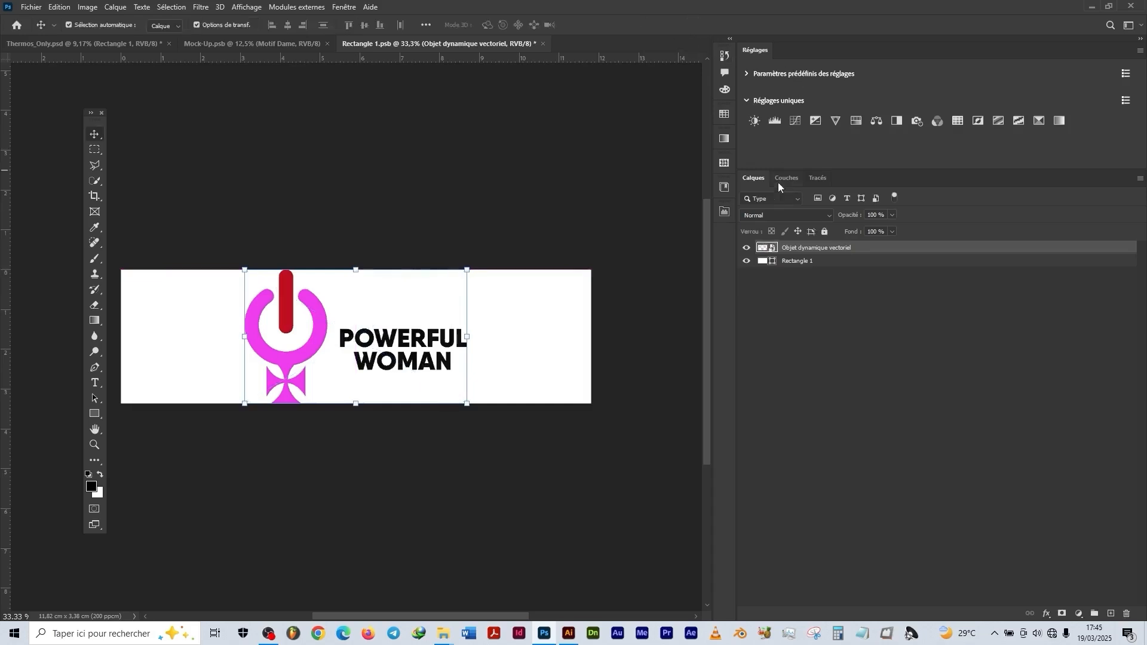
Step: Rename the placed vector smart object layer as Logo
double_click(804, 251)
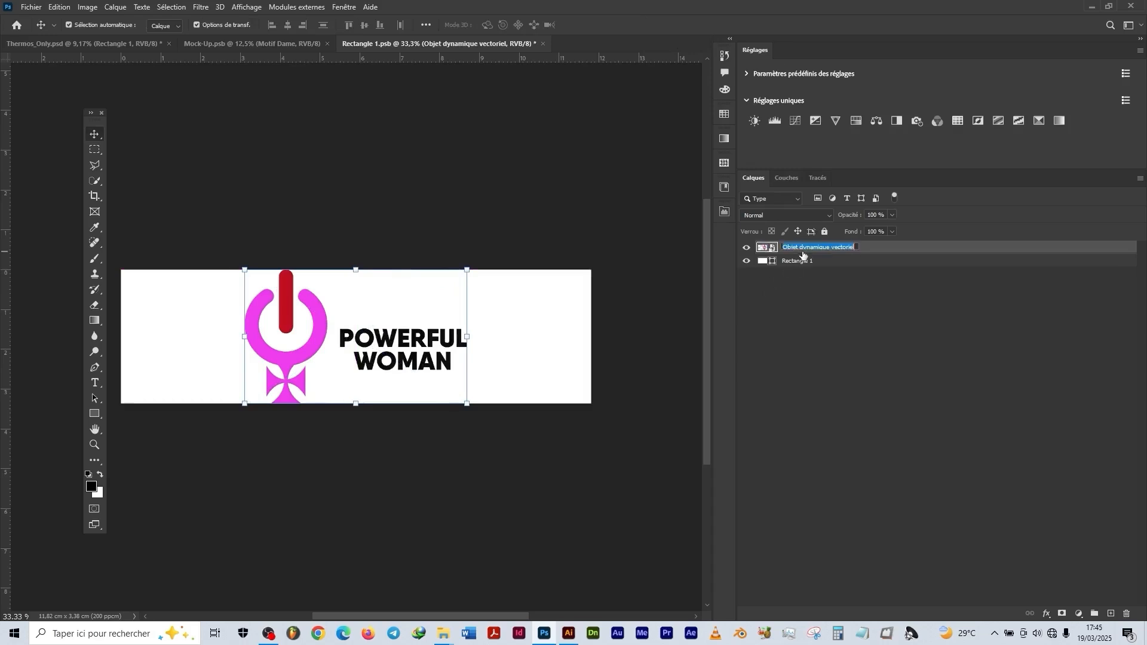
type("Logo")
key("Return")
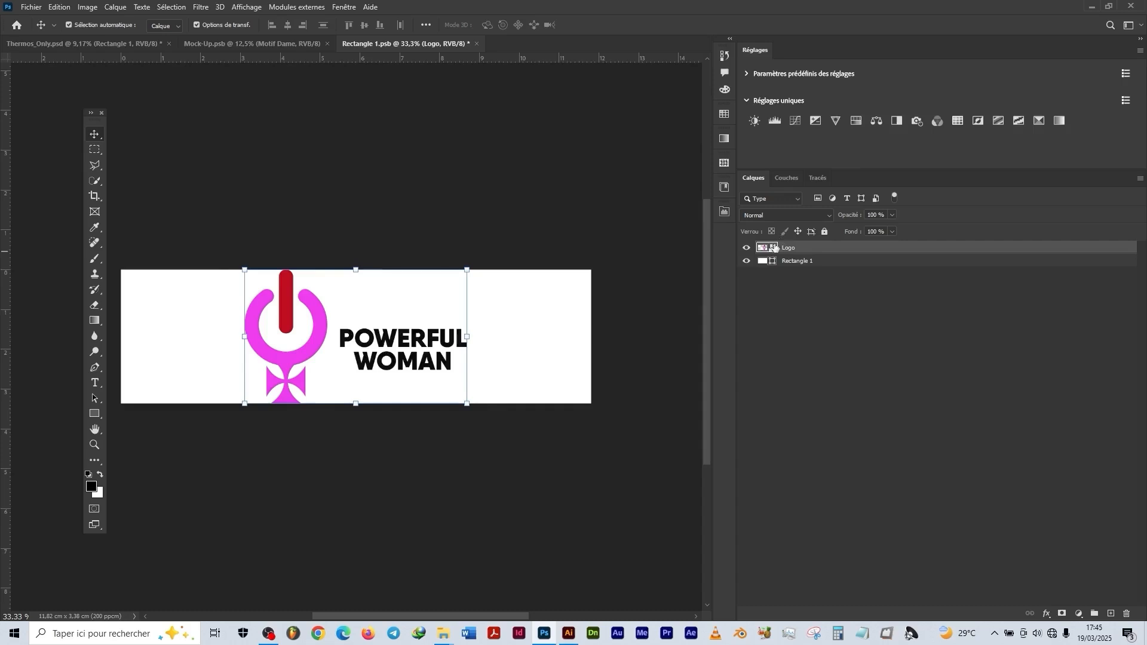
Step: Hide the white Rectangle 1 background, save the smart object and return to Thermos_Only.psd
left_click(747, 261)
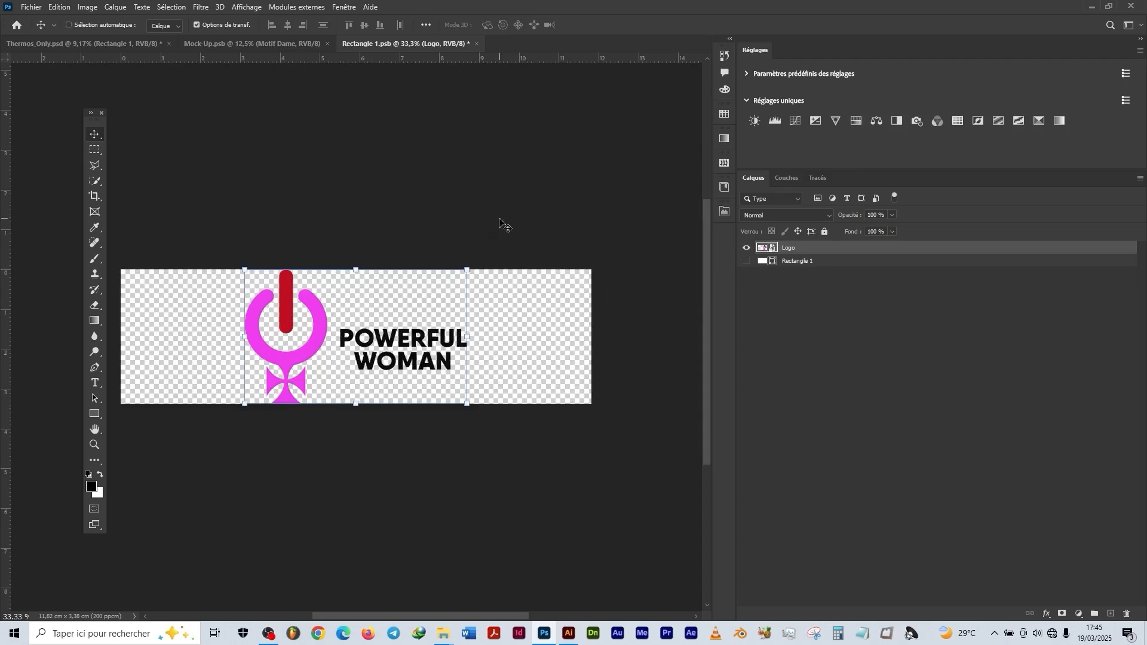
key("ctrl+s")
left_click(145, 45)
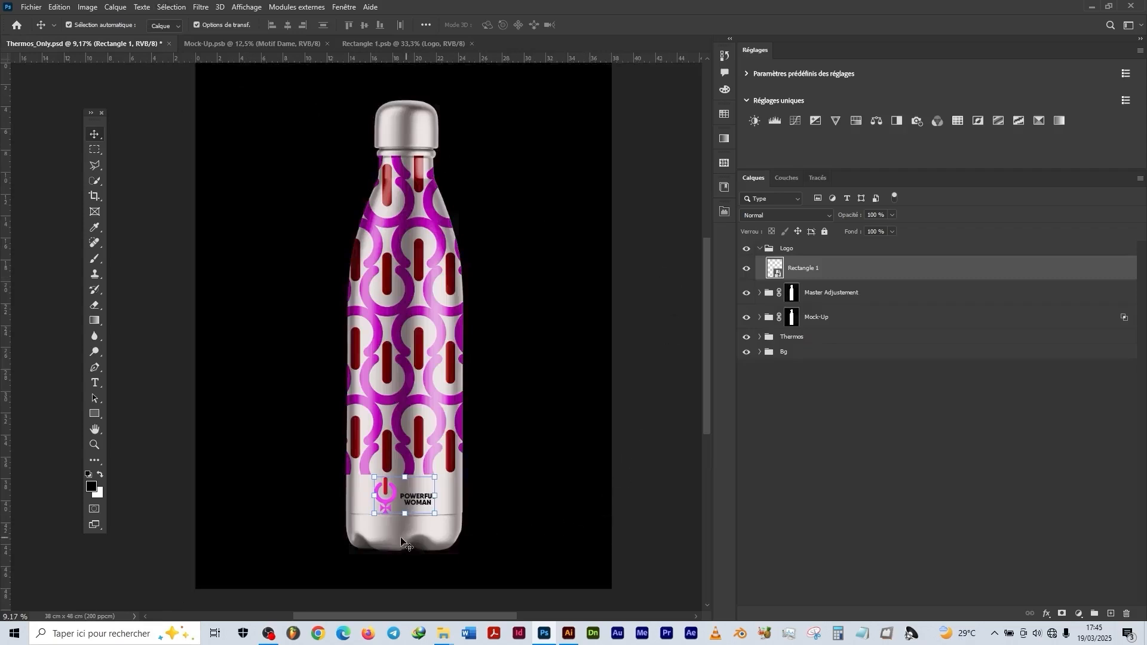
Step: Scale the logo smart object on the bottle to 92,46 % and reposition it within the bare band below the pattern
scroll(385, 513, "up", 5)
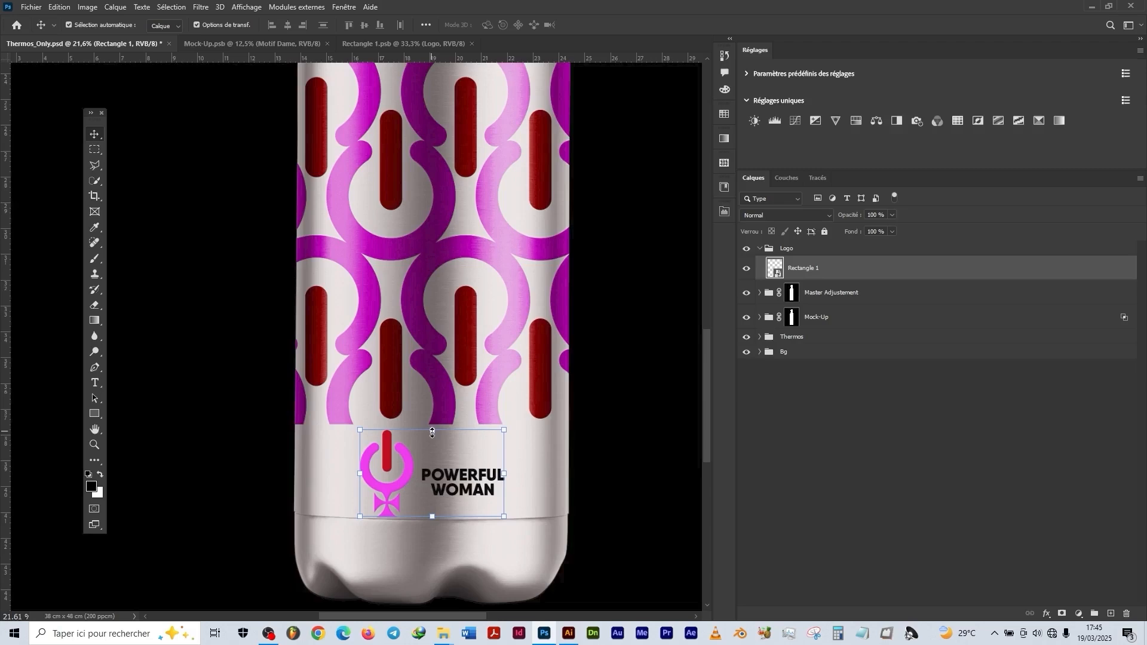
key("ctrl+t")
left_click_drag(432, 430, 432, 439)
left_click_drag(441, 489, 438, 484)
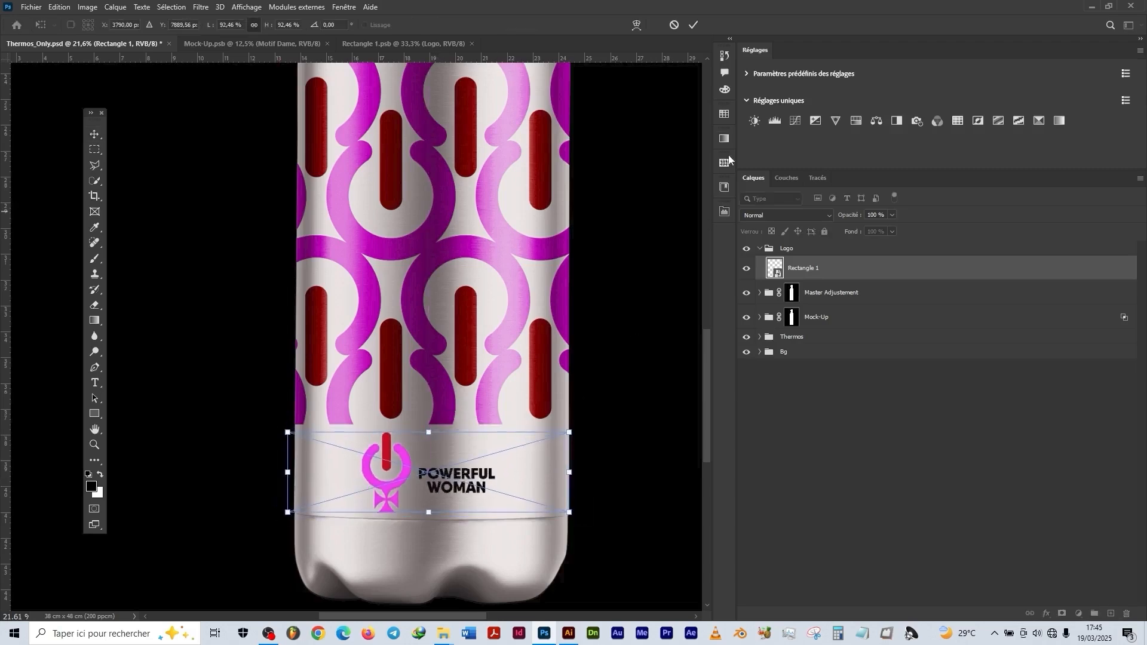
left_click(695, 25)
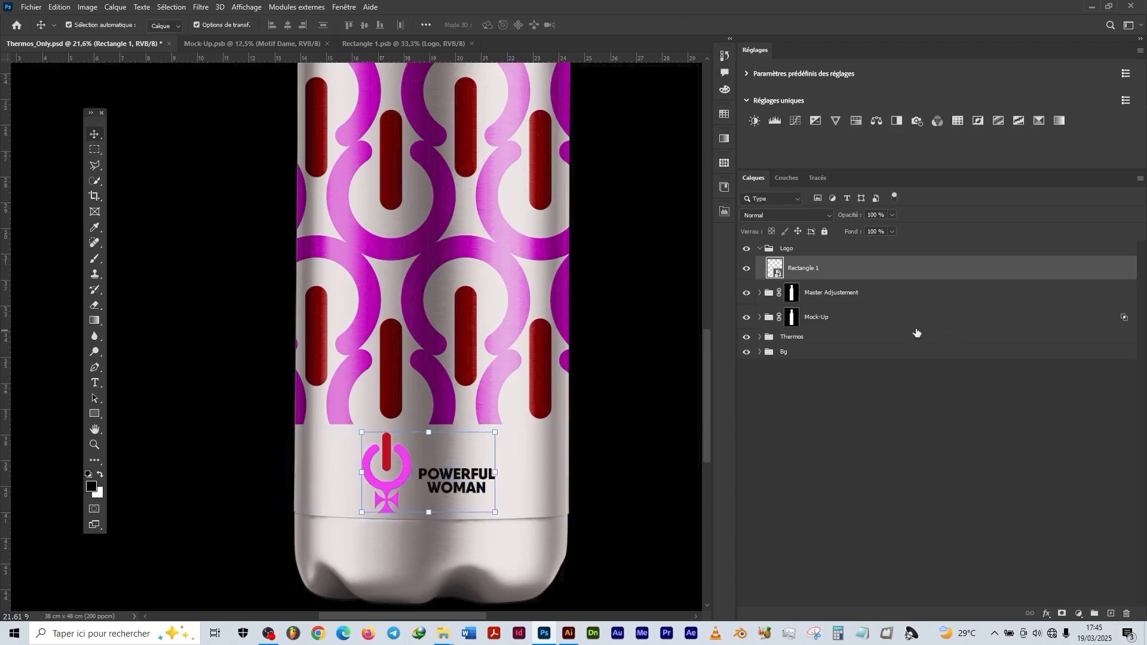
Step: Set the Logo group's blend mode to Densité linéaire +
left_click(790, 251)
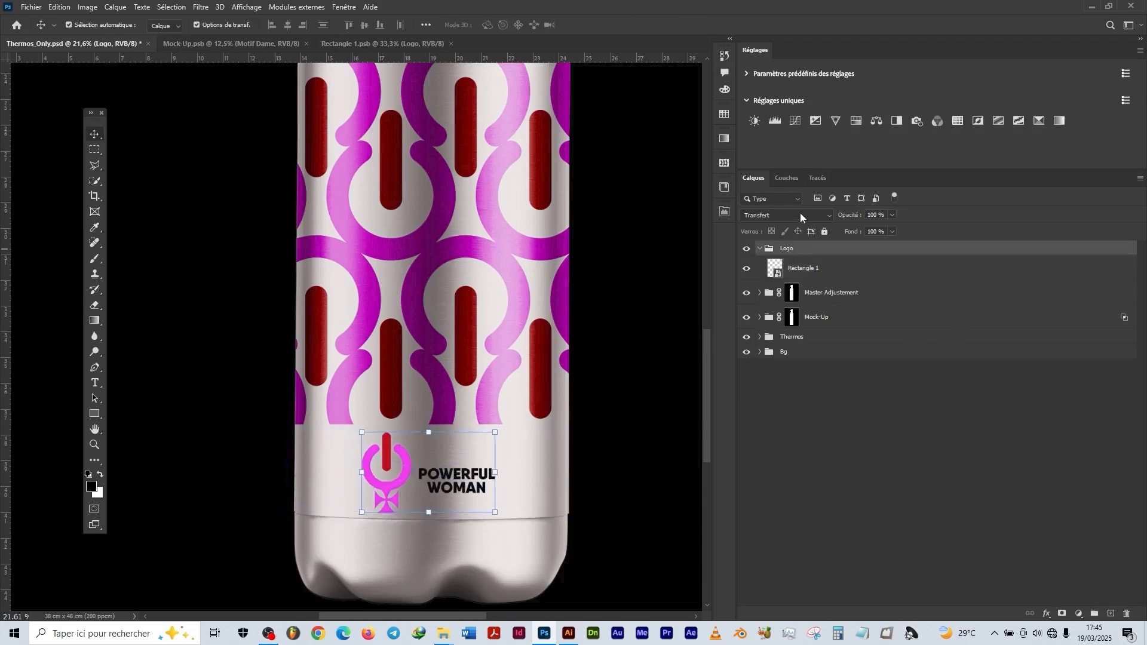
left_click(800, 213)
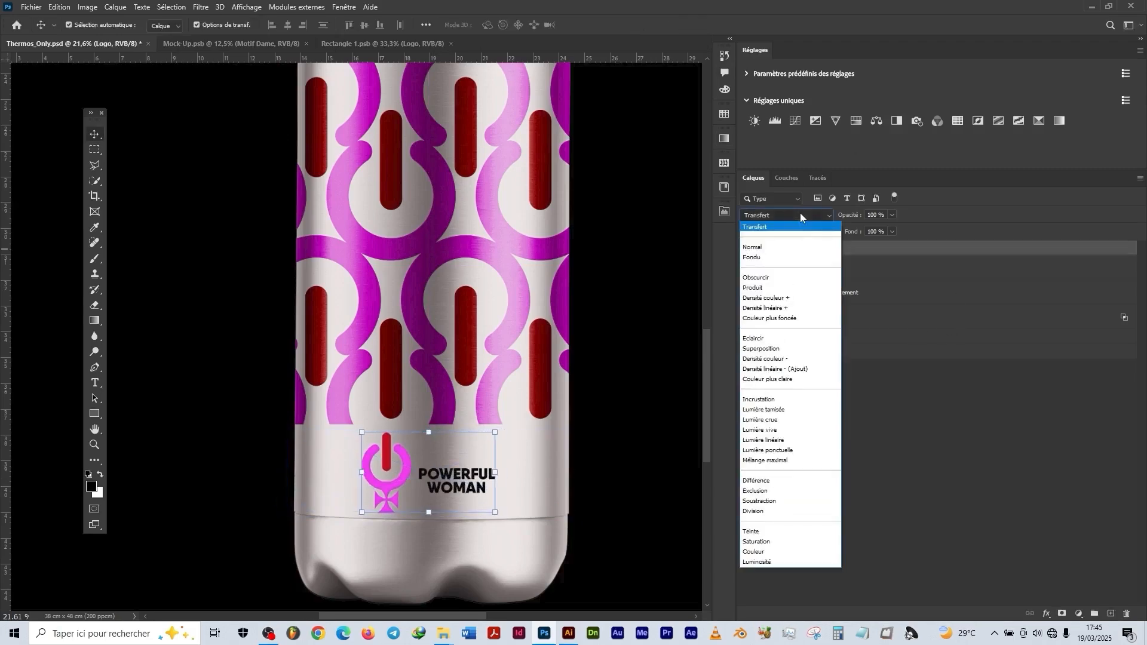
left_click(796, 309)
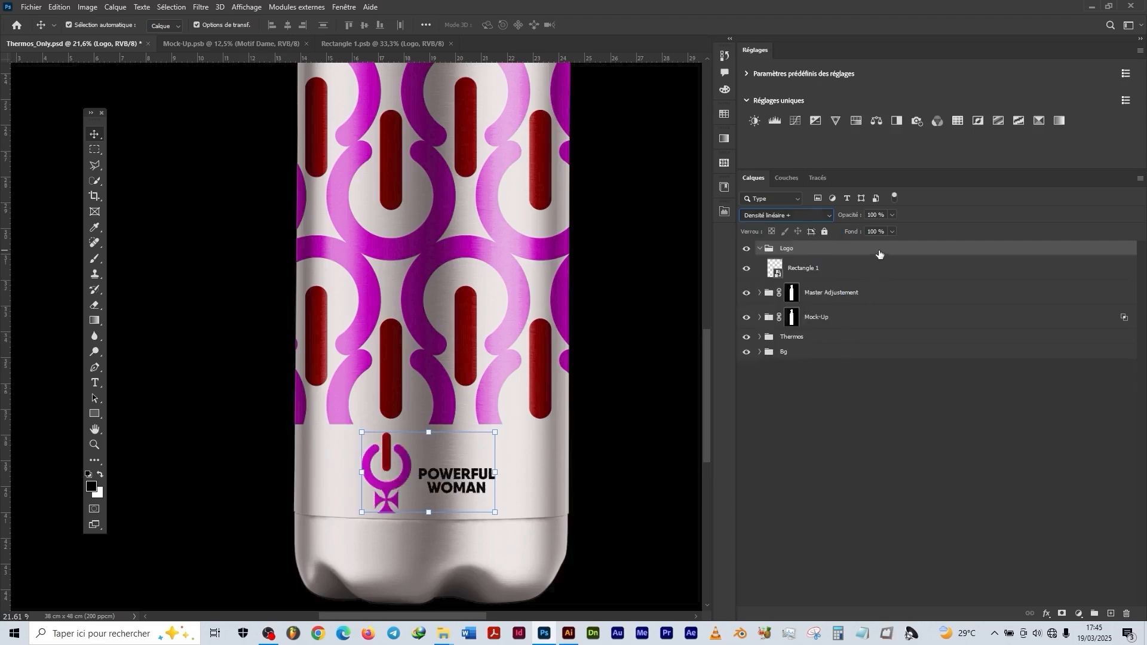
Step: In the Logo group's blending options, split the underlying layer's highlight slider to 212 / 244 and apply it
double_click(879, 250)
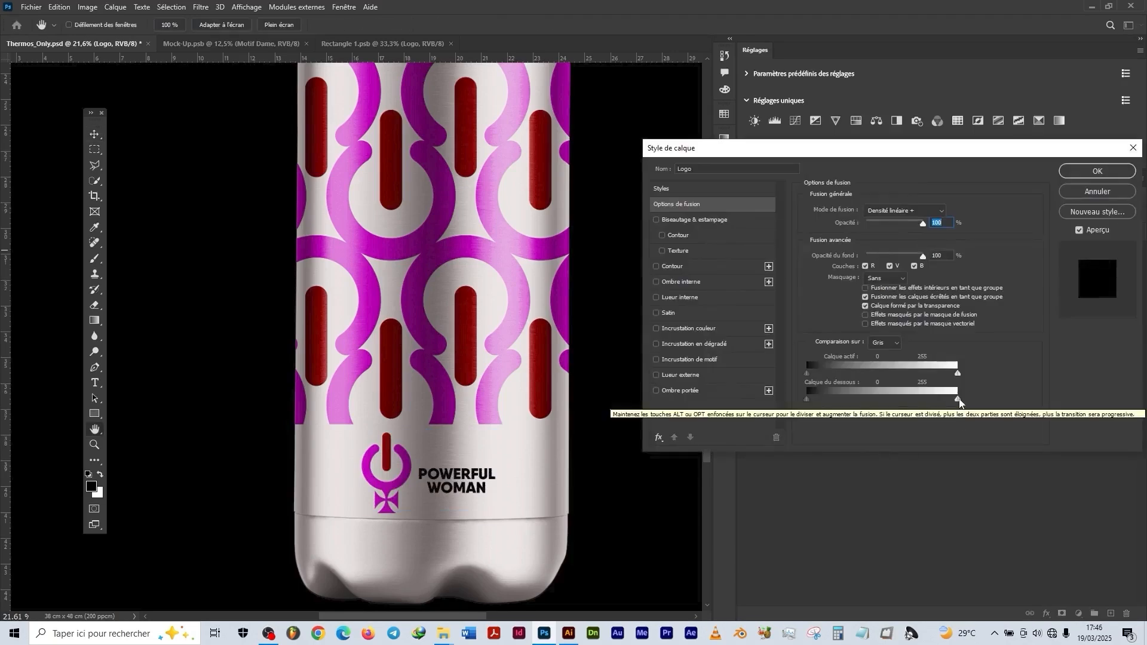
key("alt")
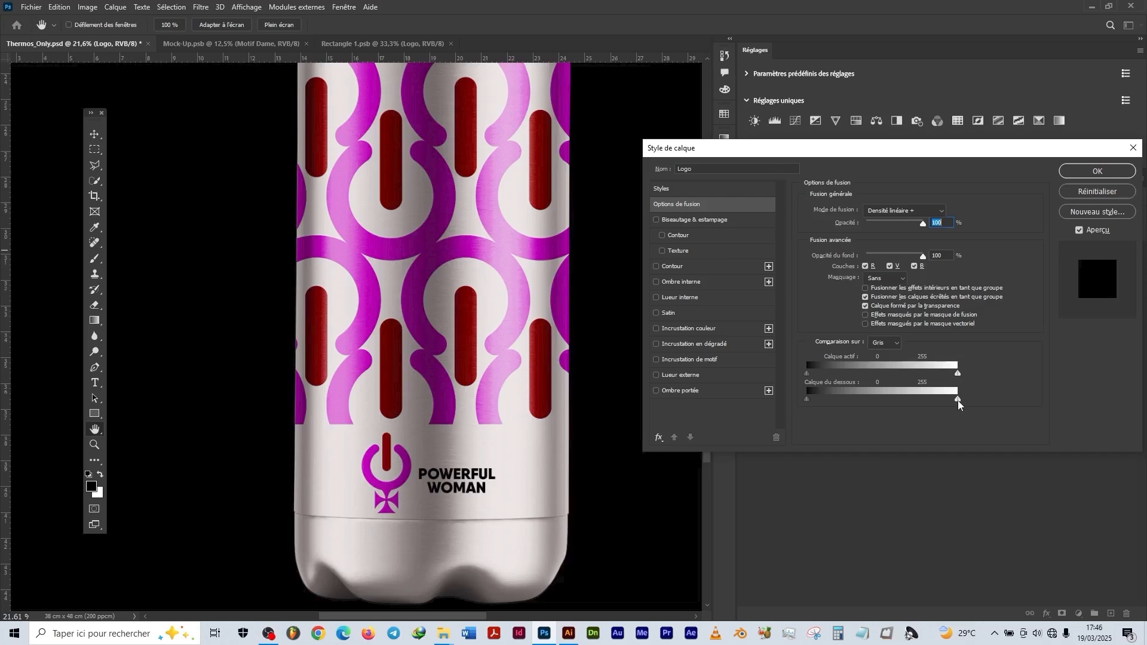
left_click_drag(958, 404, 933, 405)
left_click(1090, 172)
key("v")
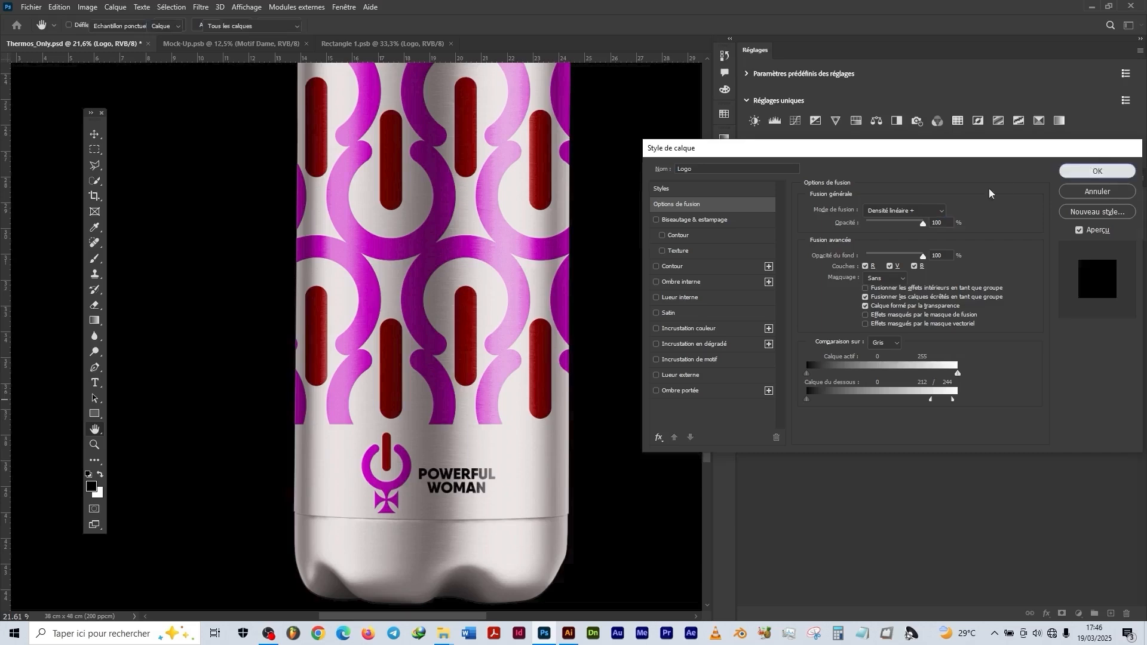
Step: Collapse the Logo group and save the document as Bg_Thermos_Only_Powerful_Woman in Photoshop format with maximised compatibility
scroll(529, 475, "down", 4)
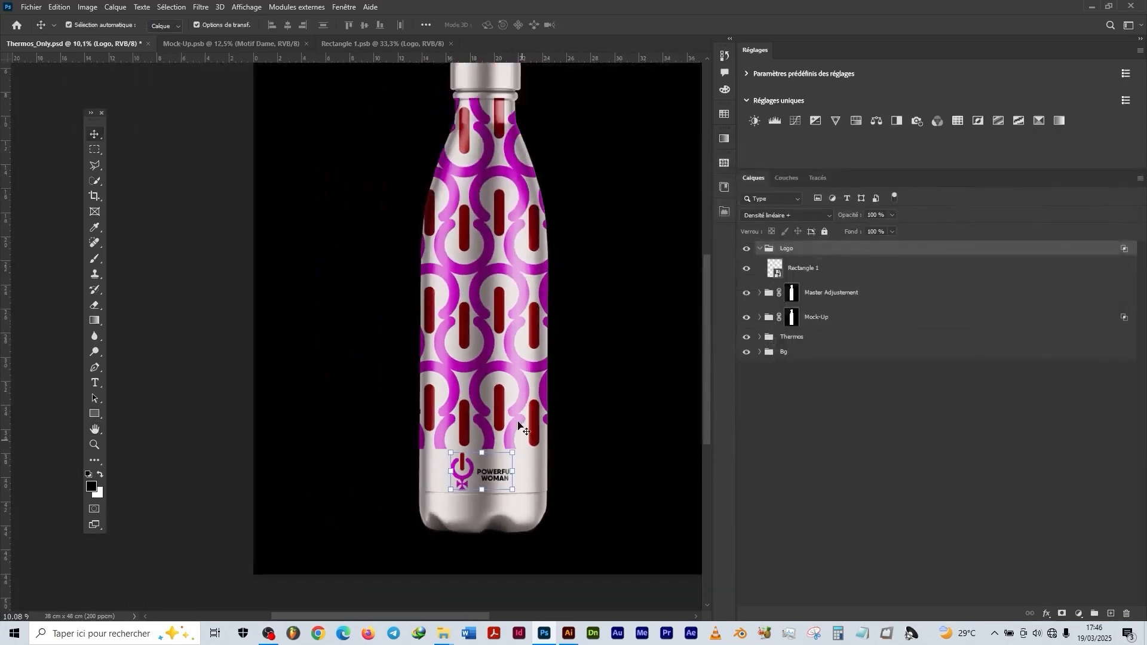
scroll(520, 425, "down", 3)
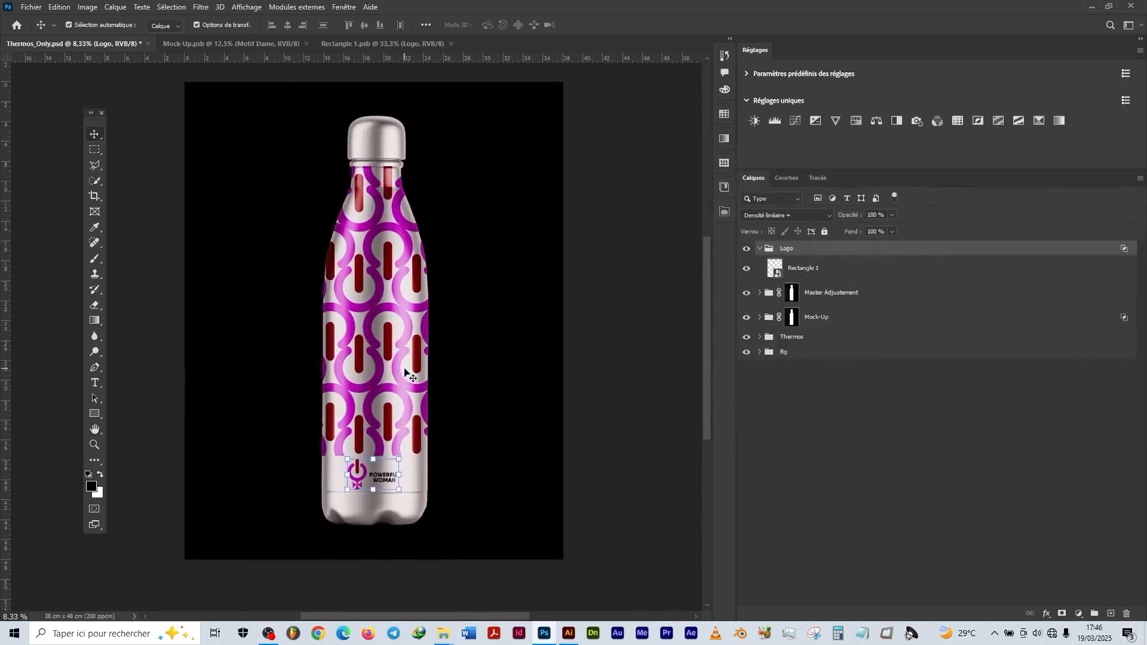
left_click(761, 249)
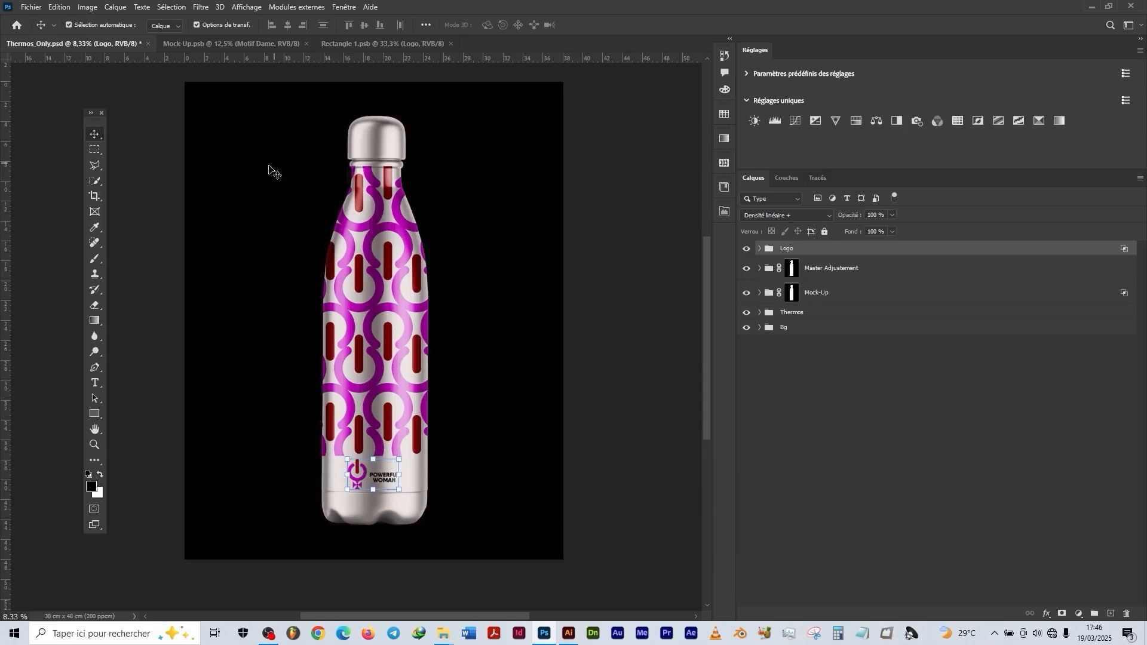
left_click(27, 11)
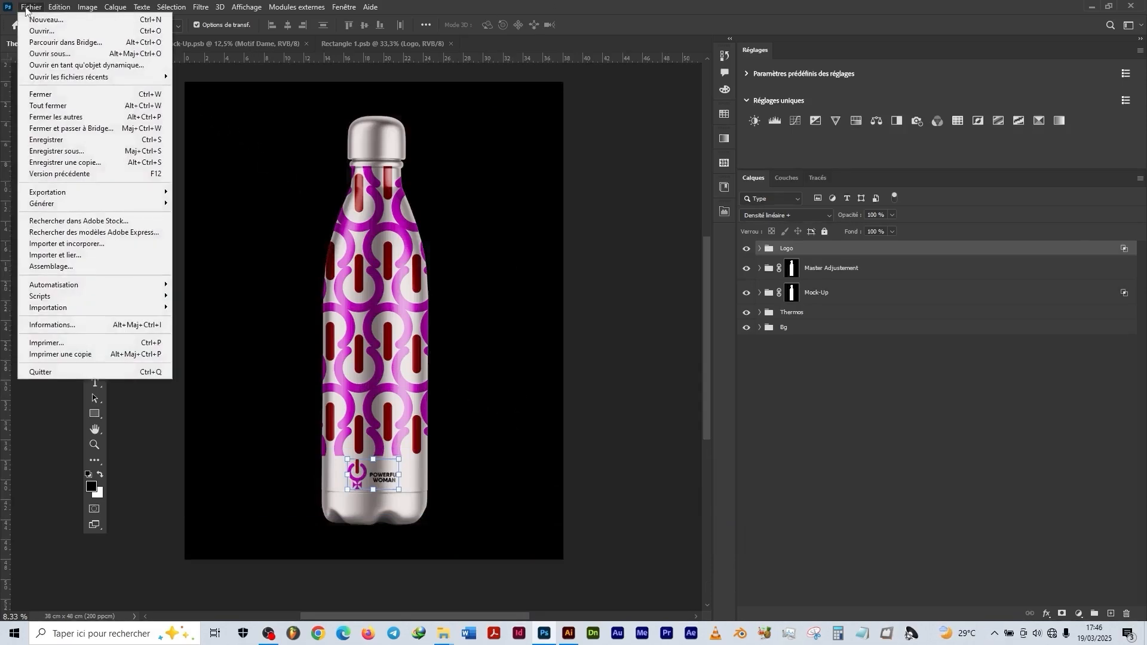
left_click(84, 153)
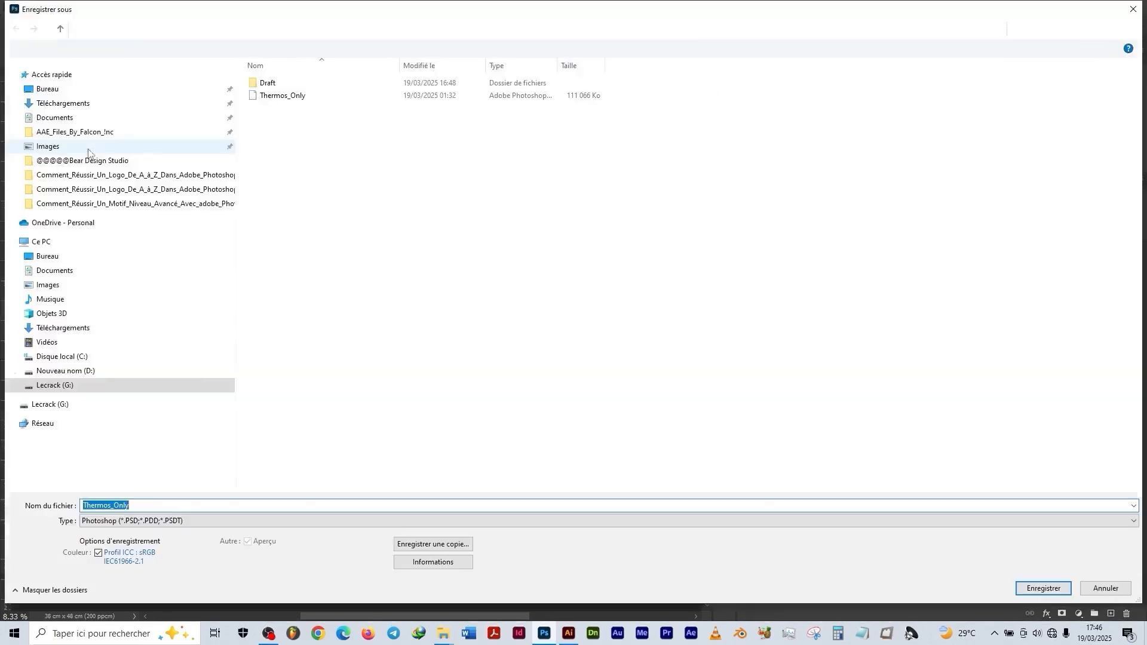
left_click(84, 505)
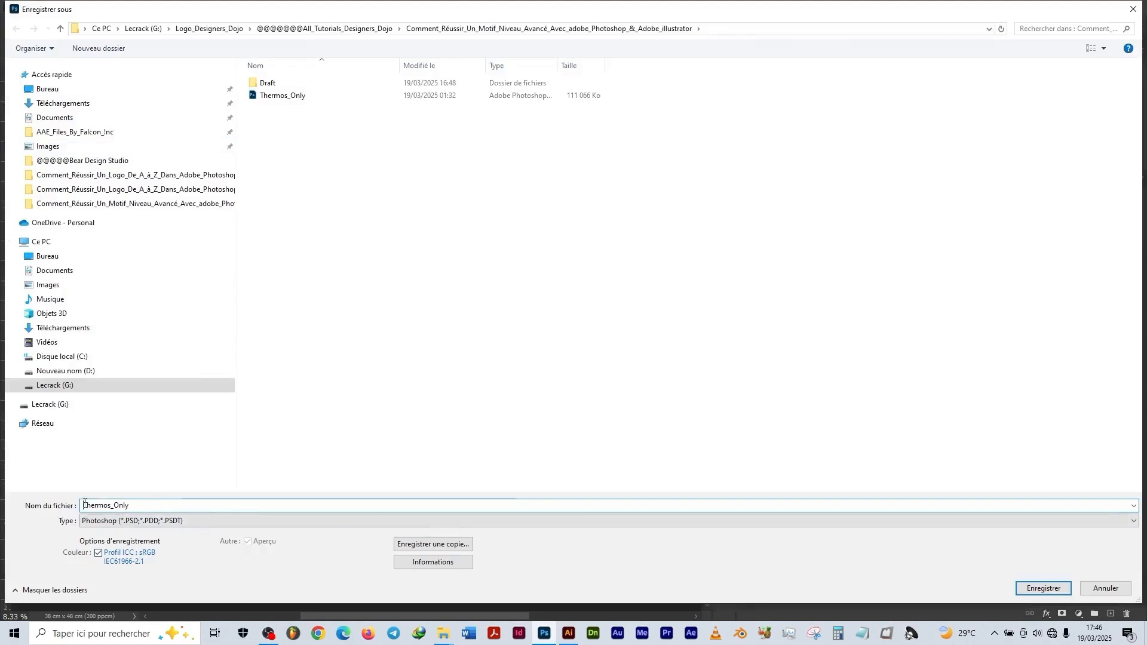
type("Bg_")
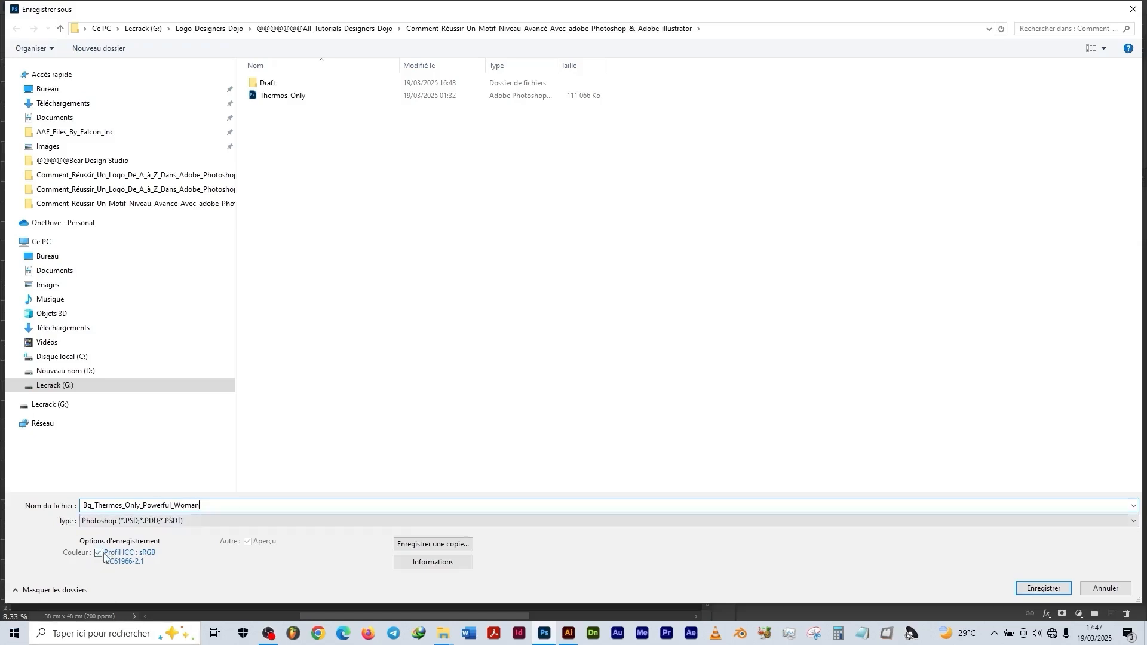
left_click(1032, 591)
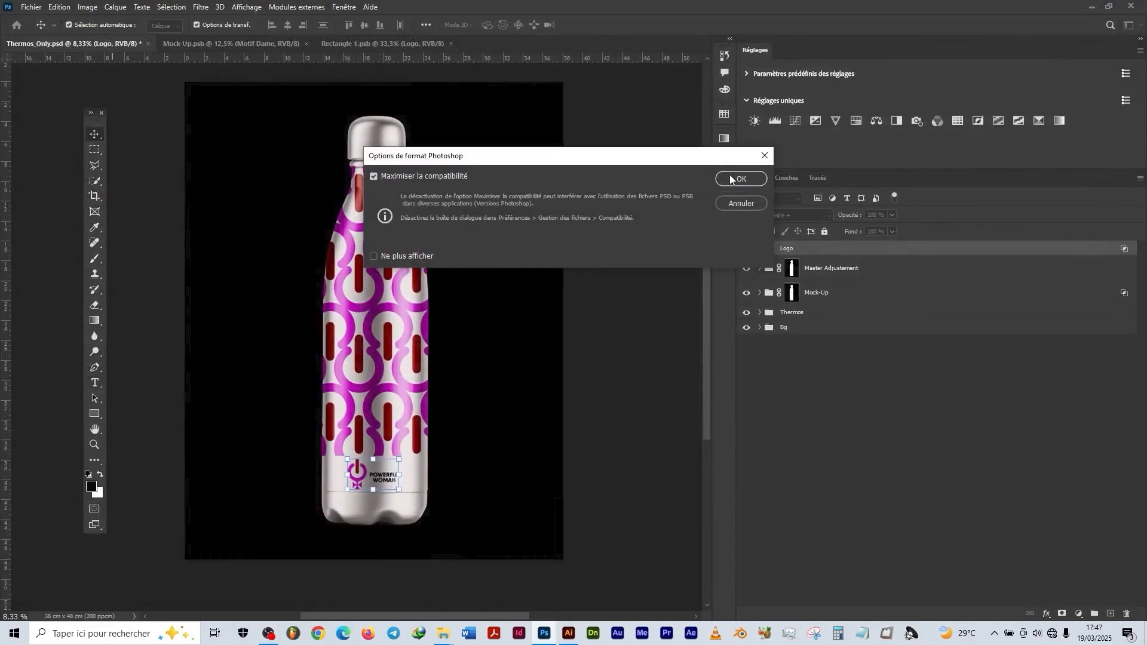
left_click(731, 180)
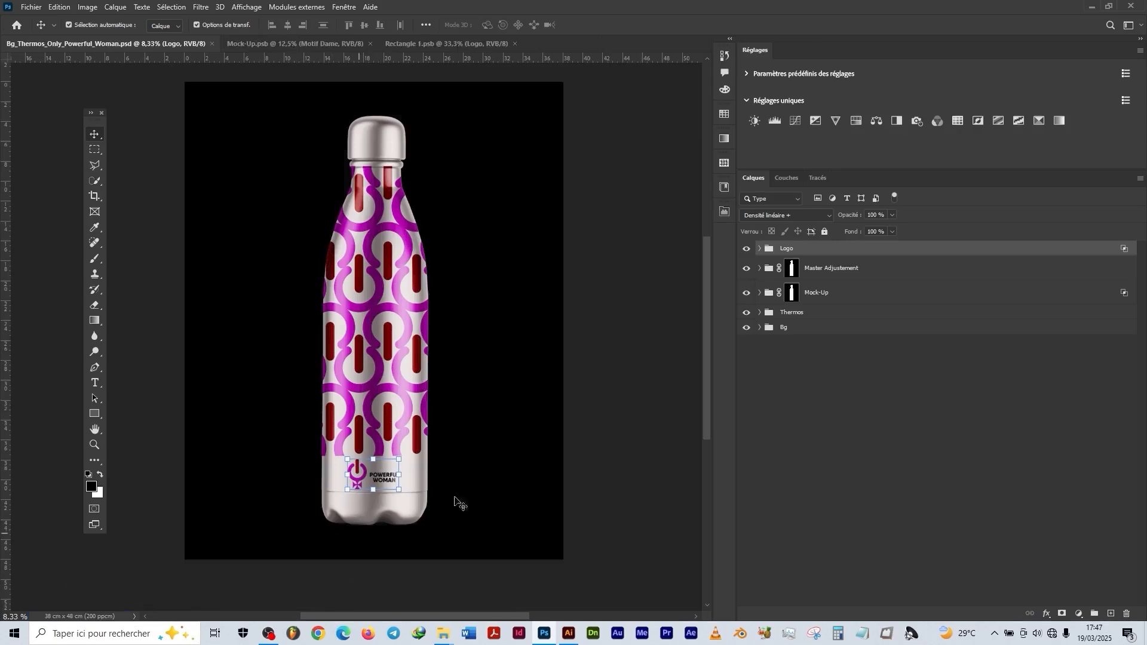
Step: Open the contents of the Motif Dame smart object from Mock-Up.psb in Illustrator and collapse the Libraries panel
left_click(616, 400)
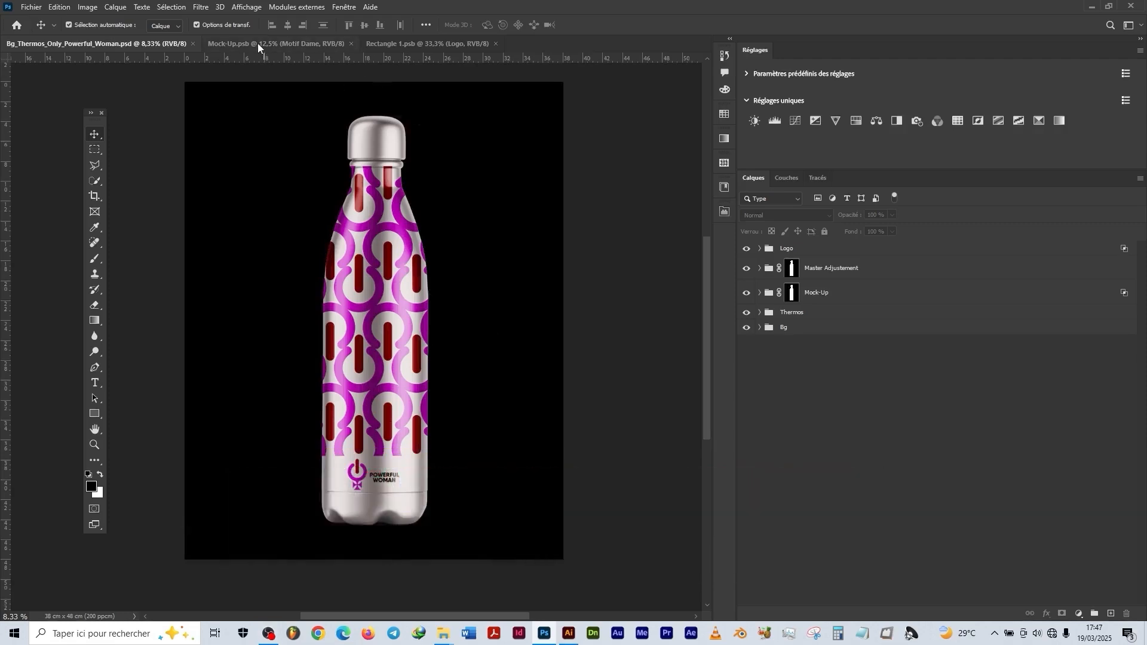
left_click(258, 42)
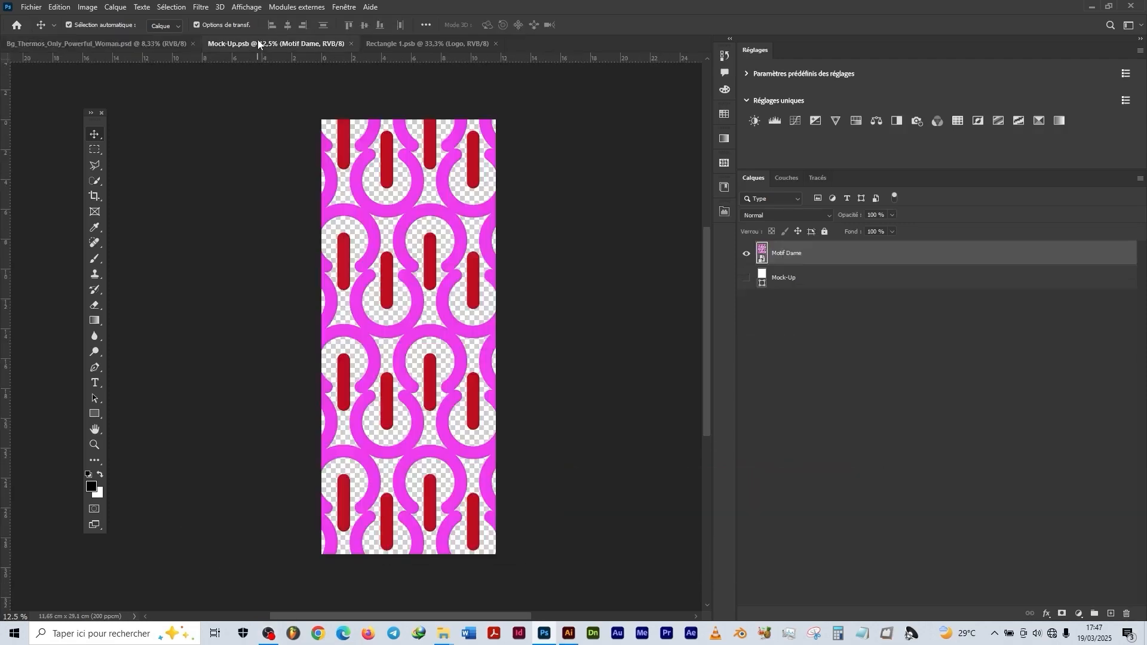
double_click(762, 260)
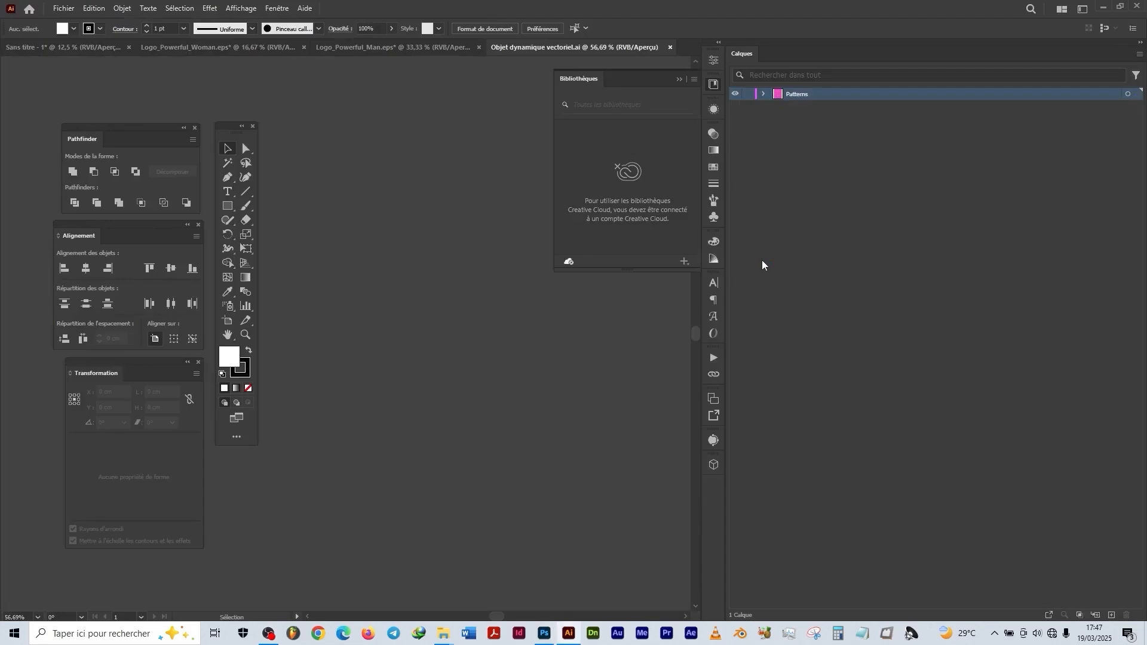
key("ctrl+0")
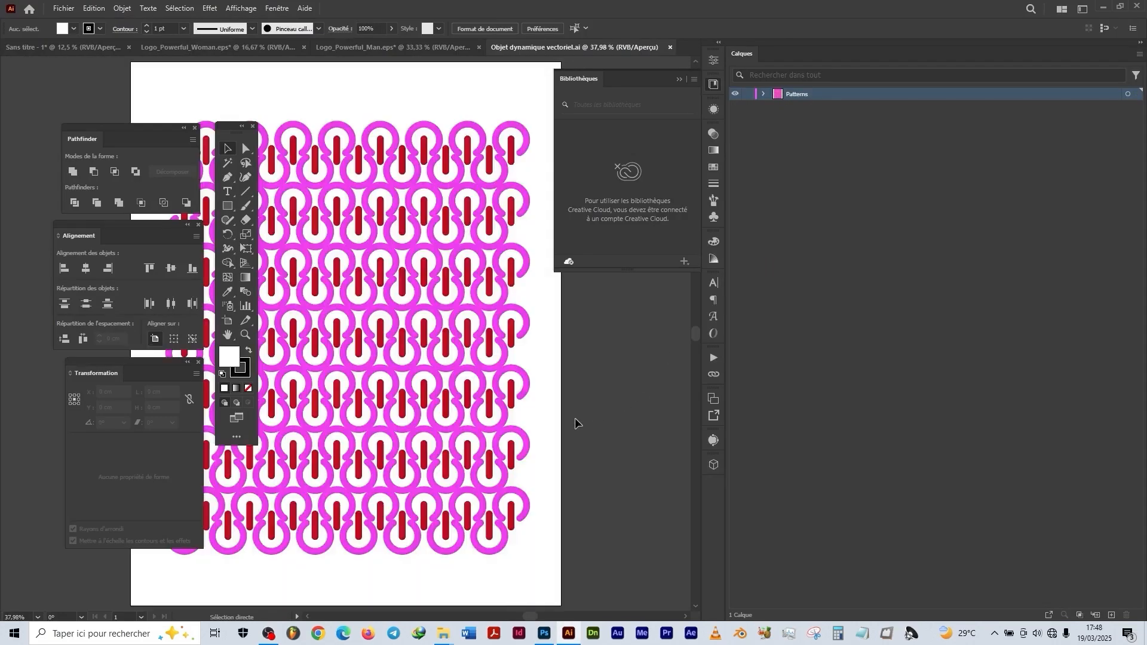
scroll(575, 422, "down", 2)
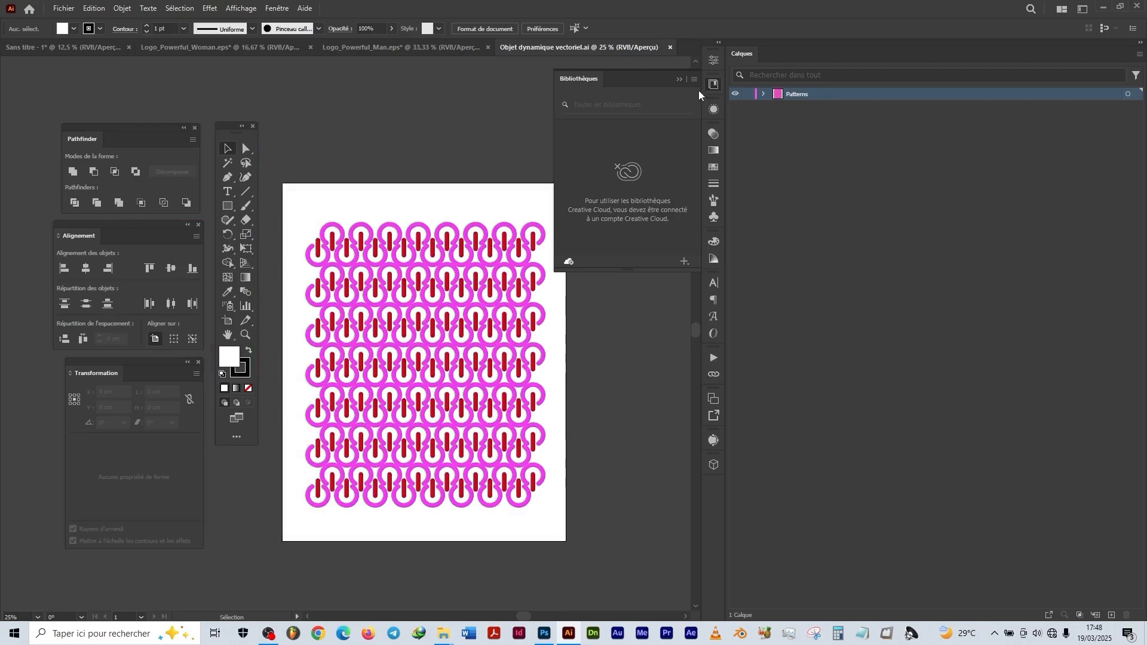
left_click(680, 80)
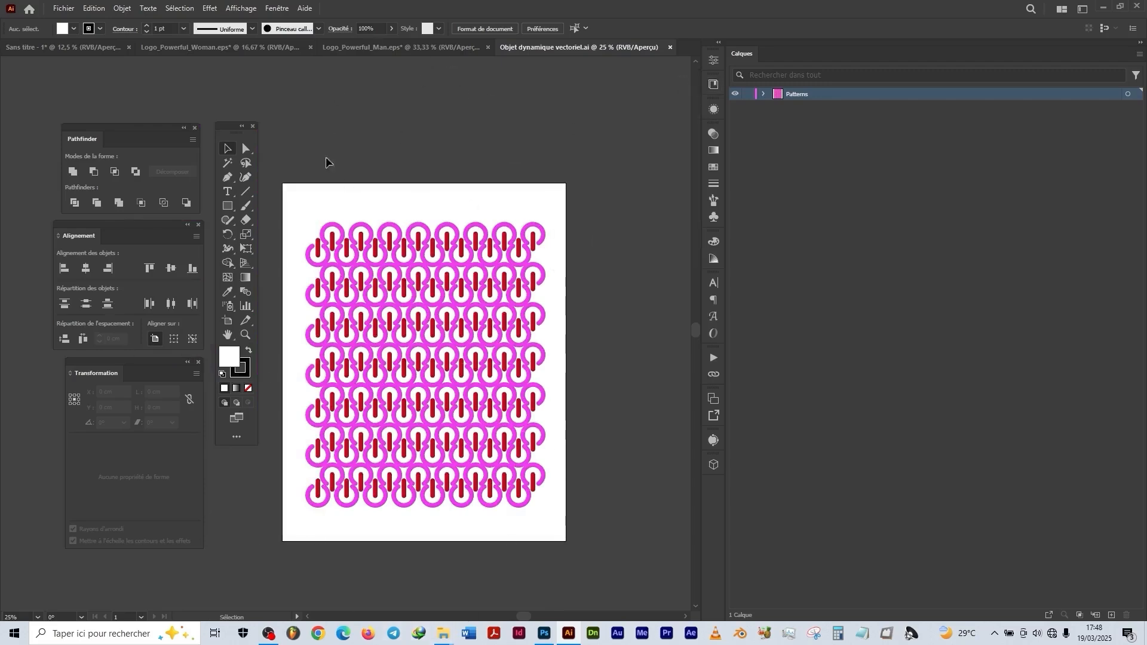
Step: Replace the pink pattern in the Objet dynamique vectoriel.ai artboard with the blue pattern copied from Sans titre - 1
left_click(82, 48)
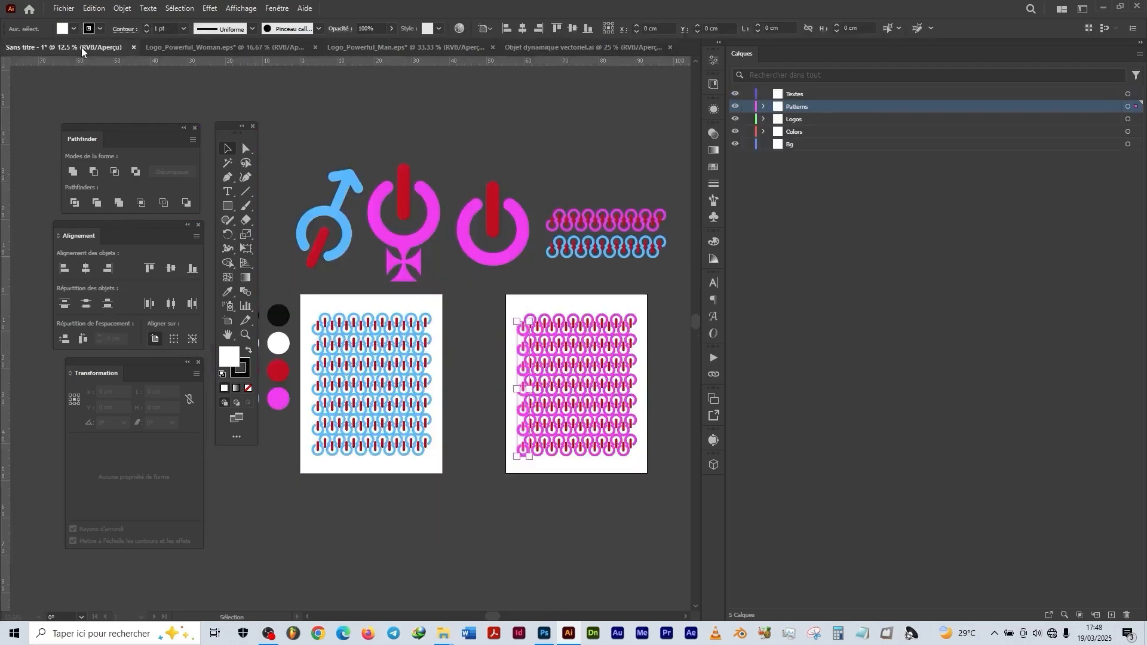
left_click_drag(471, 459, 312, 292)
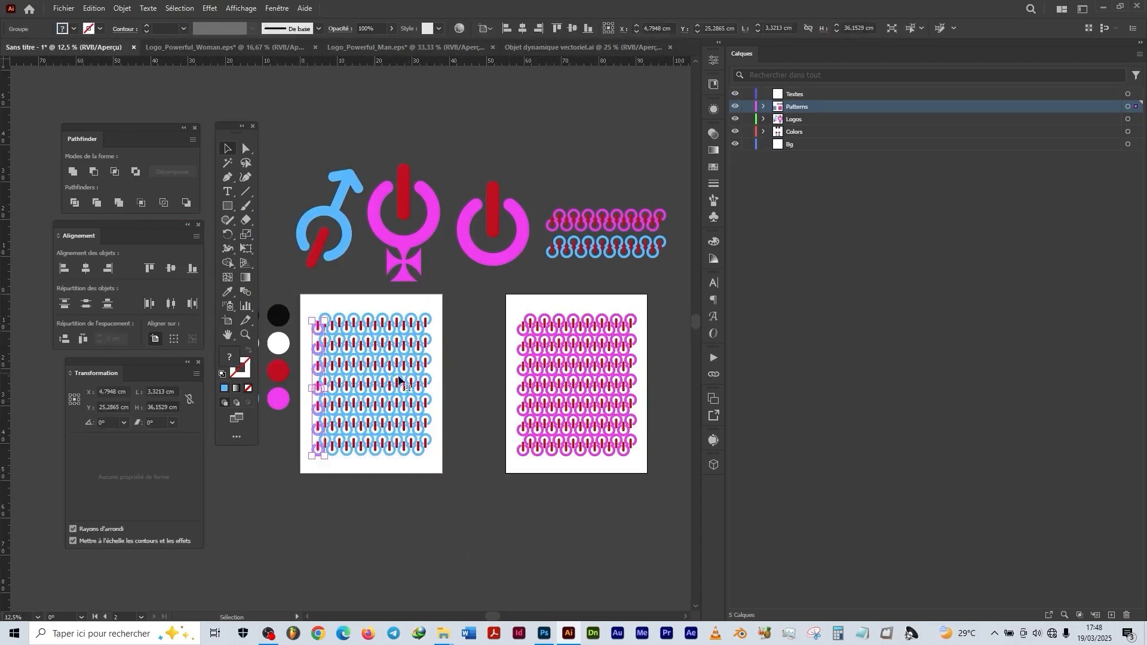
left_click_drag(377, 377, 611, 250)
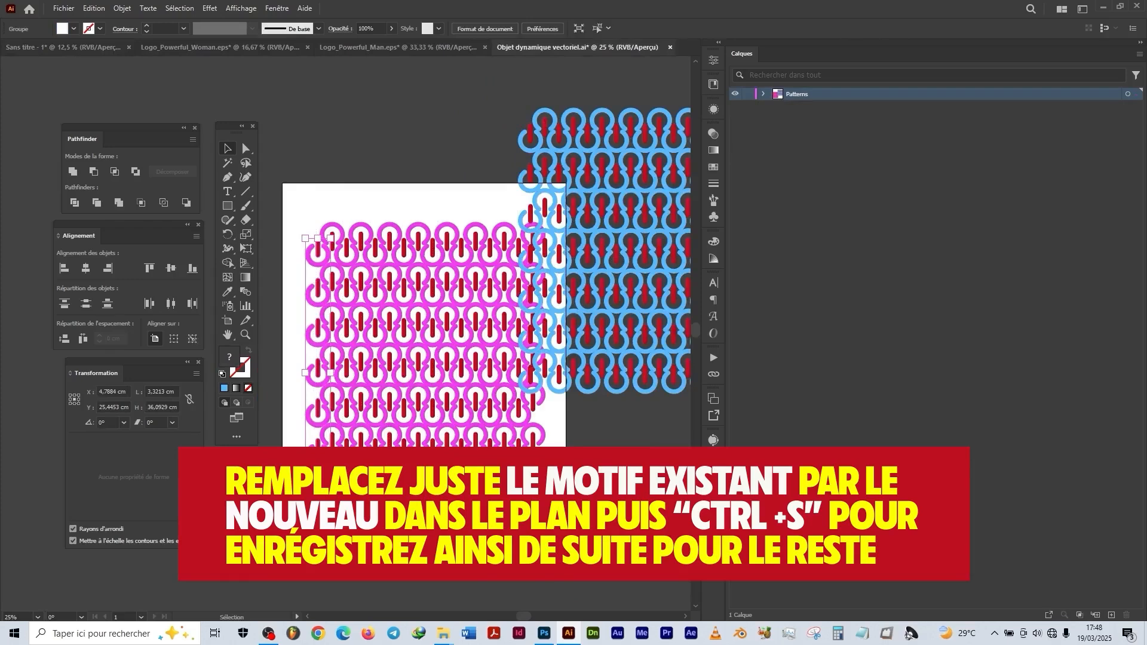
key("Delete")
left_click_drag(591, 174, 406, 290)
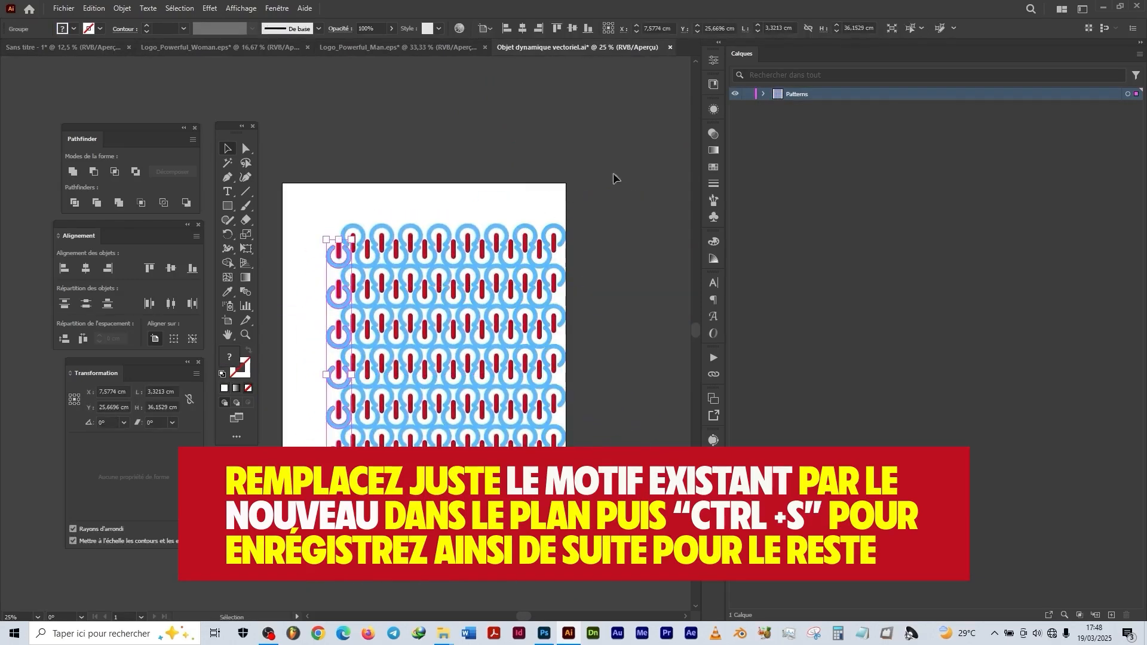
left_click_drag(444, 325, 413, 315)
left_click(578, 175)
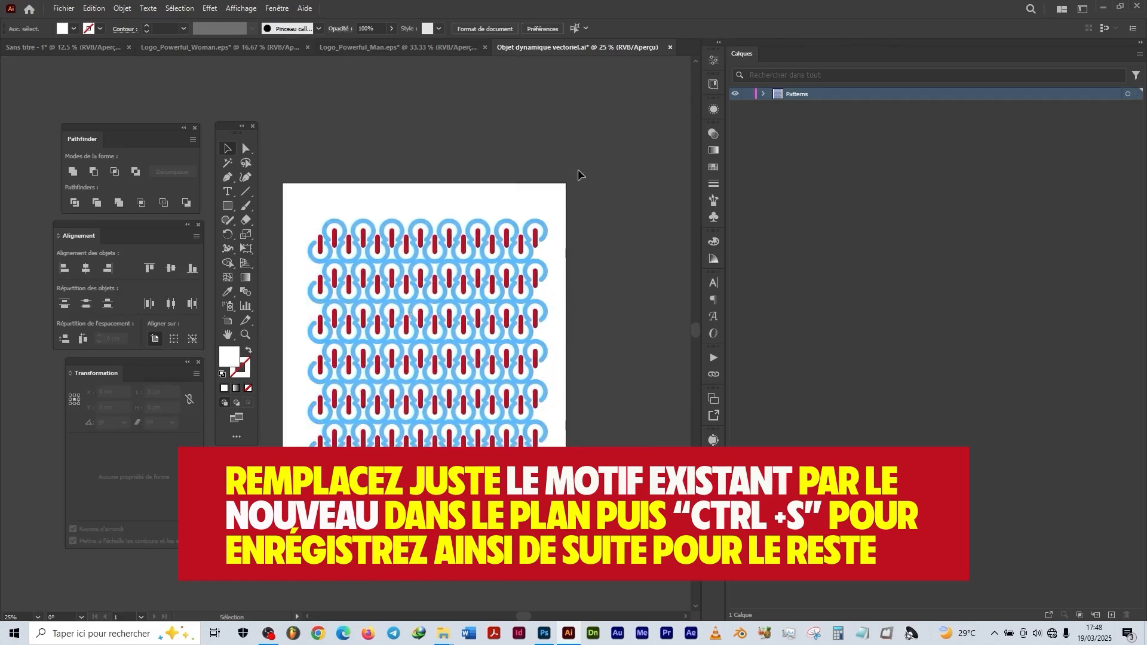
Step: Save the vector pattern, switch to Photoshop to save Mock-Up.psb, and return to Bg_Thermos_Only_Powerful_Woman.psd
key("ctrl+s")
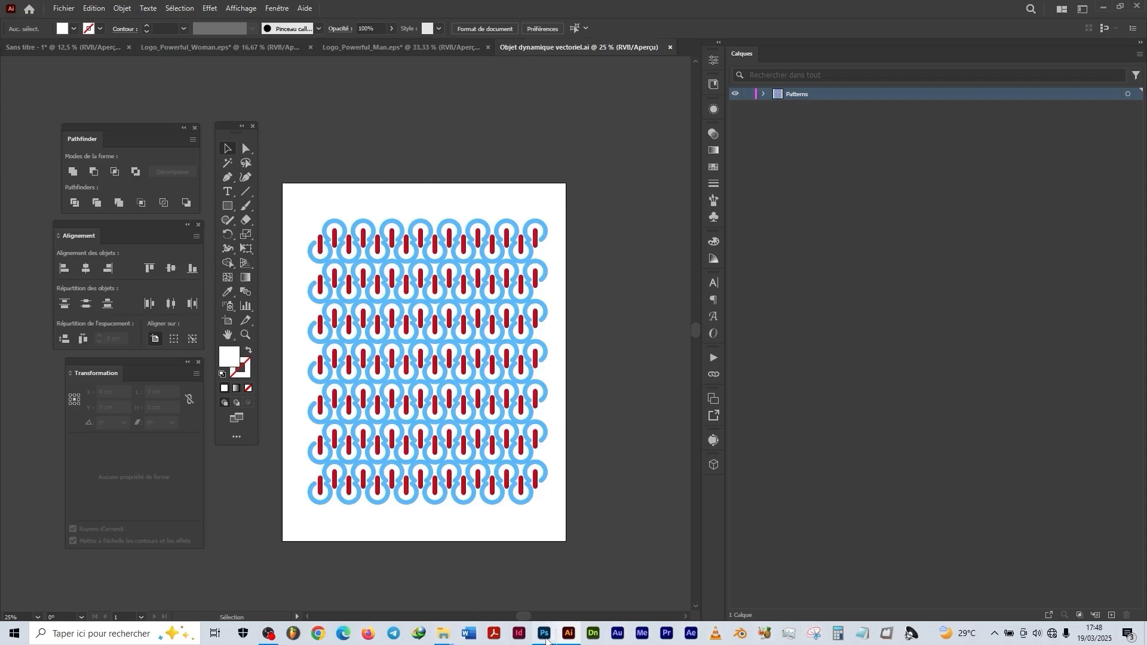
left_click(546, 639)
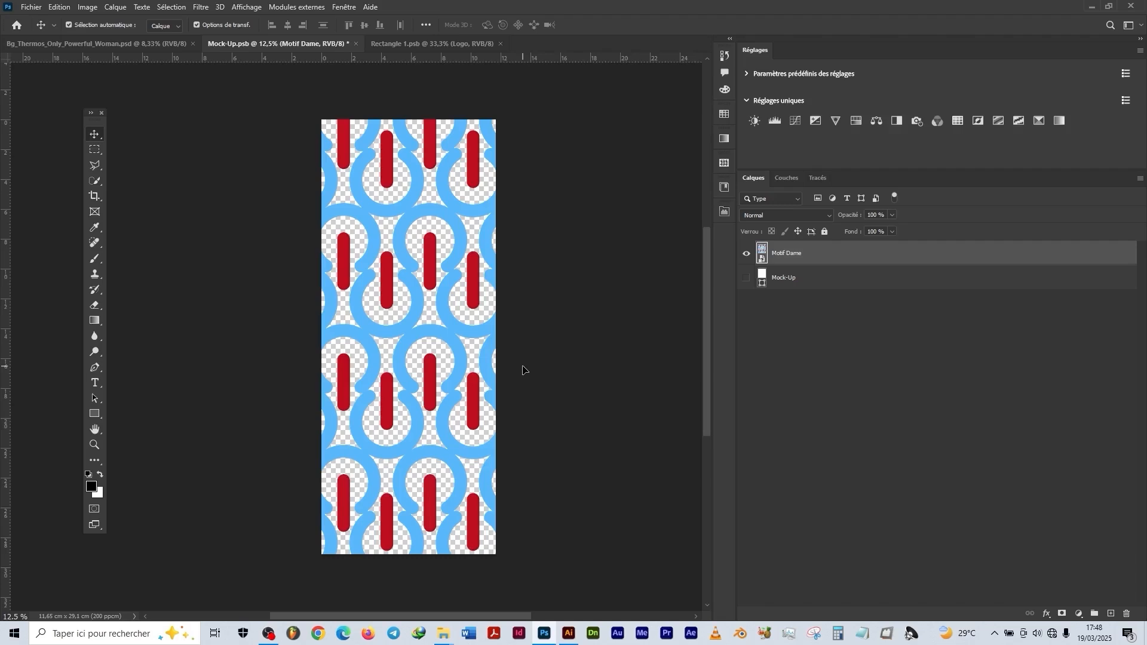
key("ctrl+s")
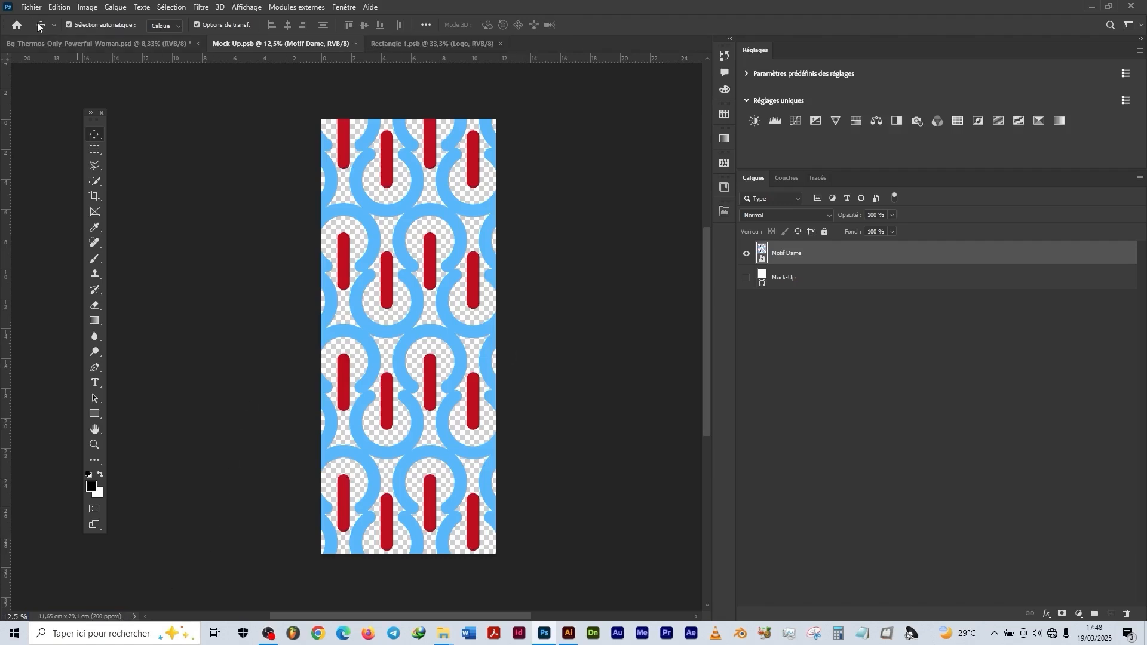
left_click(49, 43)
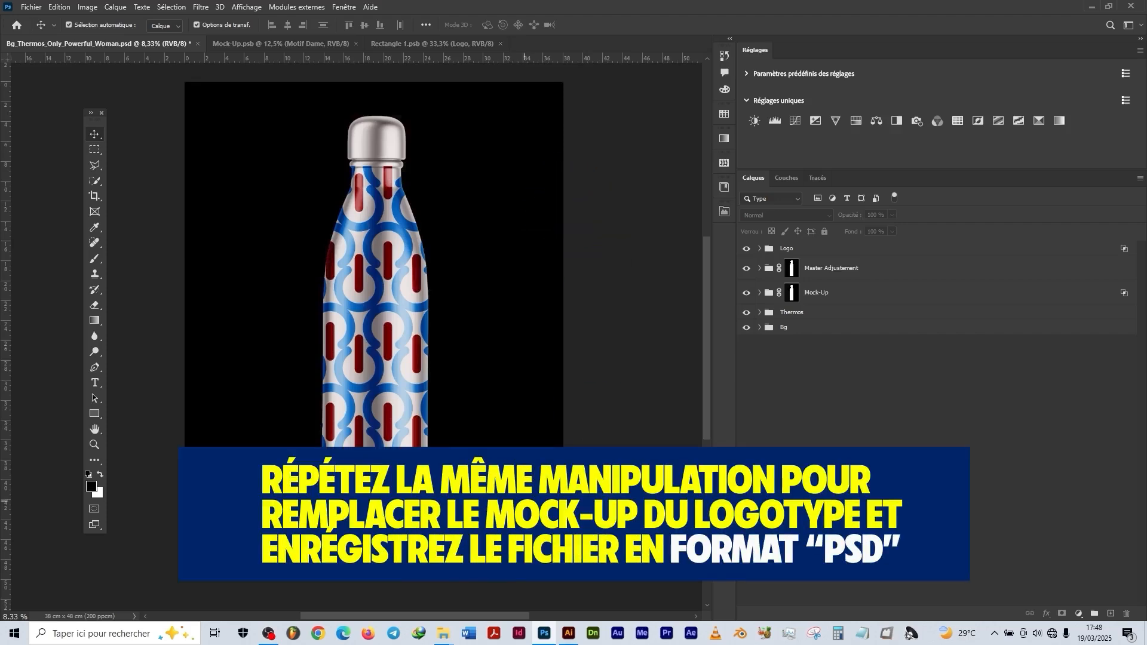
Step: Open the contents of the Logo smart object from Rectangle 1.psb in Illustrator
left_click(446, 41)
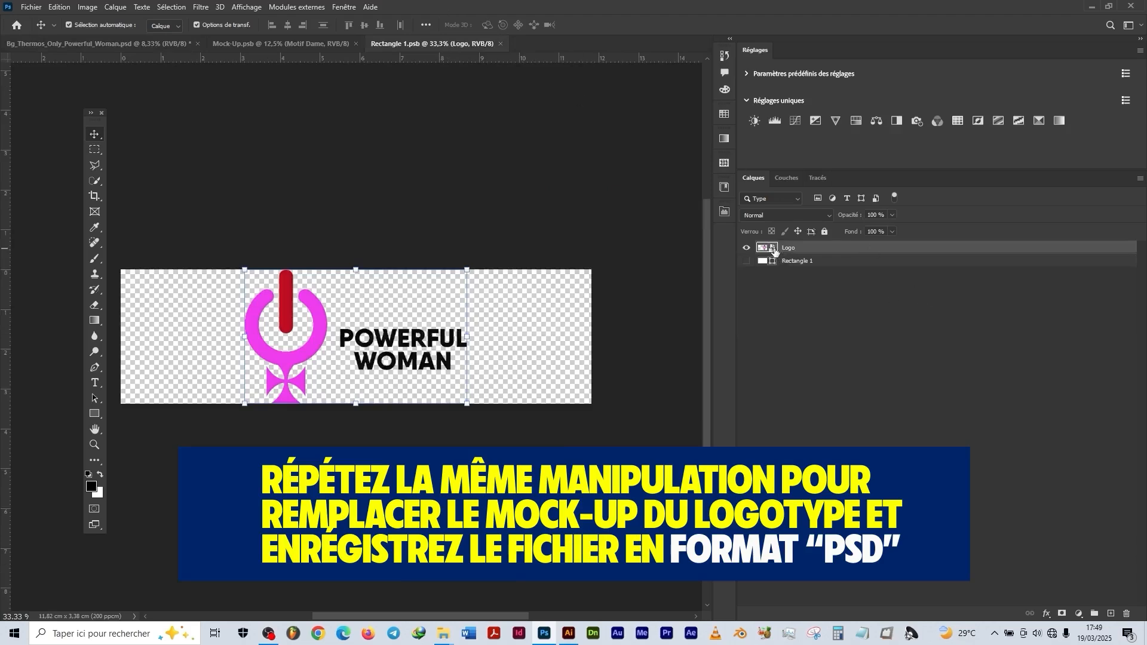
double_click(775, 251)
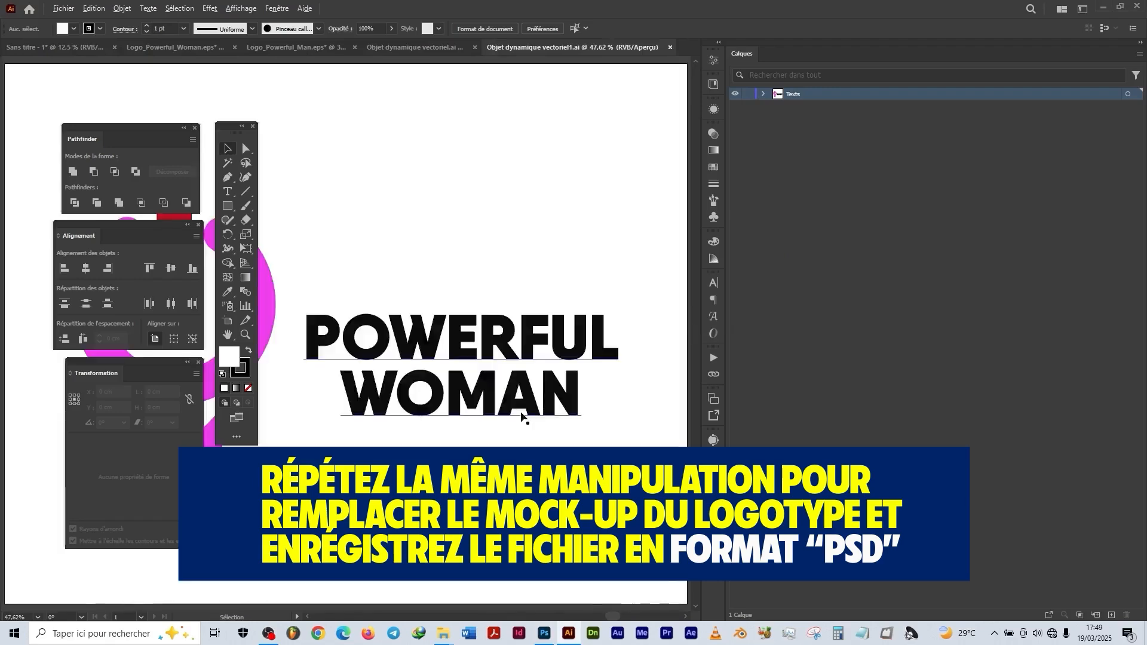
scroll(521, 416, "down", 3)
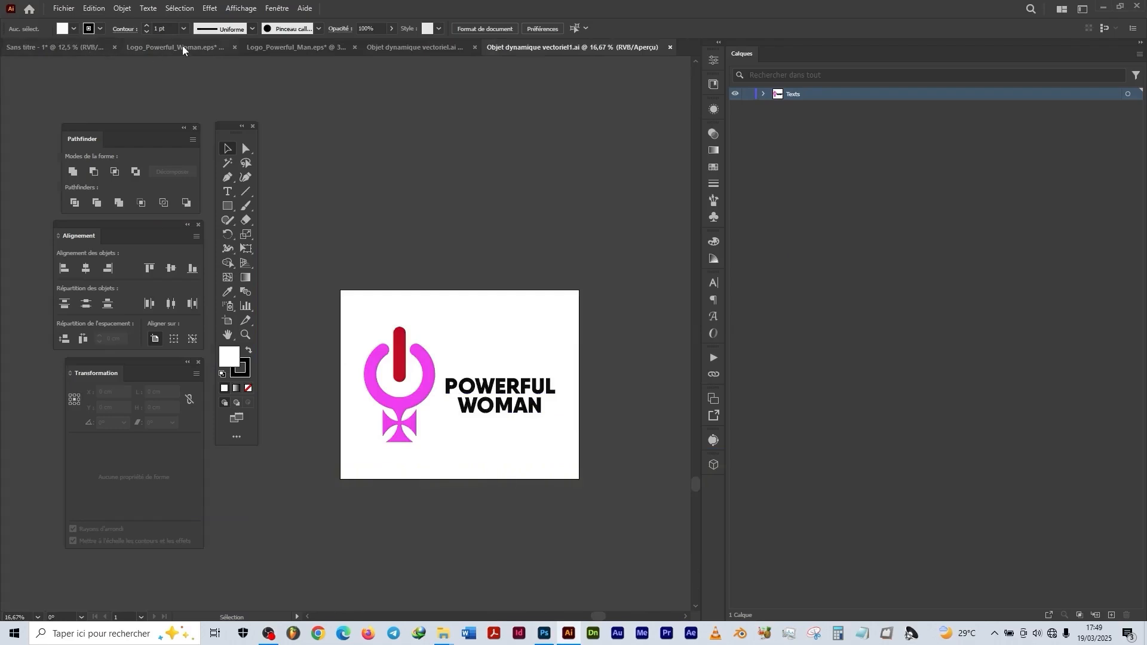
Step: Switch to Logo_Powerful_Man.eps and locate the horizontal blue and red Powerful Man logotype on the black background
left_click(183, 48)
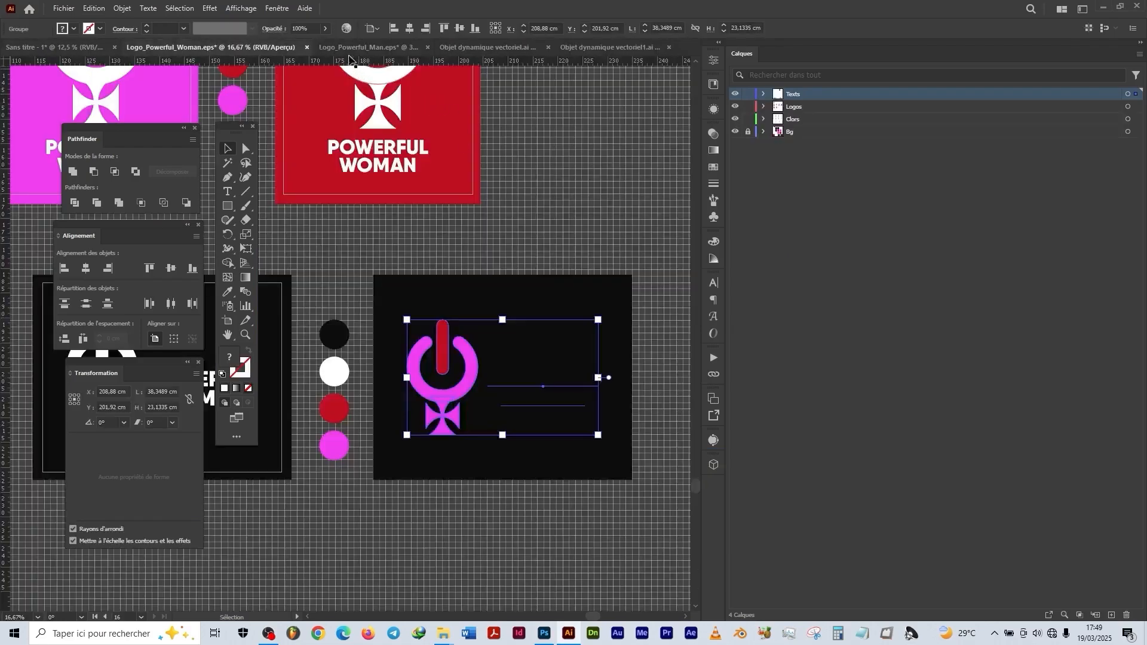
left_click(350, 54)
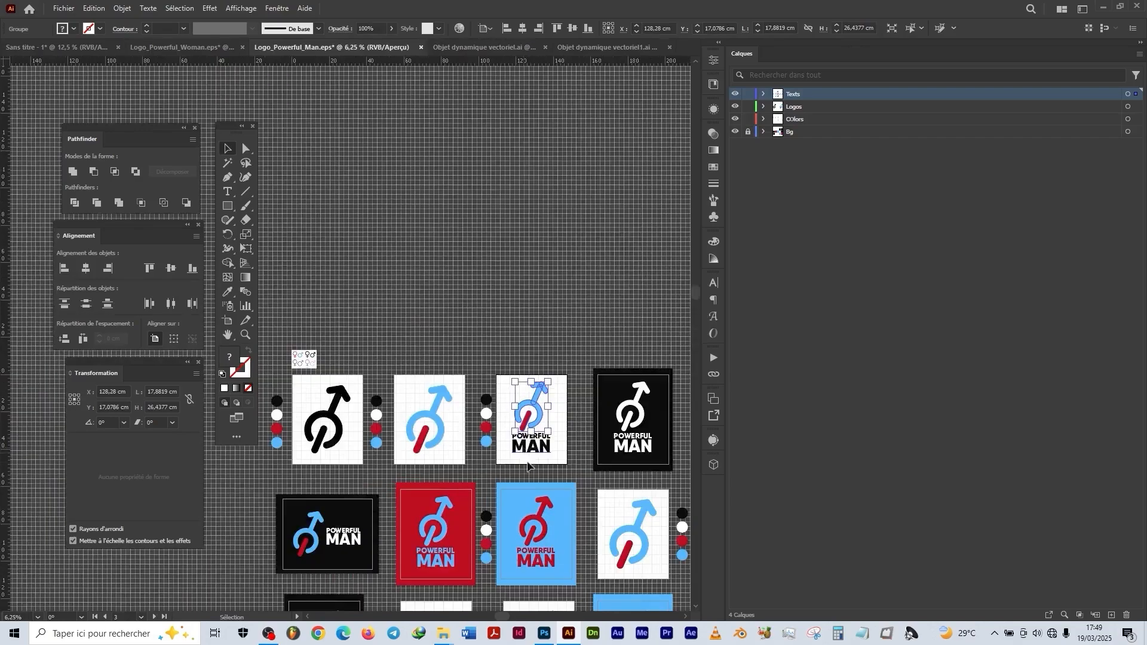
key("space")
left_click_drag(529, 467, 457, 293)
left_click_drag(556, 393, 610, 334)
left_click_drag(423, 411, 481, 460)
scroll(326, 333, "up", 4)
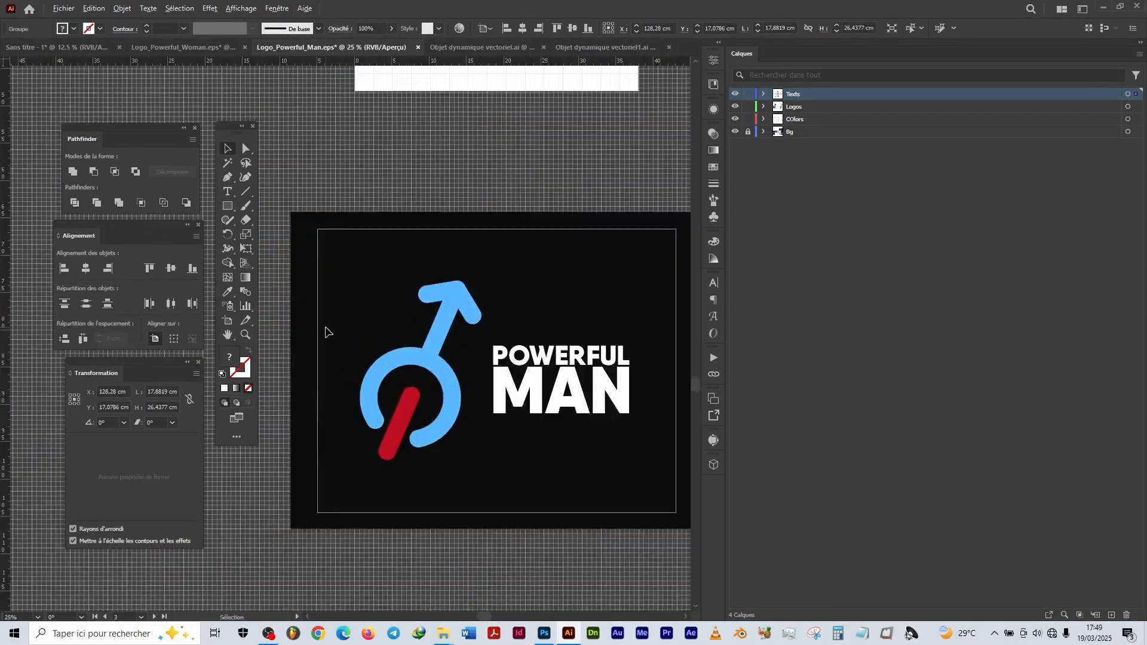
left_click_drag(443, 253, 384, 230)
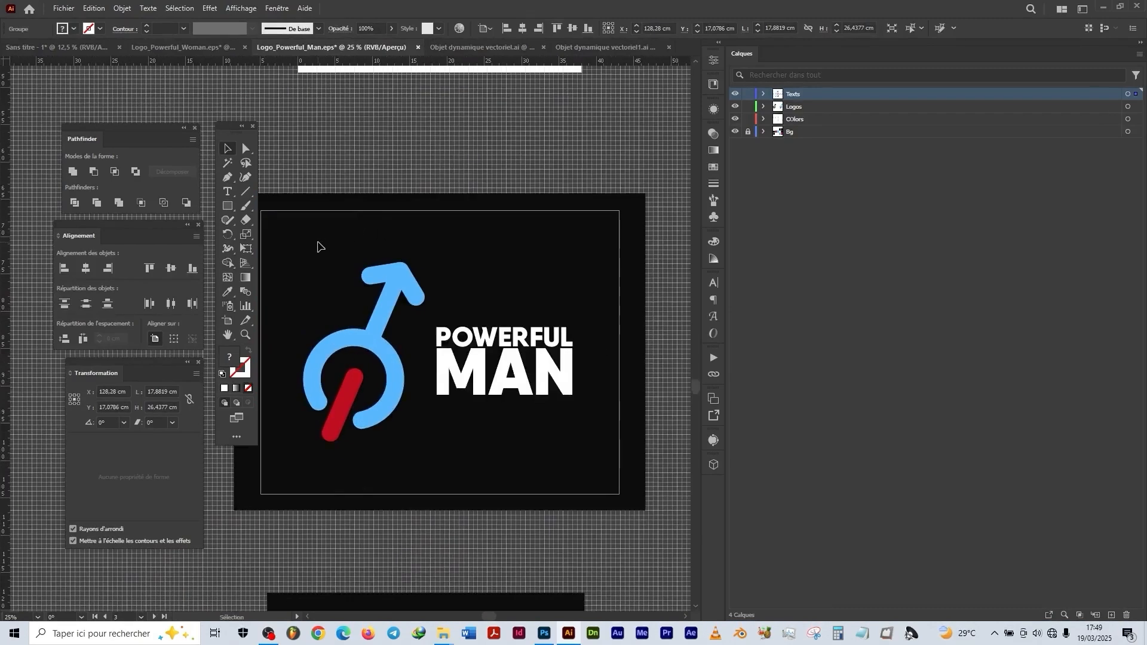
Step: Isolate the POWERFUL MAN text in the horizontal logotype group and set its fill to near-black 020202
left_click(318, 247)
left_click(526, 382)
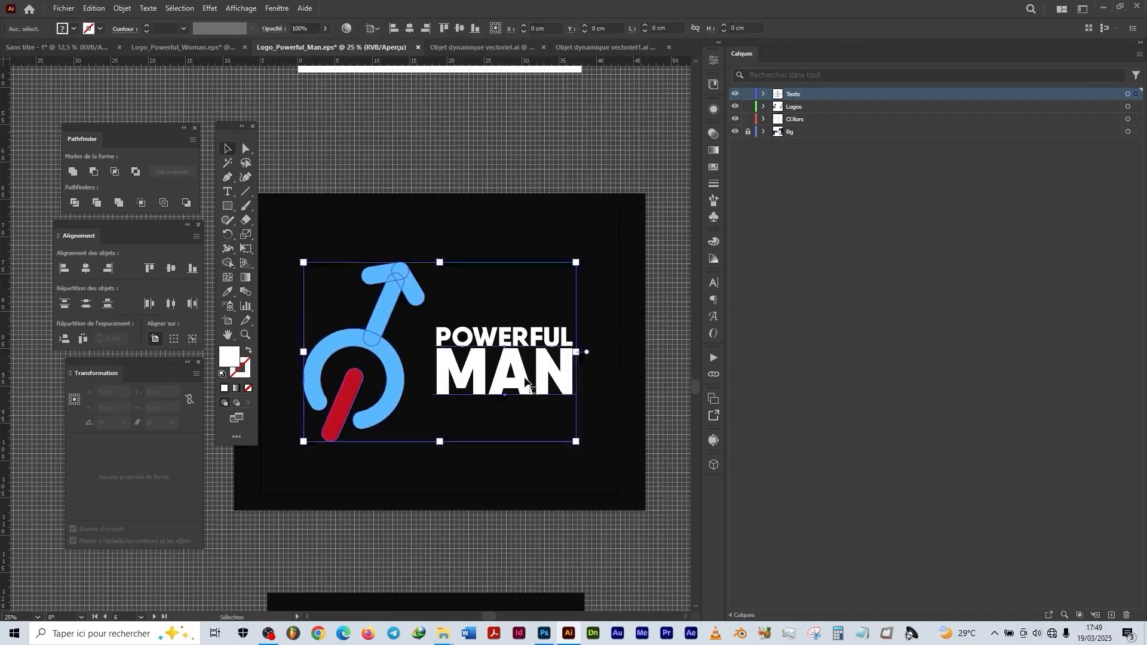
double_click(526, 383)
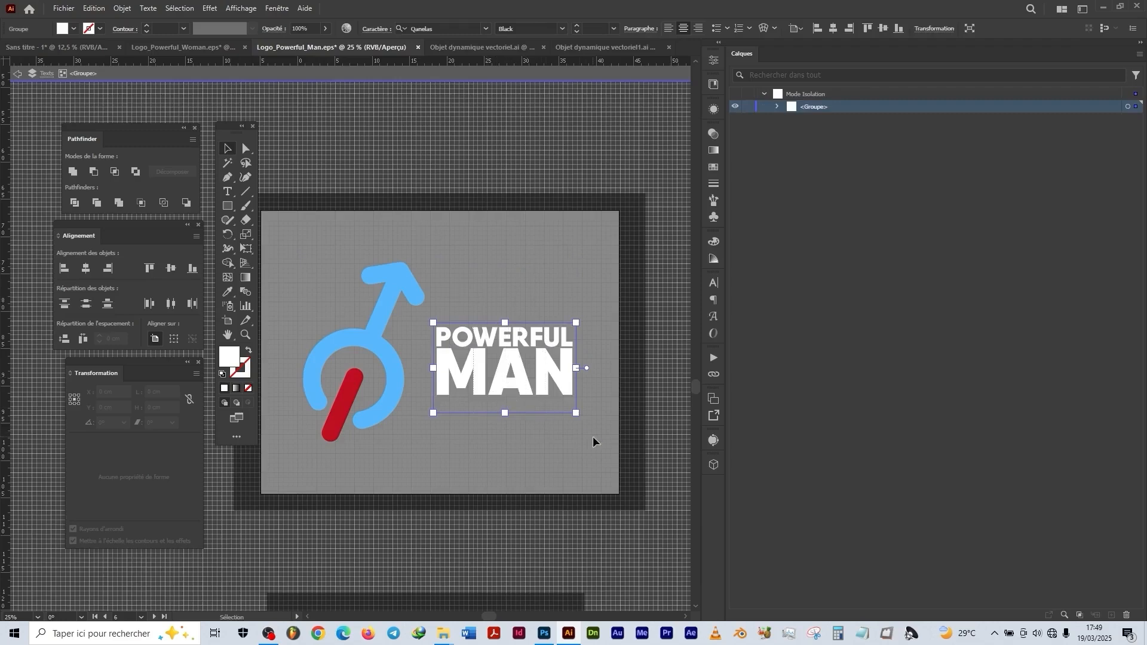
double_click(230, 358)
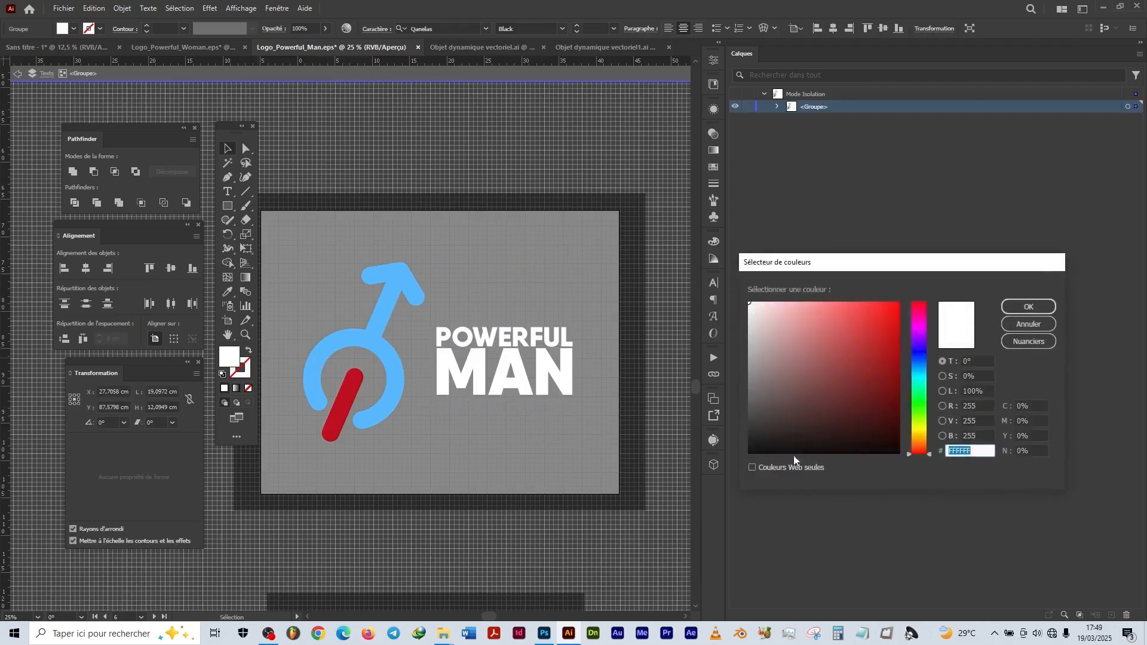
left_click(753, 453)
left_click(1029, 307)
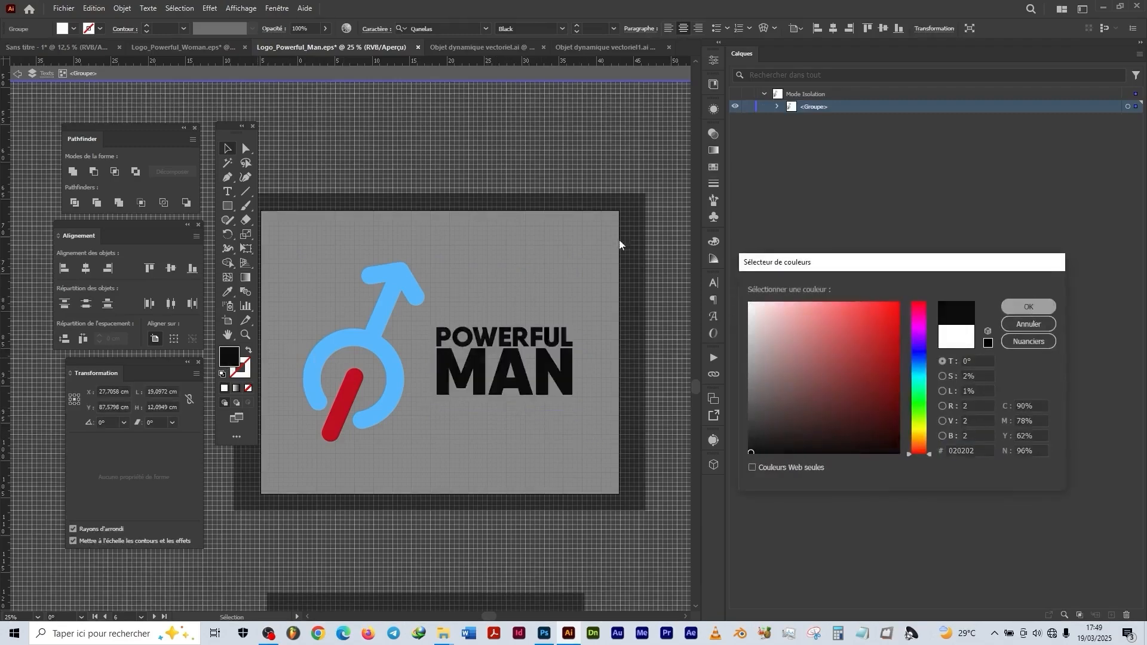
Step: Transfer the complete horizontal Powerful Man logotype to Objet dynamique vectoriel1.ai and delete the old logotype there
double_click(560, 163)
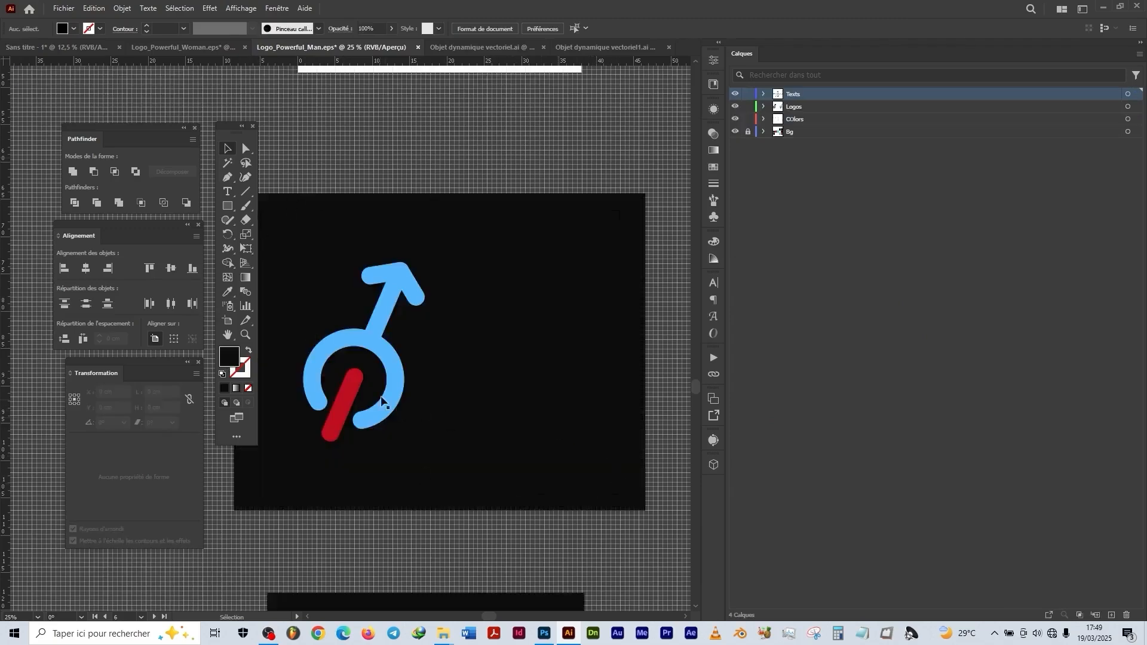
left_click_drag(597, 477, 308, 233)
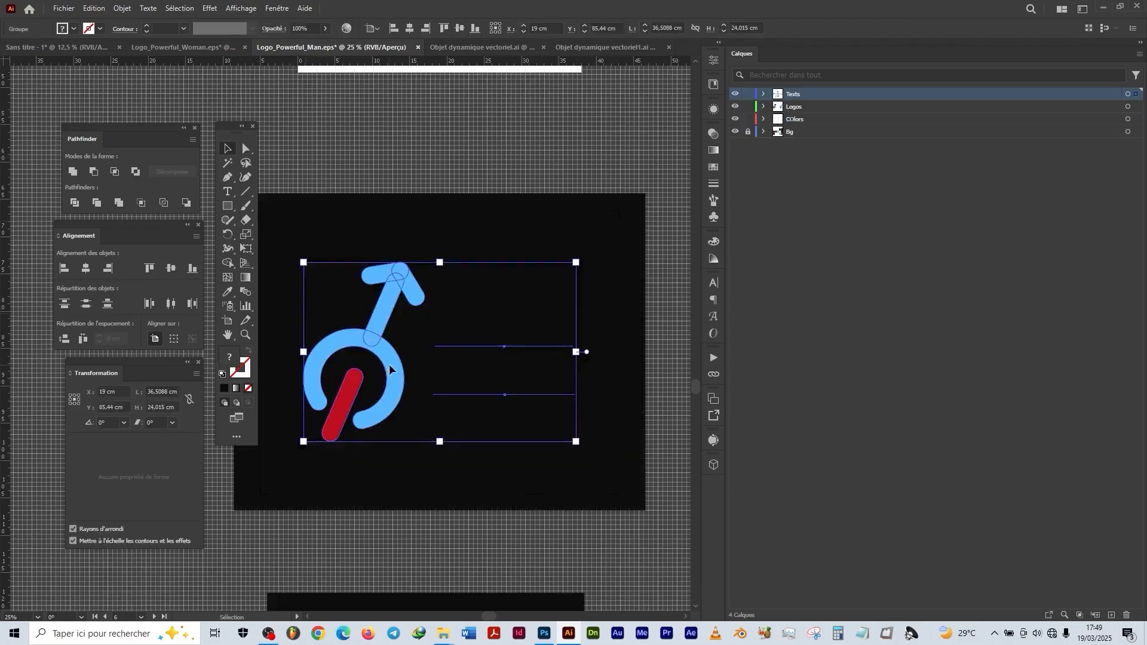
left_click_drag(390, 369, 372, 401)
key("Delete")
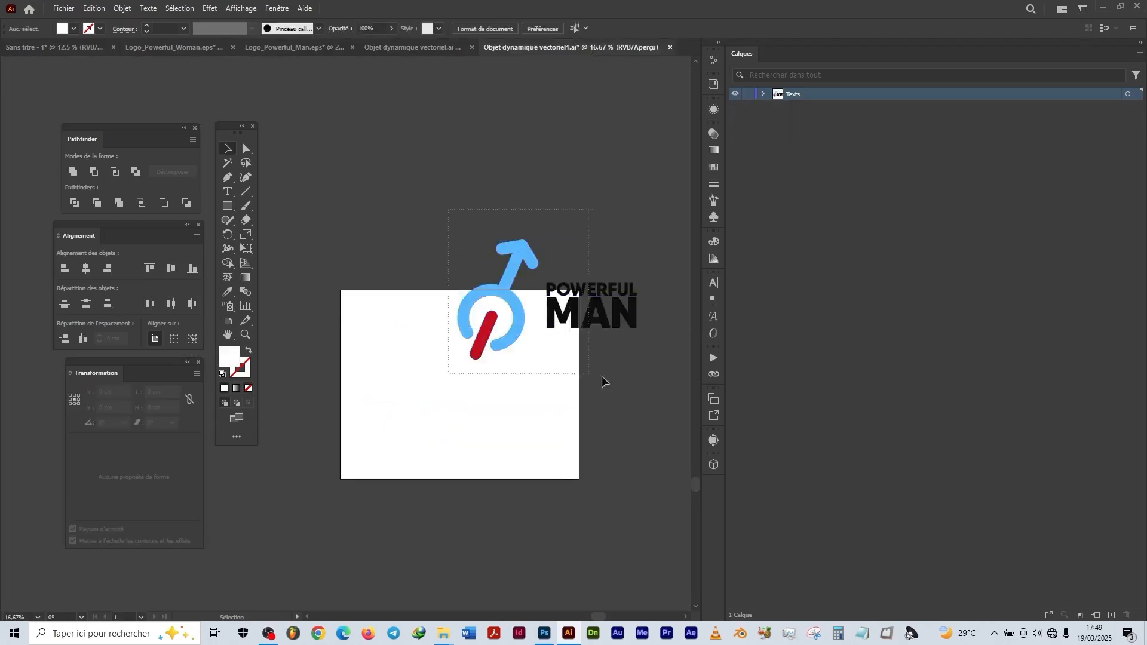
Step: Place the Powerful Man logotype in the middle of the white artboard and save the smart object file
left_click_drag(599, 323, 508, 411)
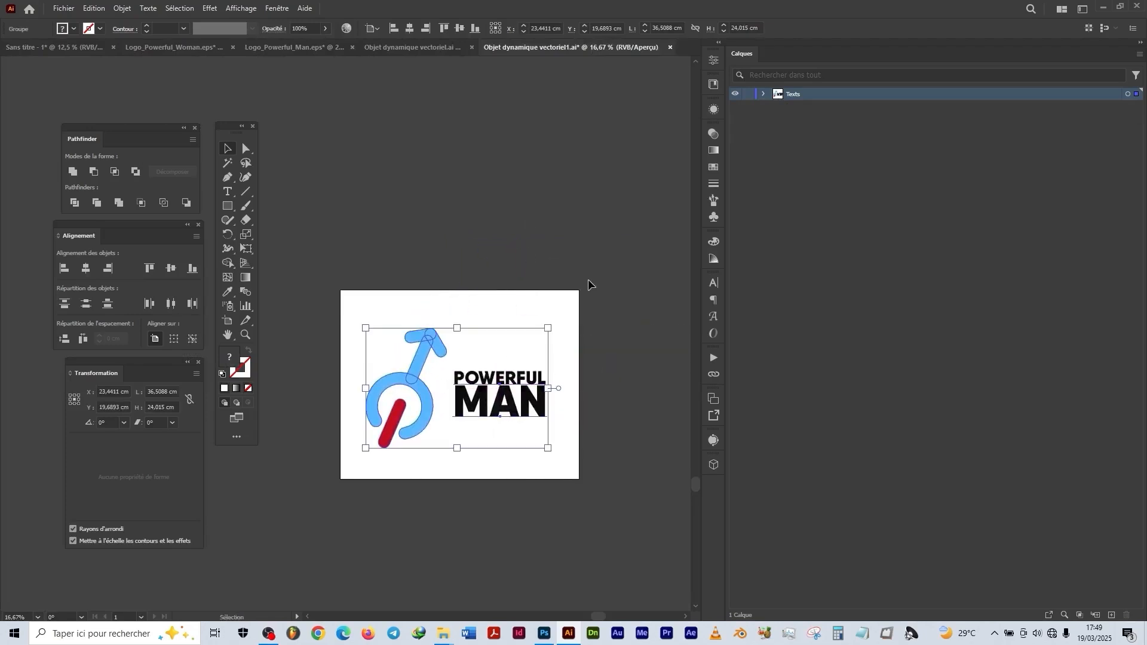
key("a")
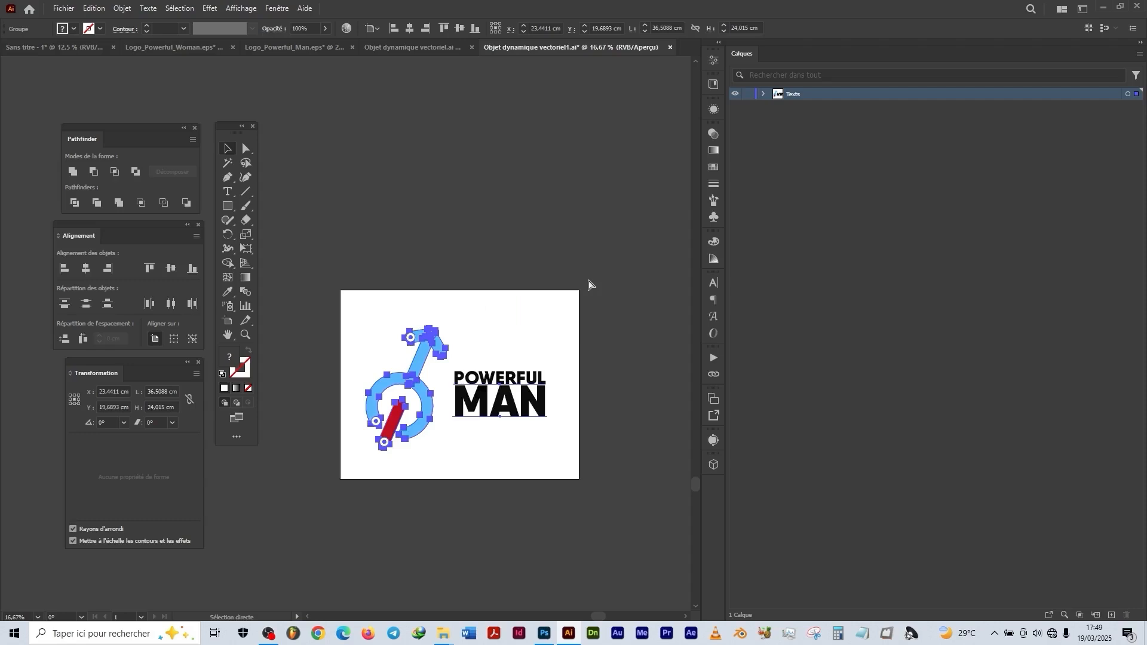
key("v")
key("ctrl+s")
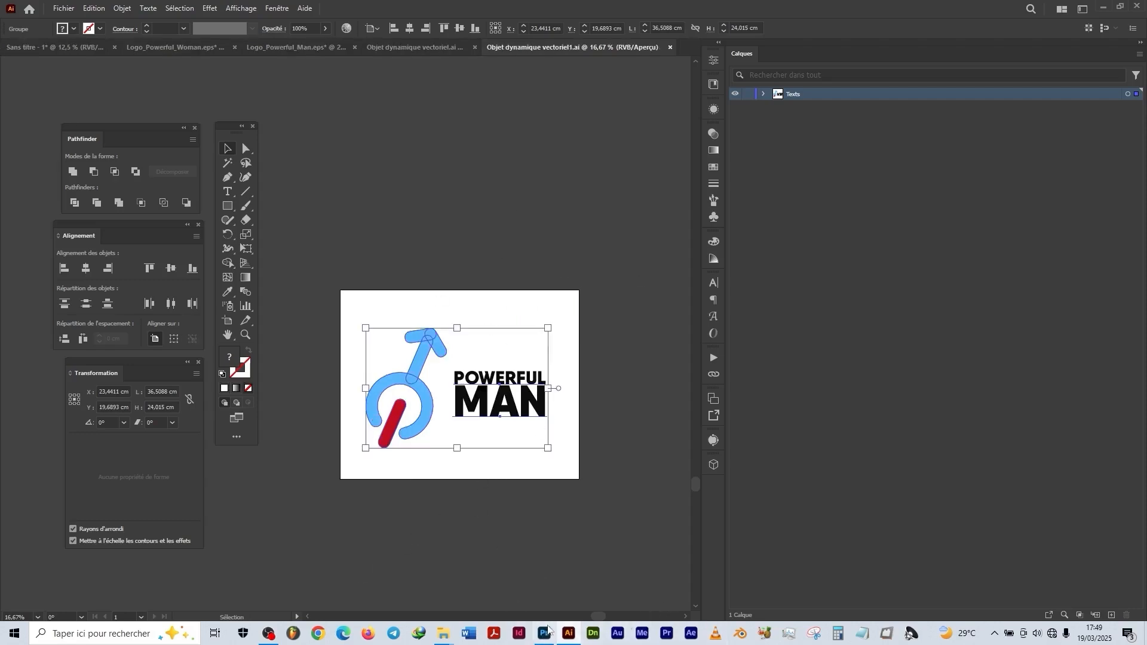
Step: Switch to Photoshop, save Rectangle 1.psb, and return to Bg_Thermos_Only_Powerful_Woman.psd to check the logotype on the bottle
left_click(544, 633)
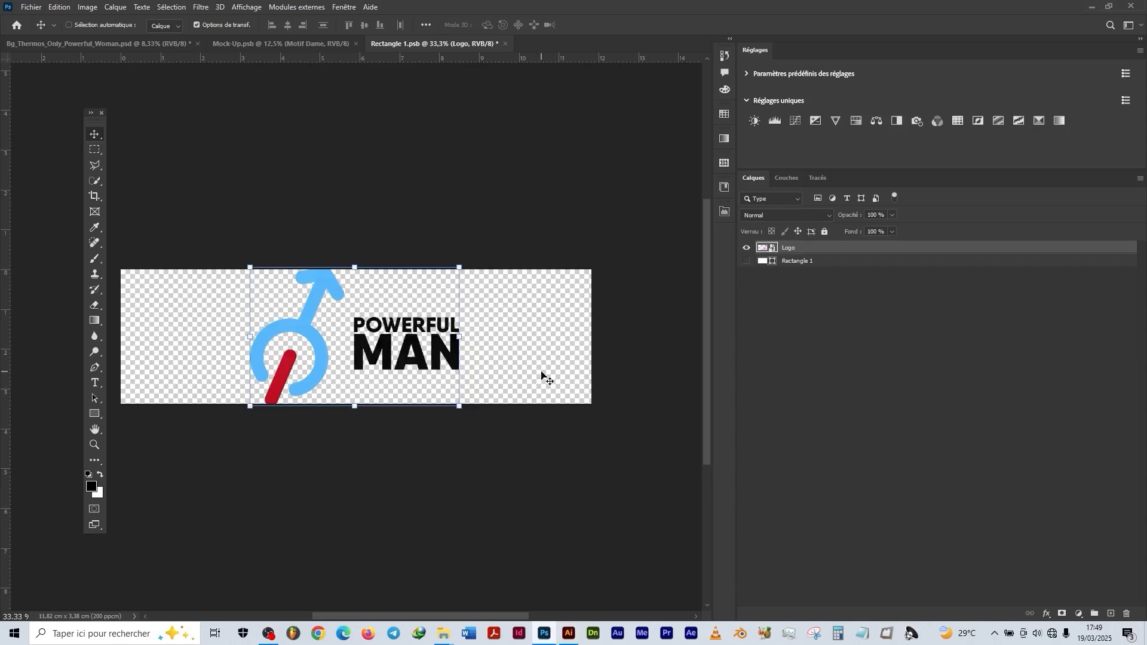
key("ctrl+s")
left_click(113, 42)
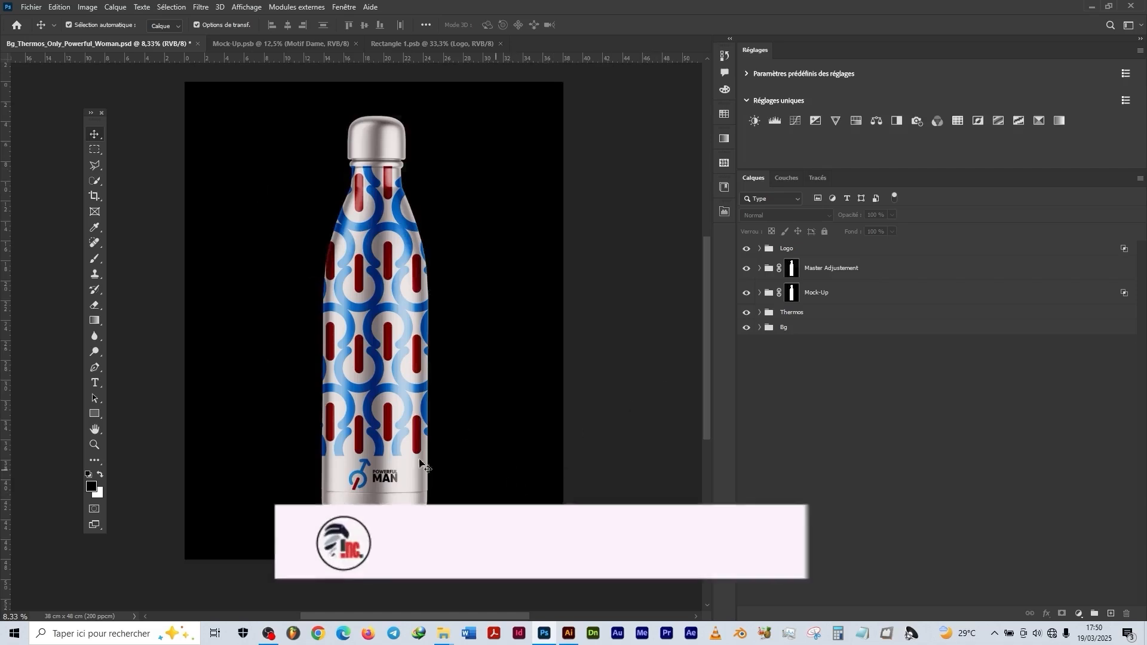
scroll(381, 459, "up", 2)
scroll(381, 459, "down", 2)
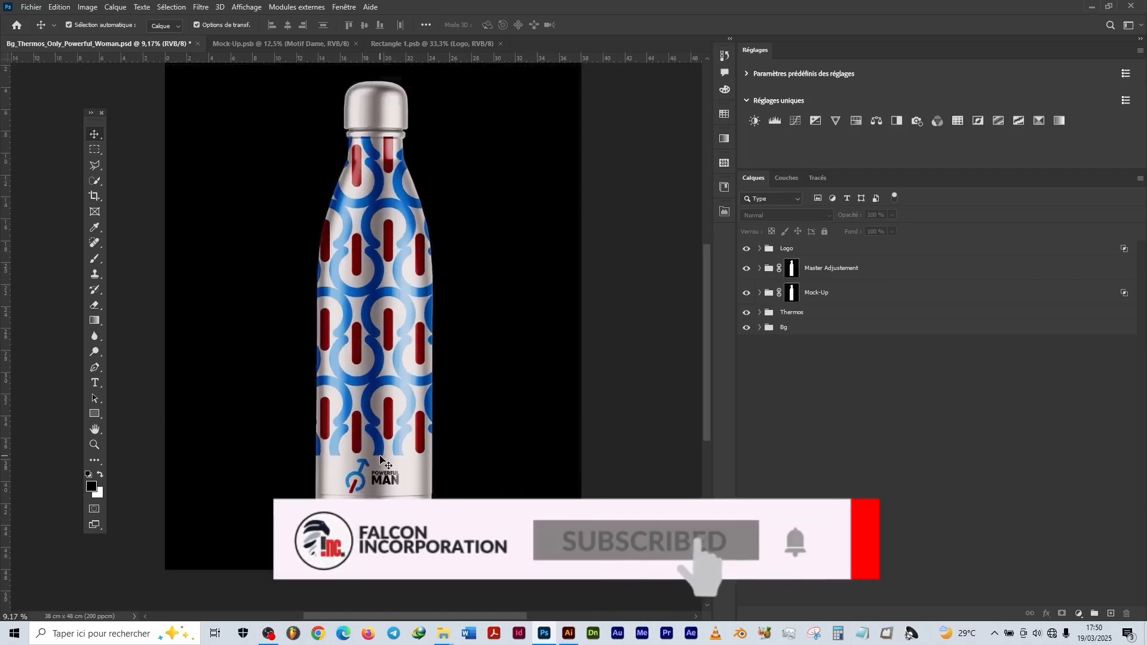
left_click_drag(426, 345, 432, 375)
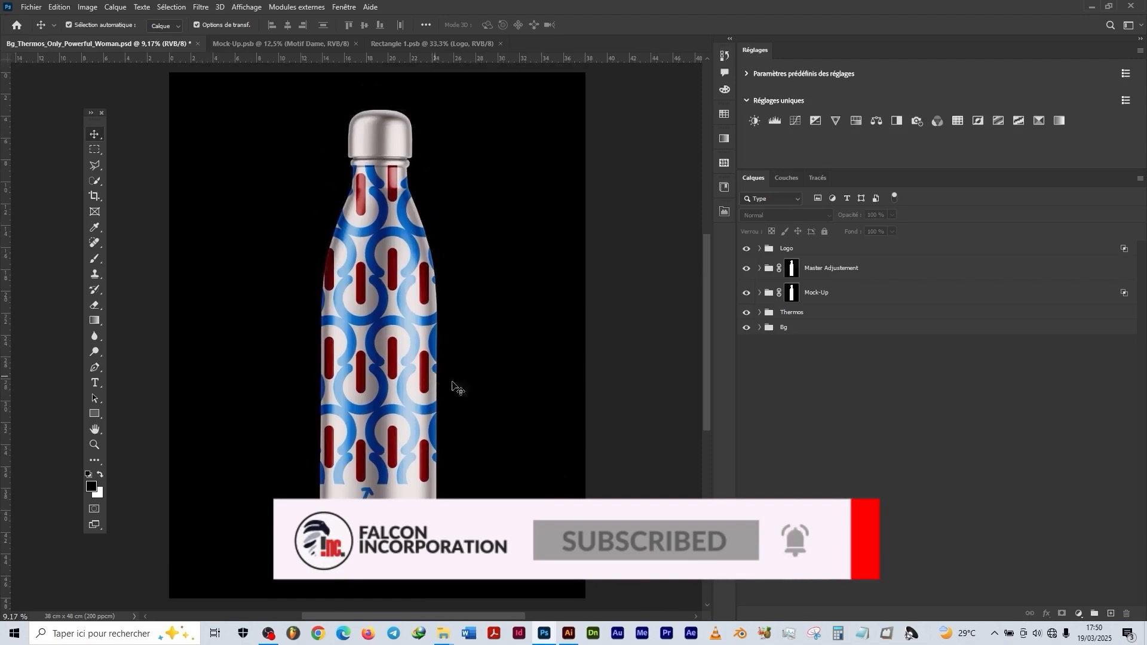
Step: Save a new version of the mockup as Bg_Thermos_Only_Powerful_Man in Photoshop format with maximised compatibility
left_click(28, 9)
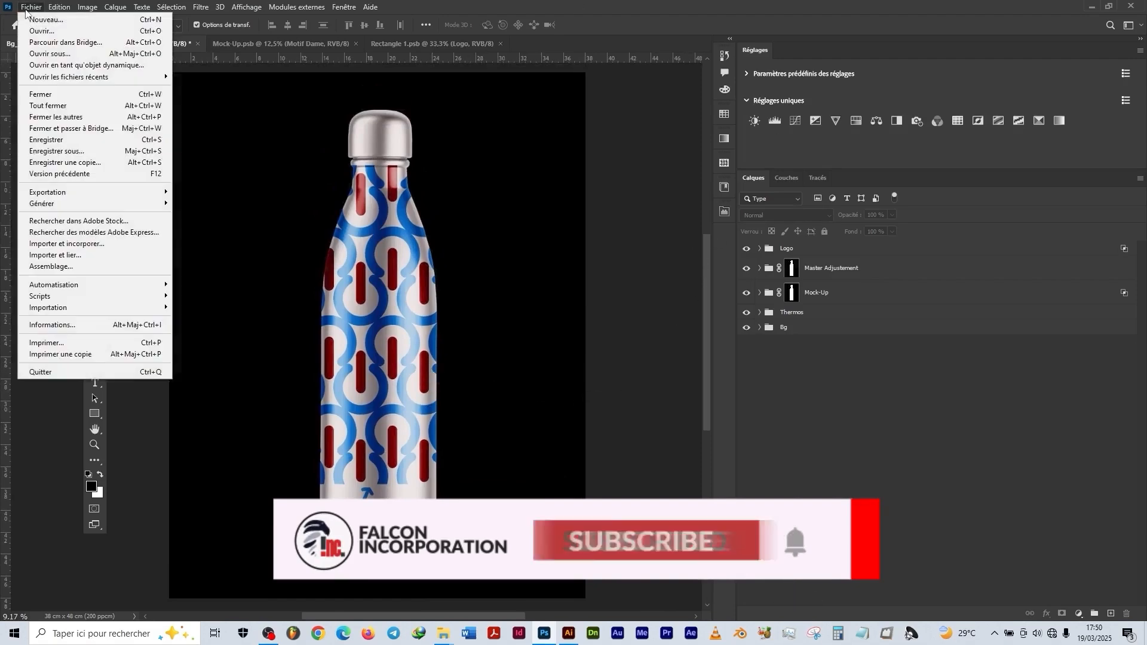
left_click(116, 151)
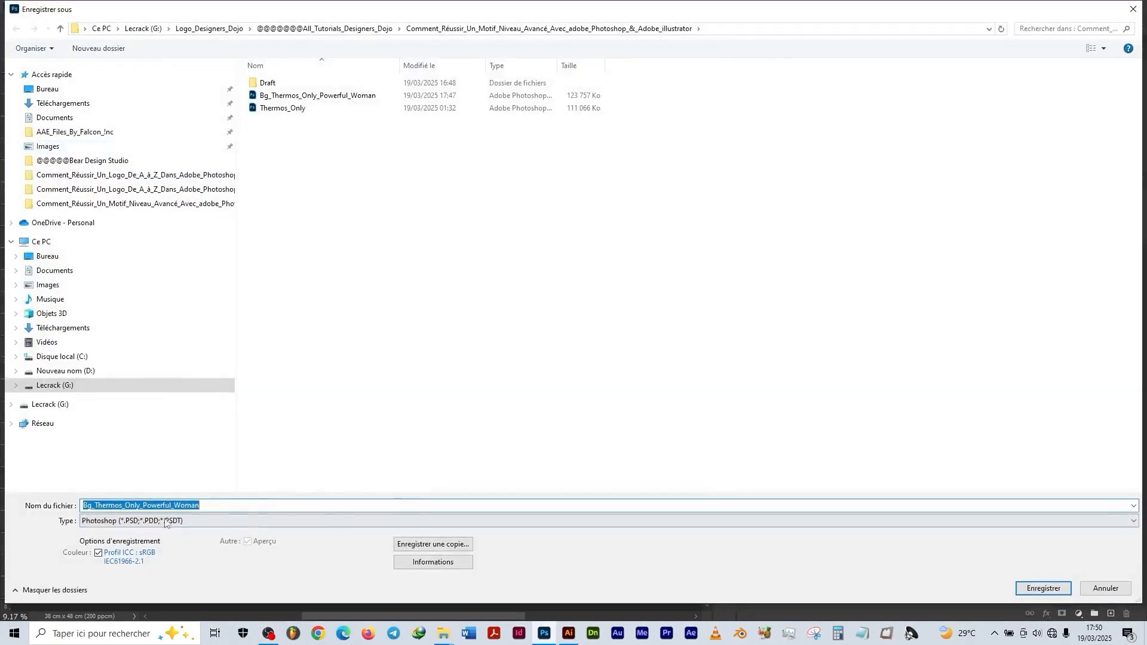
left_click(188, 507)
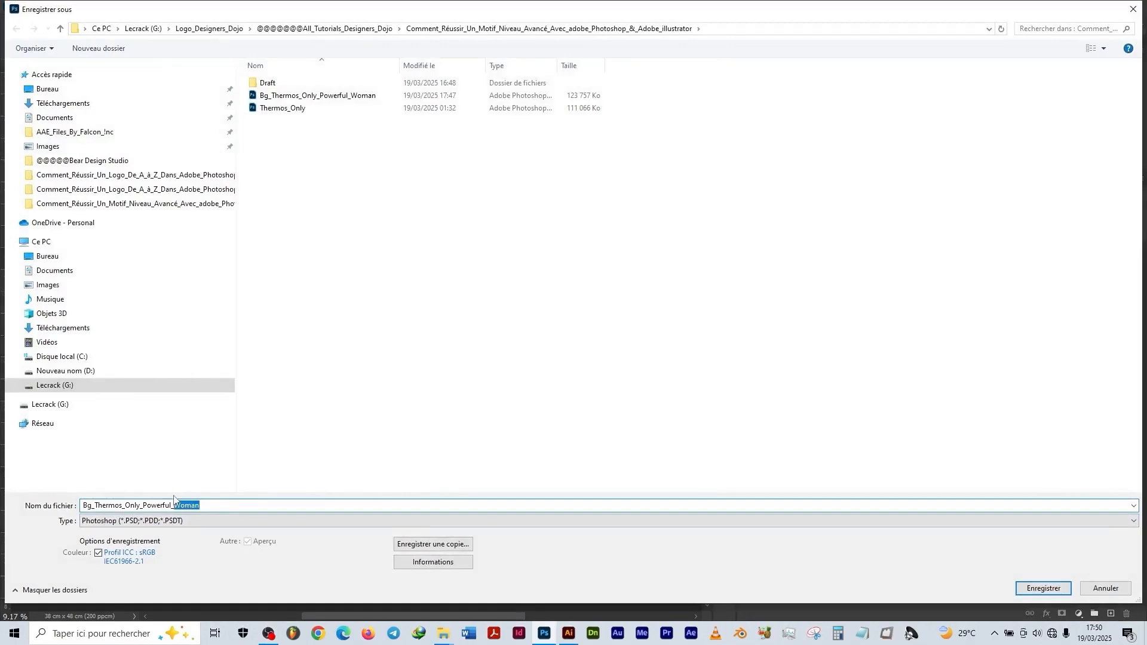
type("Wom")
type("an")
left_click(1042, 589)
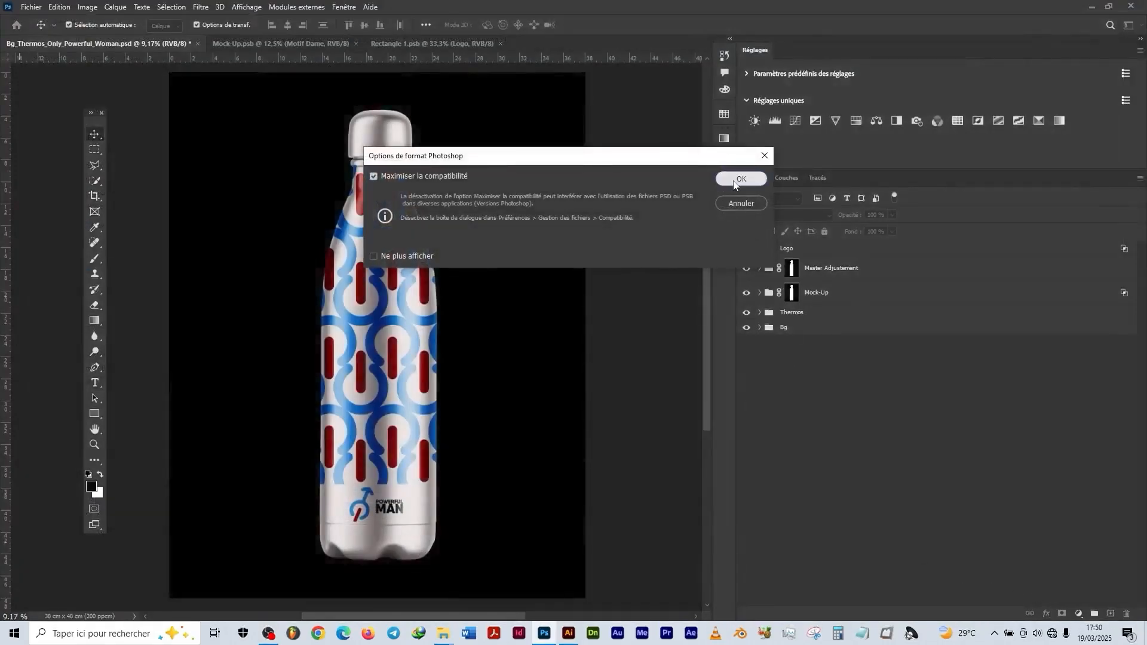
left_click(734, 183)
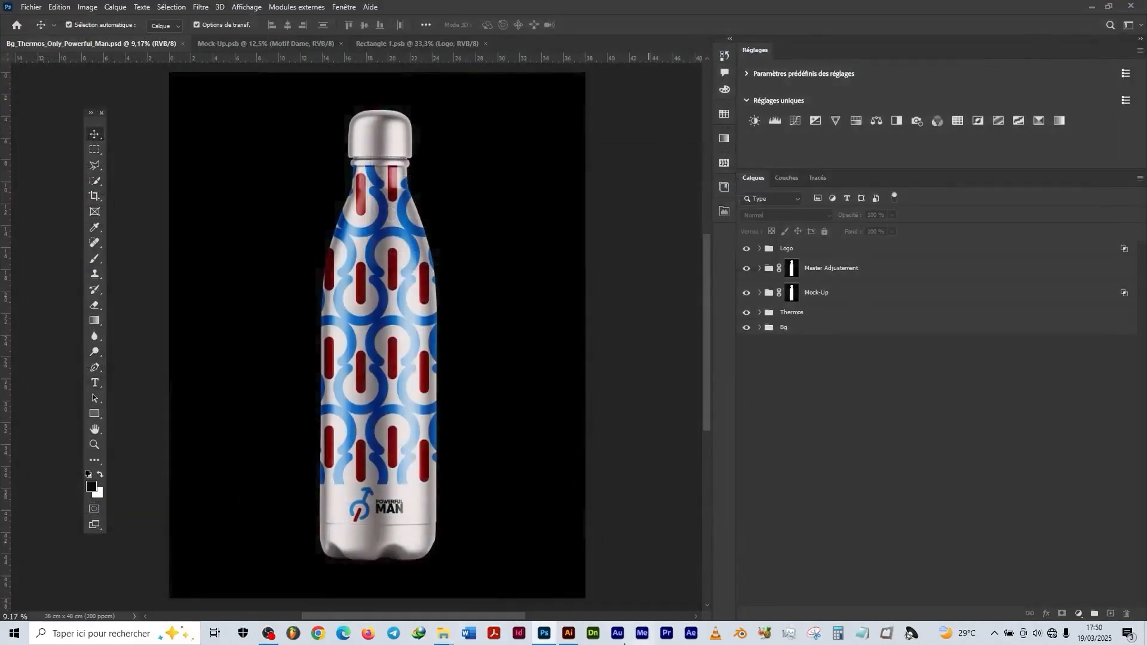
Step: Switch to the Sans titre - 1 document in Illustrator and move the blue and pink patterns below their artboards
left_click(570, 634)
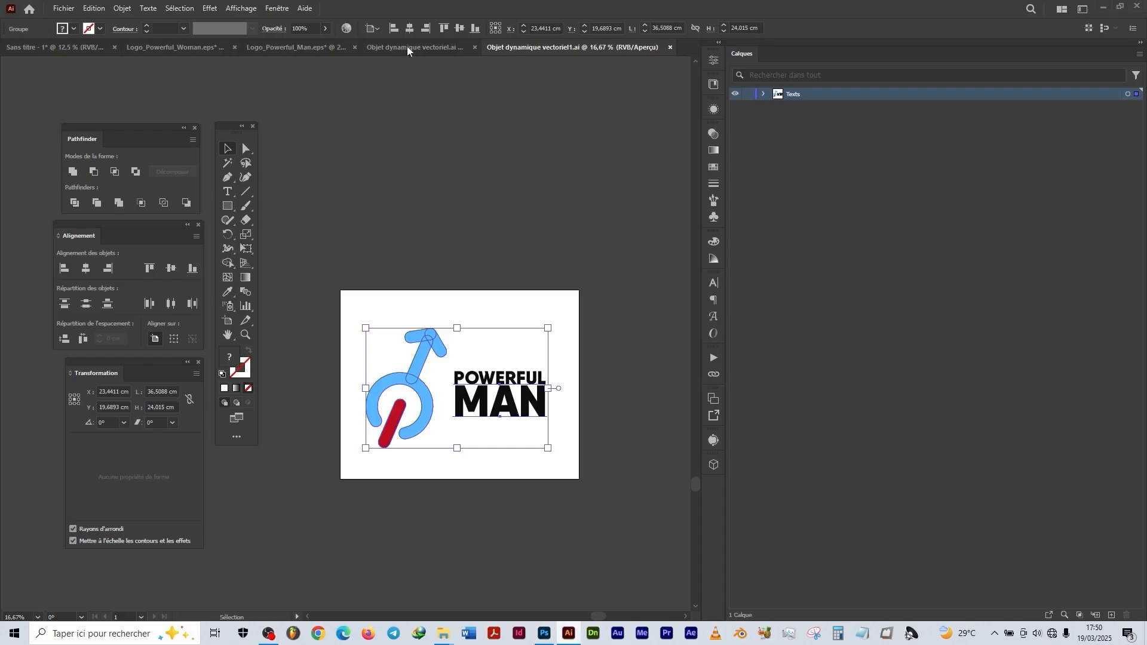
left_click(81, 49)
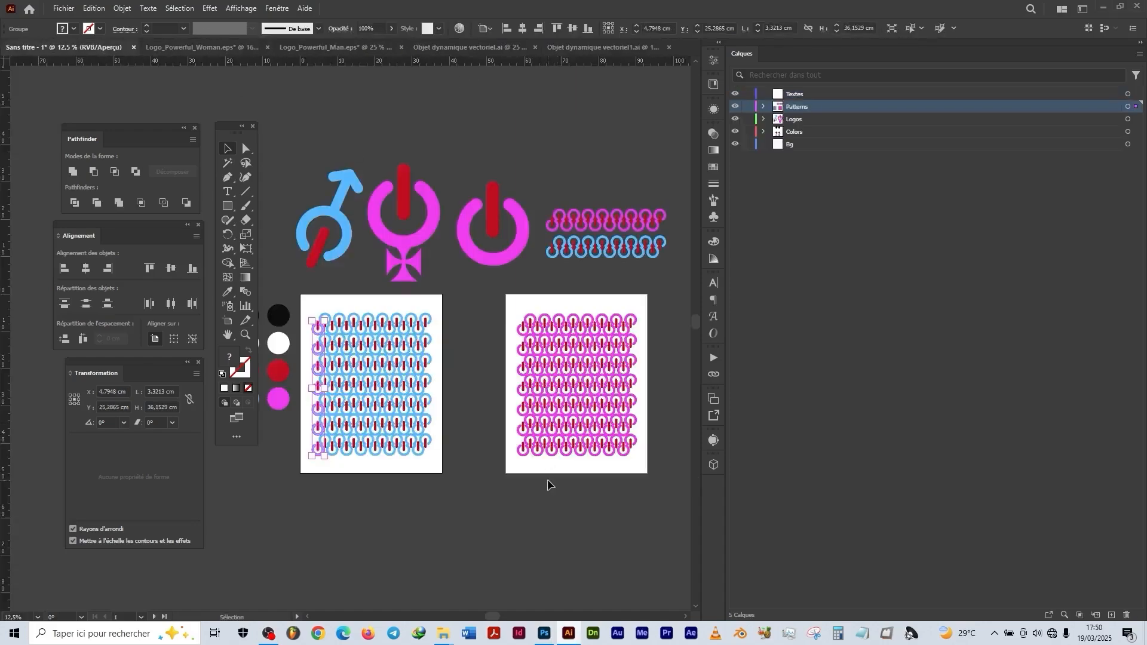
scroll(545, 478, "down", 2)
scroll(550, 475, "up", 2)
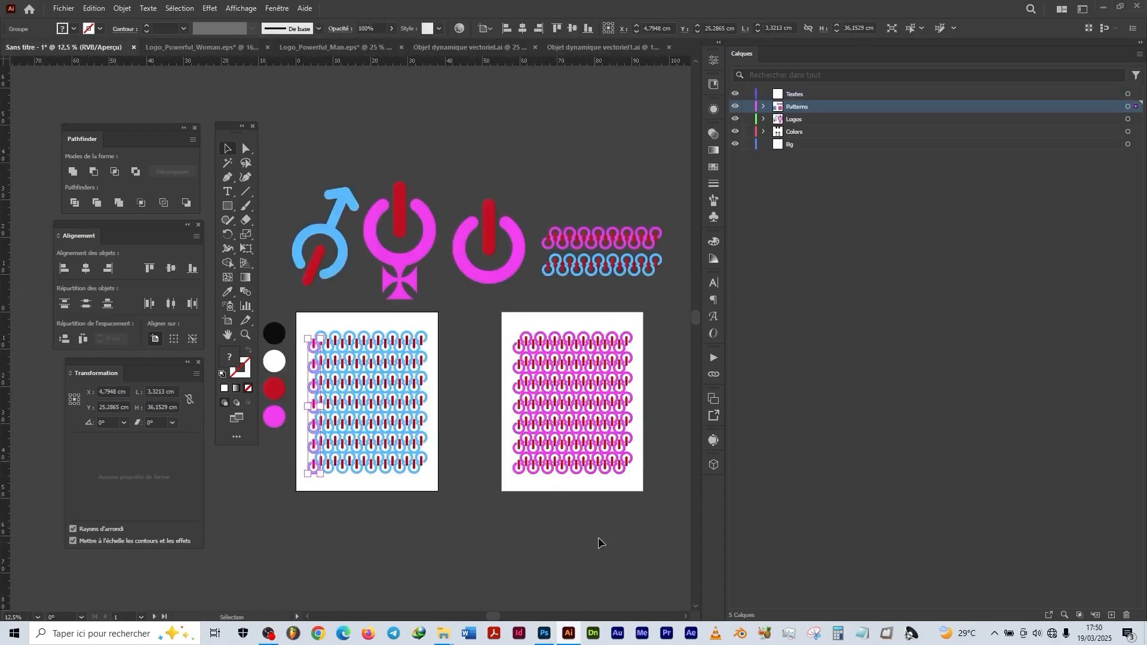
left_click_drag(633, 511, 344, 539)
left_click(392, 361)
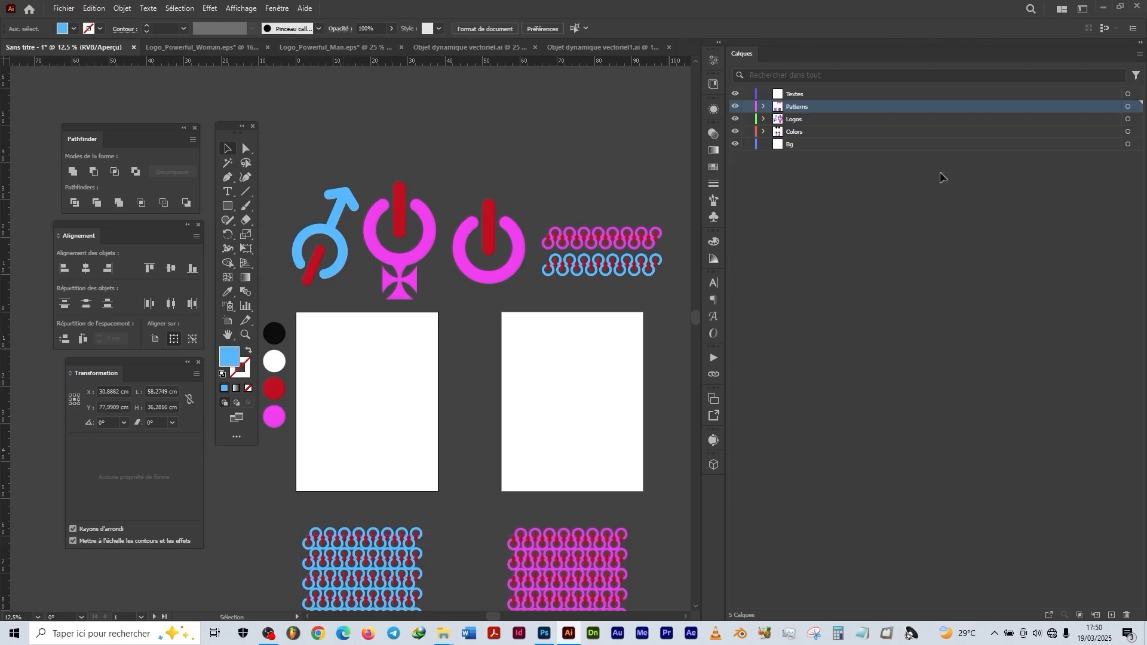
Step: Make Bg the active layer and import the Powerful Man and Powerful Woman thermos PSD files from File Explorer into the document
left_click(805, 148)
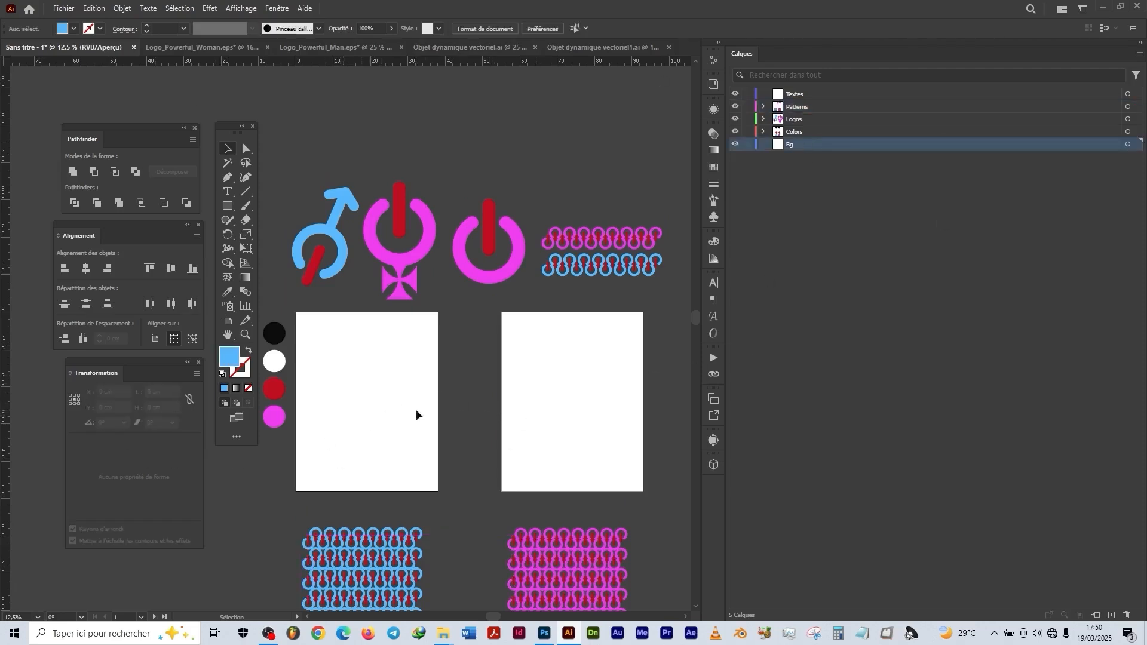
key("super+d")
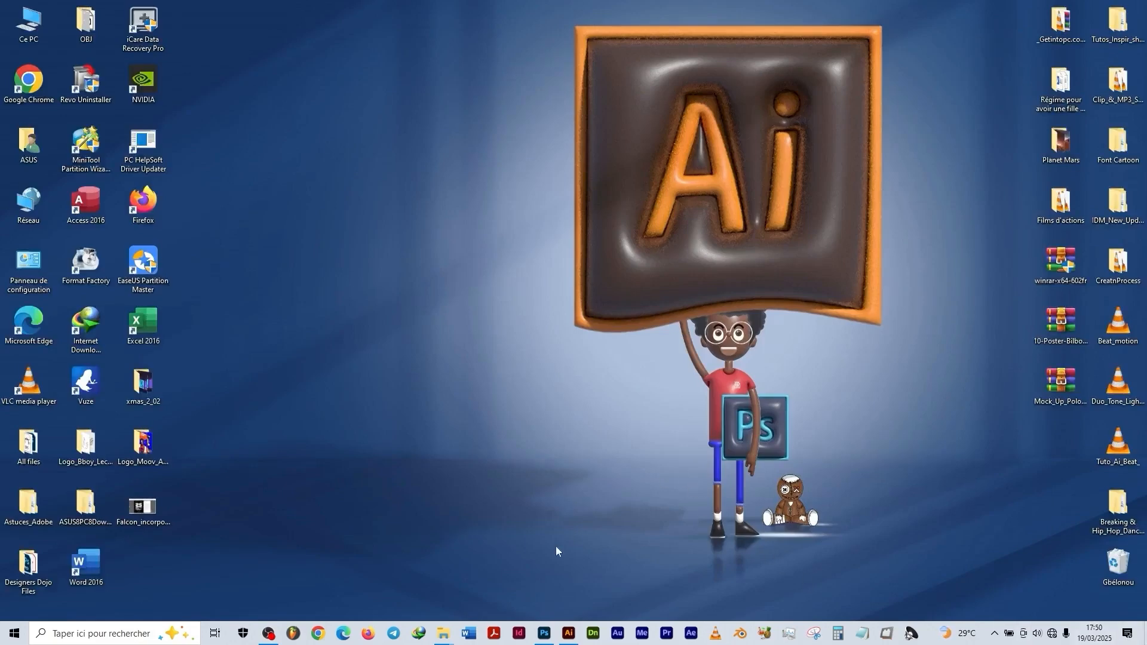
mouse_move(443, 637)
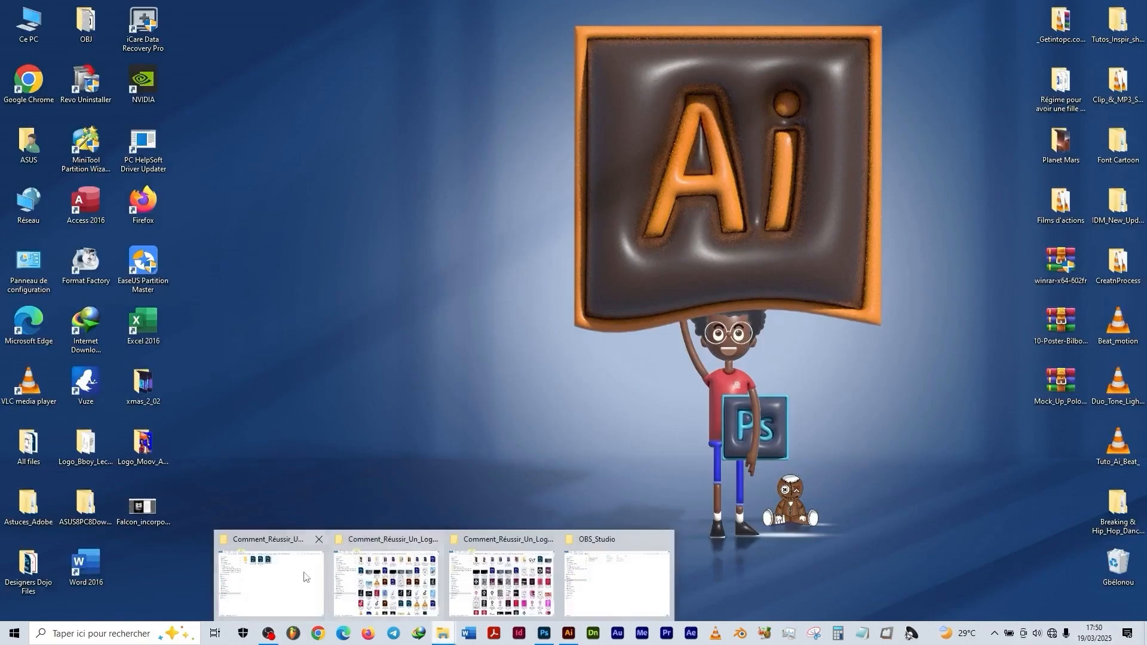
left_click(293, 557)
left_click(732, 380)
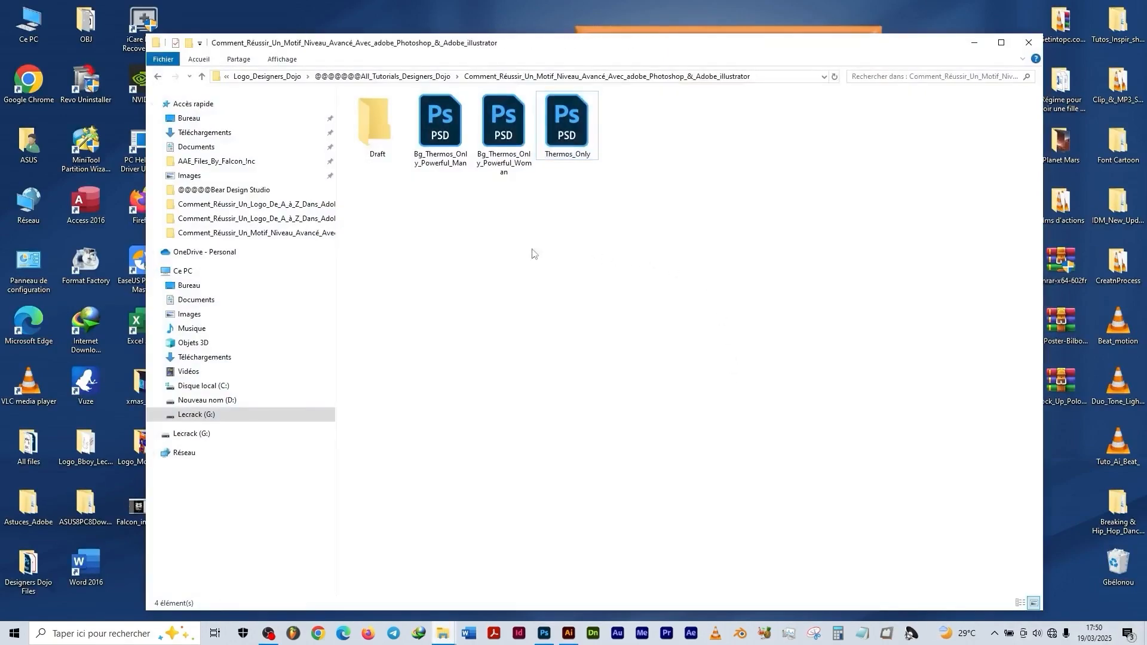
left_click_drag(522, 209, 419, 409)
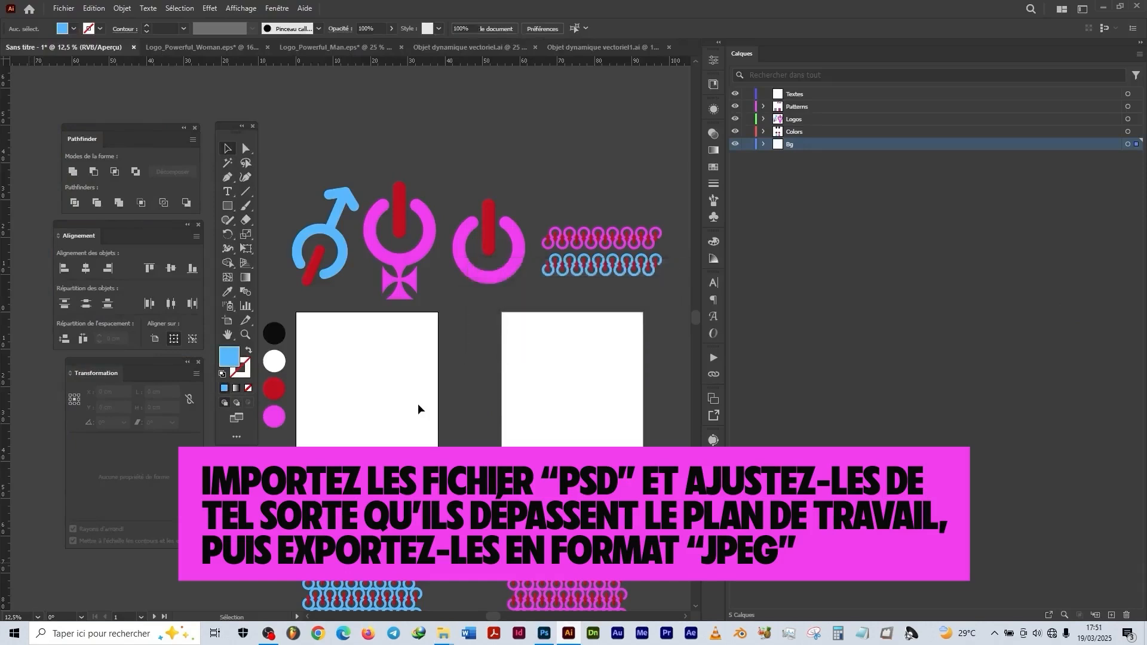
Step: Arrange the imported mockups with Powerful Woman over the first artboard and Powerful Man over the second
left_click(613, 404)
left_click_drag(441, 416, 622, 412)
left_click_drag(391, 383, 456, 394)
left_click_drag(628, 359, 395, 358)
left_click_drag(540, 404, 598, 405)
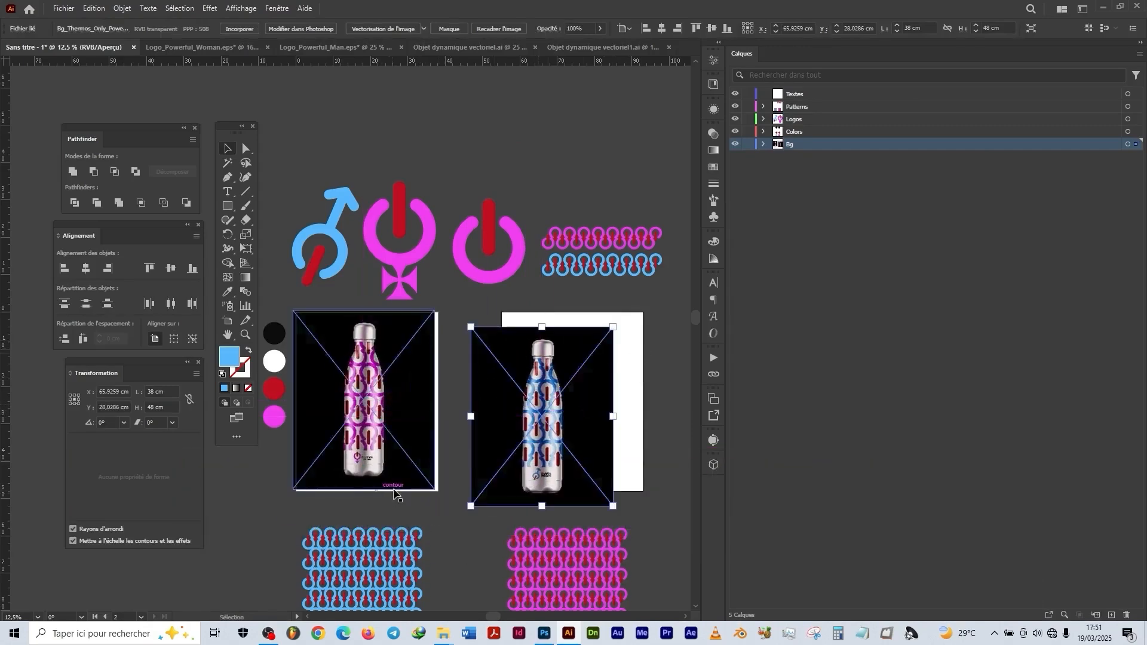
Step: Centre the Powerful Woman mockup on the first artboard and enlarge it from its centre to about 38.62 × 48.78 cm
left_click(393, 494)
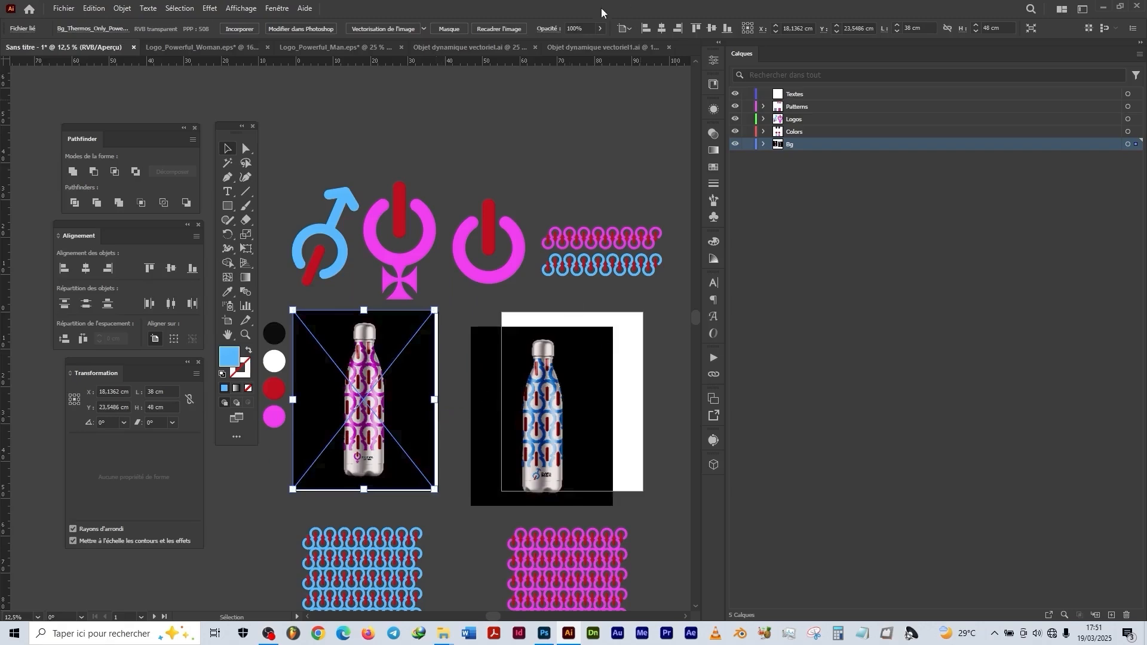
left_click(661, 29)
left_click(711, 28)
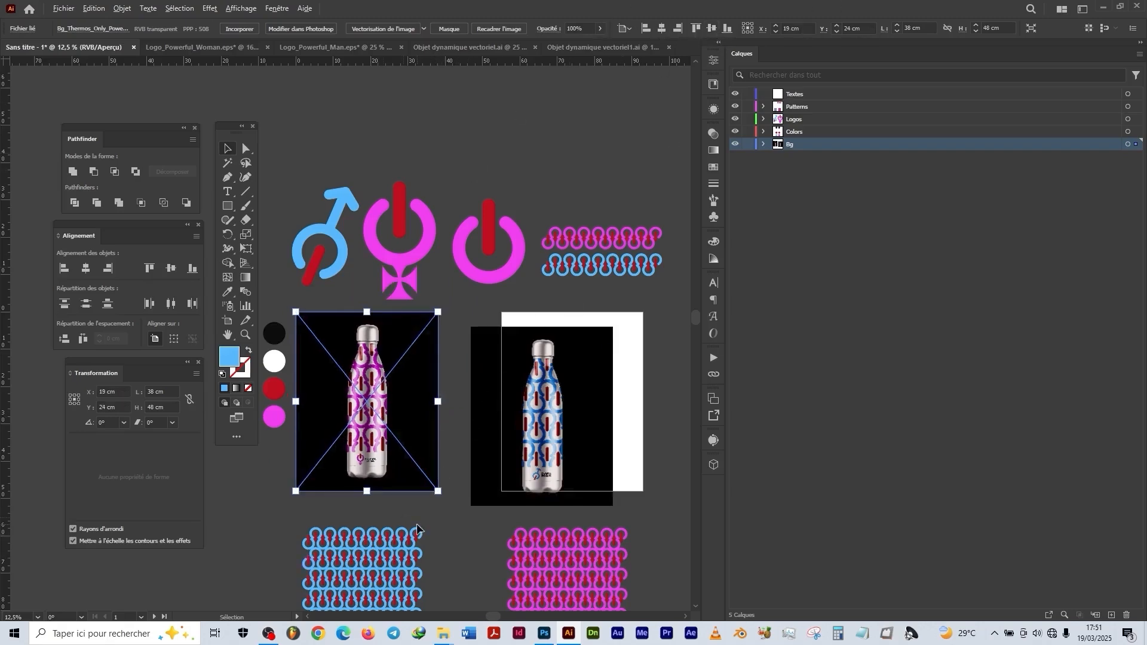
scroll(417, 529, "up", 6)
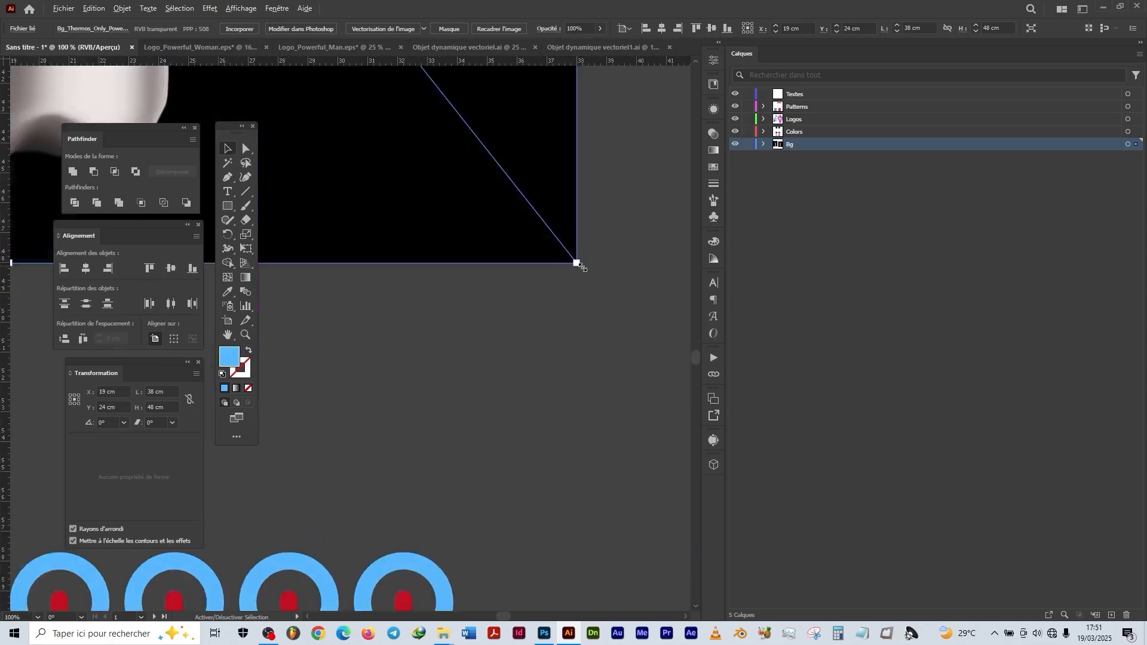
left_click_drag(576, 263, 588, 274)
scroll(591, 275, "down", 7)
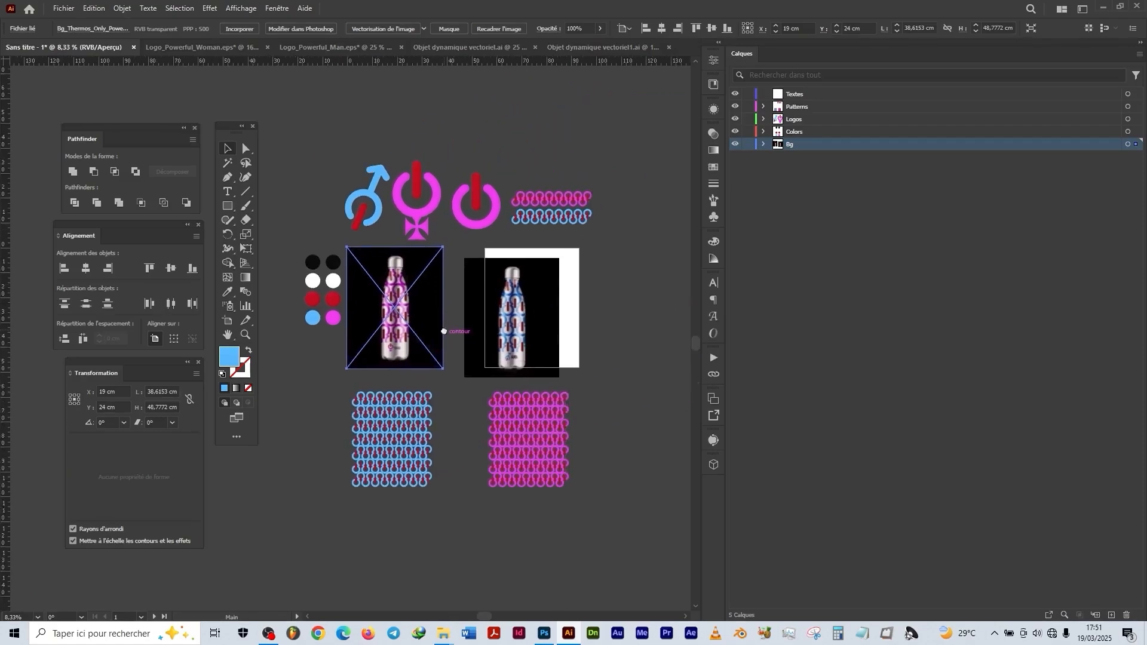
scroll(588, 273, "up", 3)
Step: Centre the Powerful Man mockup on the second artboard and enlarge it from its centre to about 38.62 × 48.78 cm
left_click(523, 293)
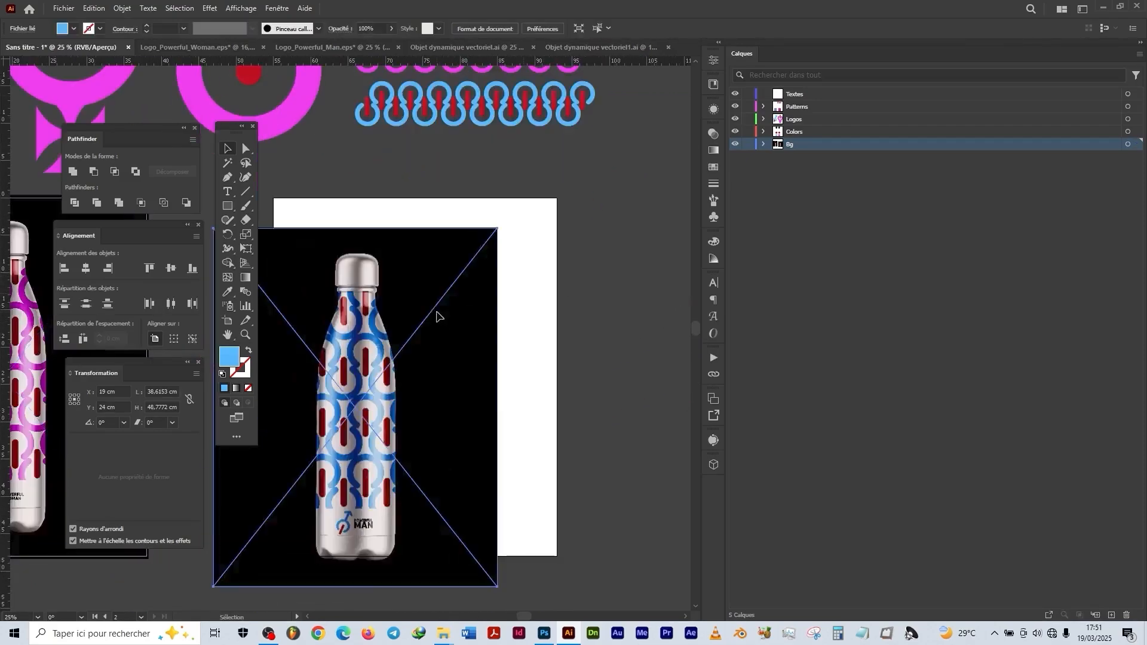
left_click(436, 312)
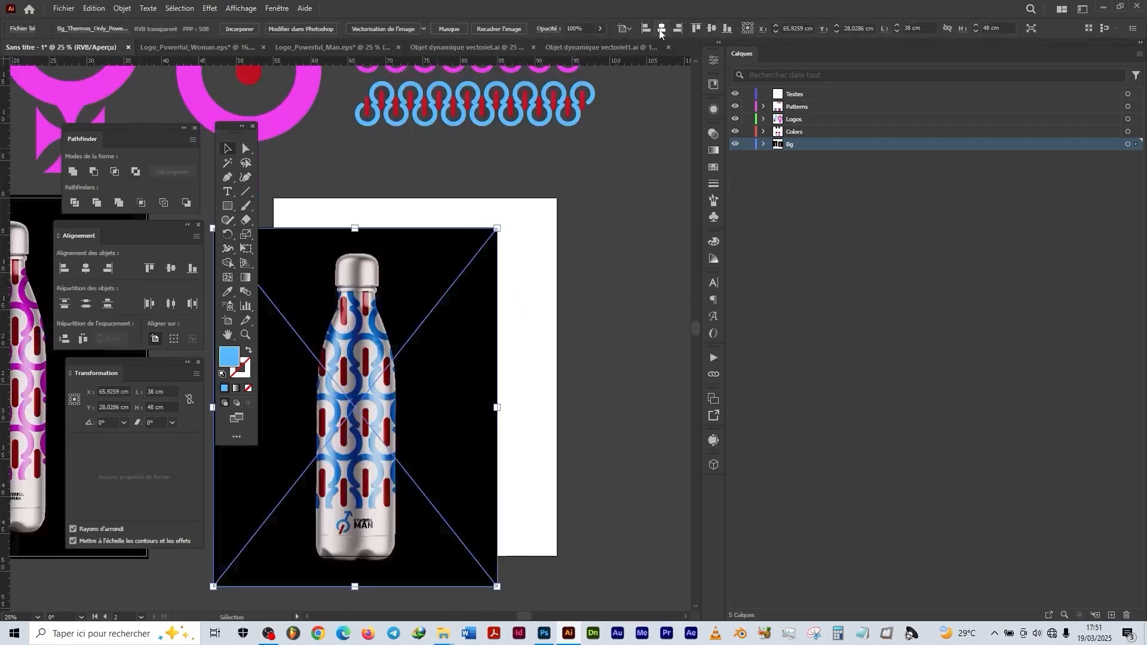
left_click(662, 28)
left_click(711, 28)
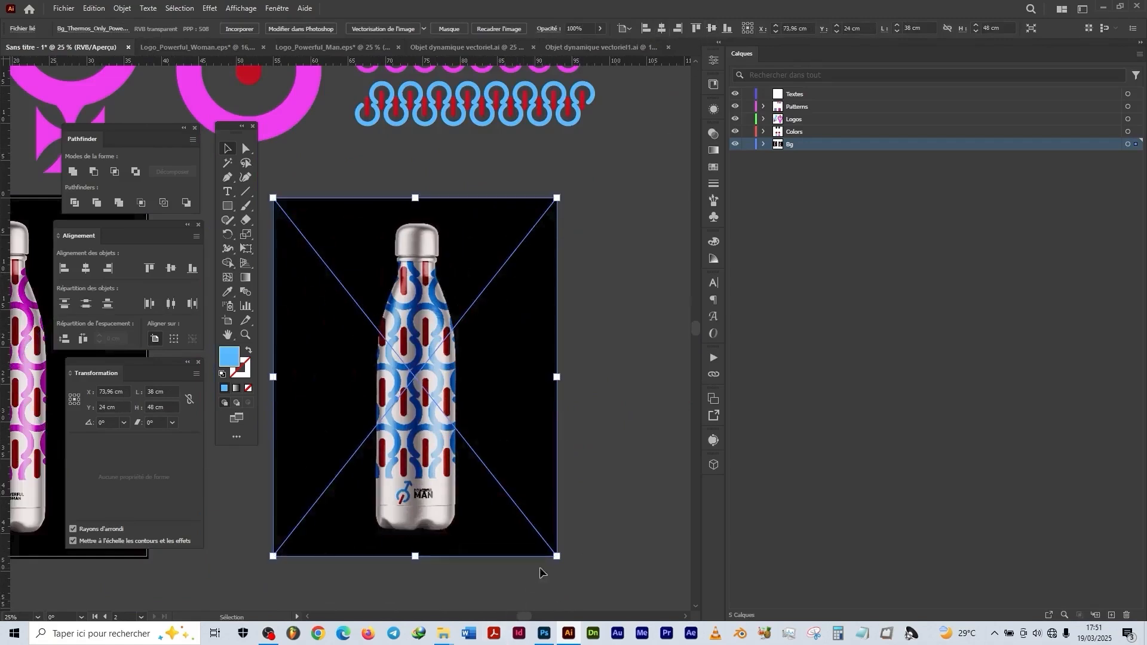
left_click_drag(556, 556, 558, 558)
left_click(654, 463)
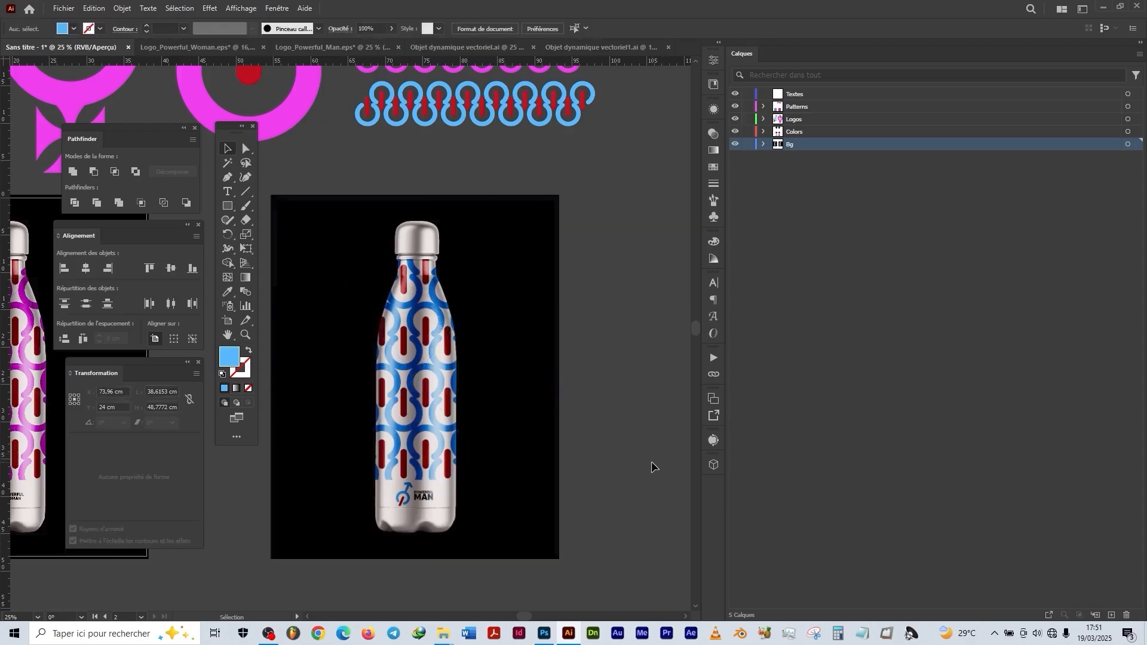
scroll(649, 465, "down", 3)
scroll(435, 438, "up", 2)
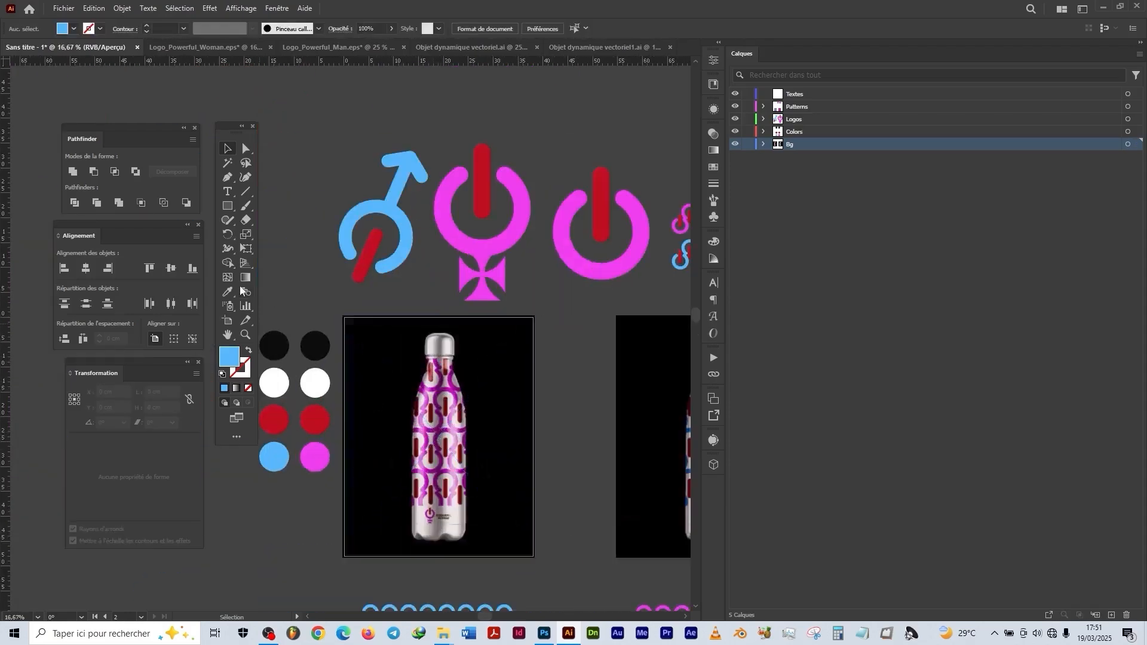
left_click_drag(615, 451, 562, 343)
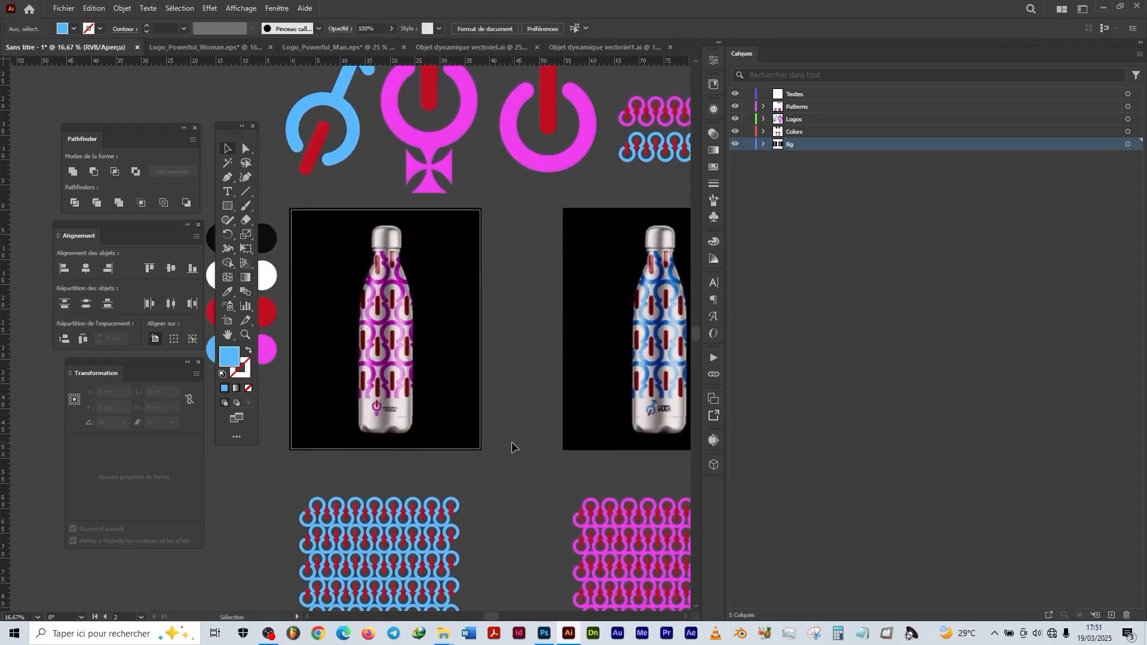
Step: Export all artboards as JPEG files named Cover_Mock_Up into the Comment_Réussir_Un_Motif_Niveau_Avancé_Avec_adobe_Photoshop_&_Adobe_illustrator folder
left_click(64, 9)
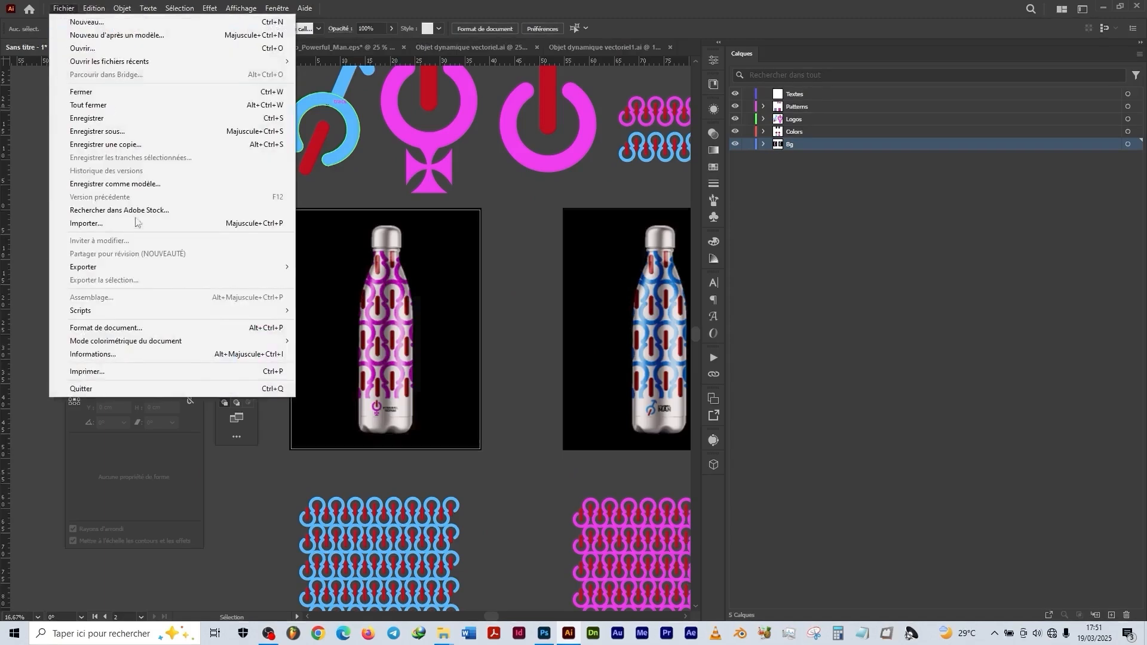
mouse_move(112, 267)
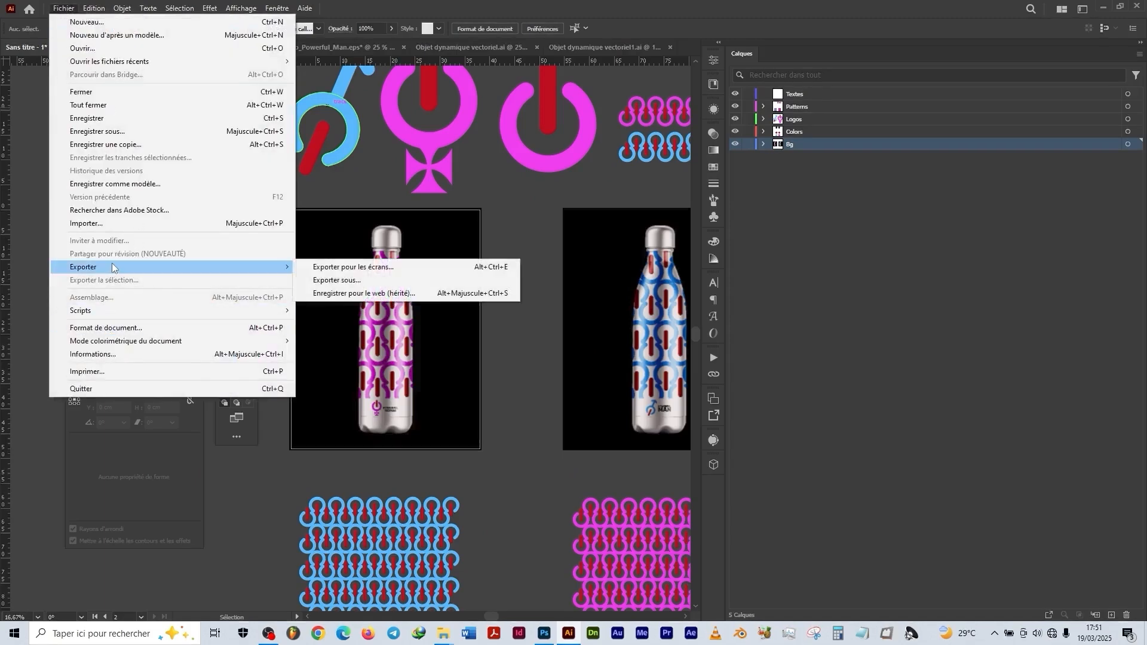
left_click(351, 284)
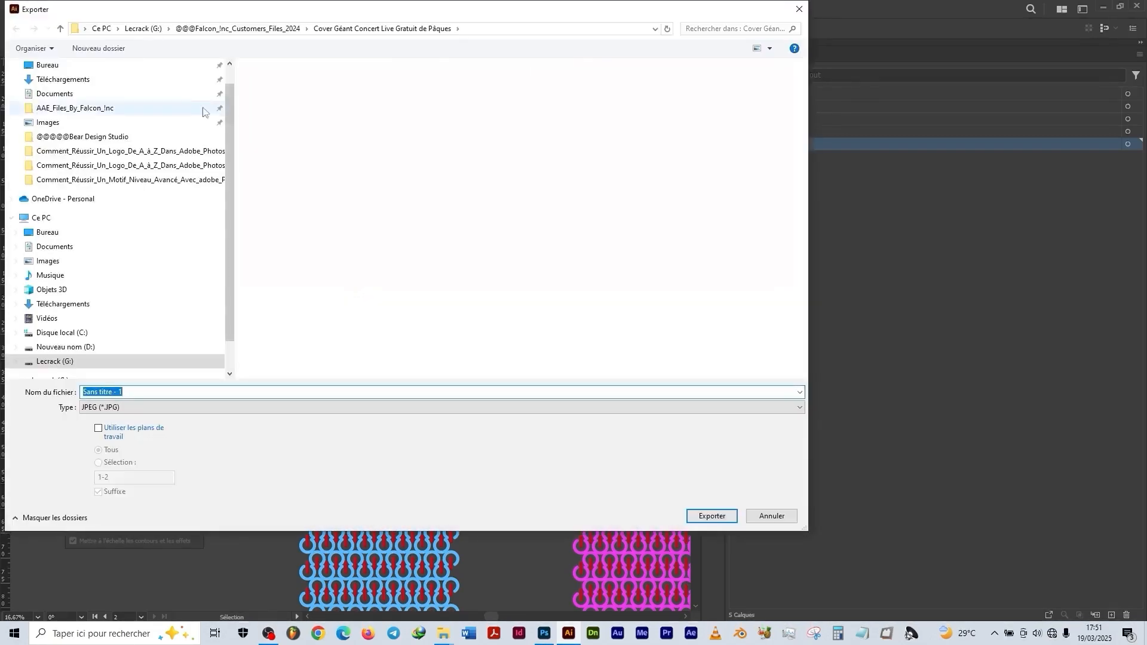
left_click(95, 180)
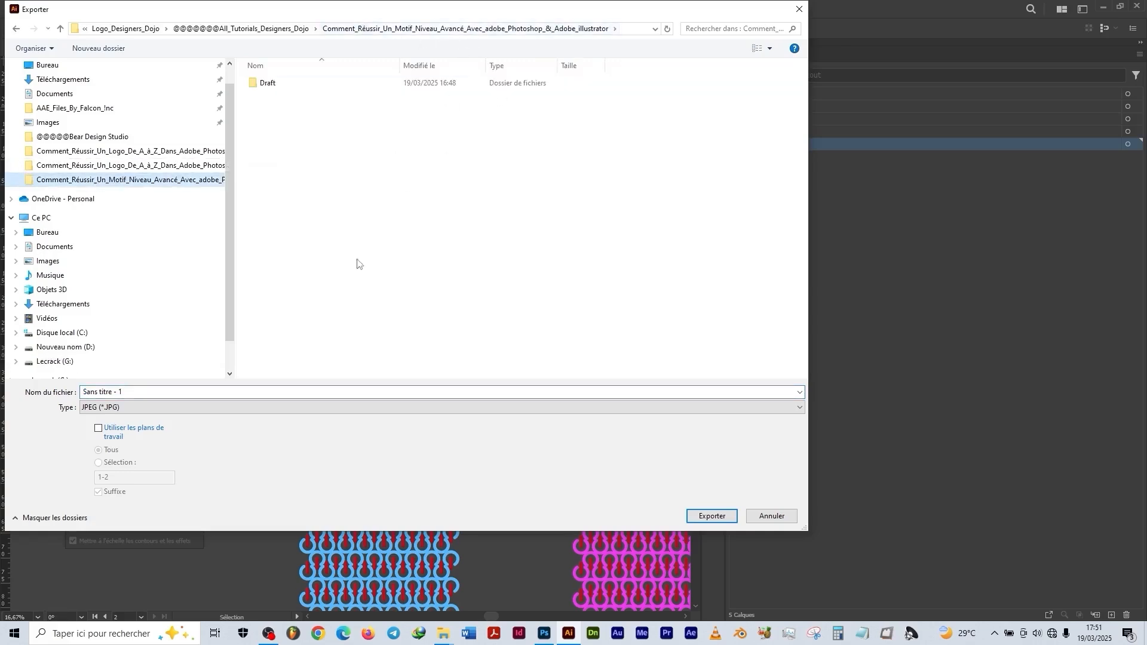
left_click(134, 390)
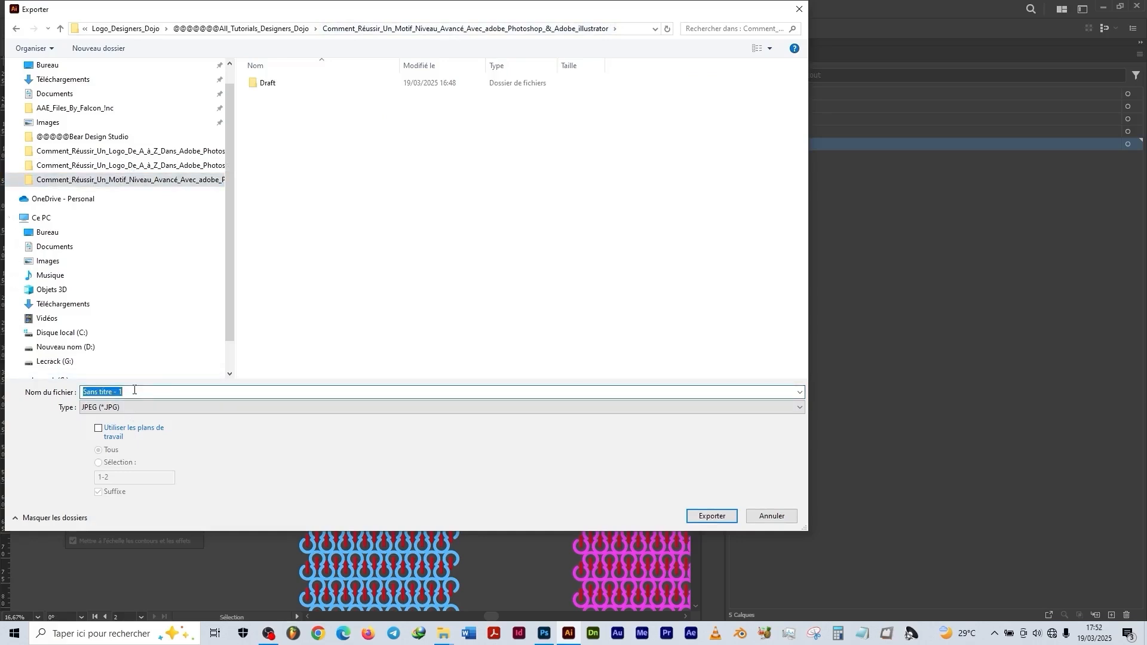
type("Cover_Mock_Up")
left_click(108, 430)
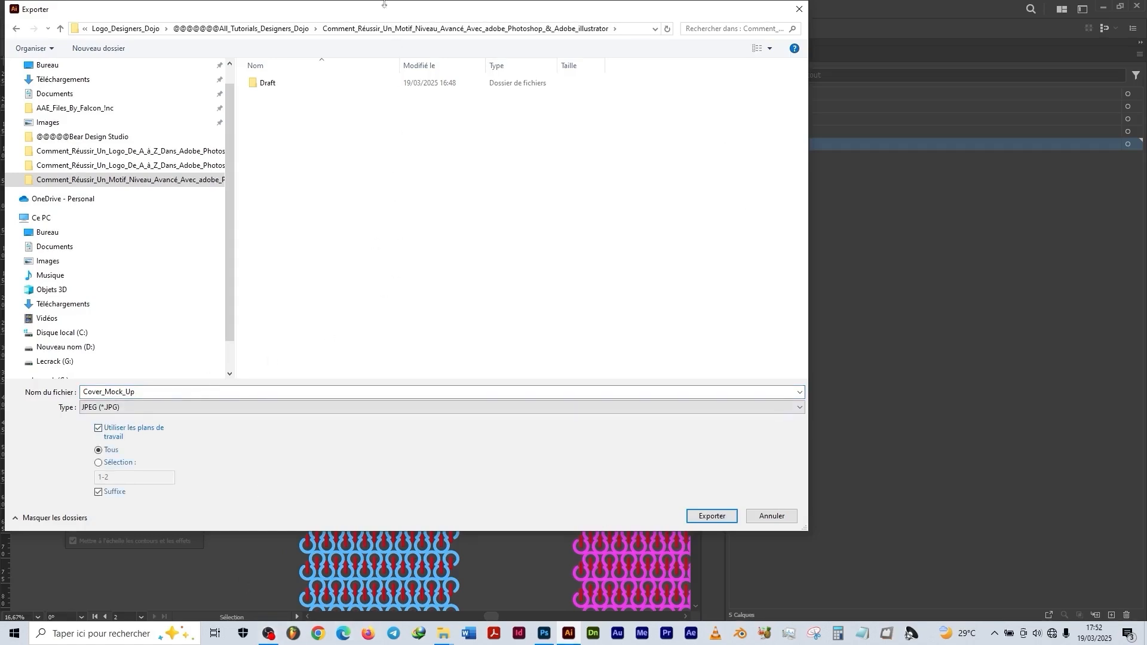
left_click(712, 517)
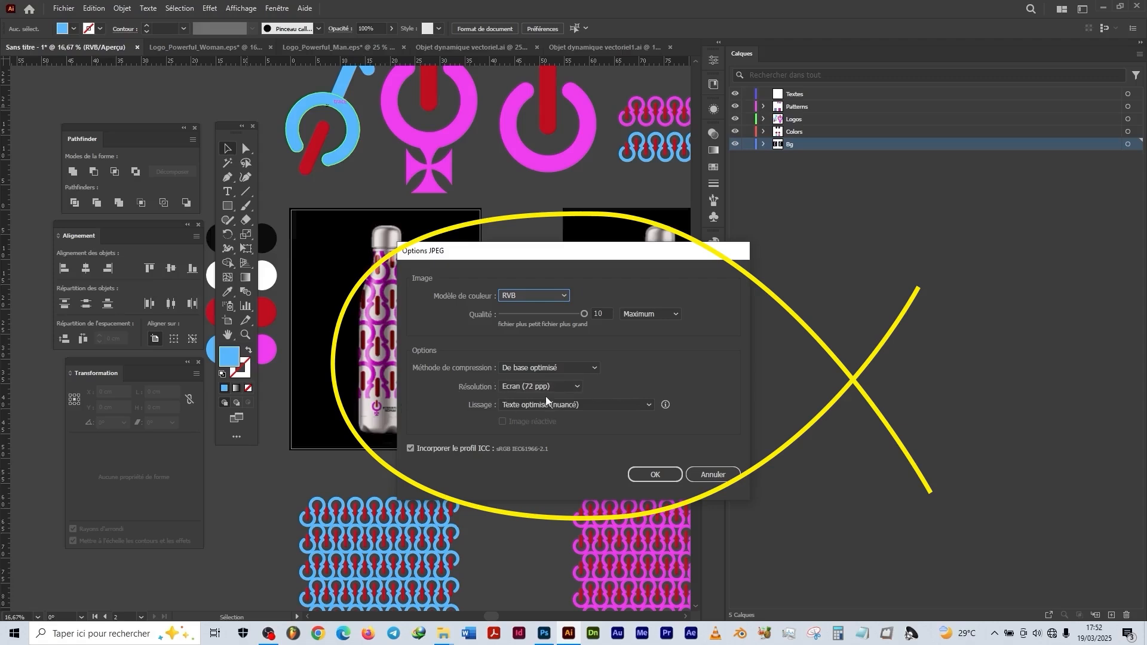
Step: Set the JPEG resolution to Moyenne (150 ppp) and complete the export
left_click(575, 386)
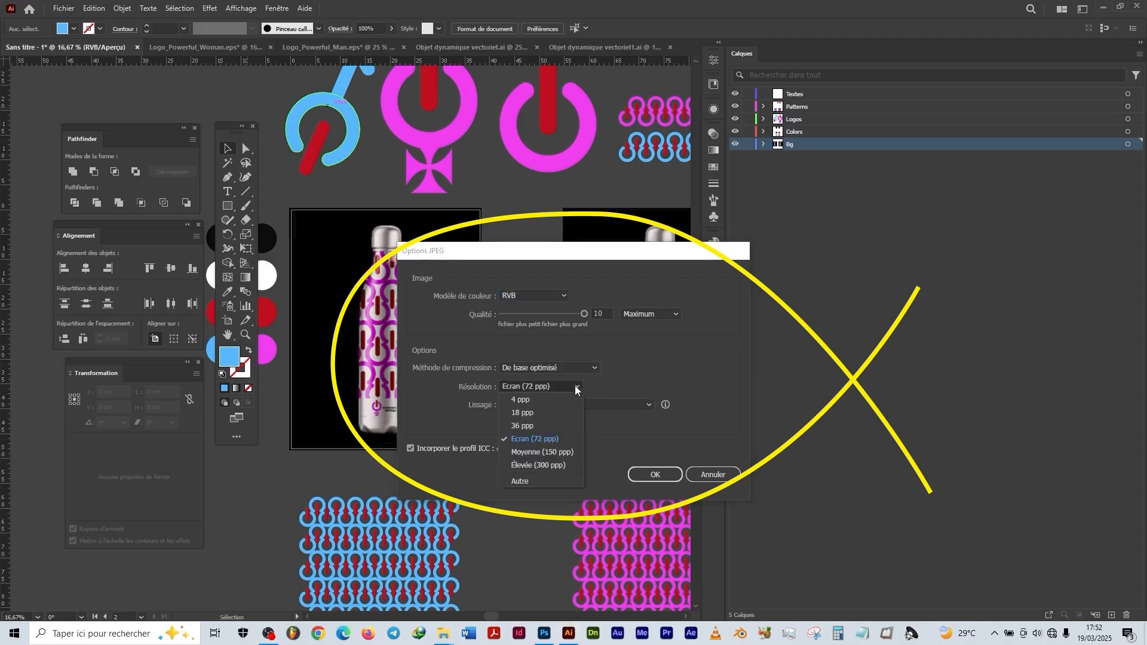
left_click(557, 452)
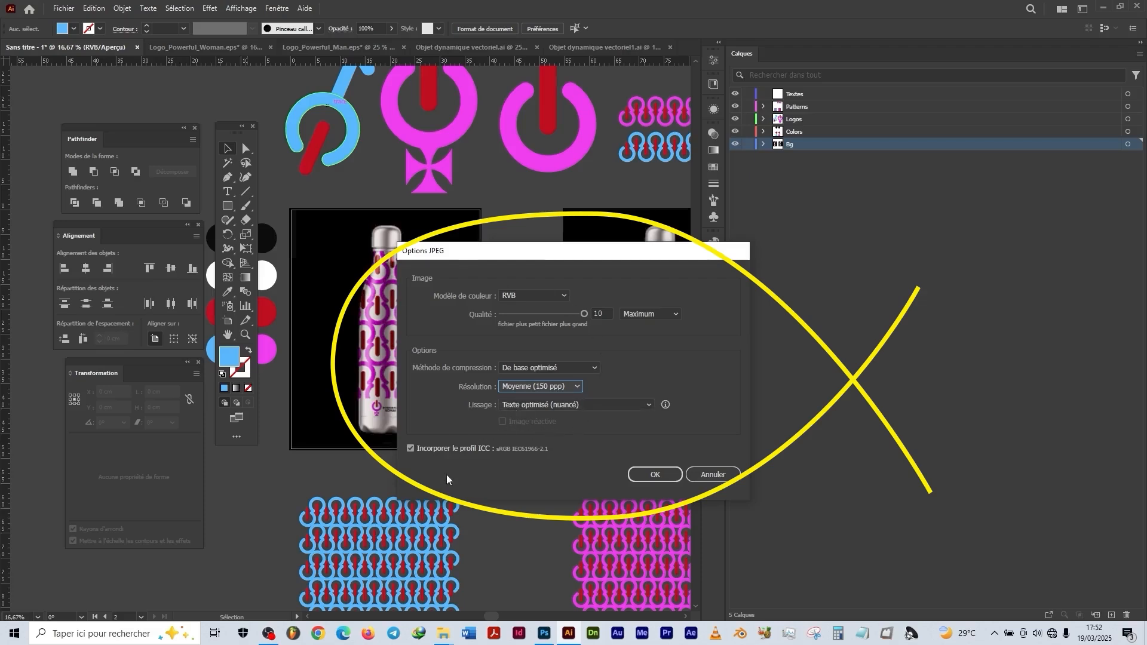
left_click(655, 475)
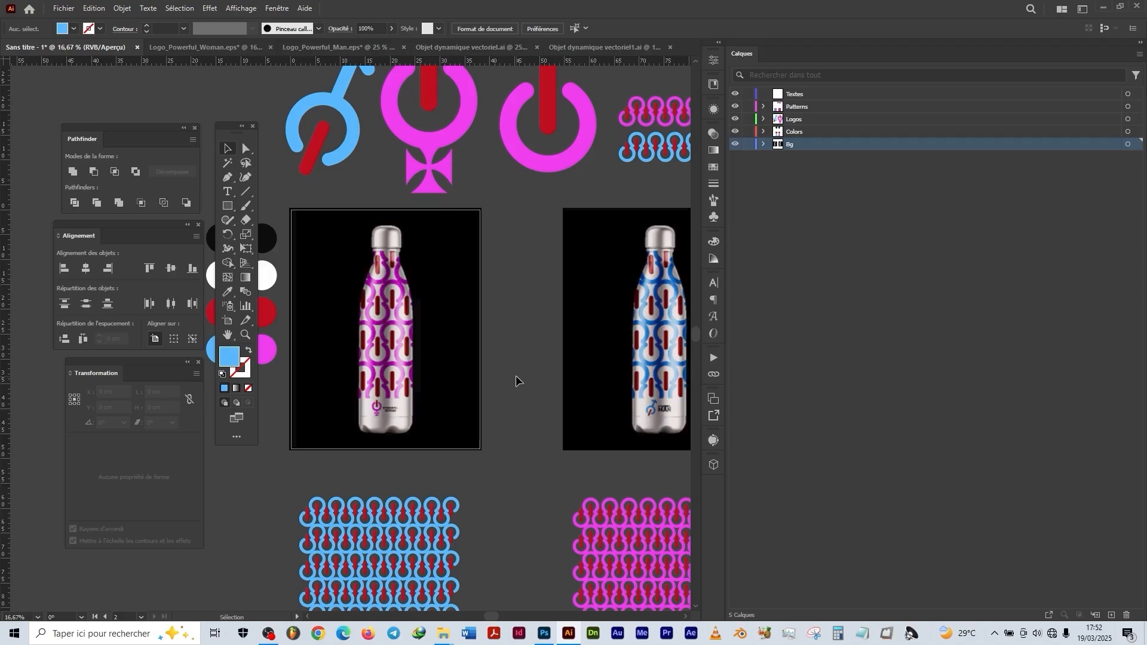
Step: Switch to the project folder in File Explorer and open the exported Powerful Man JPEG in a maximized image viewer
key("super+d")
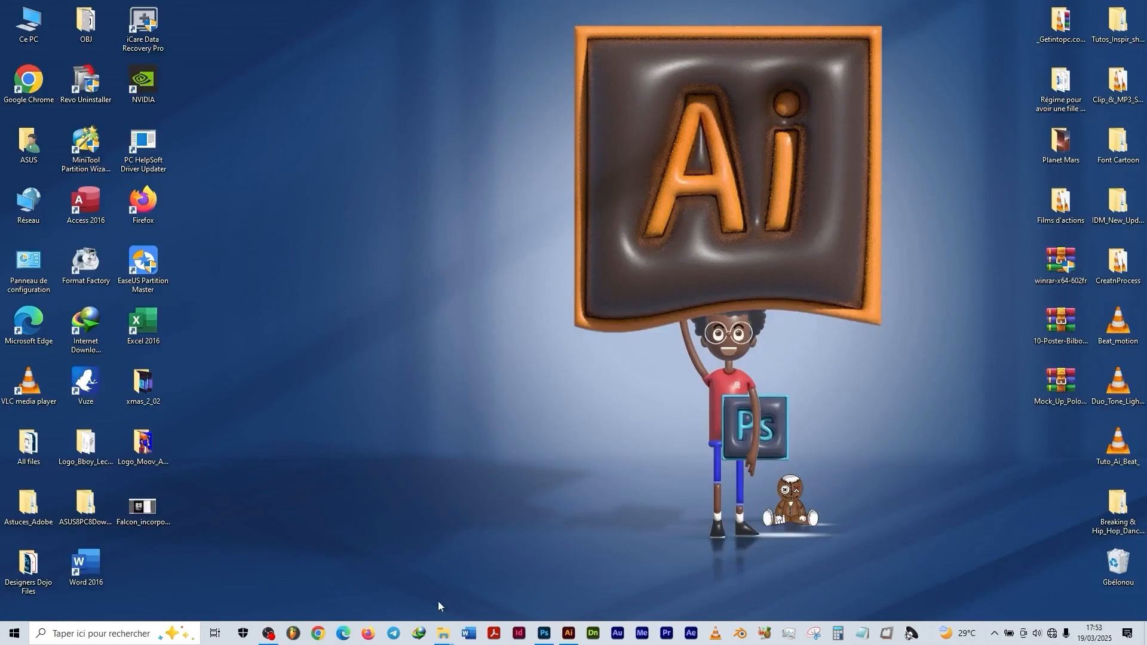
mouse_move(443, 633)
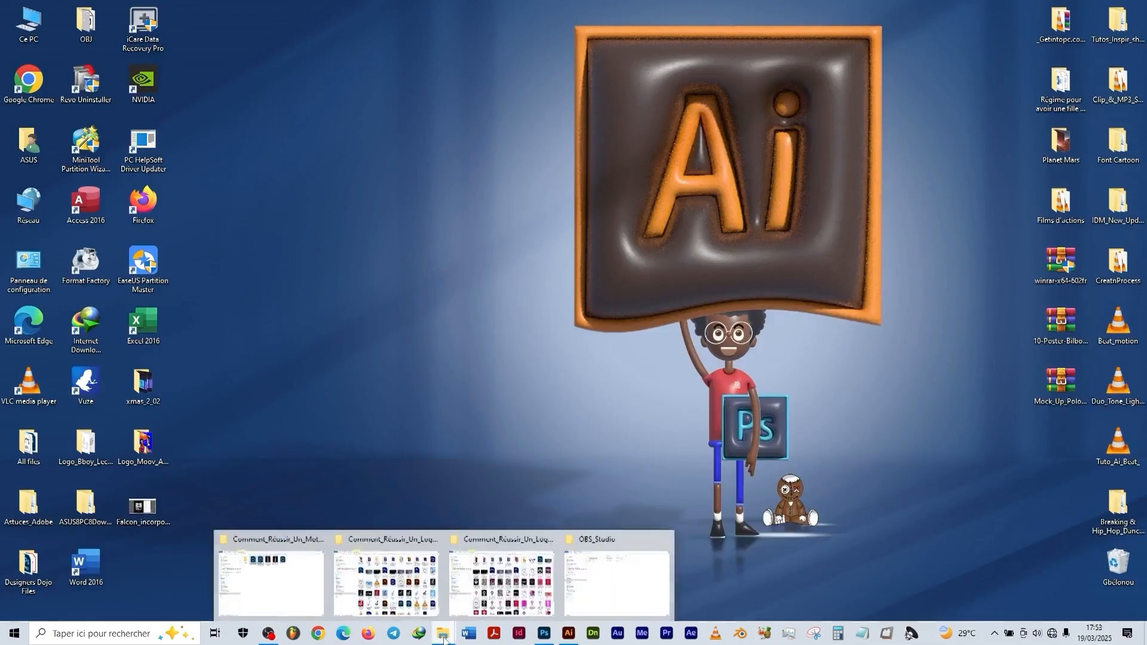
left_click(274, 579)
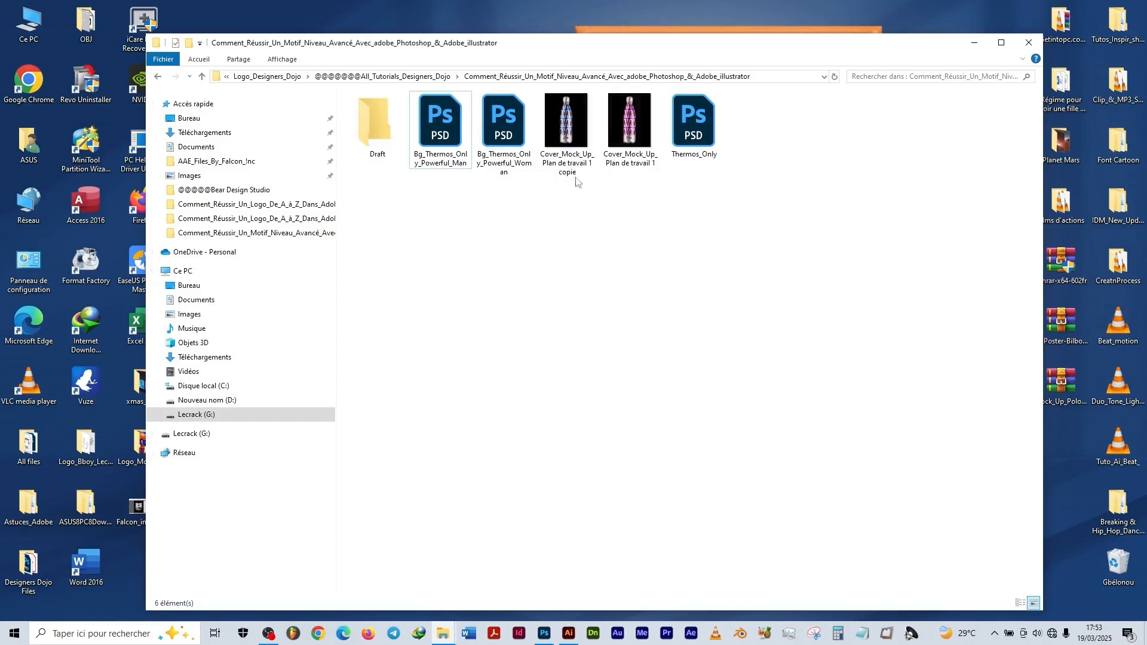
left_click(564, 121)
double_click(563, 121)
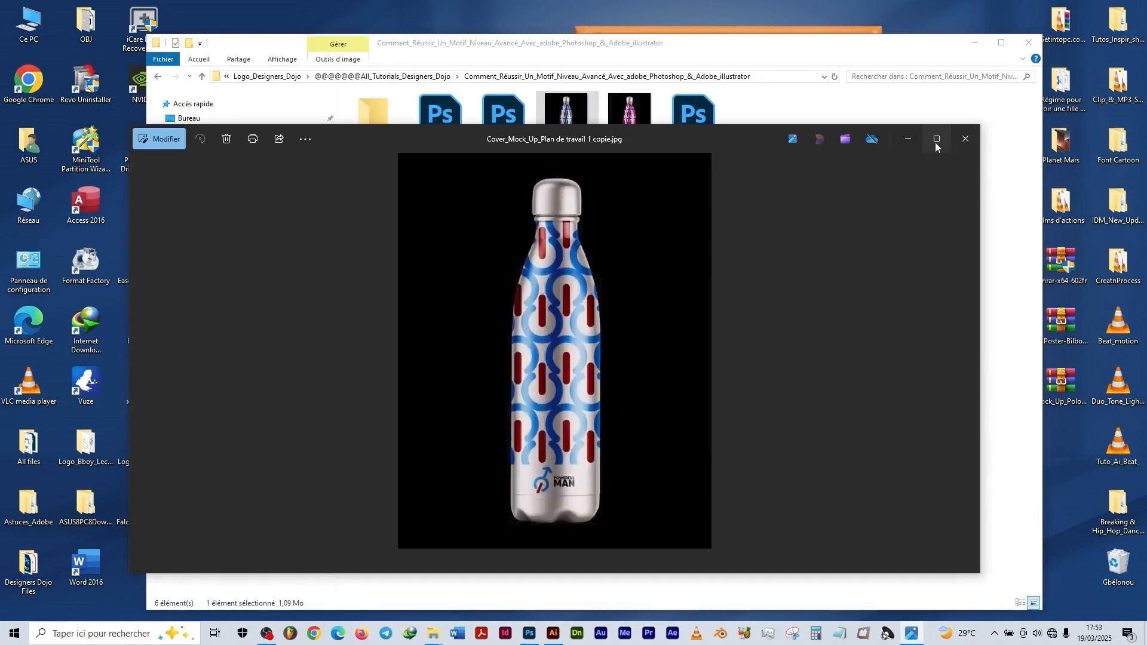
left_click(935, 143)
Step: Examine the Powerful Man thermos image up close, checking the logo near the base and the blue pattern
scroll(662, 441, "up", 5)
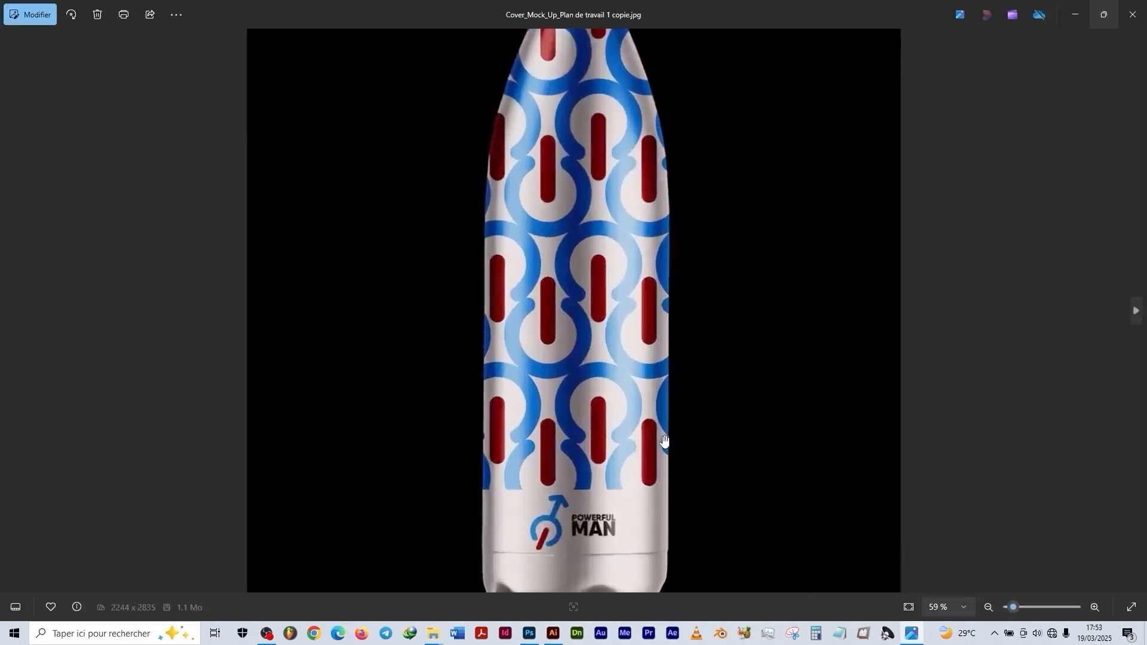
left_click_drag(600, 441, 557, 157)
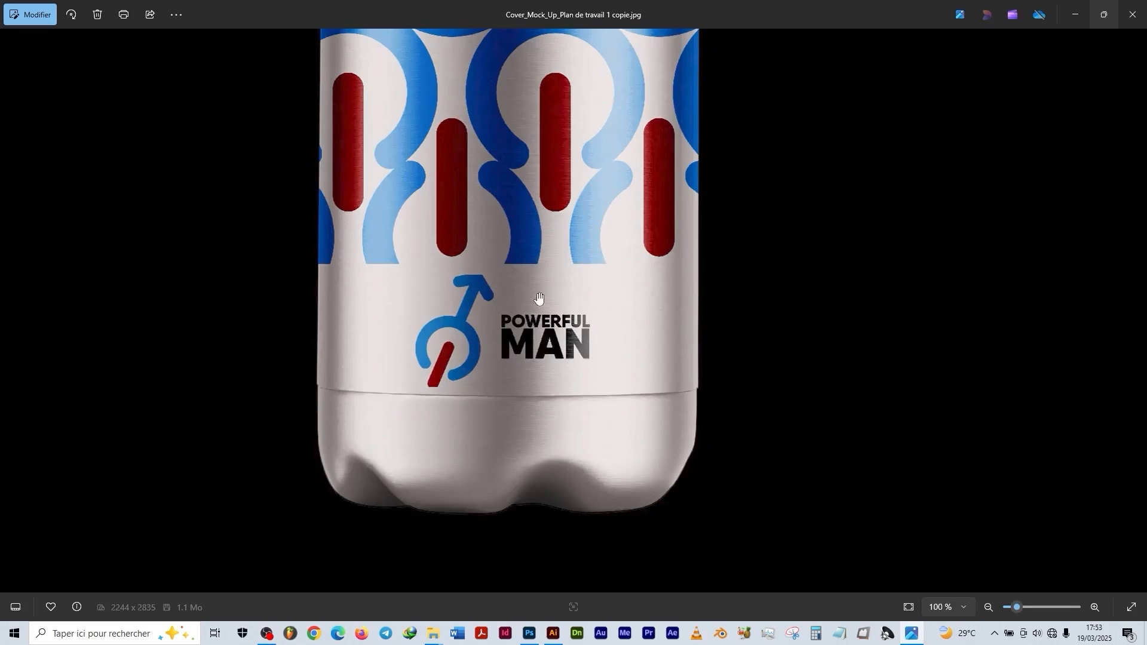
scroll(539, 300, "up", 4)
scroll(539, 300, "down", 6)
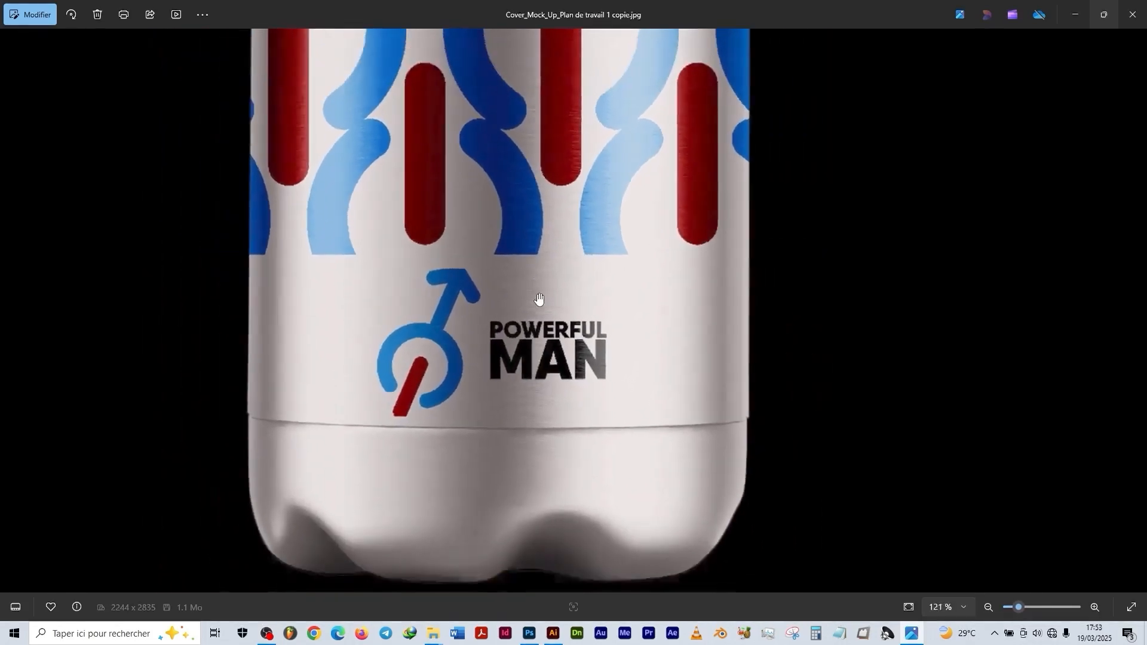
scroll(571, 342, "down", 2)
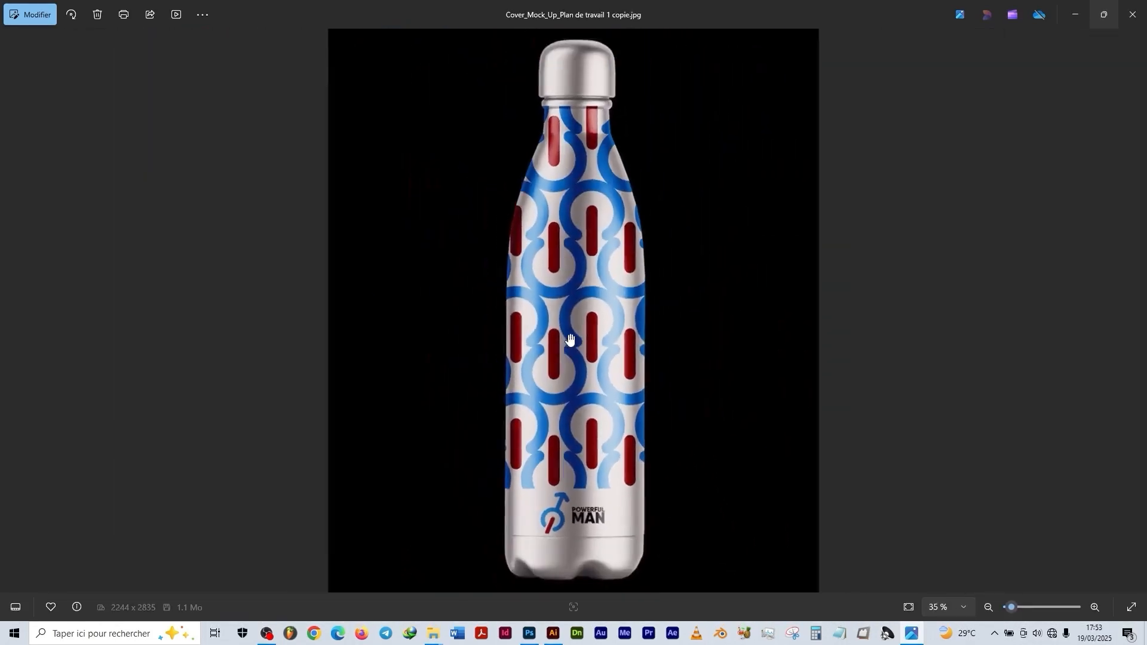
double_click(772, 257)
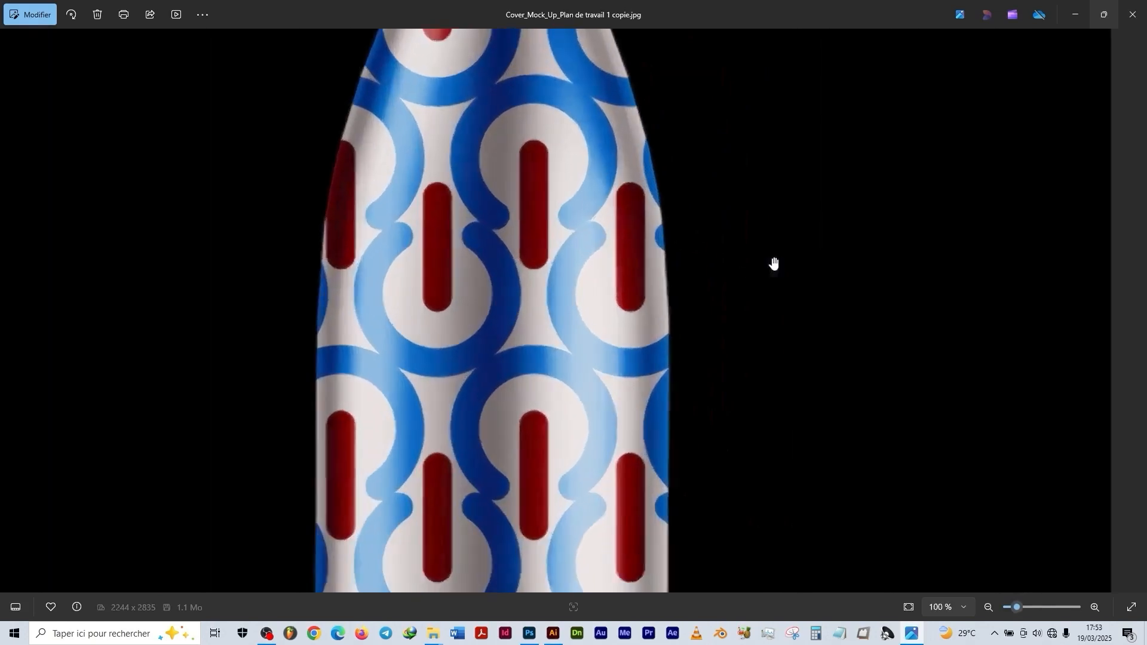
Step: View the Powerful Man mockup full screen, and move on to the Powerful Woman image
left_click(1126, 610)
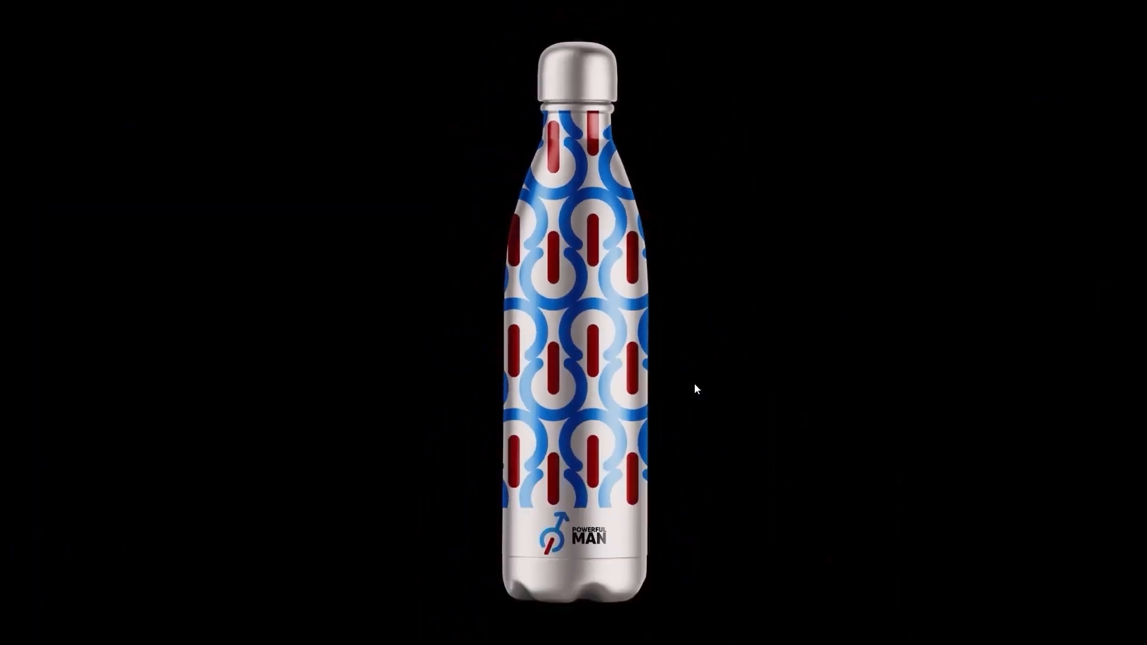
scroll(694, 386, "up", 3)
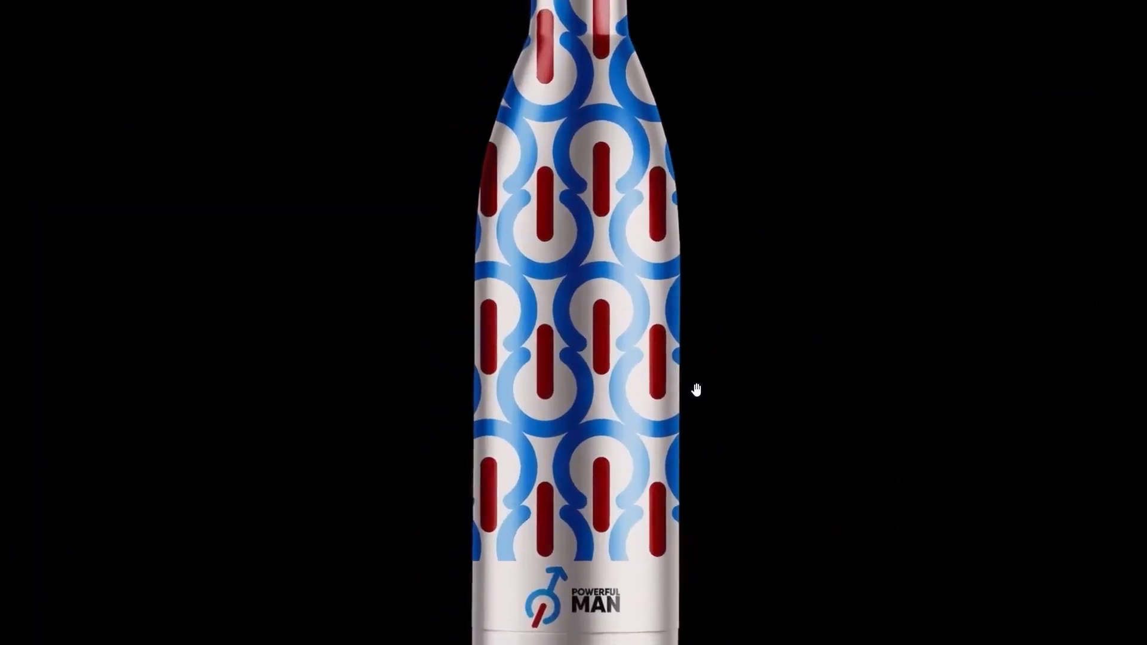
scroll(694, 385, "down", 3)
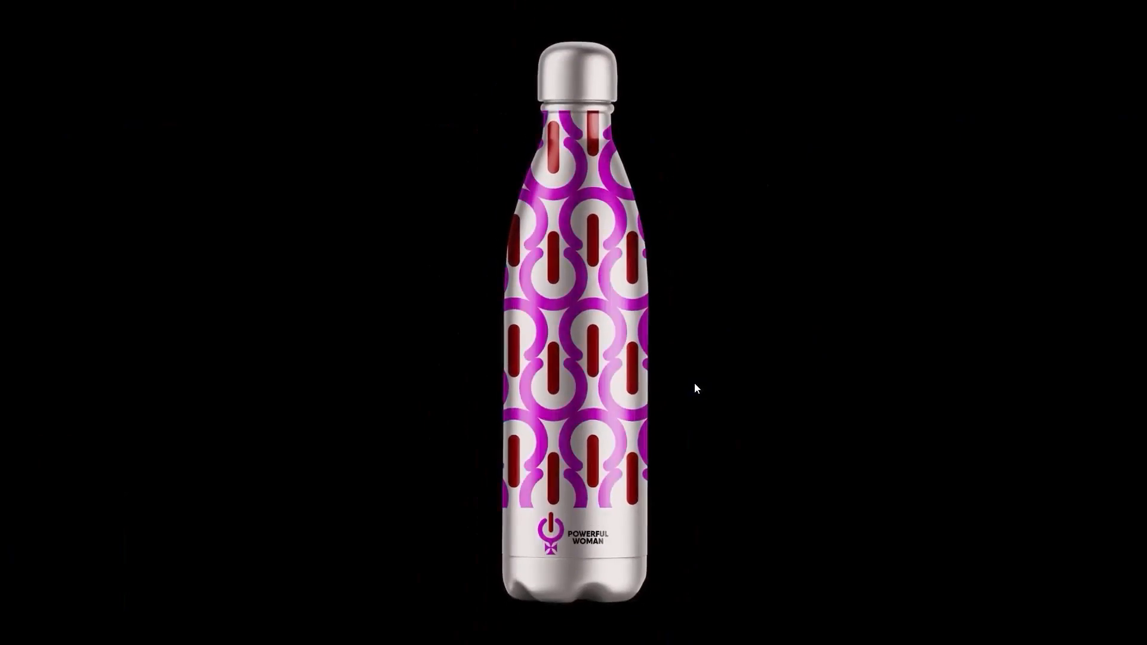
Step: Examine the pattern on the Powerful Woman thermos up close, and return to the whole-bottle view
scroll(694, 388, "up", 5)
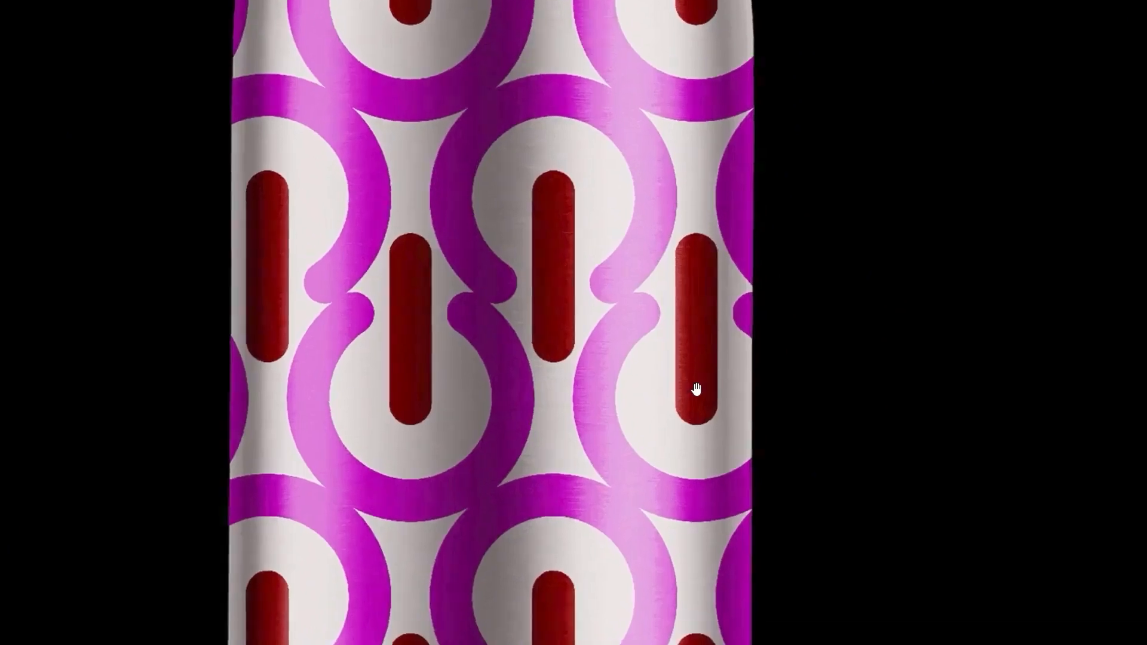
scroll(696, 388, "up", 2)
scroll(697, 388, "down", 7)
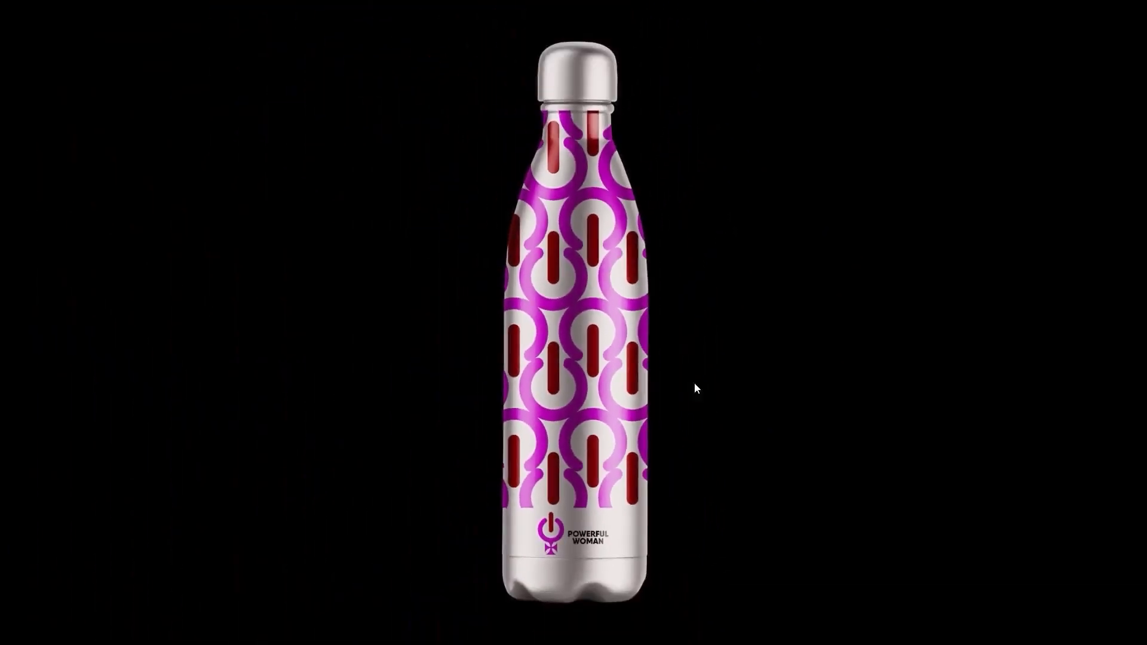